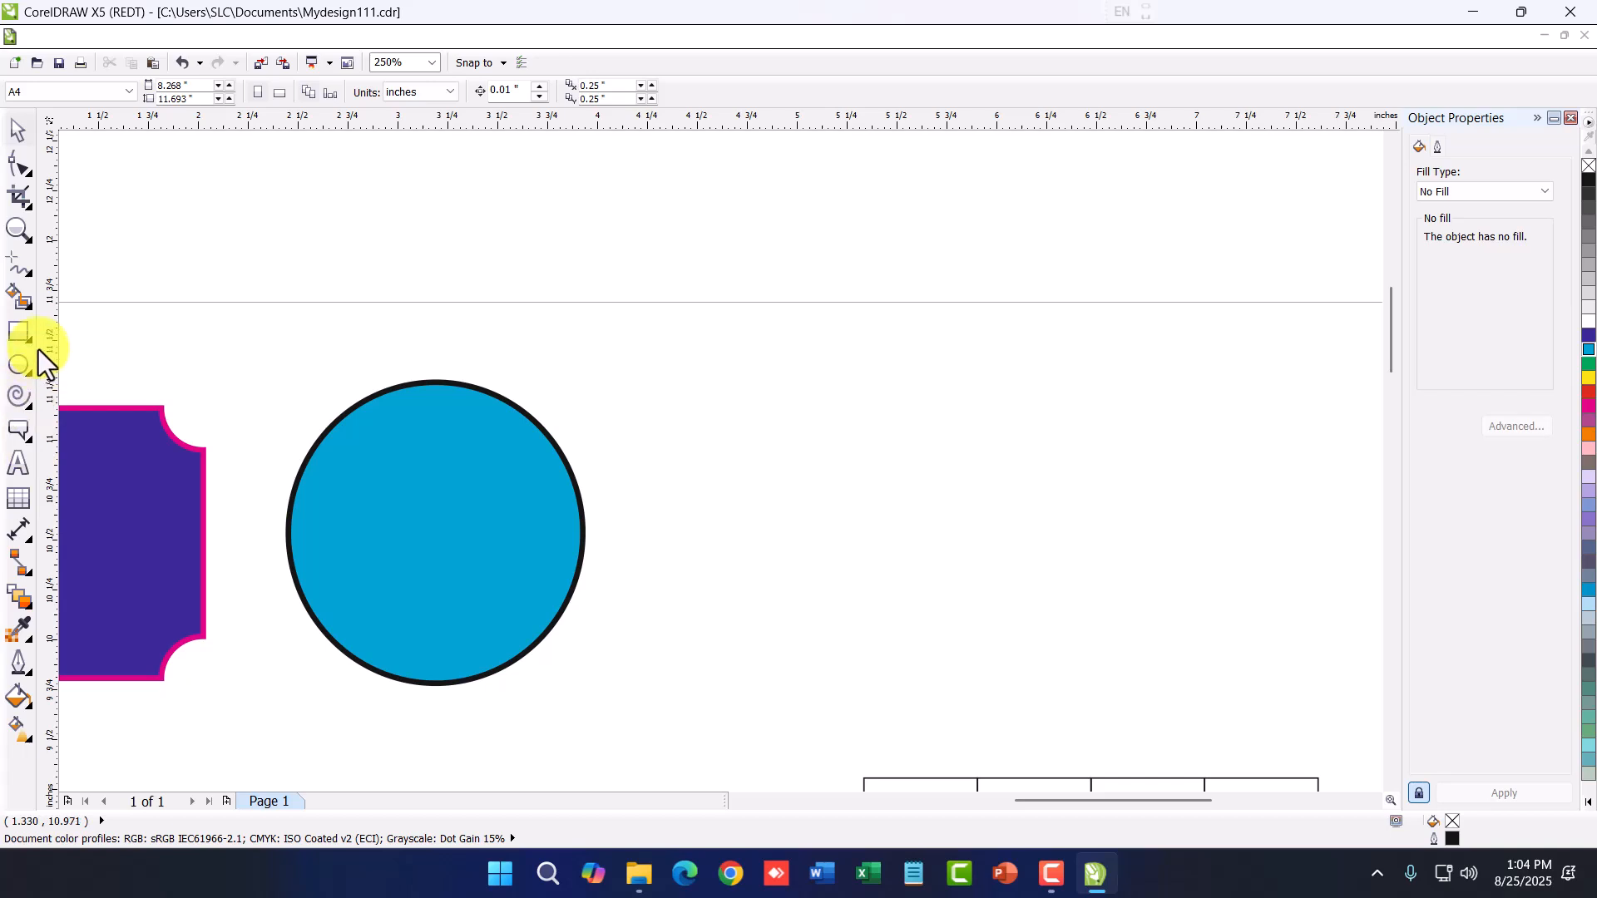
Draw a five-sided polygon about 1.77 by 1.47 inches beside the blue circle
click(19, 403)
click(78, 406)
drag(707, 399, 1080, 726)
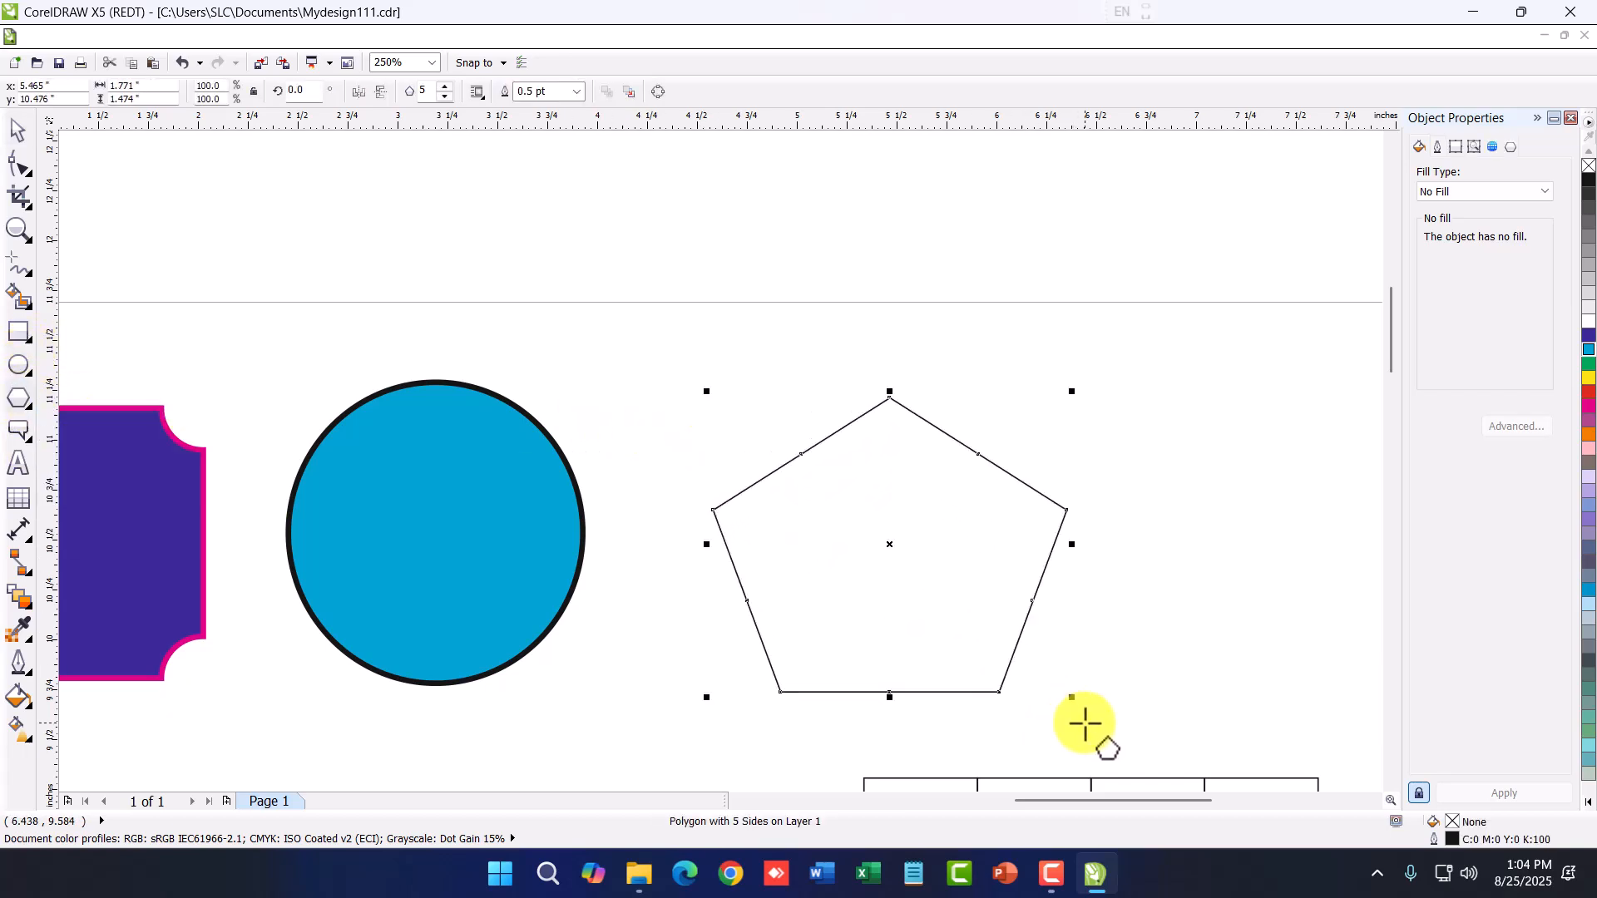
scroll(1215, 663, up, 4)
scroll(1120, 666, down, 4)
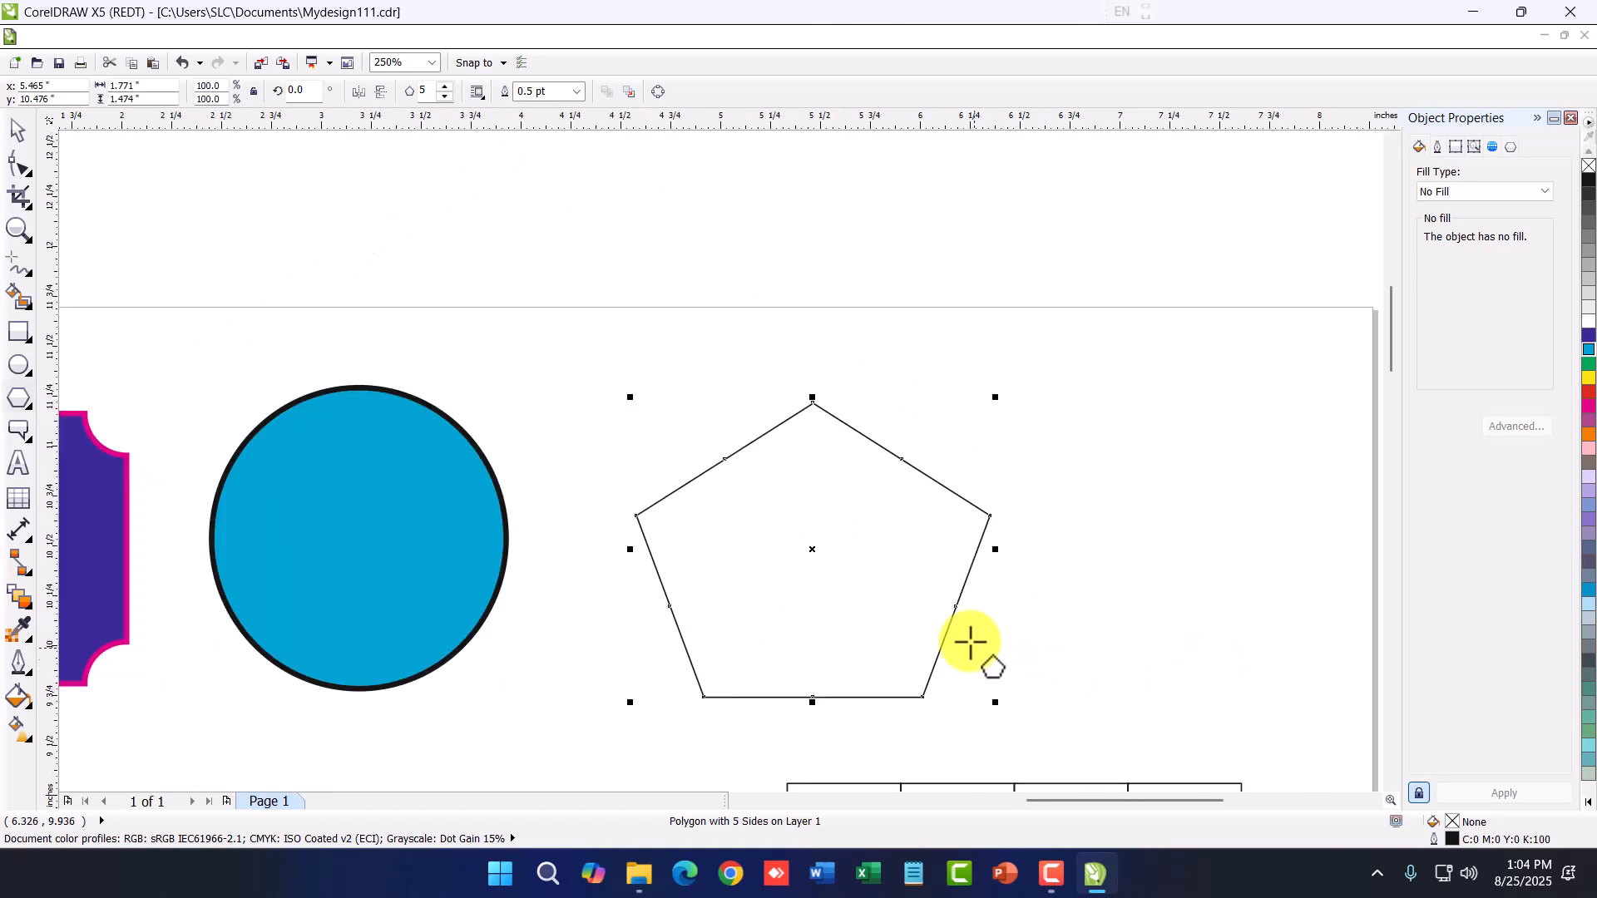
scroll(981, 653, up, 2)
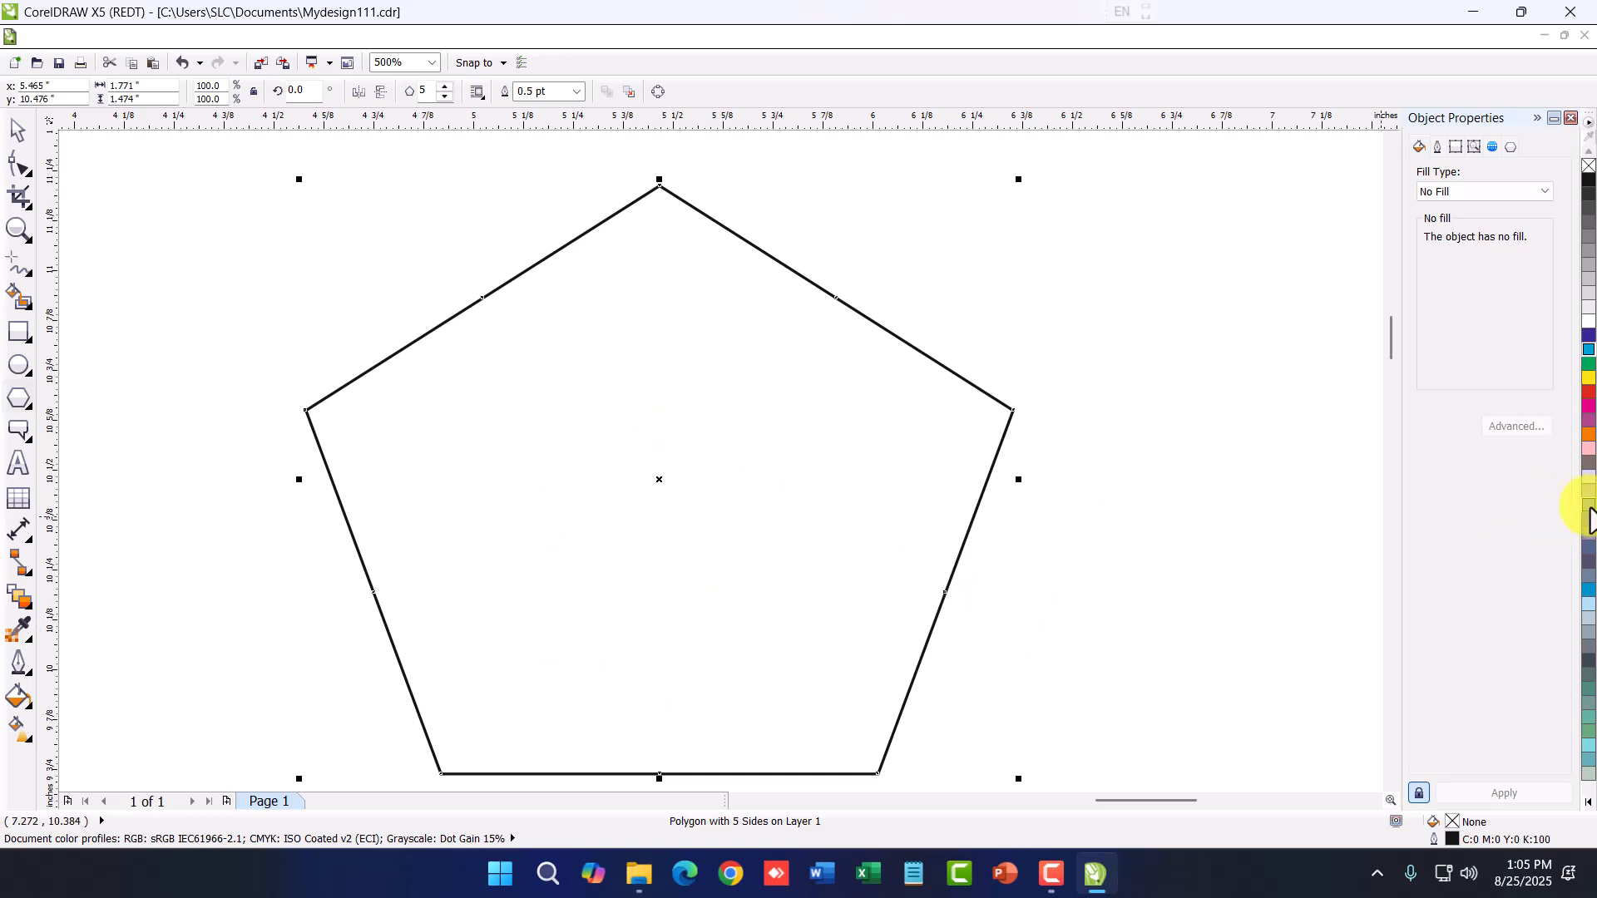
Fill the pentagon with dark blue (C:100 M:100 Y:0 K:0) and colour its outline red
click(1590, 344)
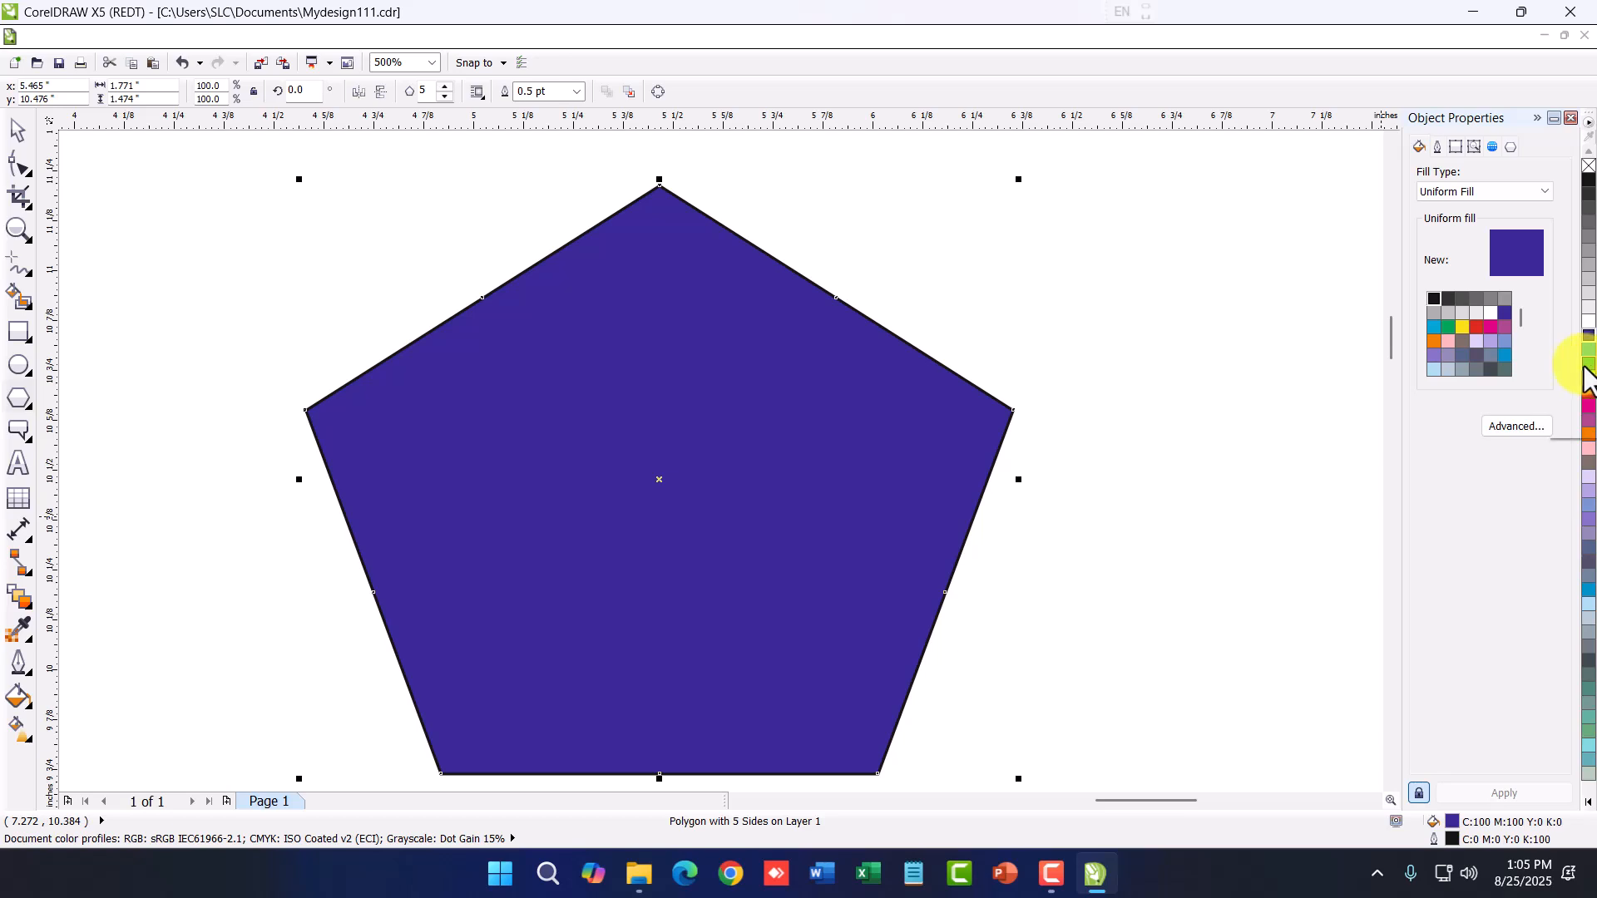
right_click(1589, 406)
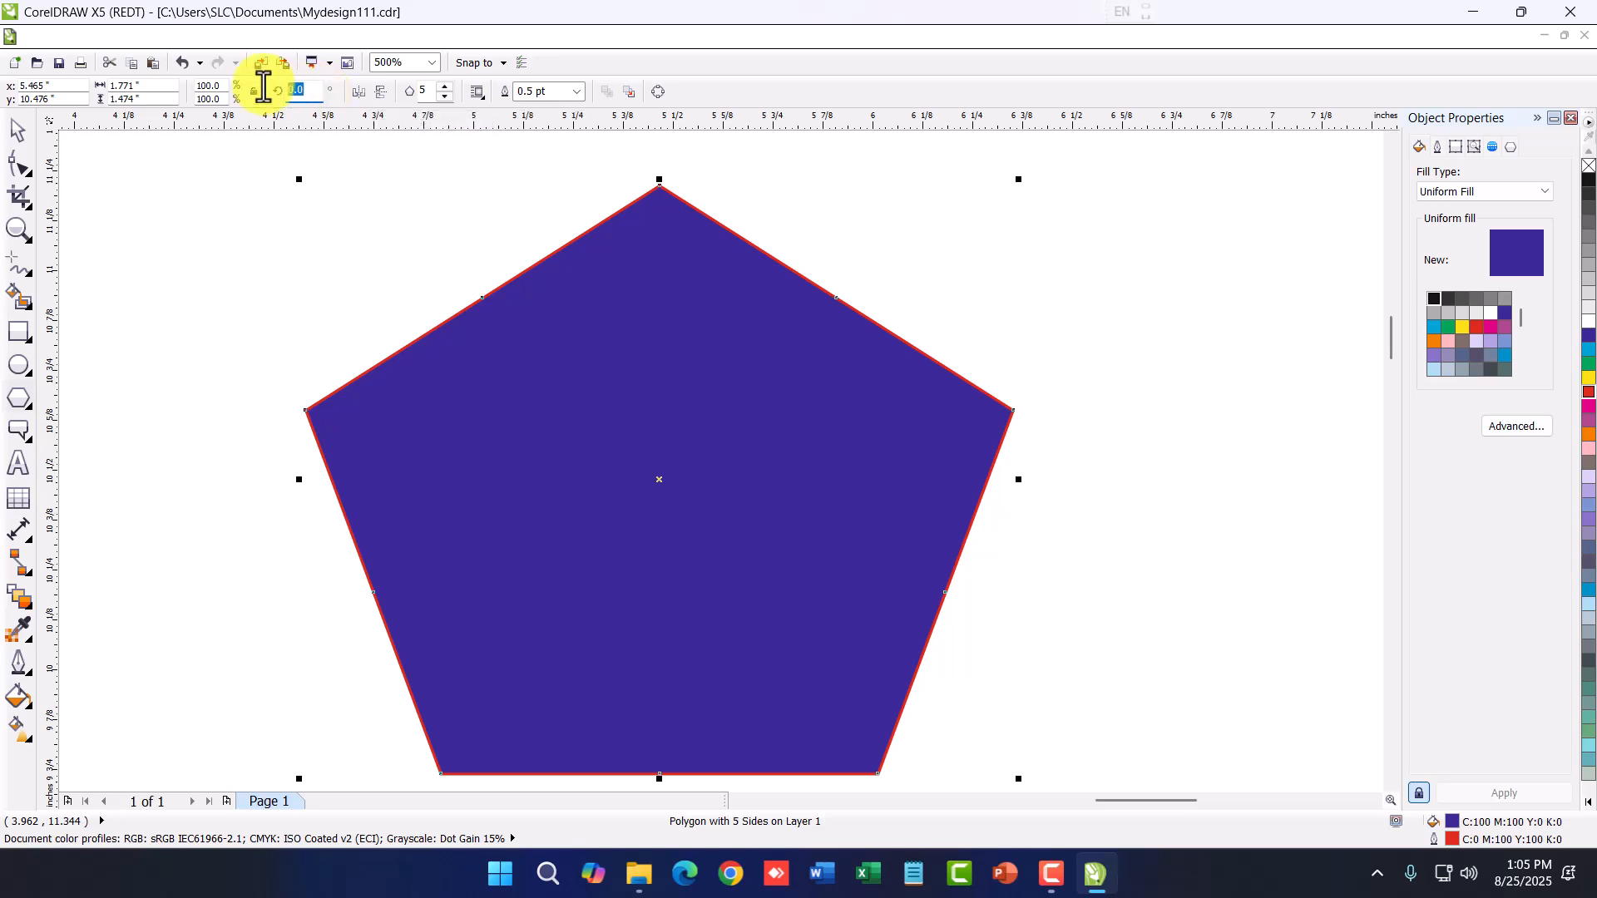
Try rotating the pentagon freehand about its centre to about 329.7 degrees, and undo the rotation
click(295, 92)
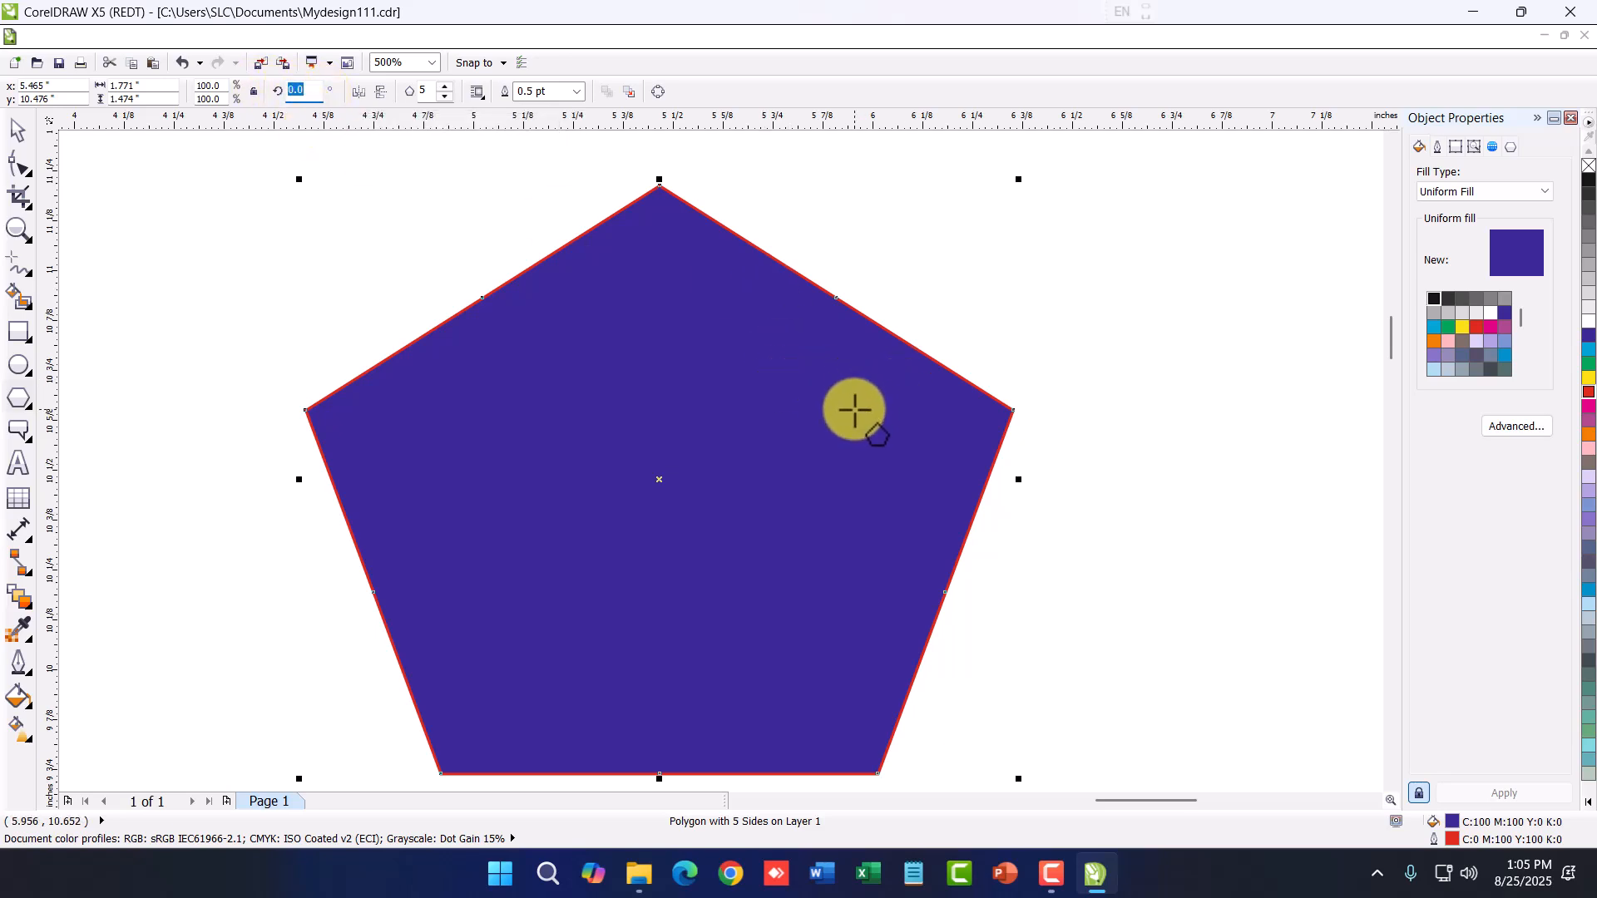
click(17, 132)
click(732, 344)
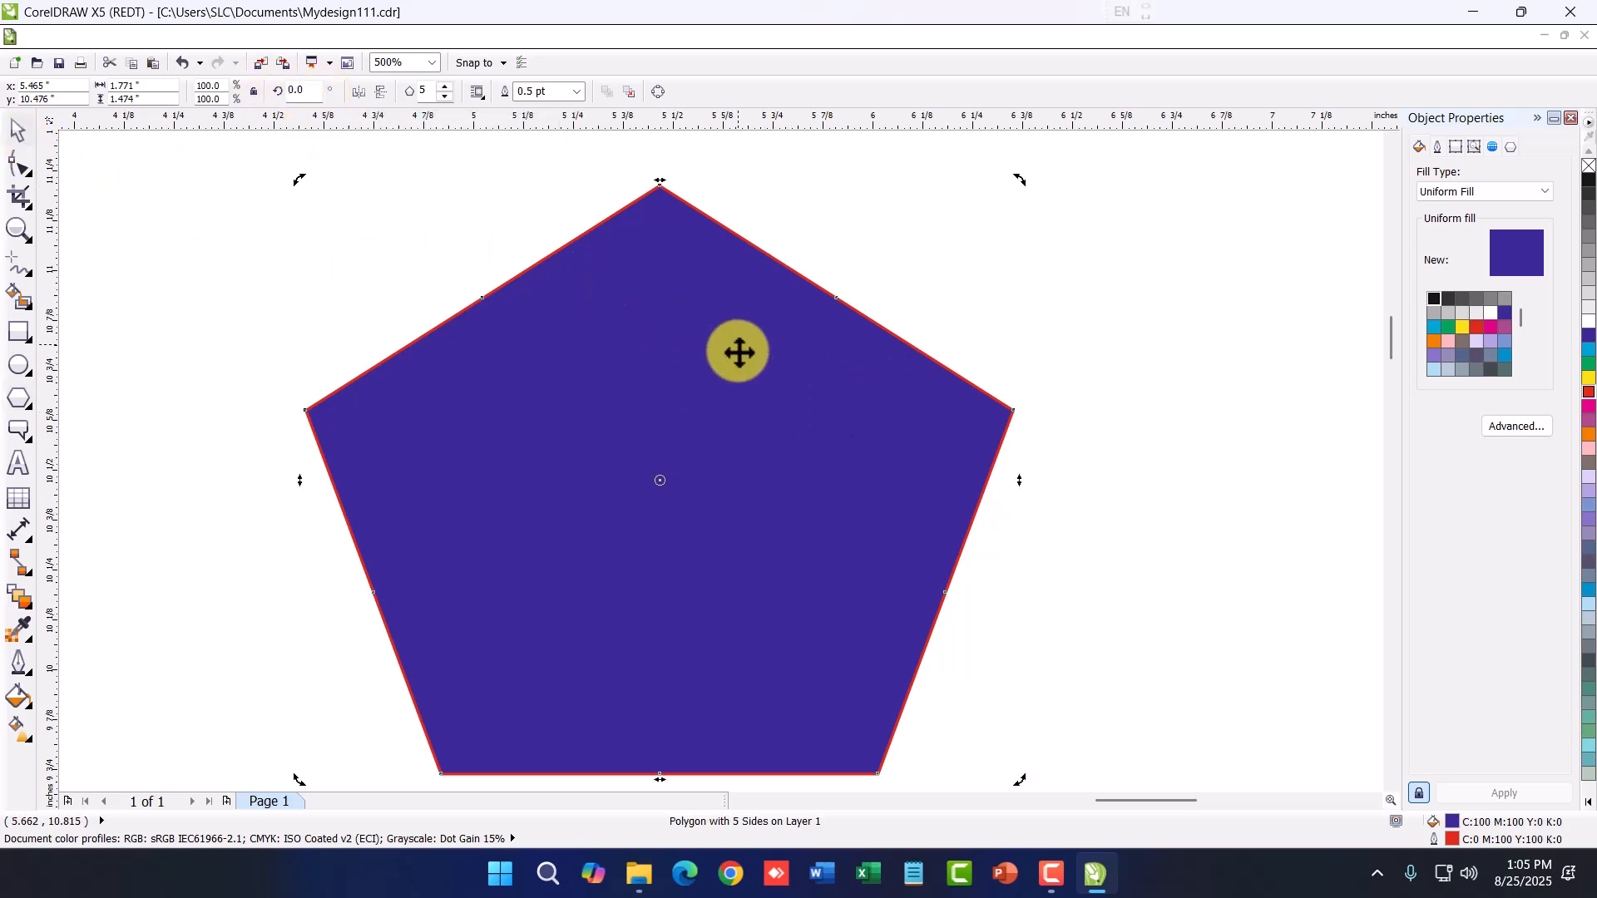
scroll(760, 413, down, 2)
drag(889, 297, 974, 508)
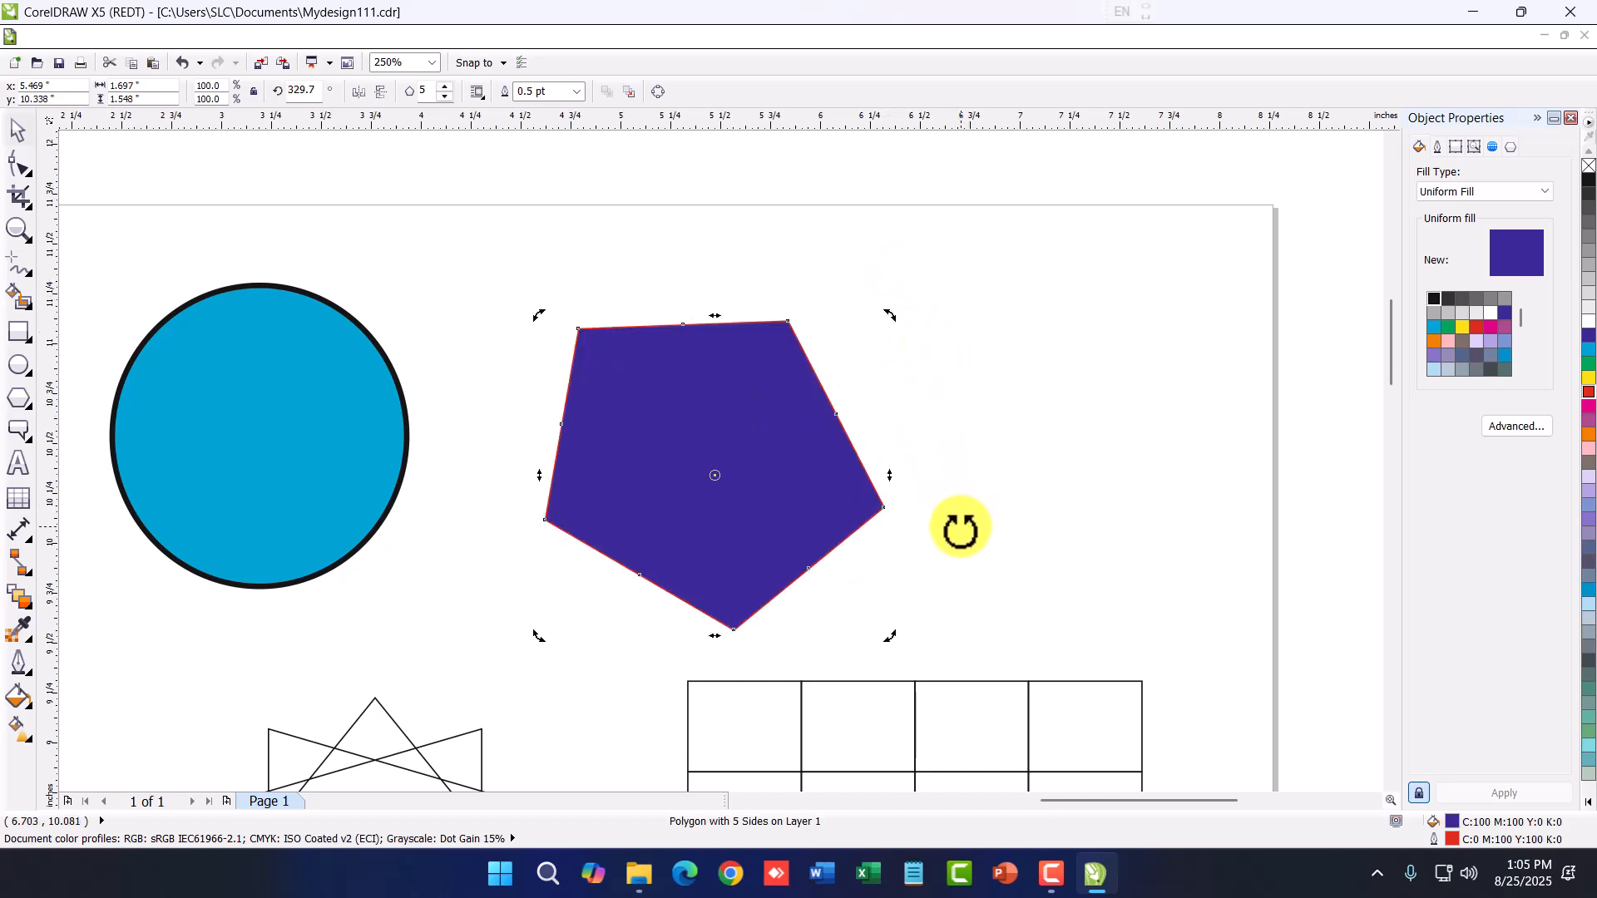
key(ctrl+z)
Set the pentagon's rotation angle to 180 degrees and mirror it vertically
scroll(795, 482, up, 2)
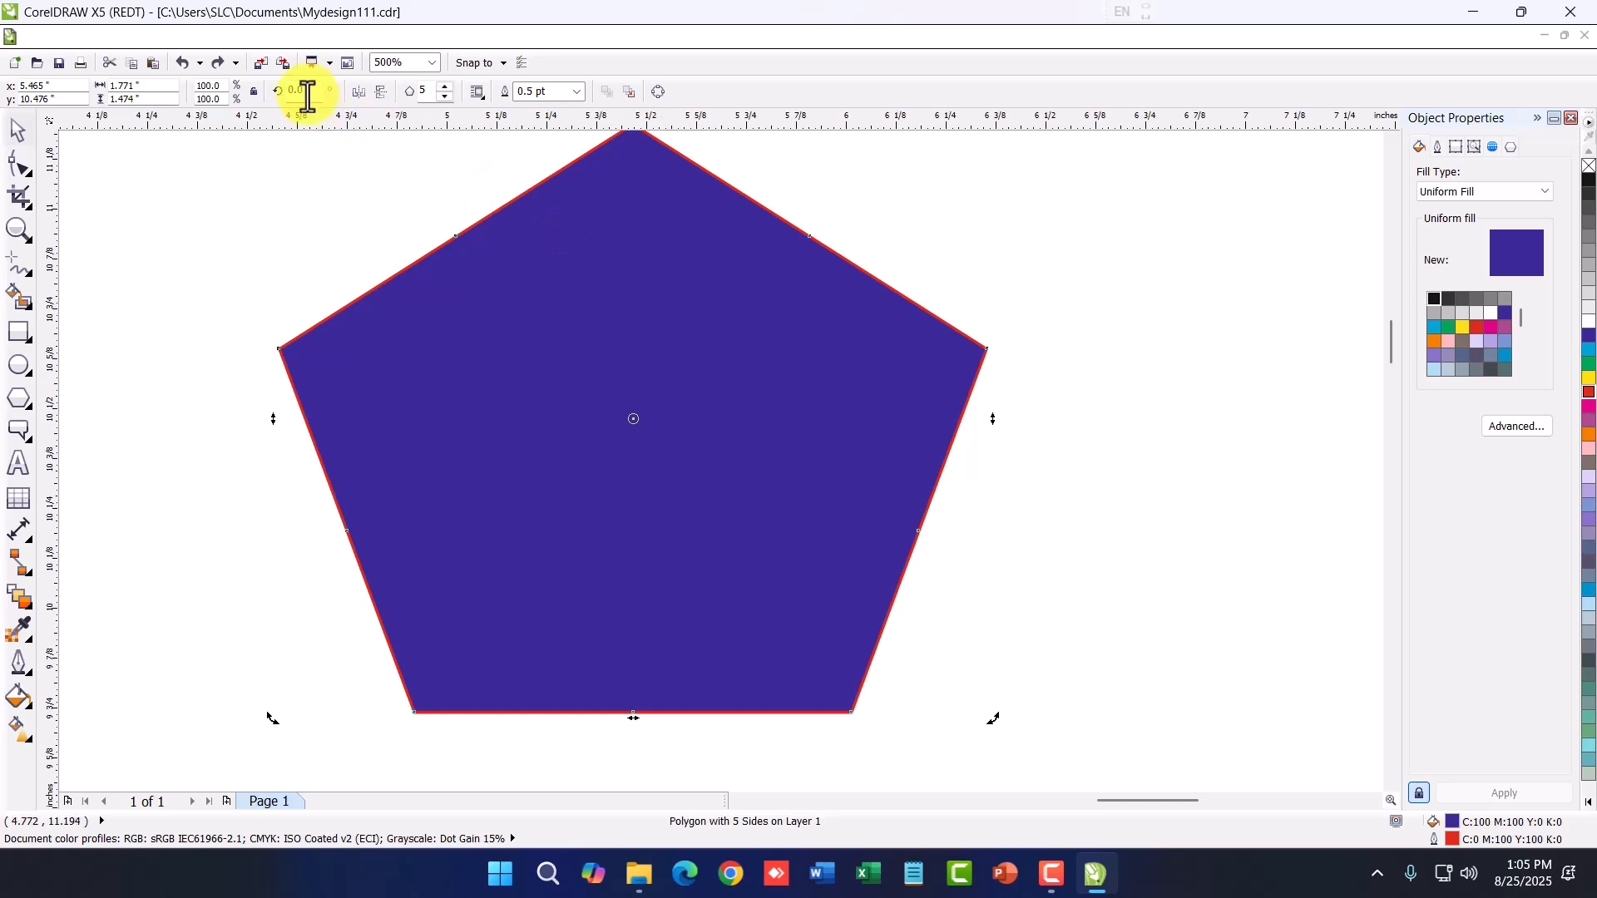
drag(310, 89, 252, 87)
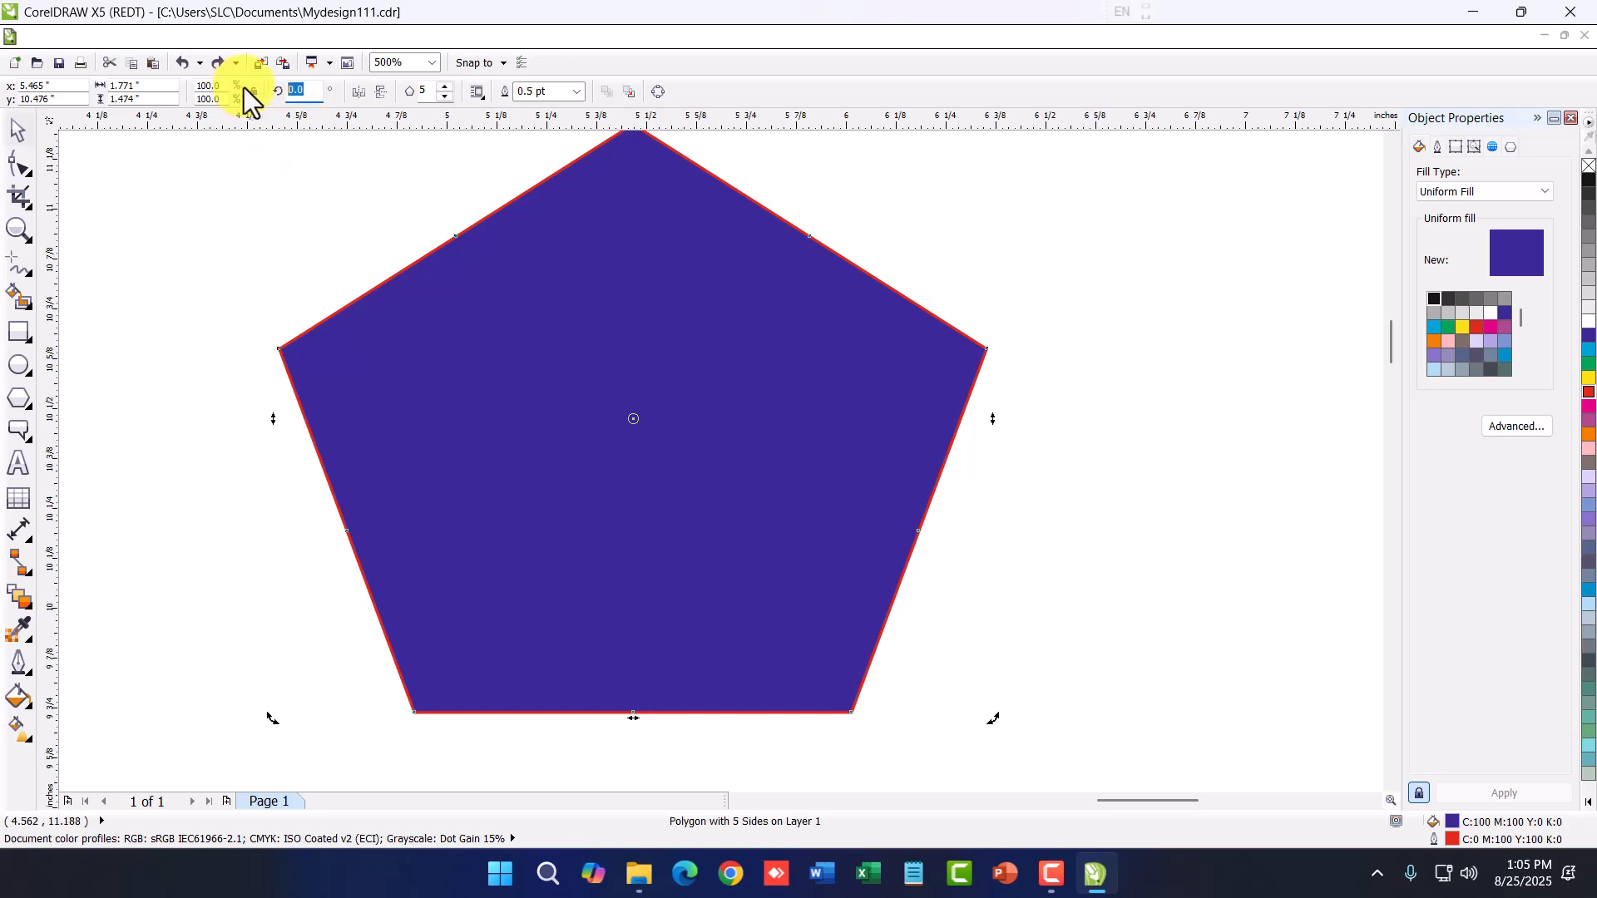
text(180)
key(Return)
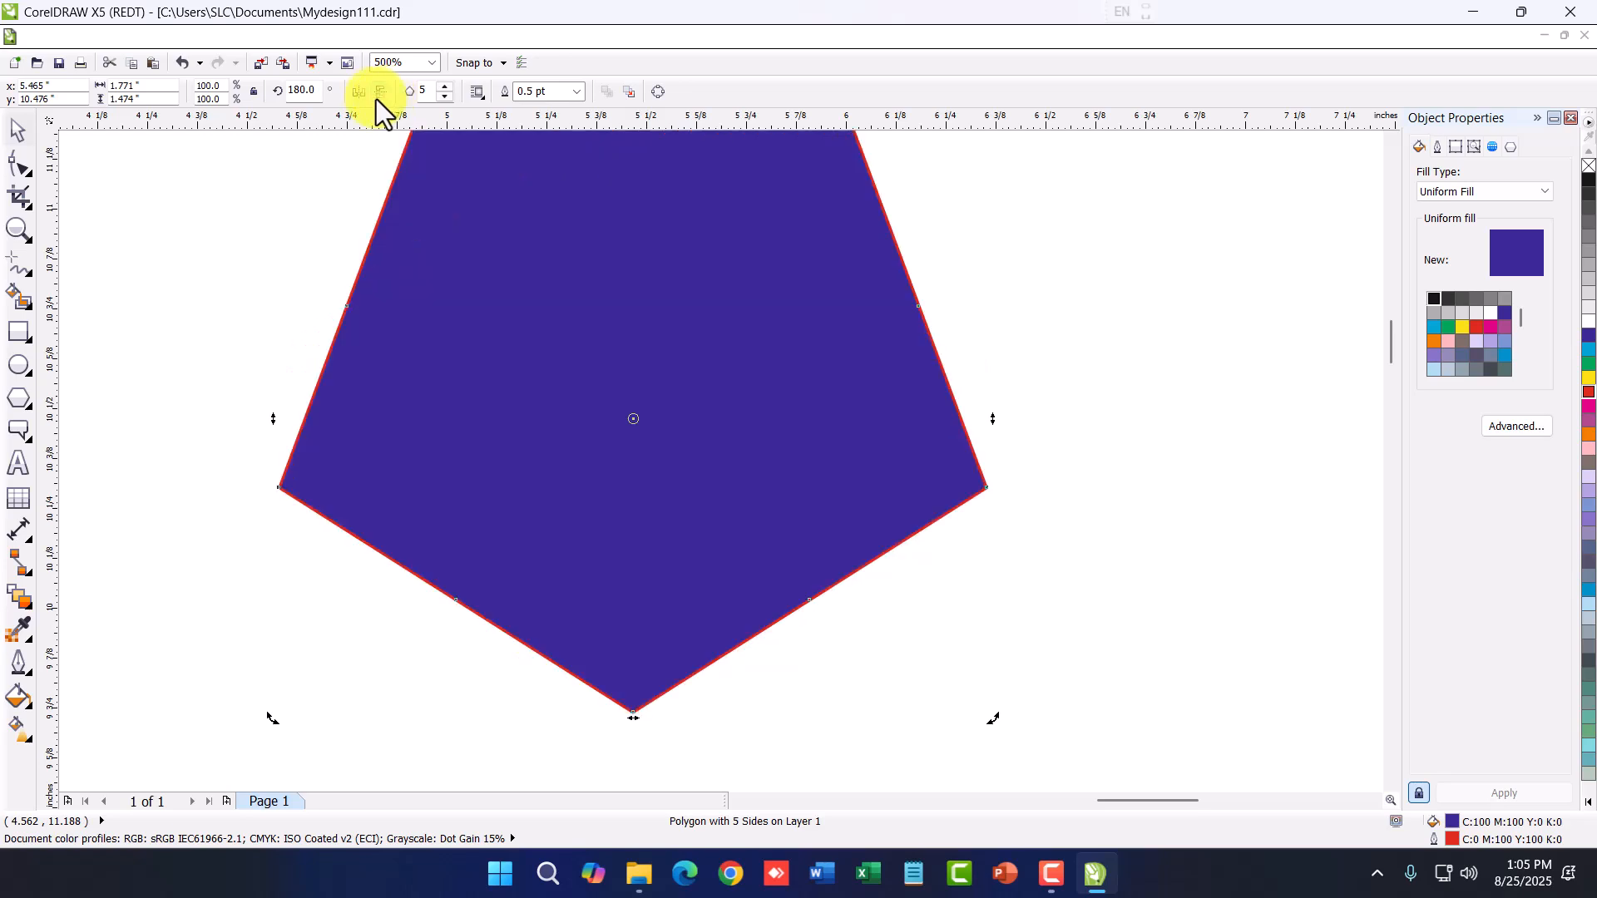
click(385, 97)
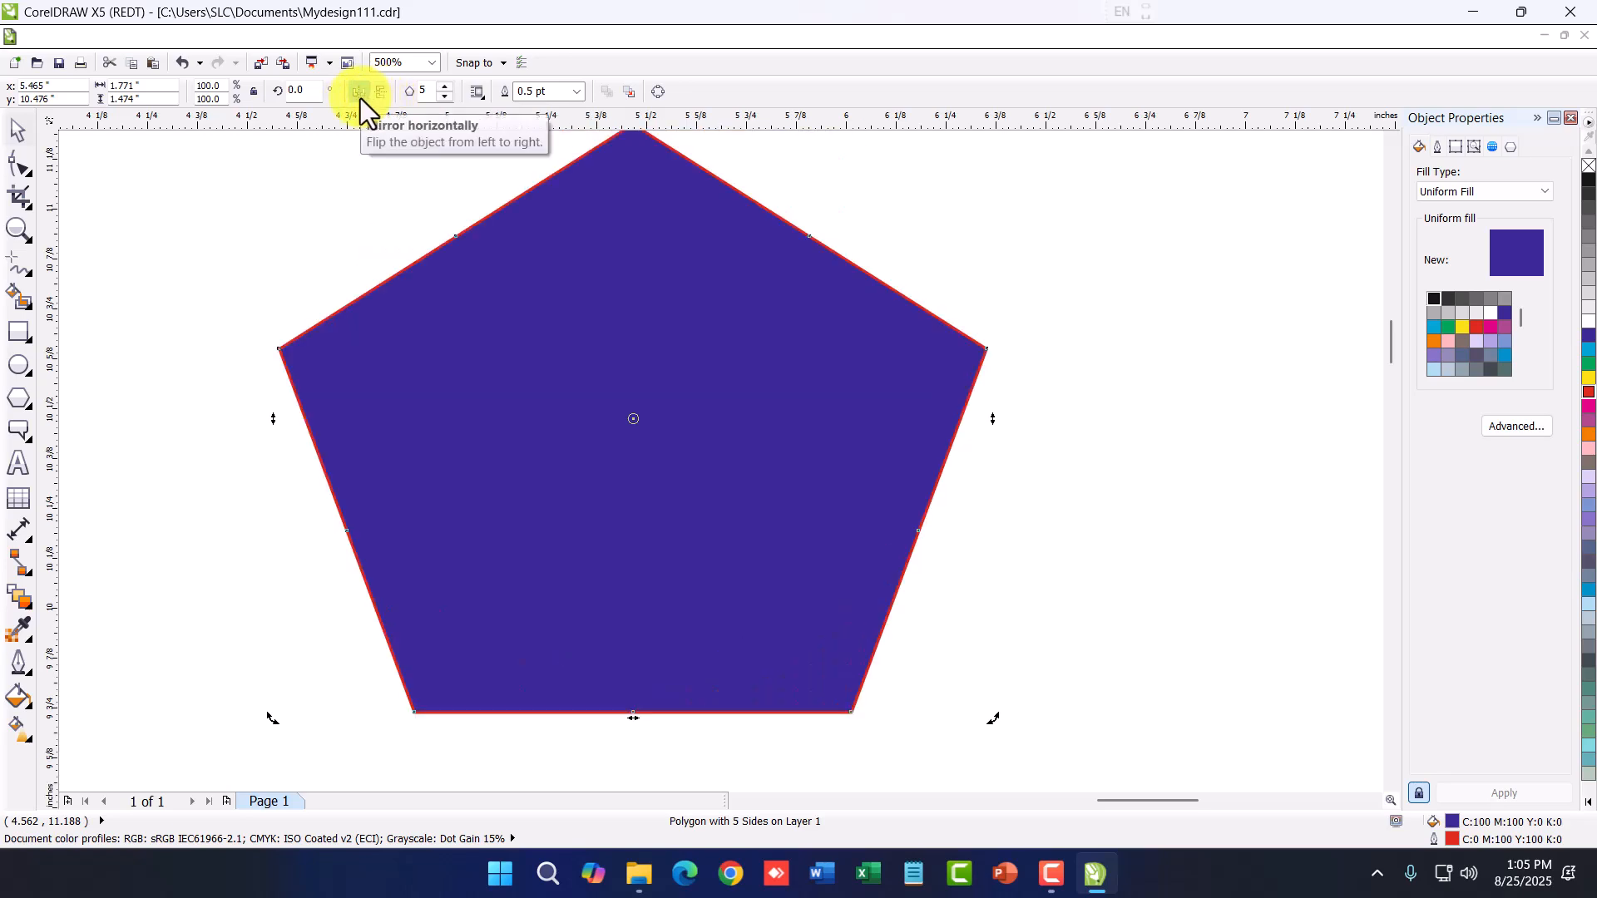
Lower the polygon's number of sides, and raise it to 7
click(444, 98)
click(443, 98)
click(451, 84)
click(451, 84)
click(450, 84)
click(450, 84)
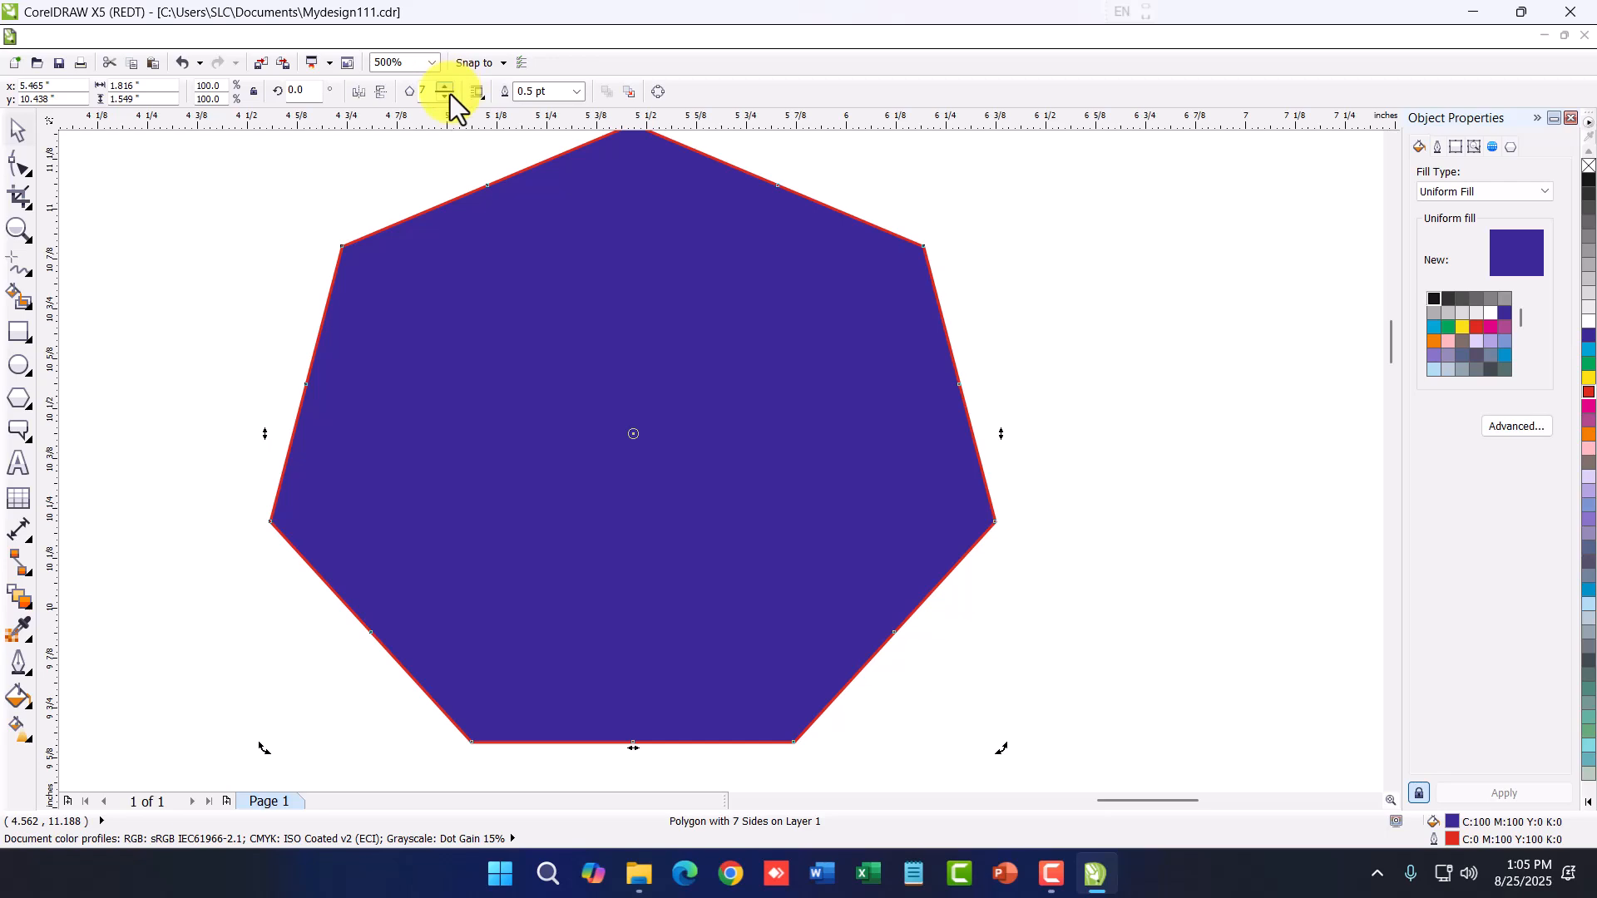
Change the polygon's number of sides to turn it into a 6-sided hexagon
click(445, 98)
click(441, 100)
click(442, 100)
click(442, 100)
click(445, 85)
click(445, 85)
click(445, 86)
Try the square Text Flows Right and Text Flows Left wrapping styles on the hexagon, and return its wrapping to None
click(475, 93)
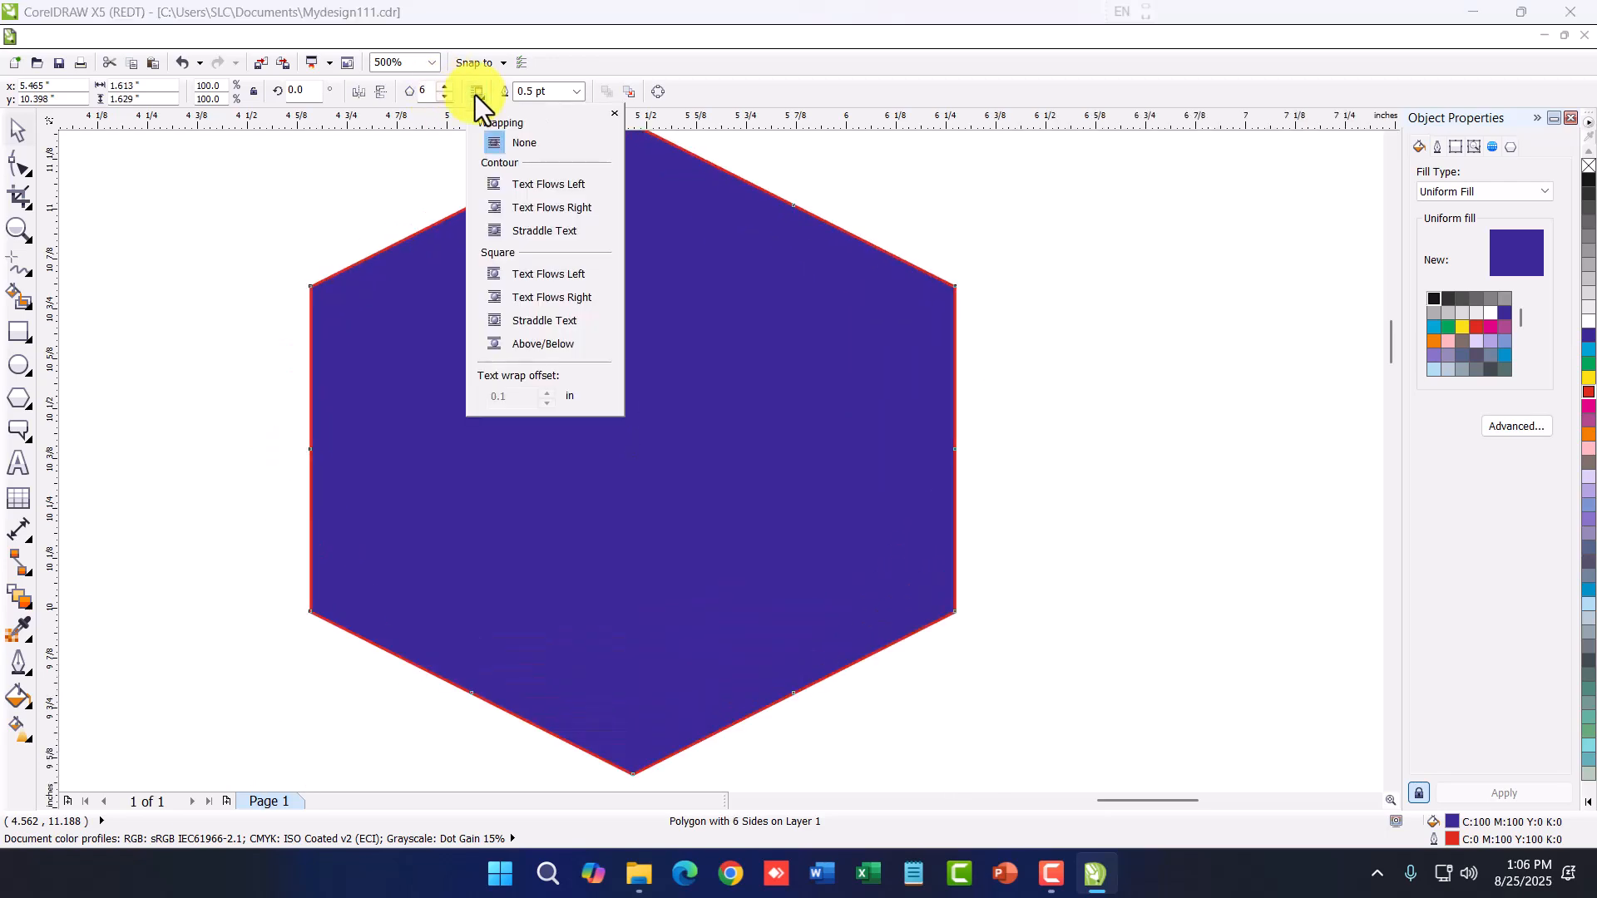
click(542, 305)
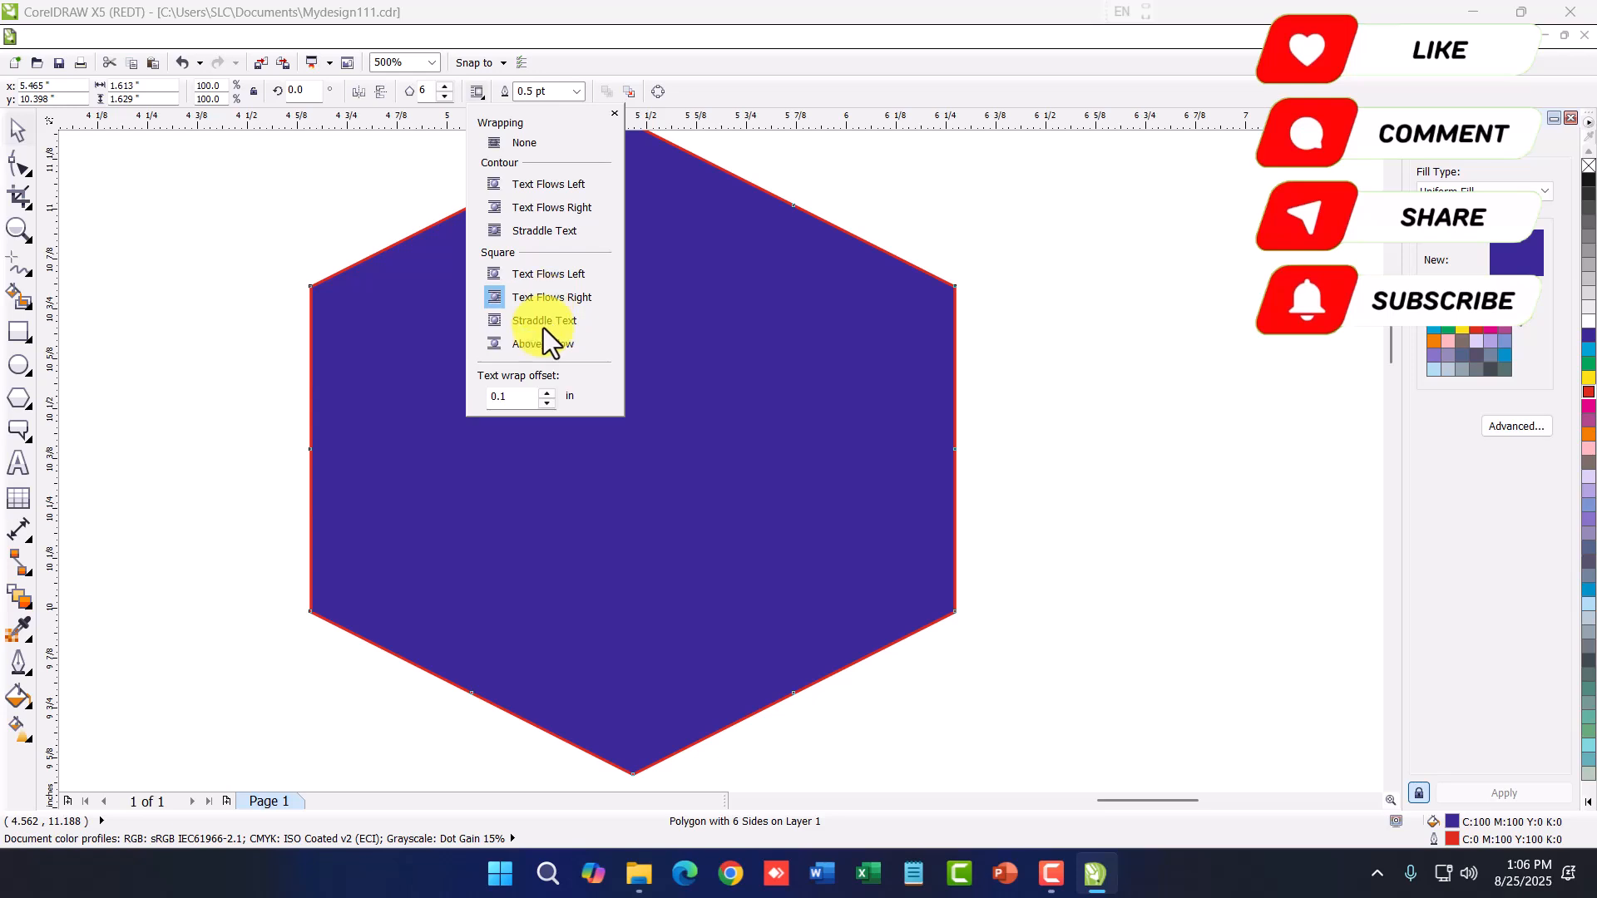
click(551, 273)
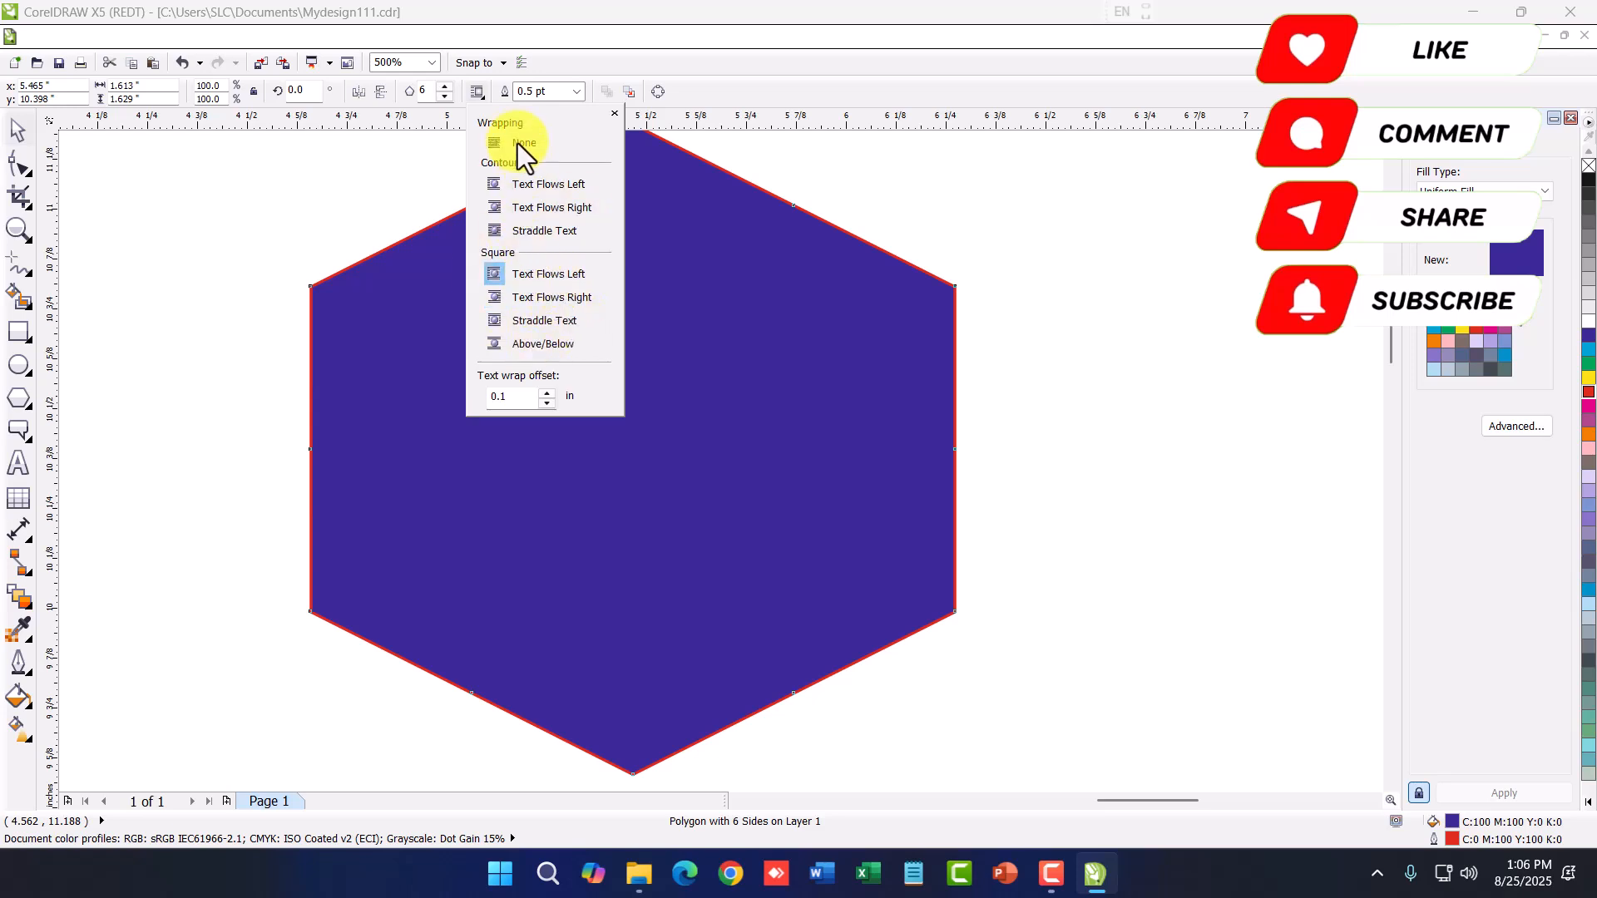
click(520, 143)
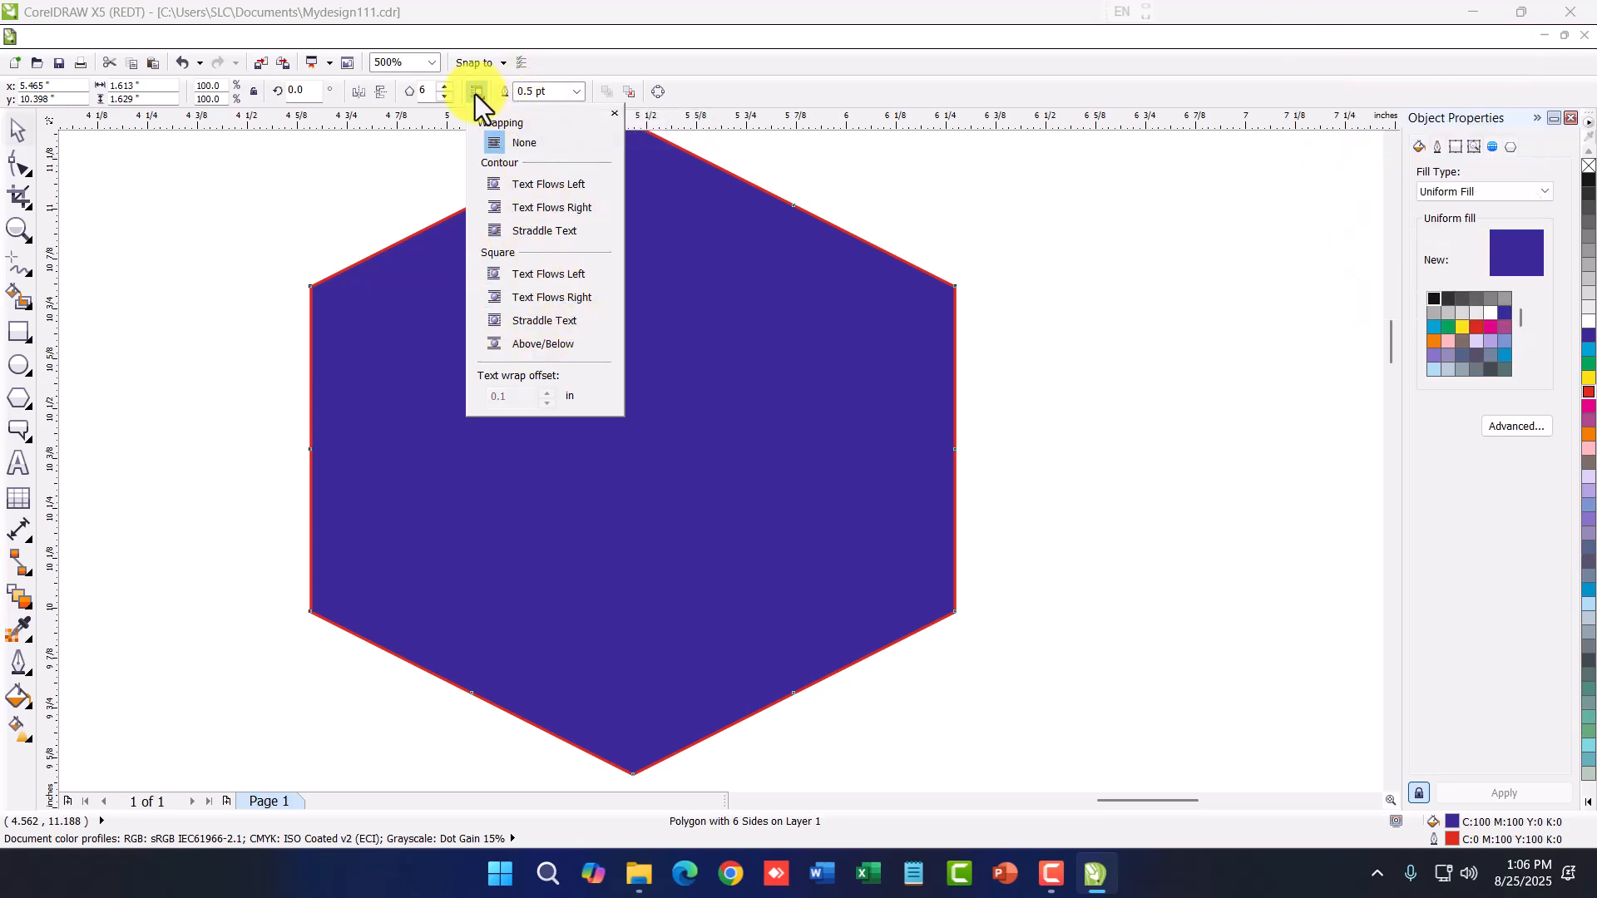
Set the hexagon's outline width to 1.5 pt
click(576, 91)
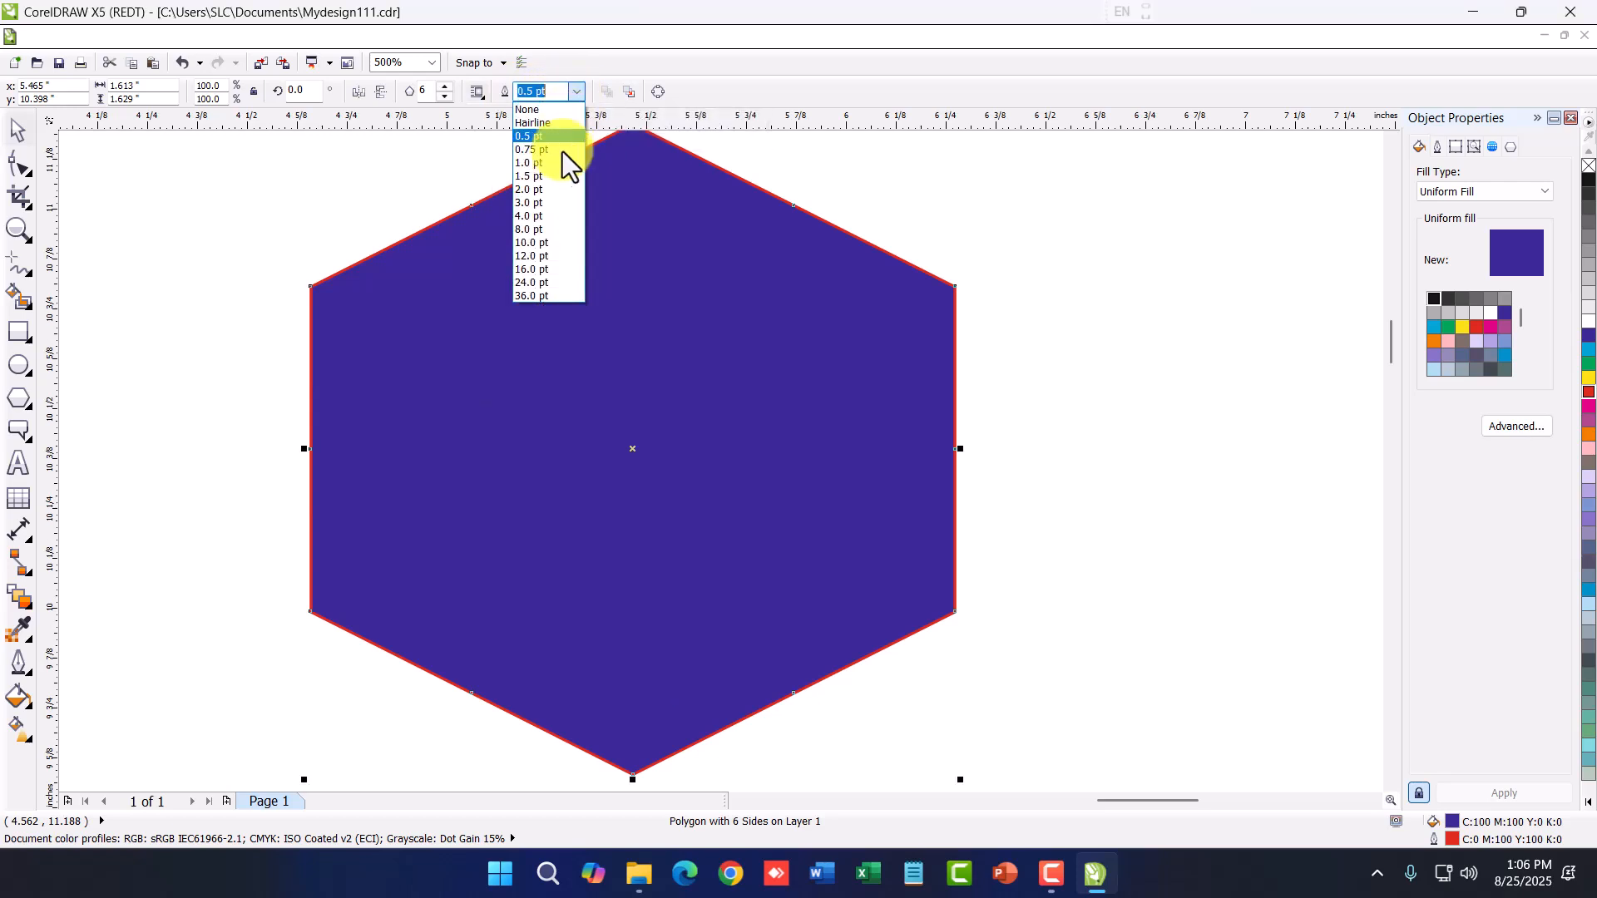
click(541, 174)
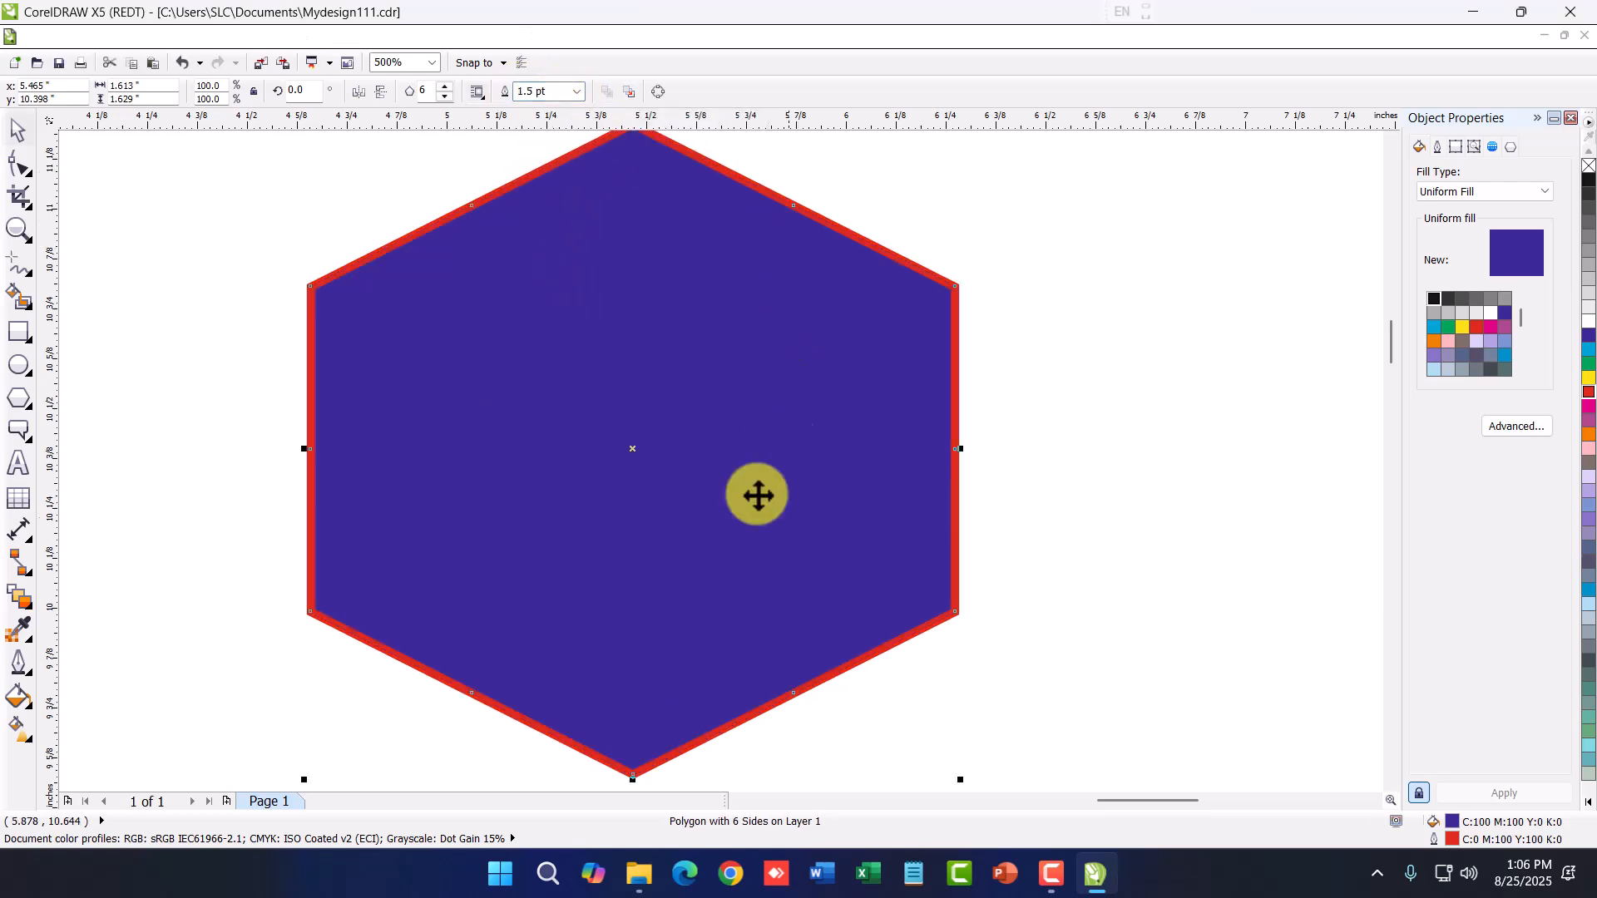
Delete the existing shape beside the complex star to clear the space on its left side
scroll(791, 463, down, 4)
scroll(732, 512, up, 4)
scroll(716, 516, down, 1)
scroll(446, 499, up, 1)
click(367, 463)
key(Delete)
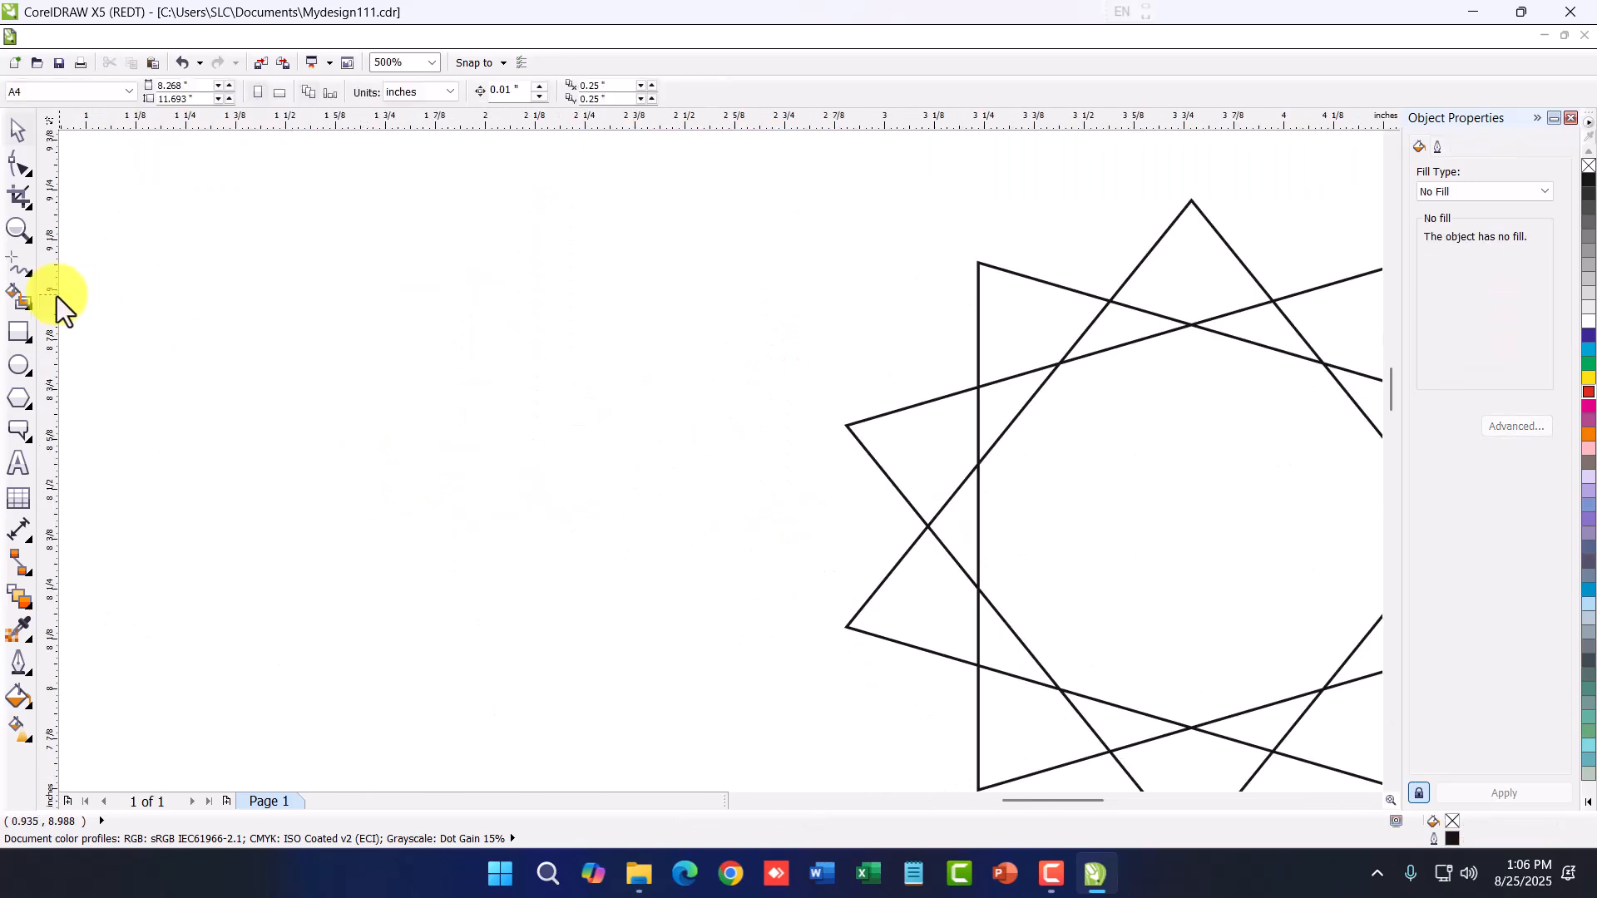
Draw a five-pointed star about 1.26 by 1.15 inches in the space beside the complex star and fill it with orange
click(18, 404)
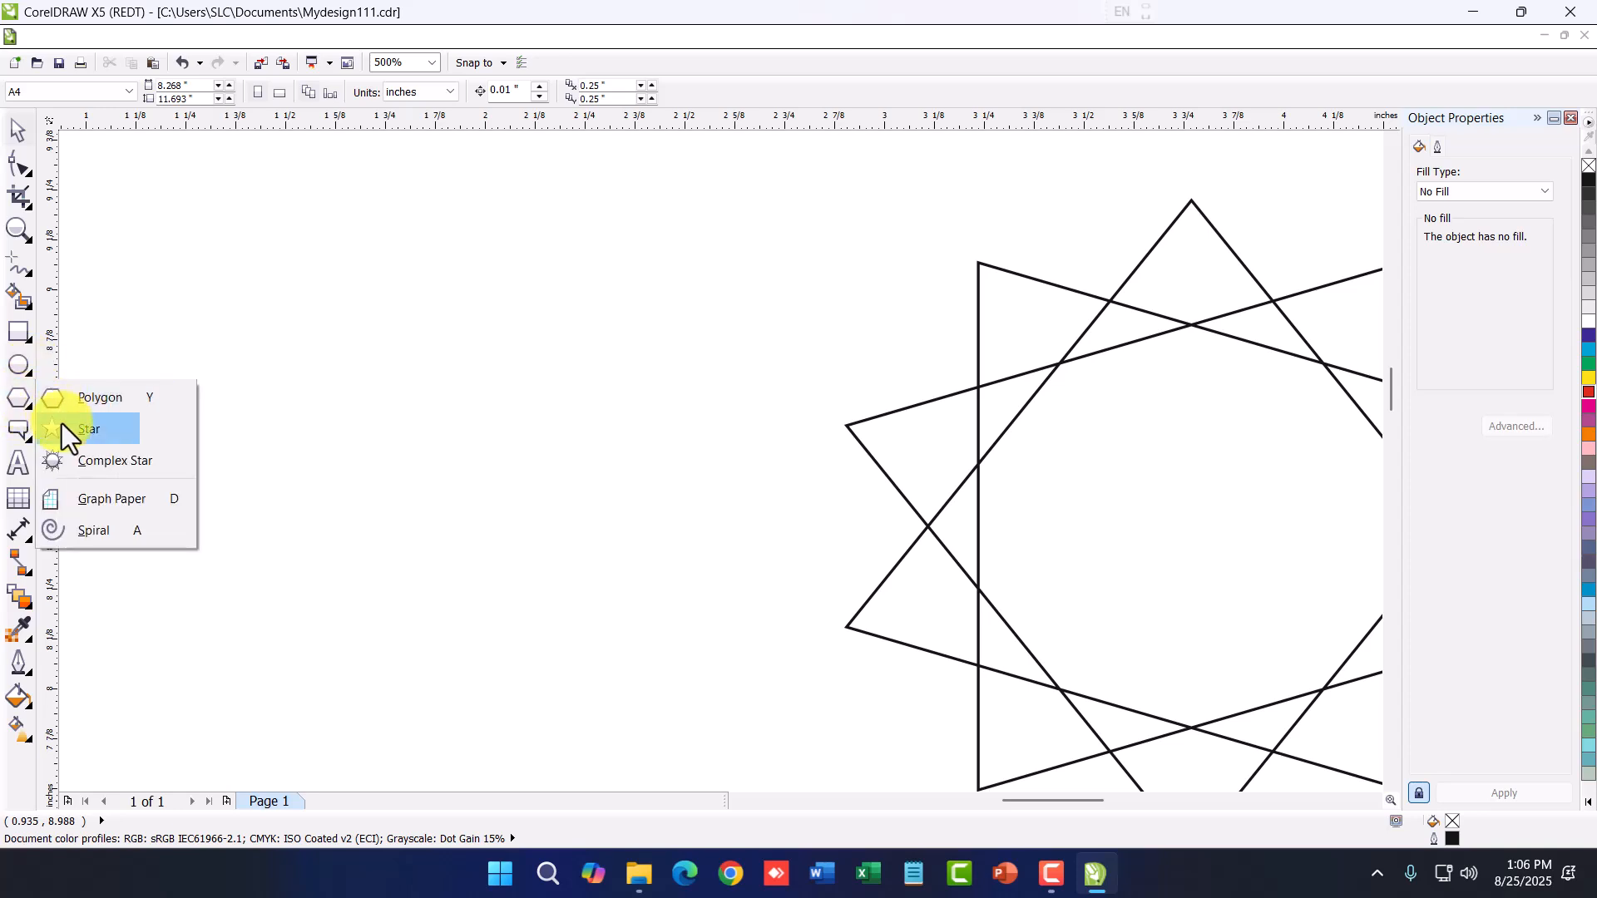
click(60, 417)
drag(171, 299, 703, 687)
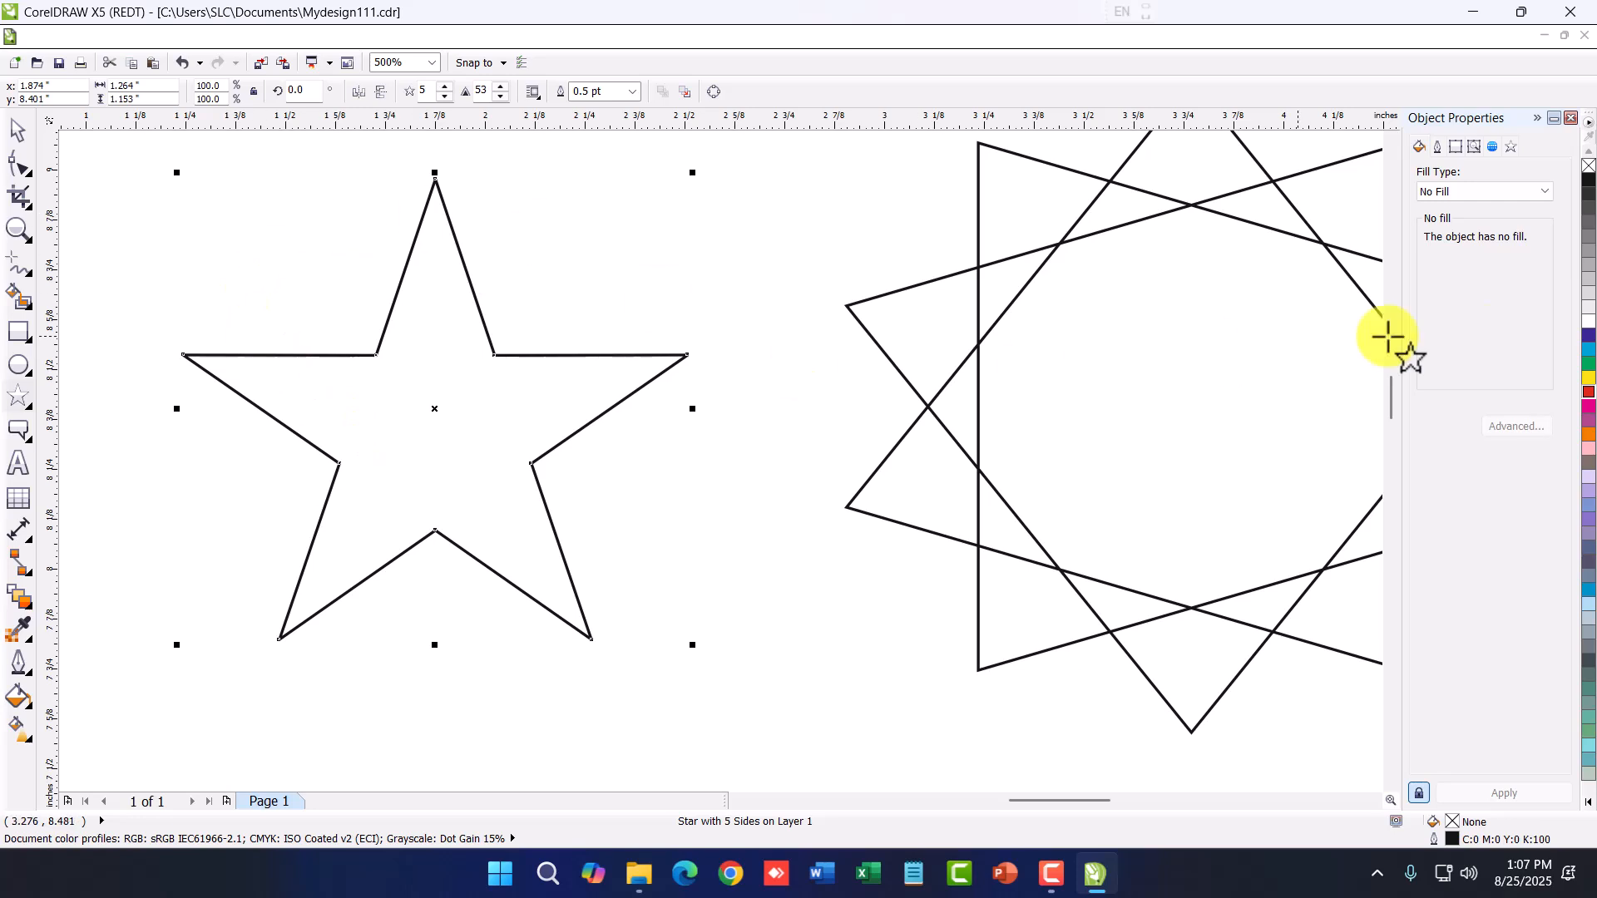
click(1587, 378)
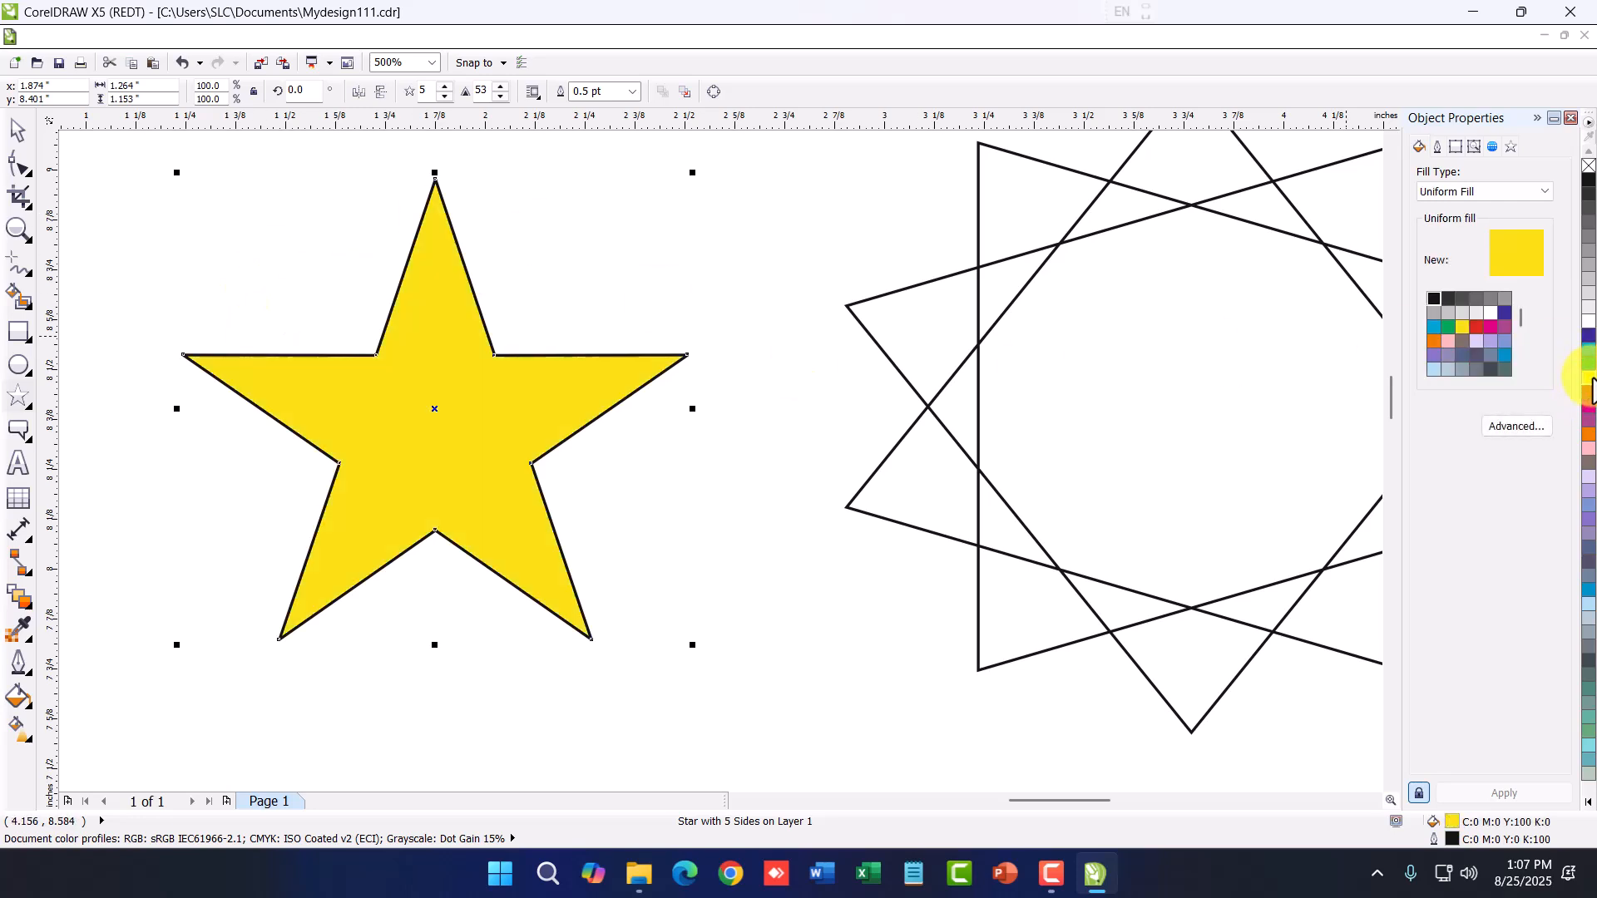
click(1588, 437)
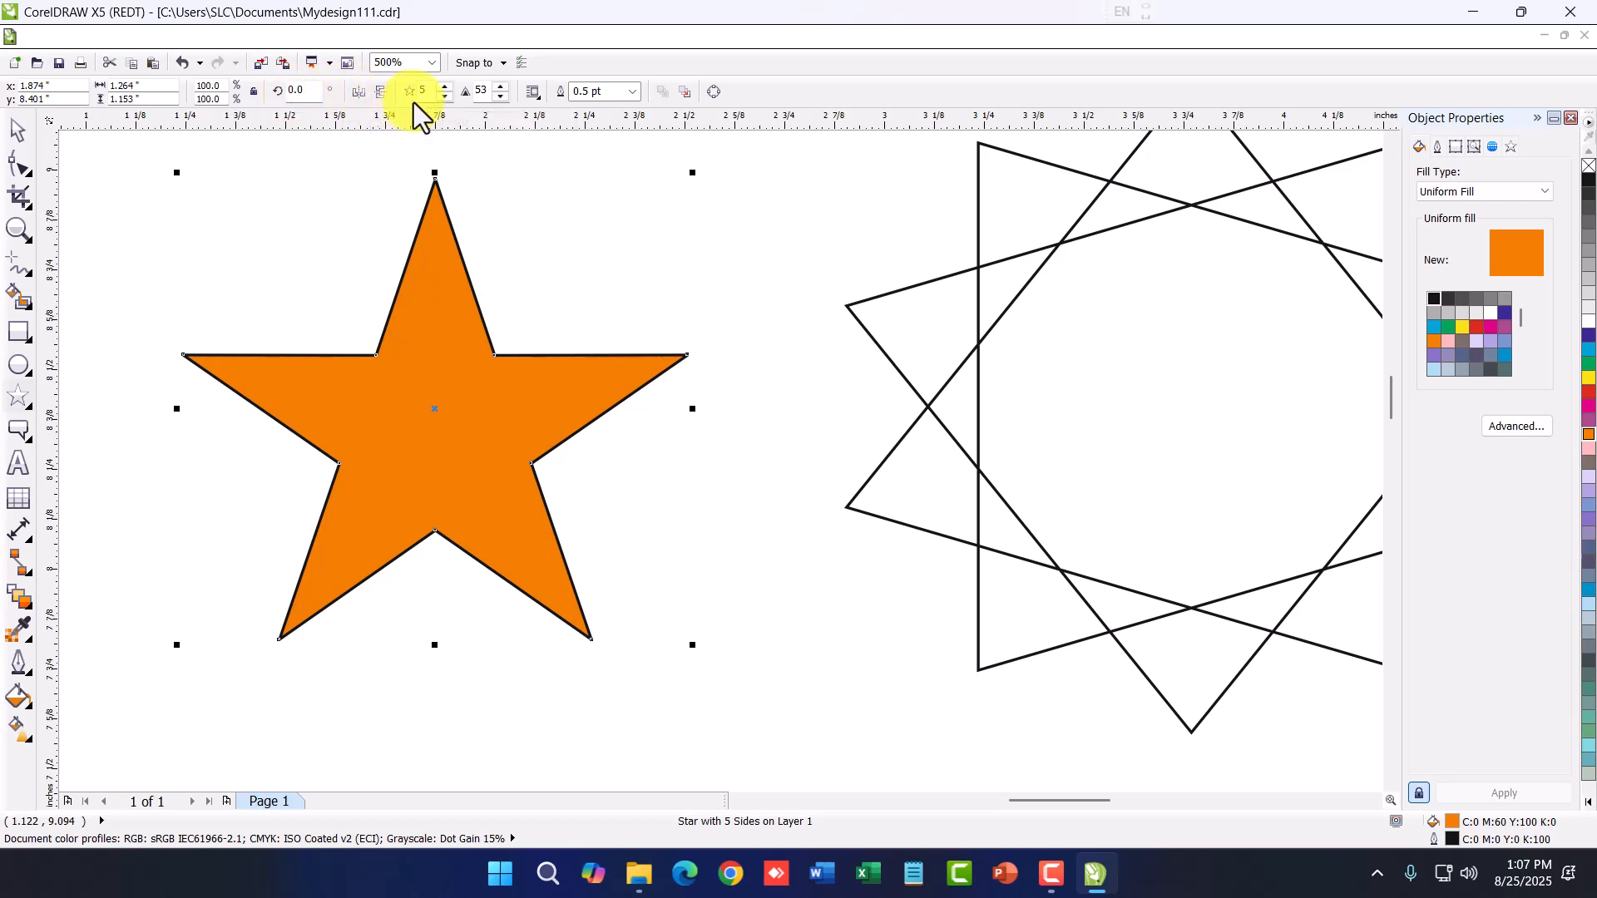
Increase the orange star's number of points to 21
click(447, 88)
click(447, 87)
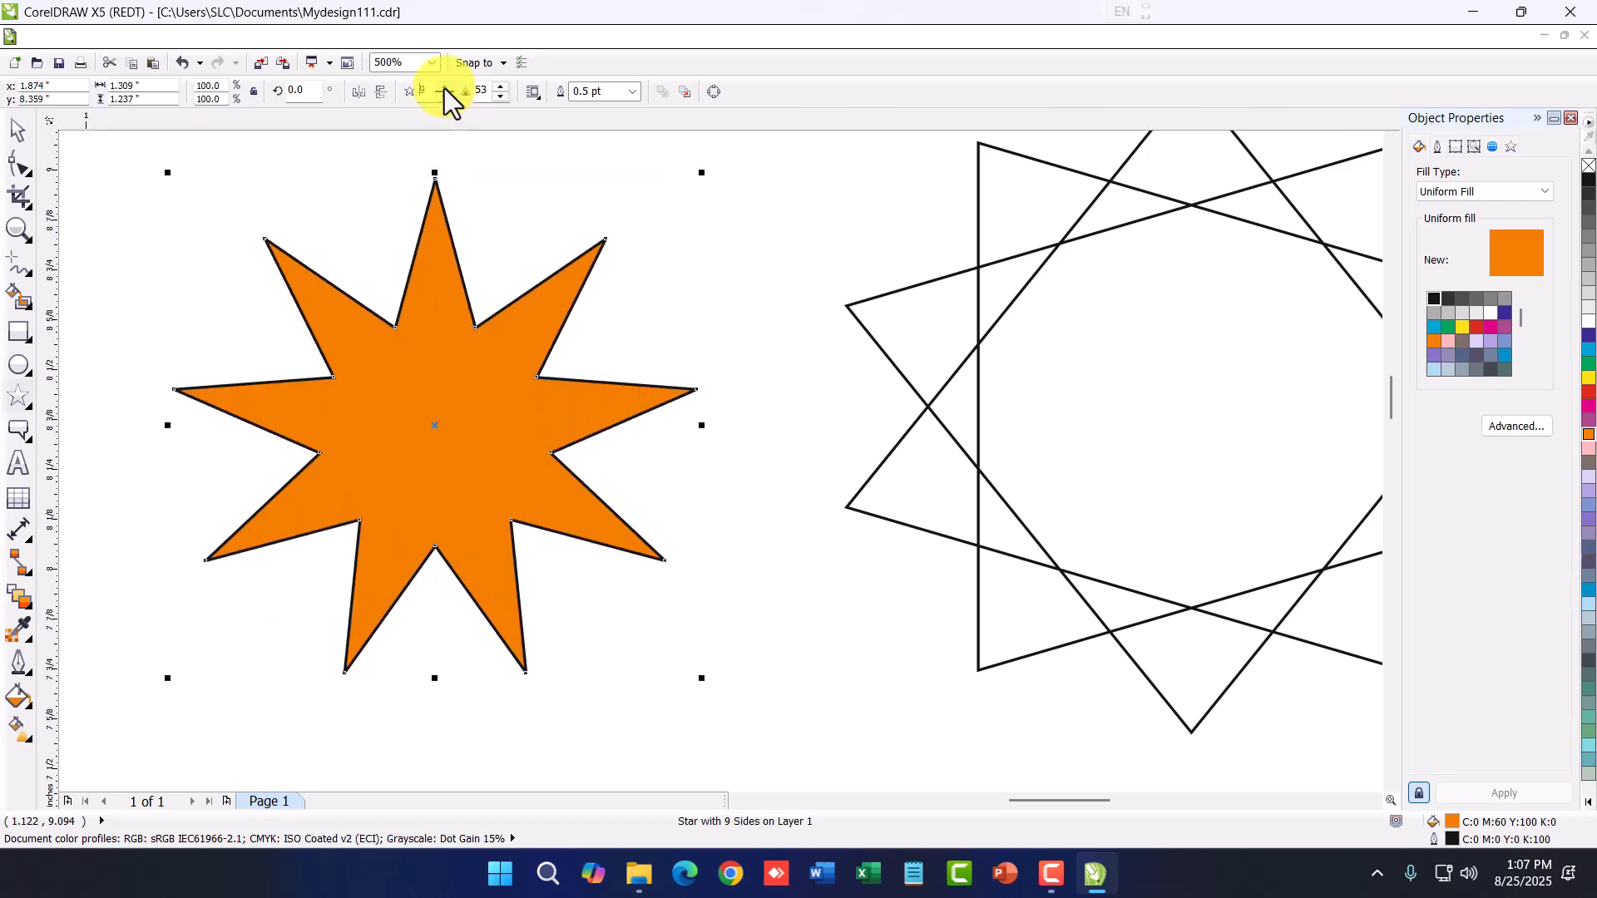
click(447, 88)
click(447, 88)
click(446, 87)
click(447, 87)
click(447, 87)
click(447, 87)
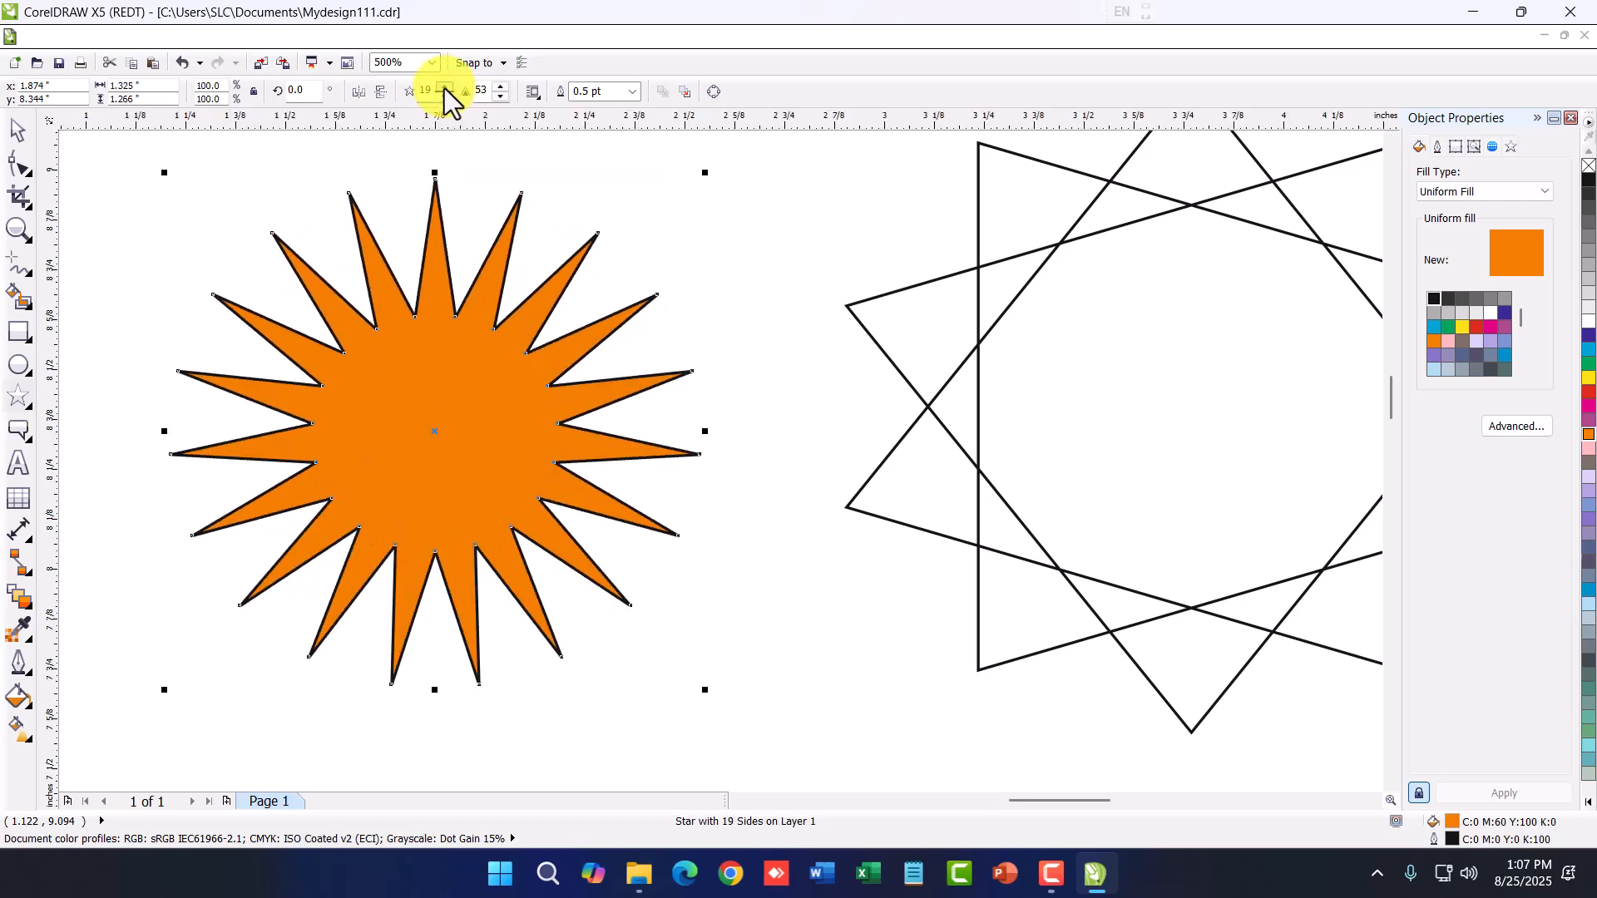
click(447, 87)
click(447, 88)
click(447, 87)
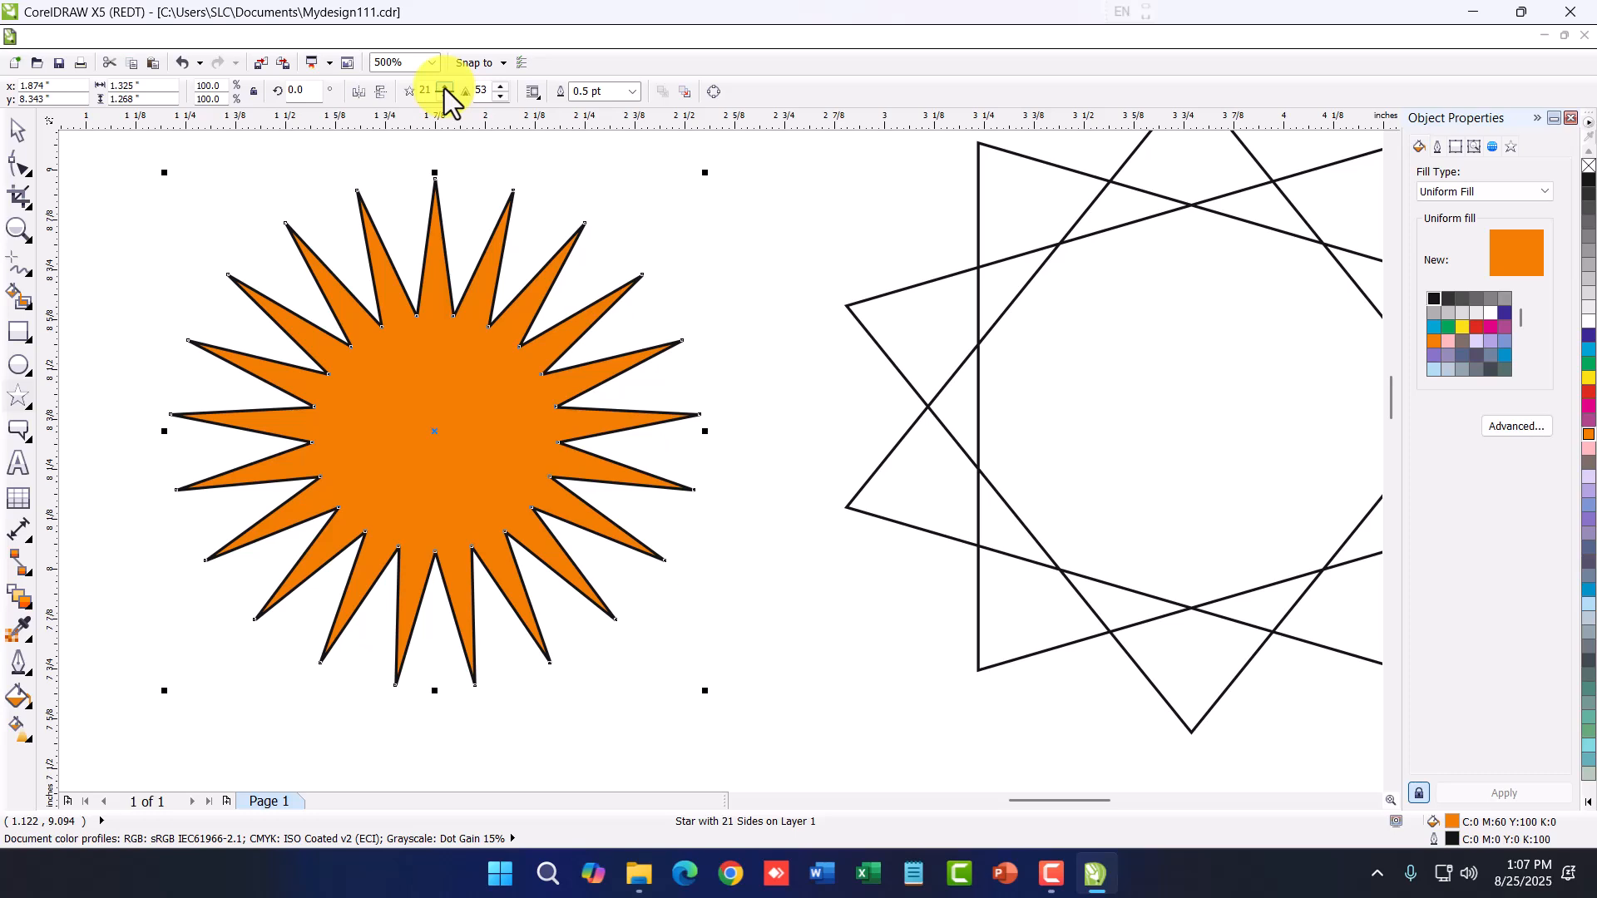
Reduce the orange star's number of points to 16
click(444, 98)
click(443, 98)
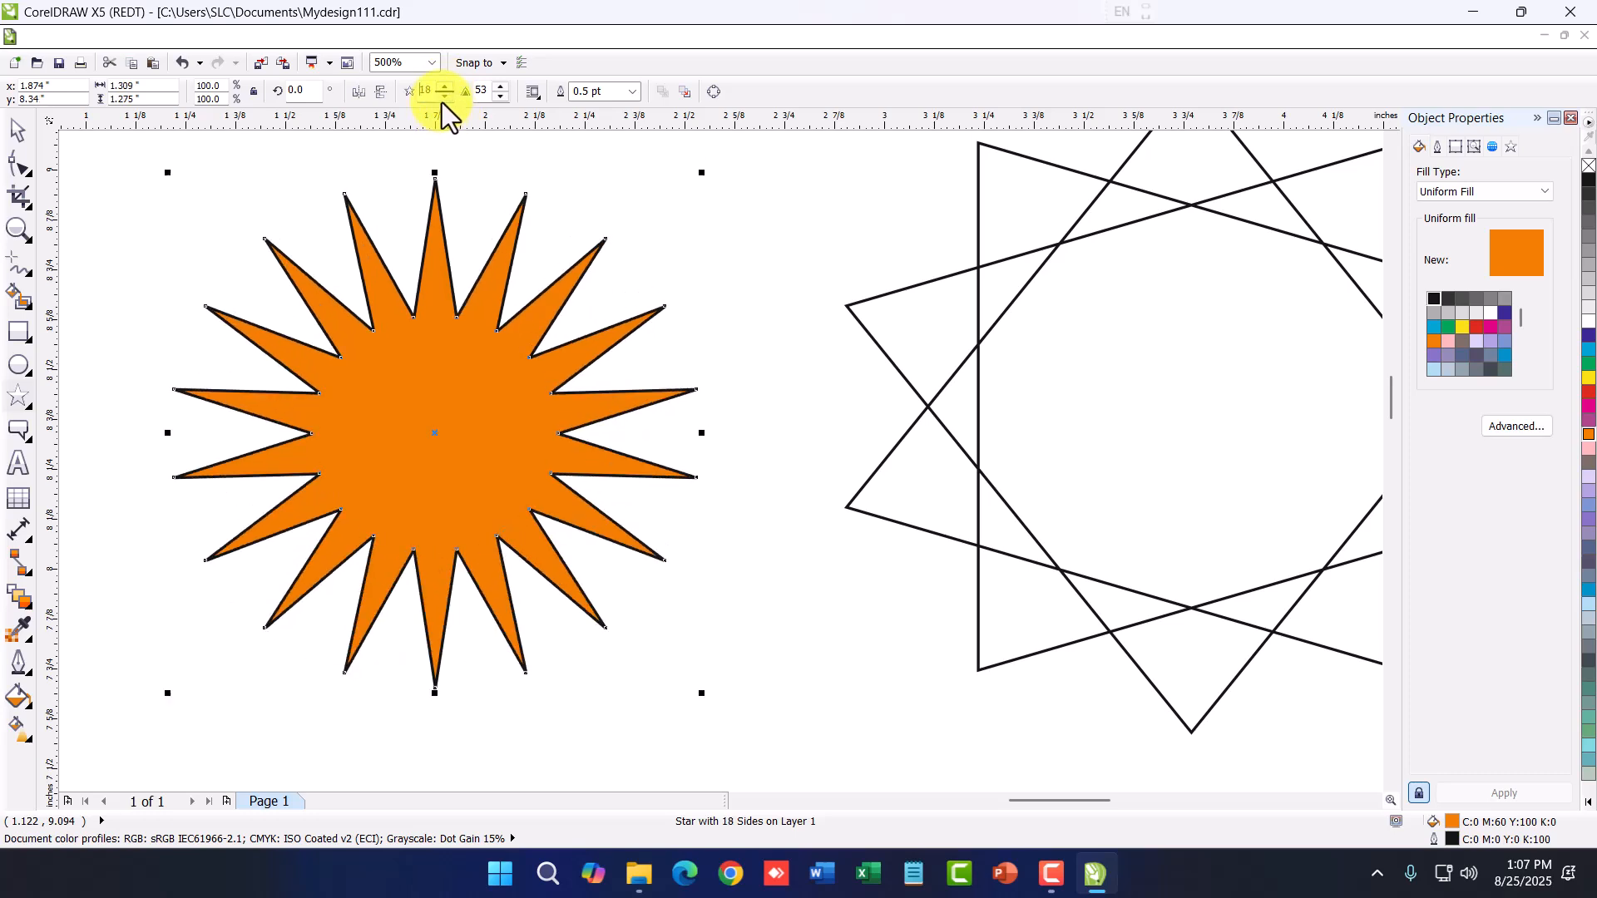
click(443, 98)
click(444, 98)
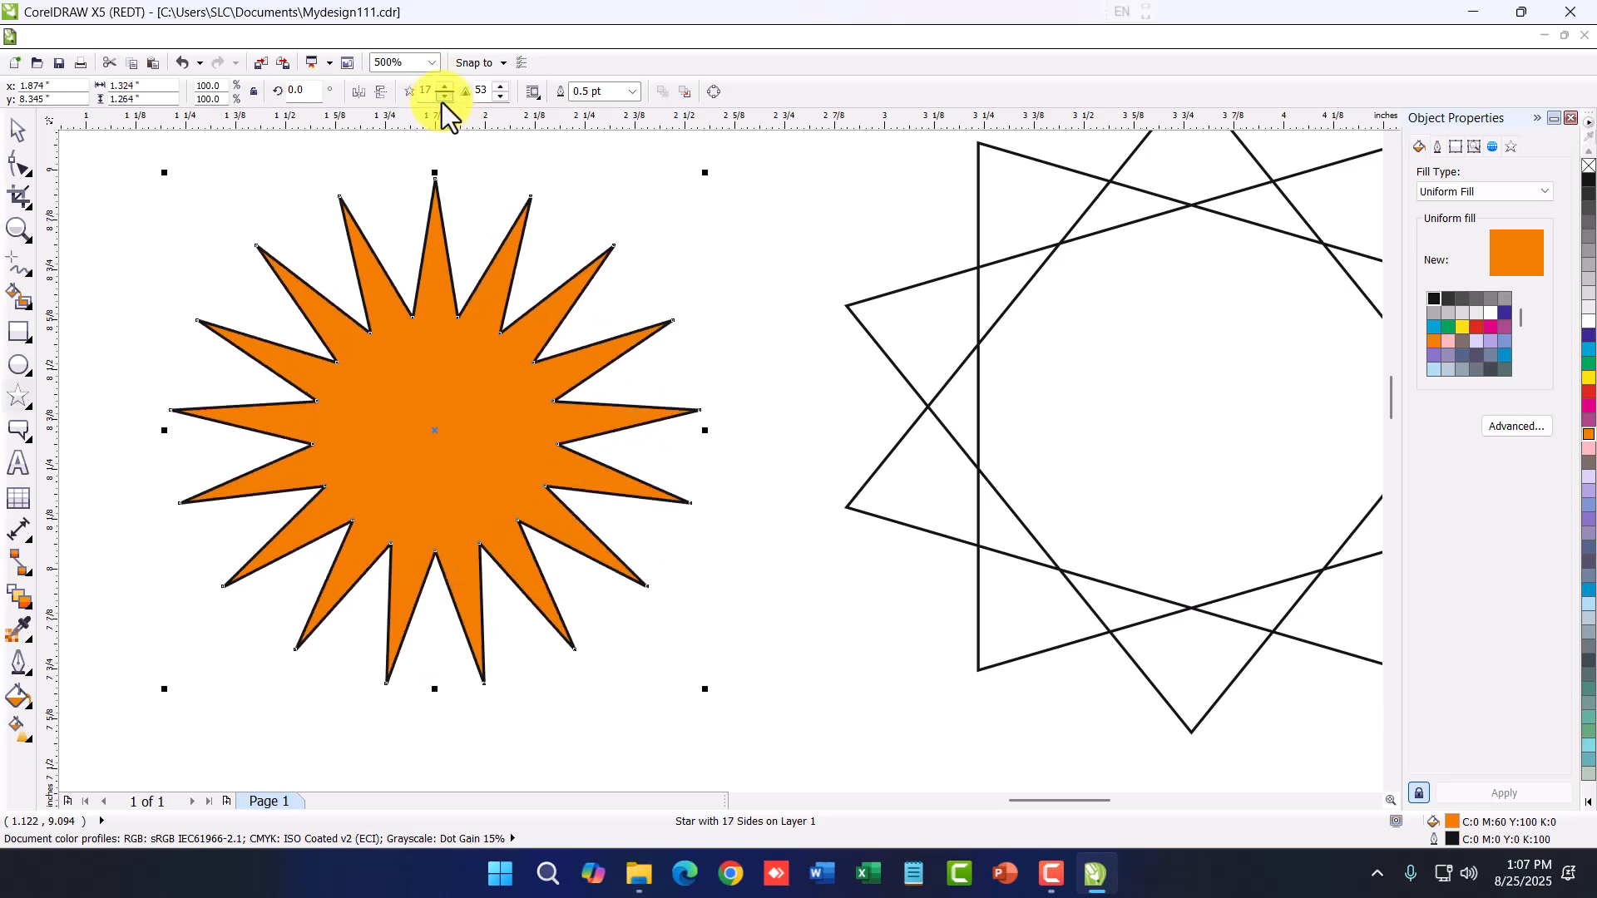
click(444, 98)
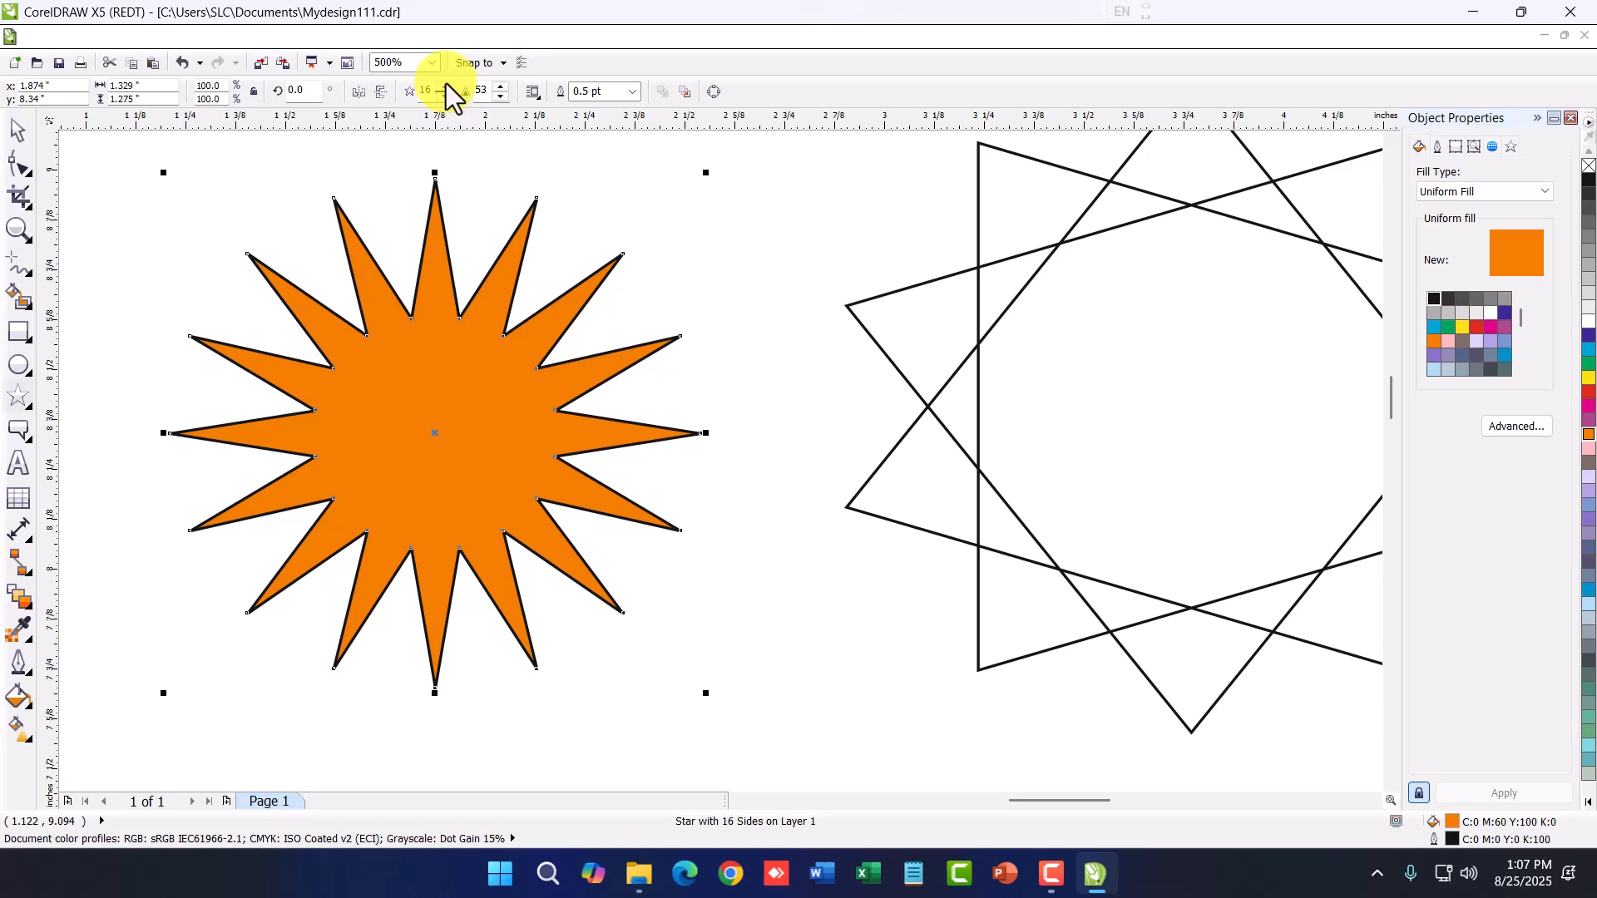
Increase the orange star's number of points to 22
click(446, 83)
click(446, 83)
click(445, 83)
click(446, 84)
click(446, 83)
click(446, 83)
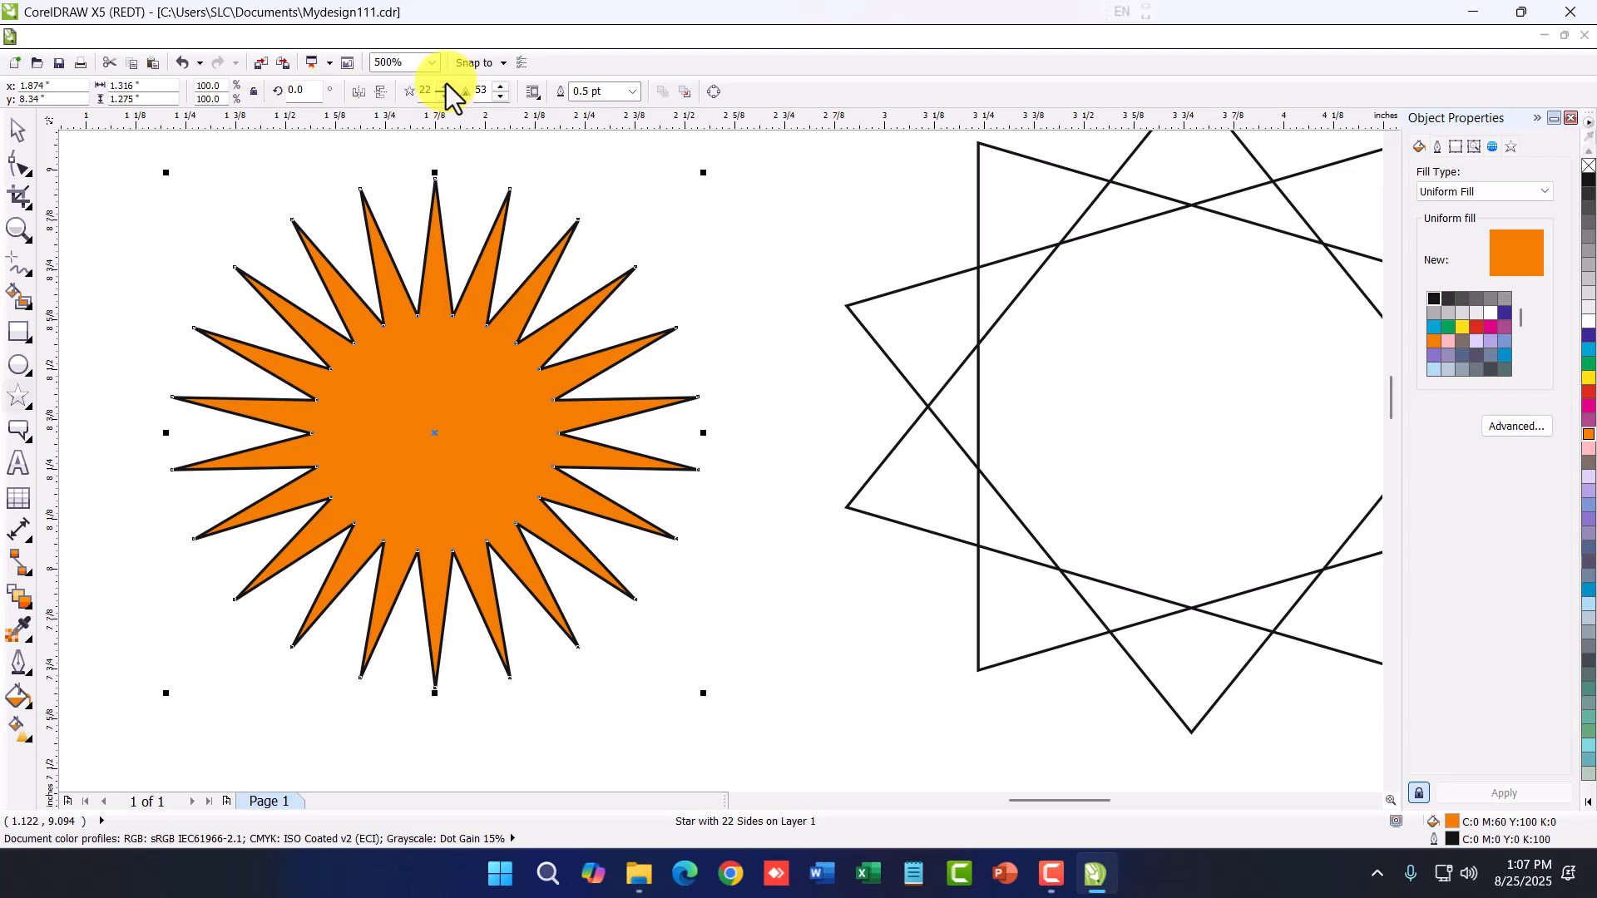
Reduce the orange star's number of points to 3
click(447, 98)
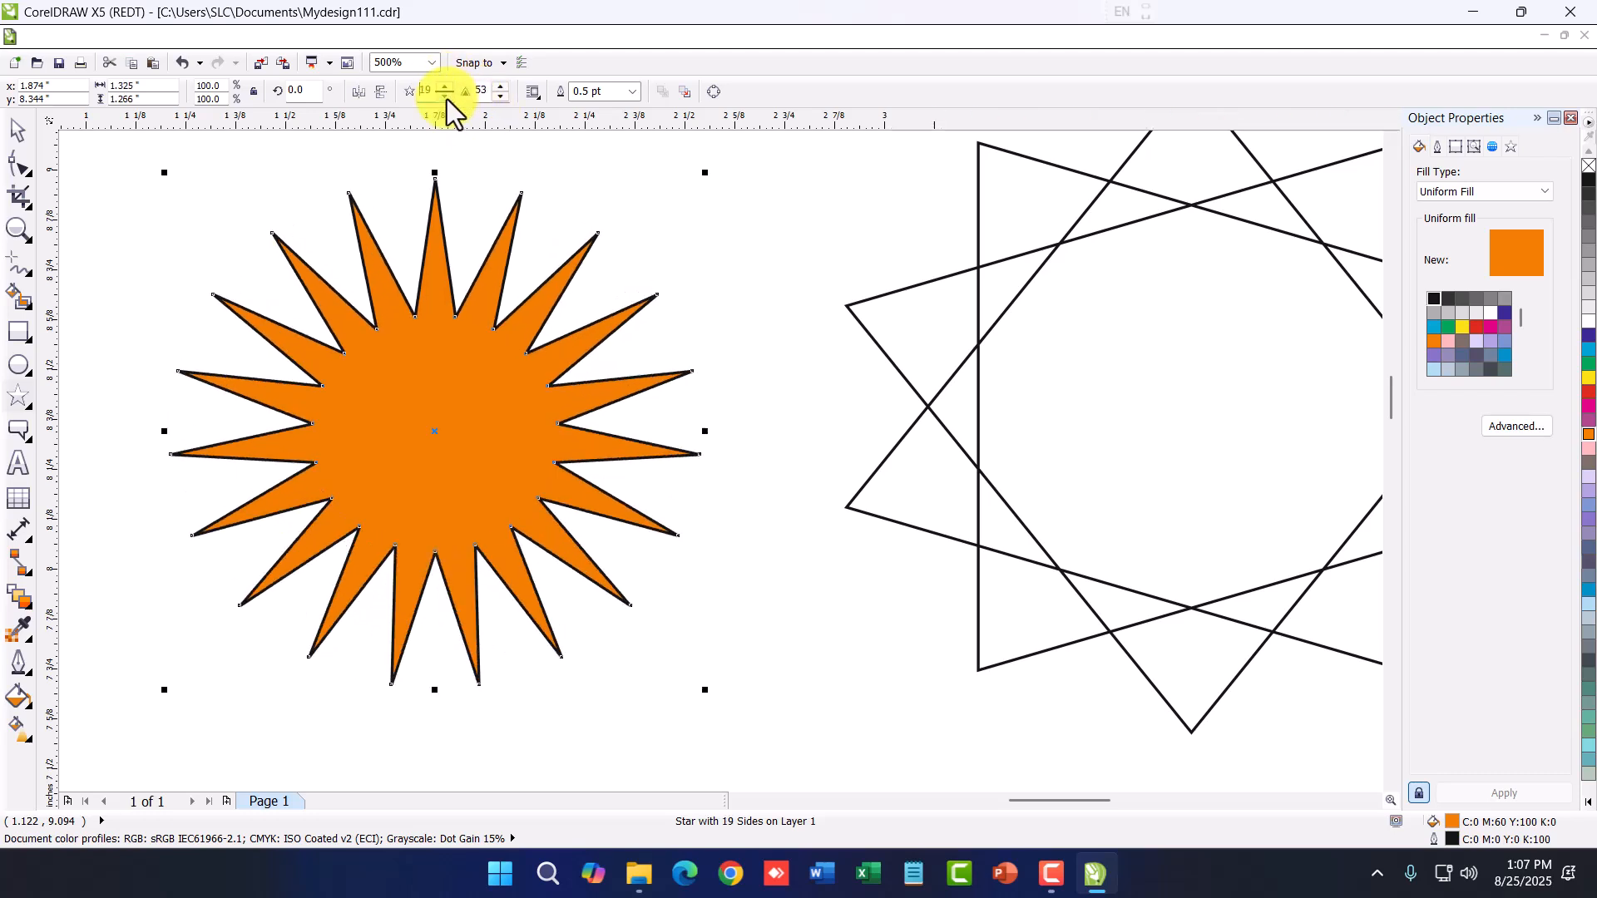
click(447, 99)
click(447, 98)
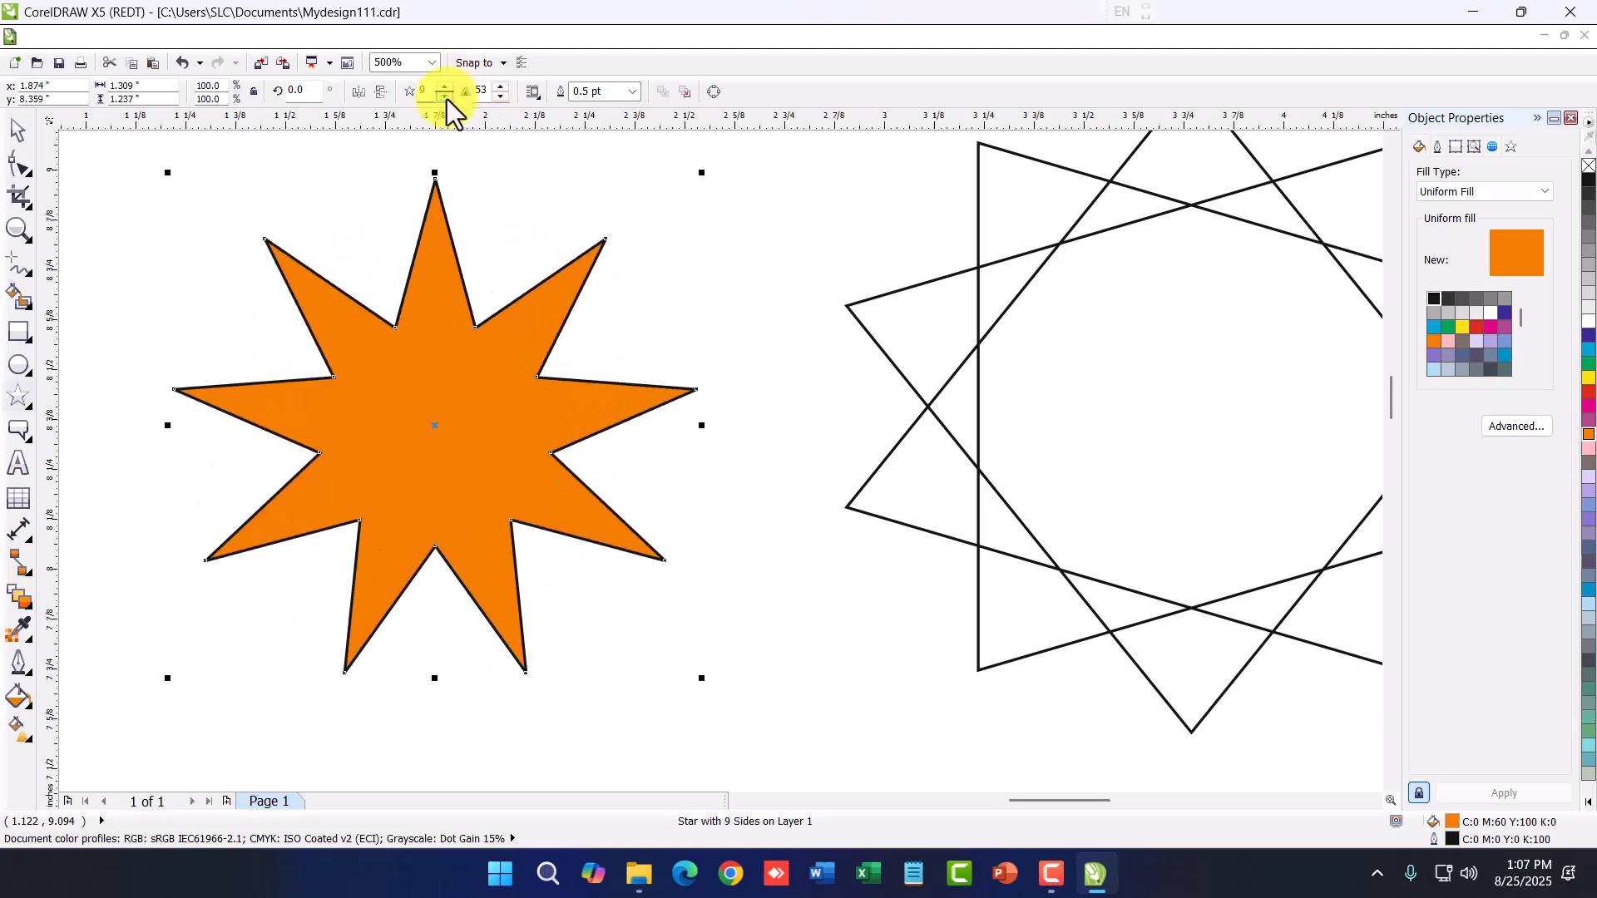
click(447, 98)
click(447, 98)
click(447, 98)
click(446, 98)
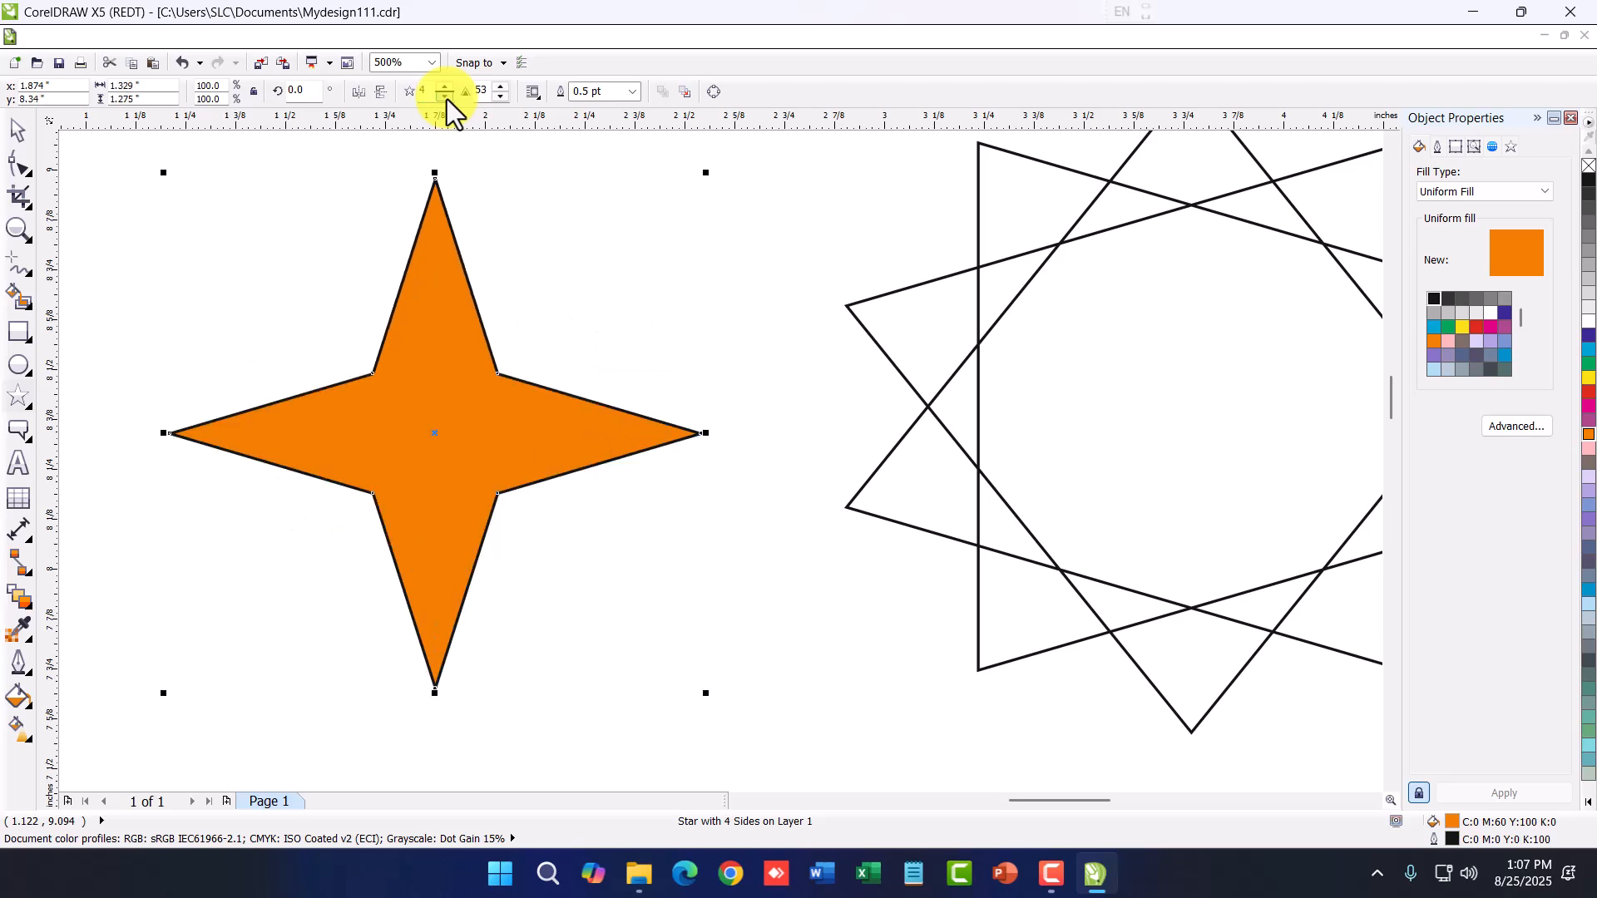
click(447, 98)
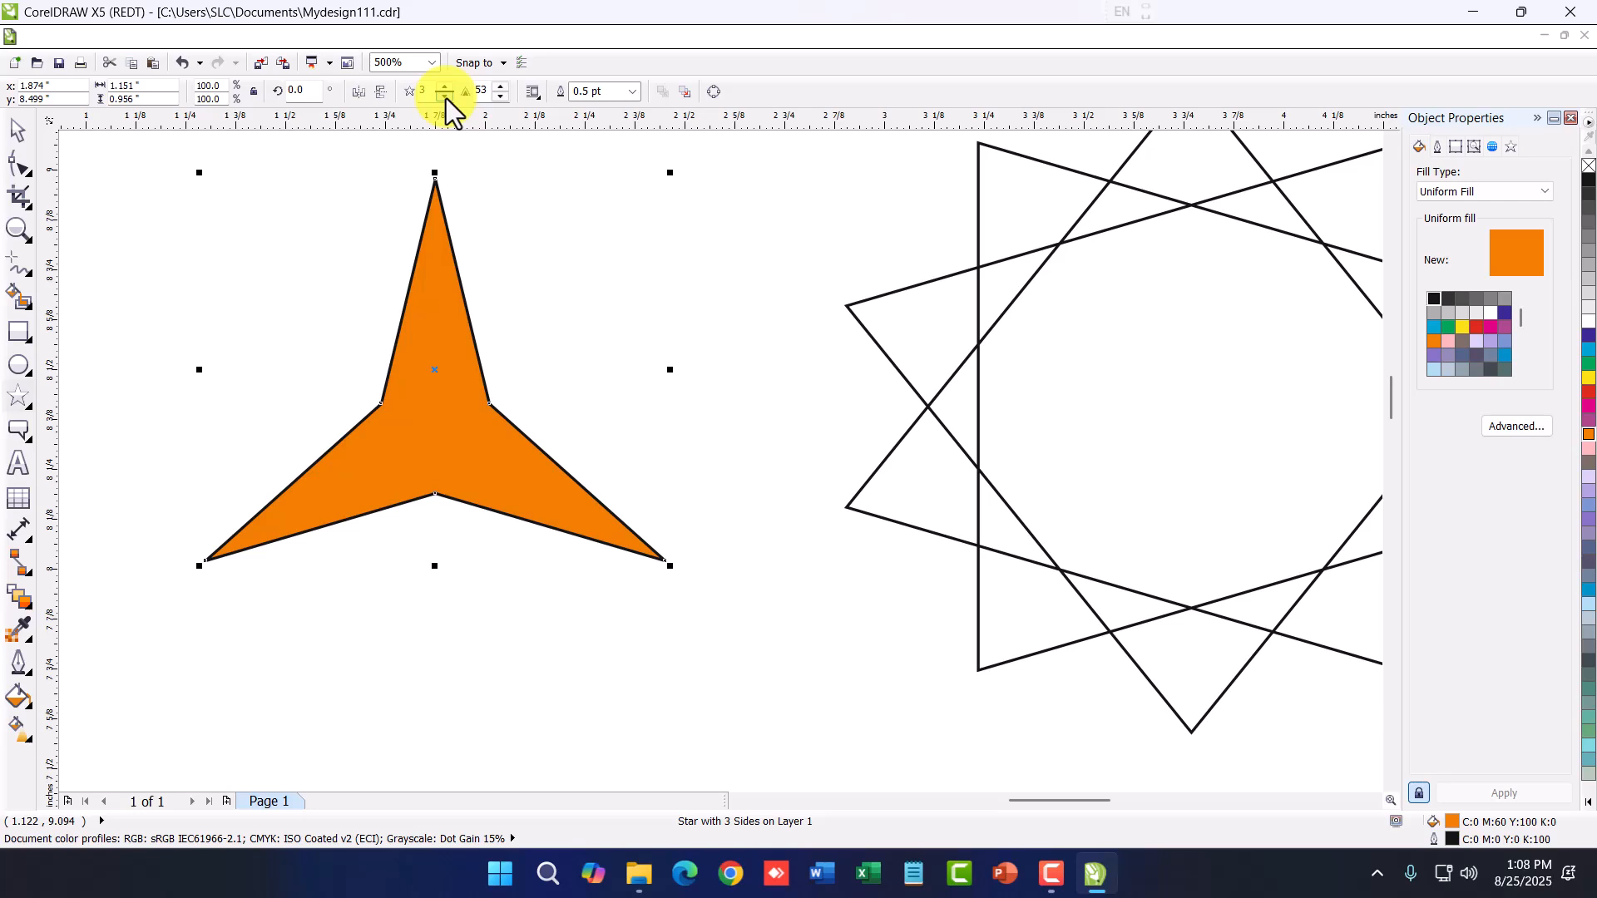
Set the orange star's number of points to 7
click(446, 86)
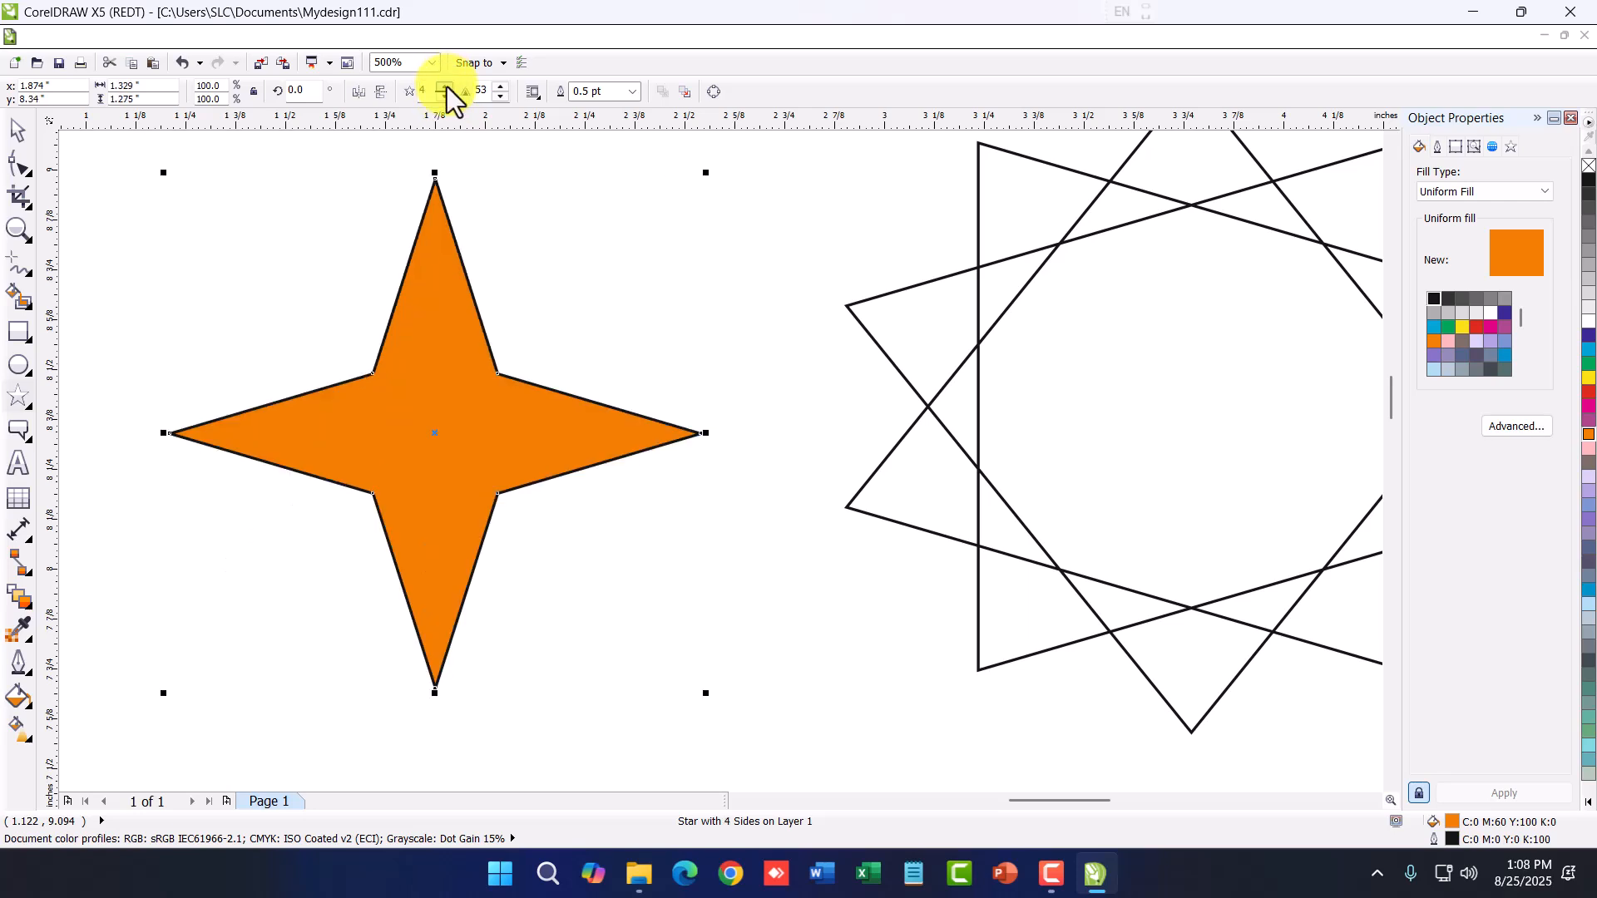
click(446, 86)
click(447, 86)
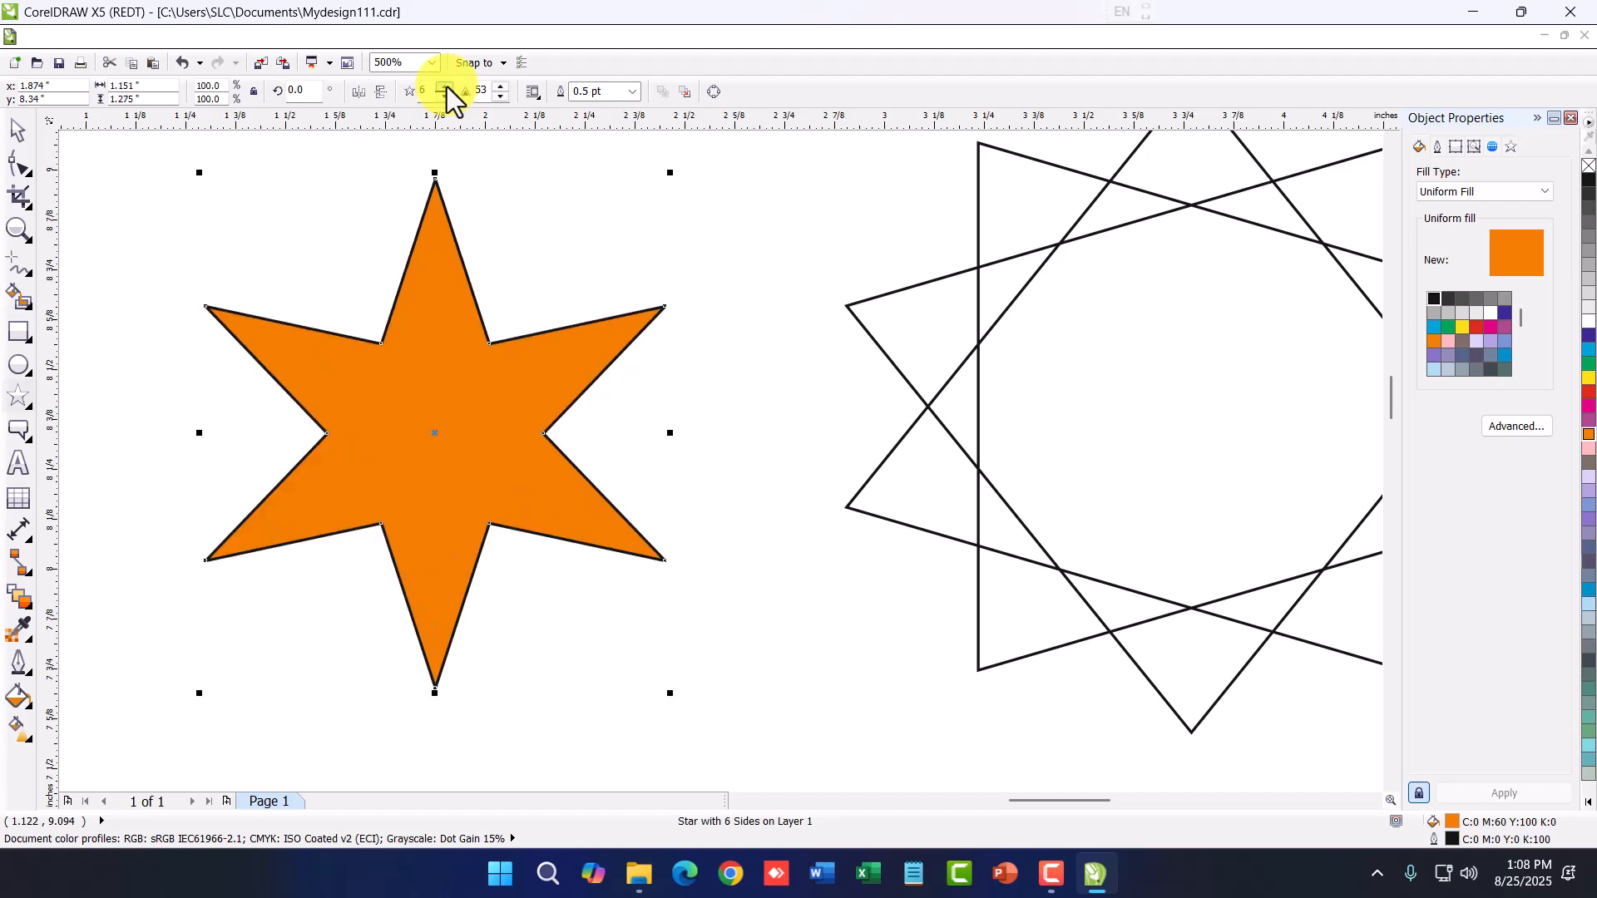
click(447, 87)
click(447, 87)
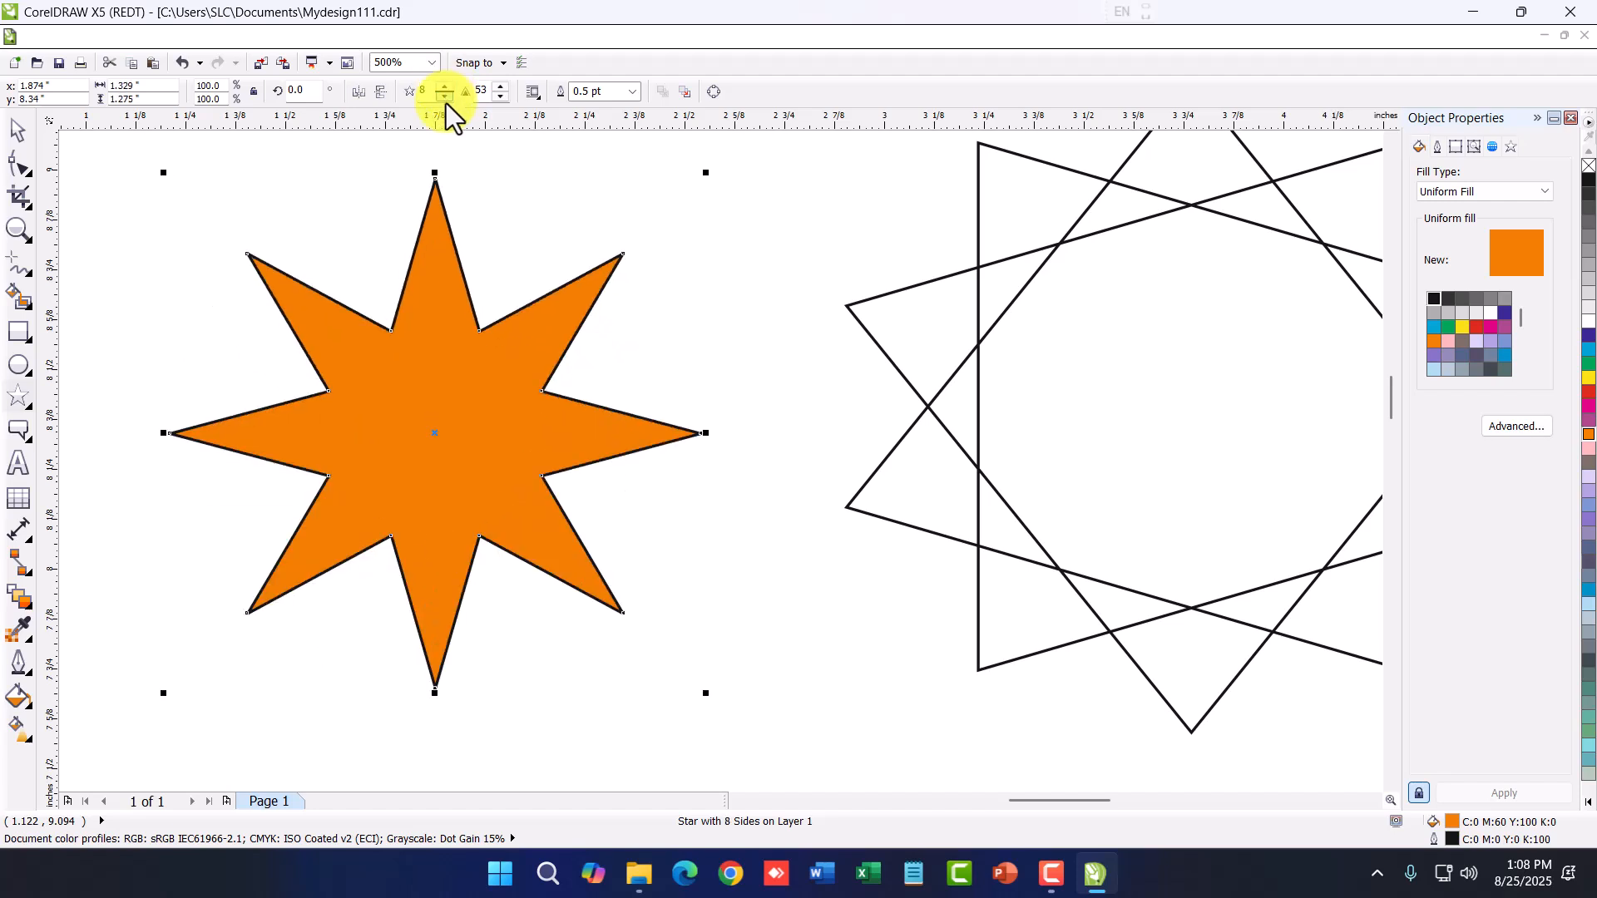
click(447, 96)
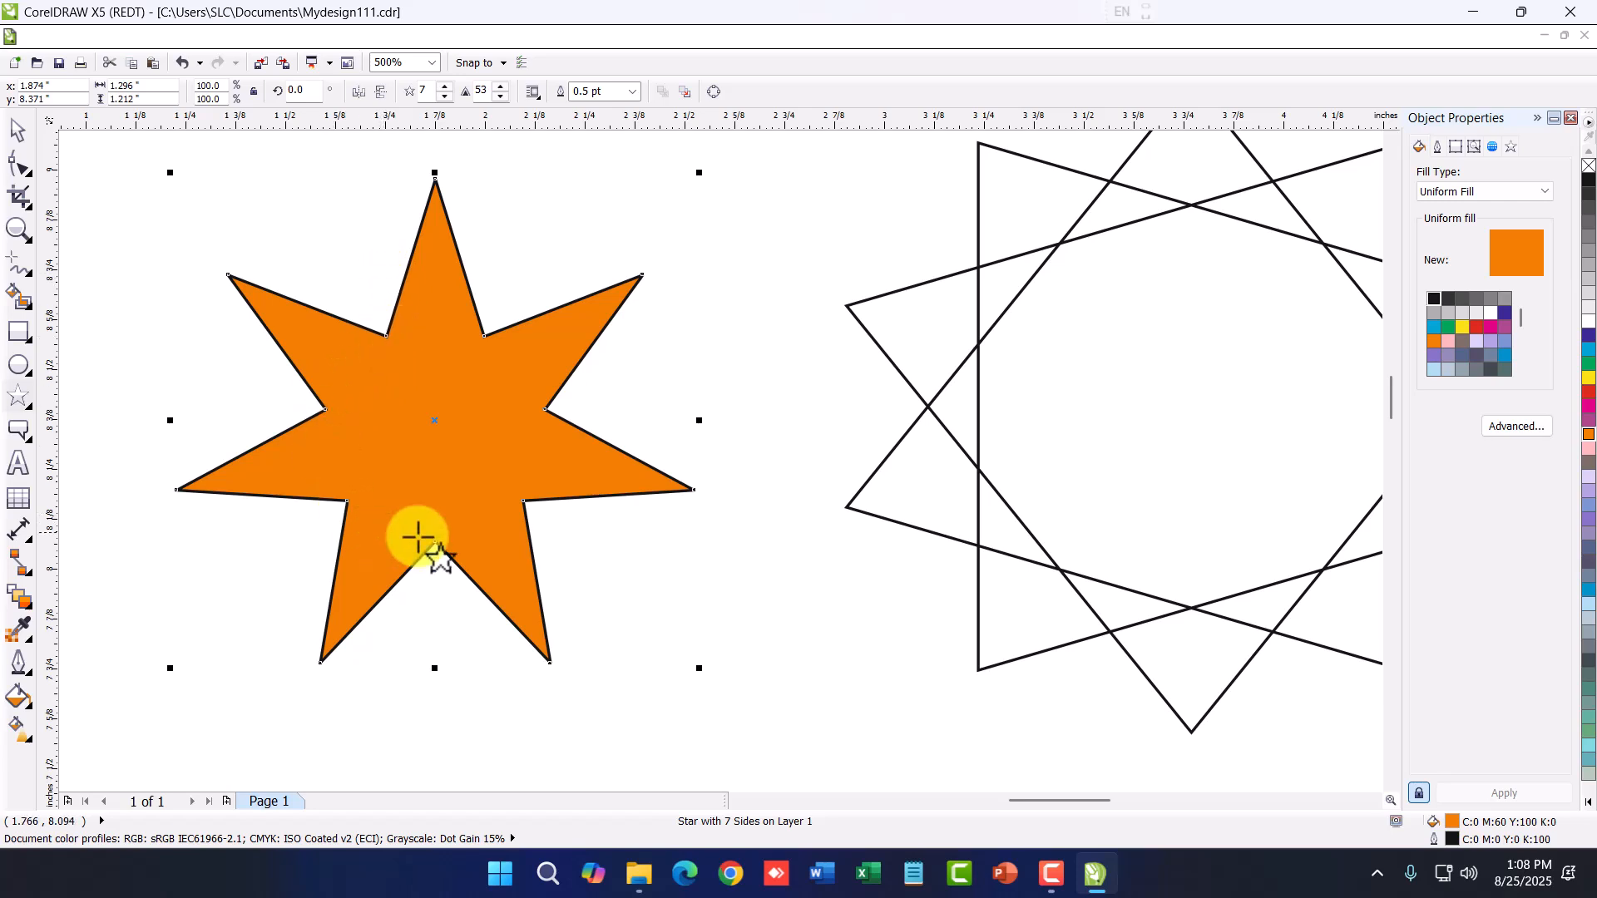
Set the orange star's sharpness to 15
click(501, 86)
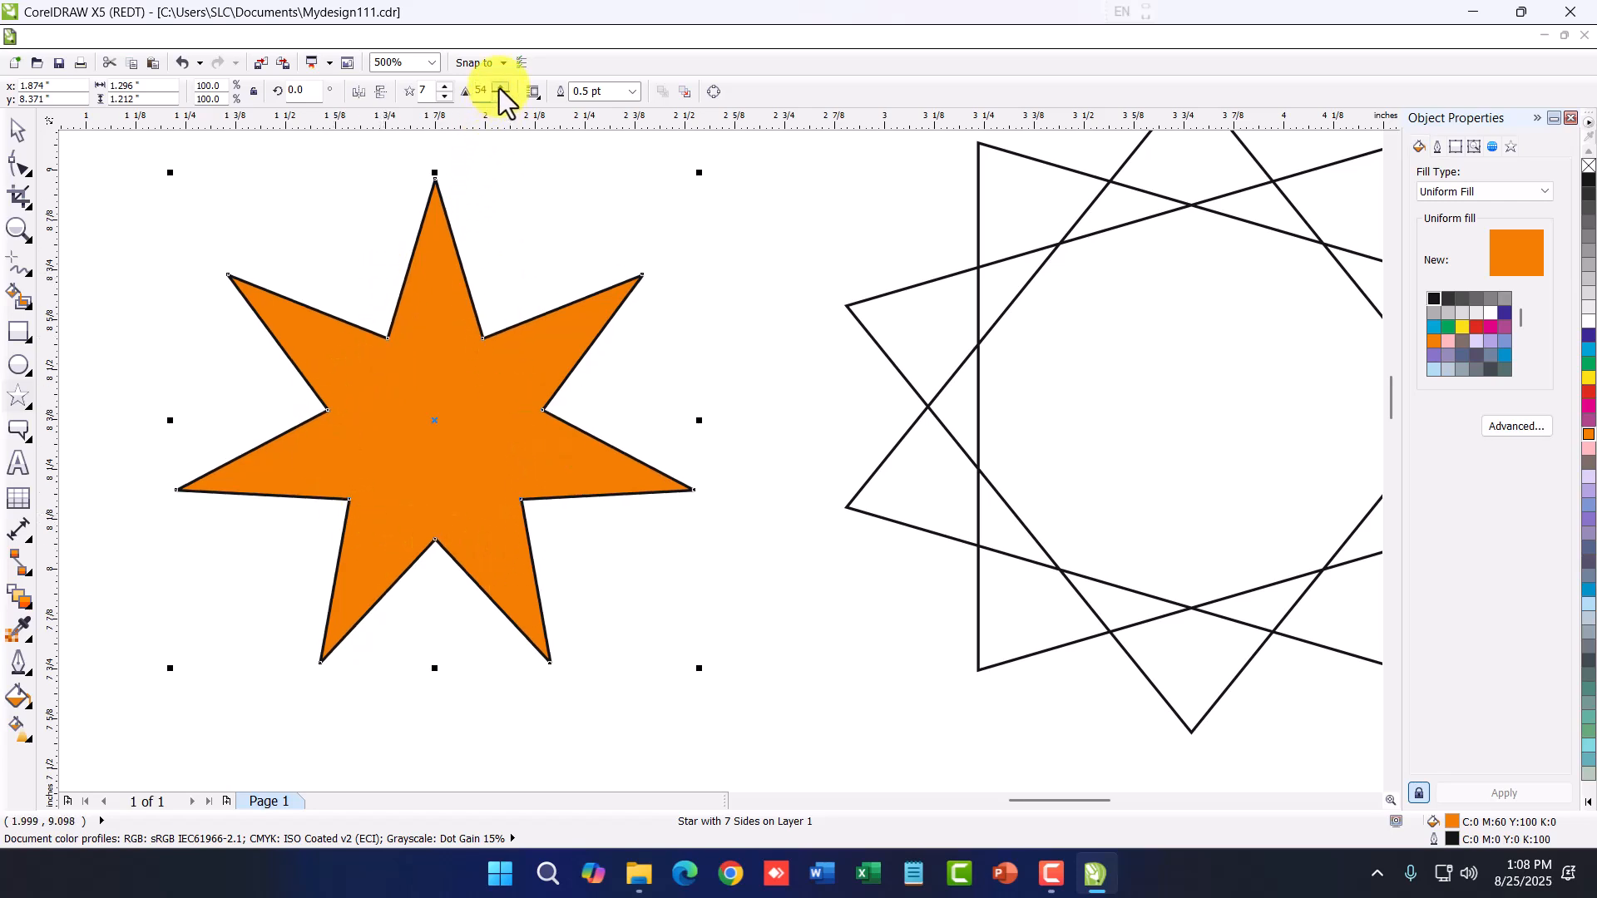
click(502, 96)
click(502, 97)
click(503, 96)
click(502, 97)
drag(492, 92, 464, 90)
text(15)
key(Return)
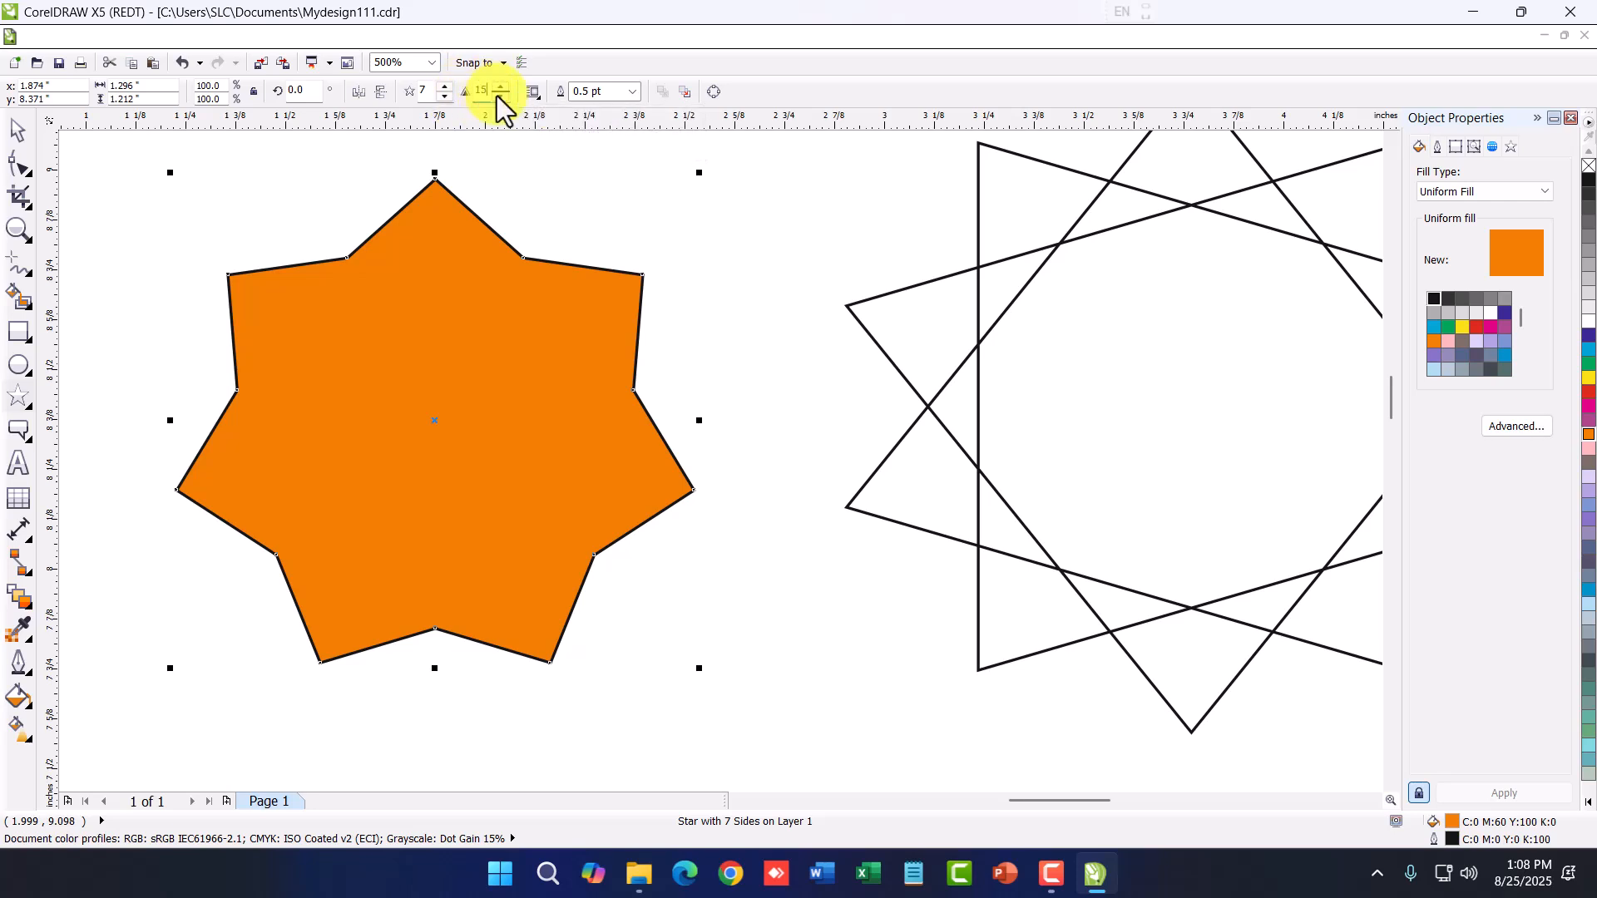
Set the orange star's sharpness to 45
drag(482, 94, 450, 92)
text(4)
key(Return)
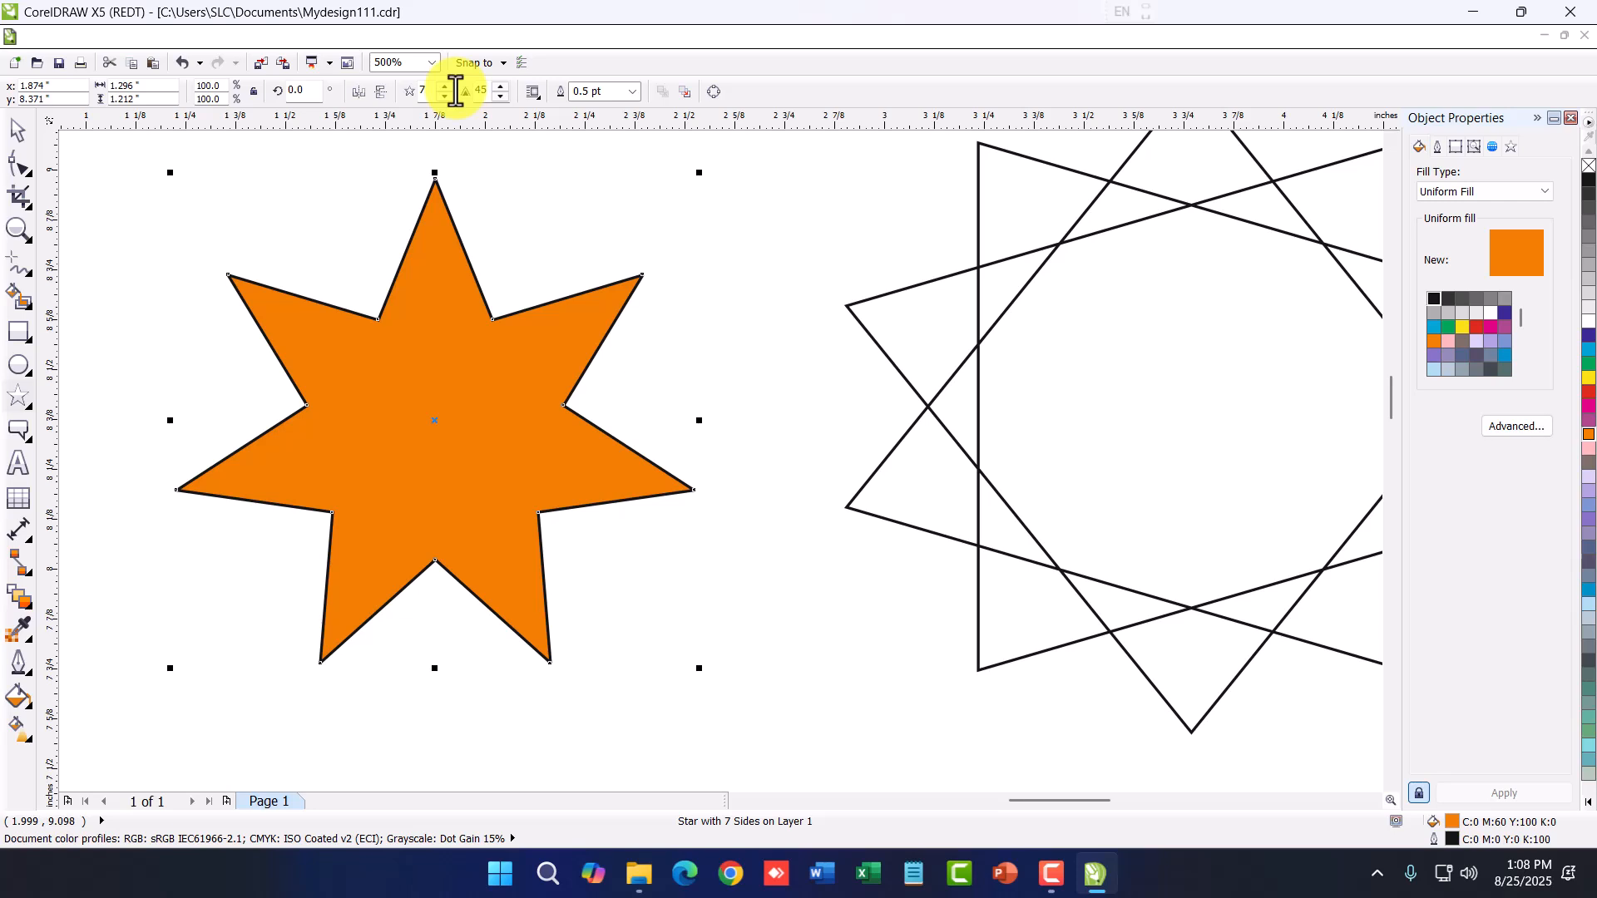
Set the orange star's outline width to 1.5 pt
click(529, 95)
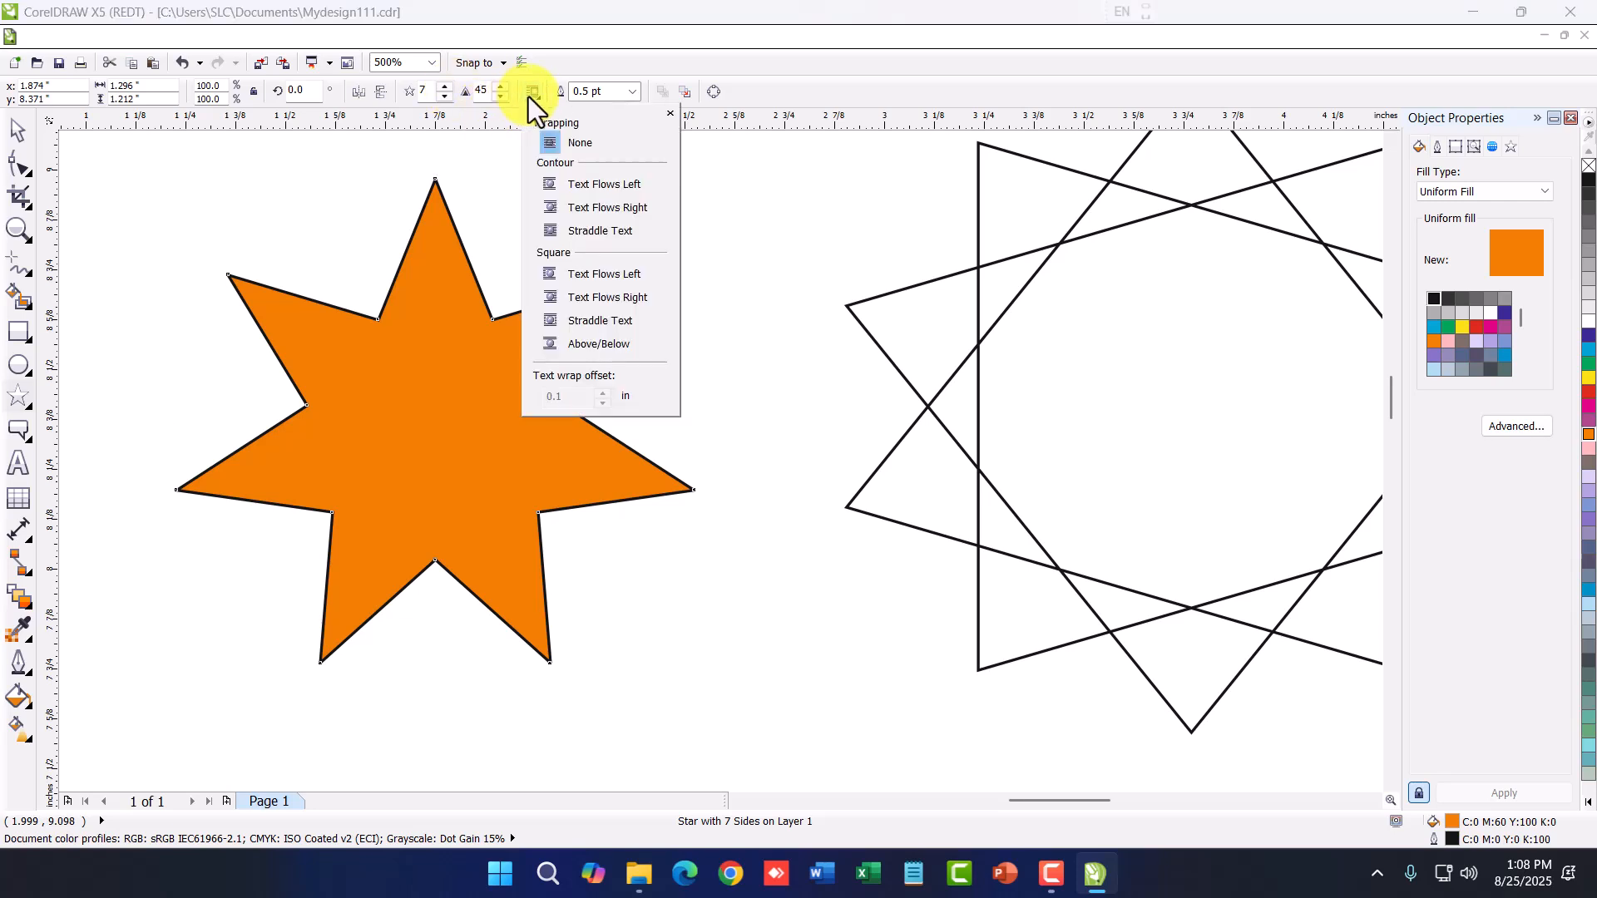
click(633, 94)
click(610, 181)
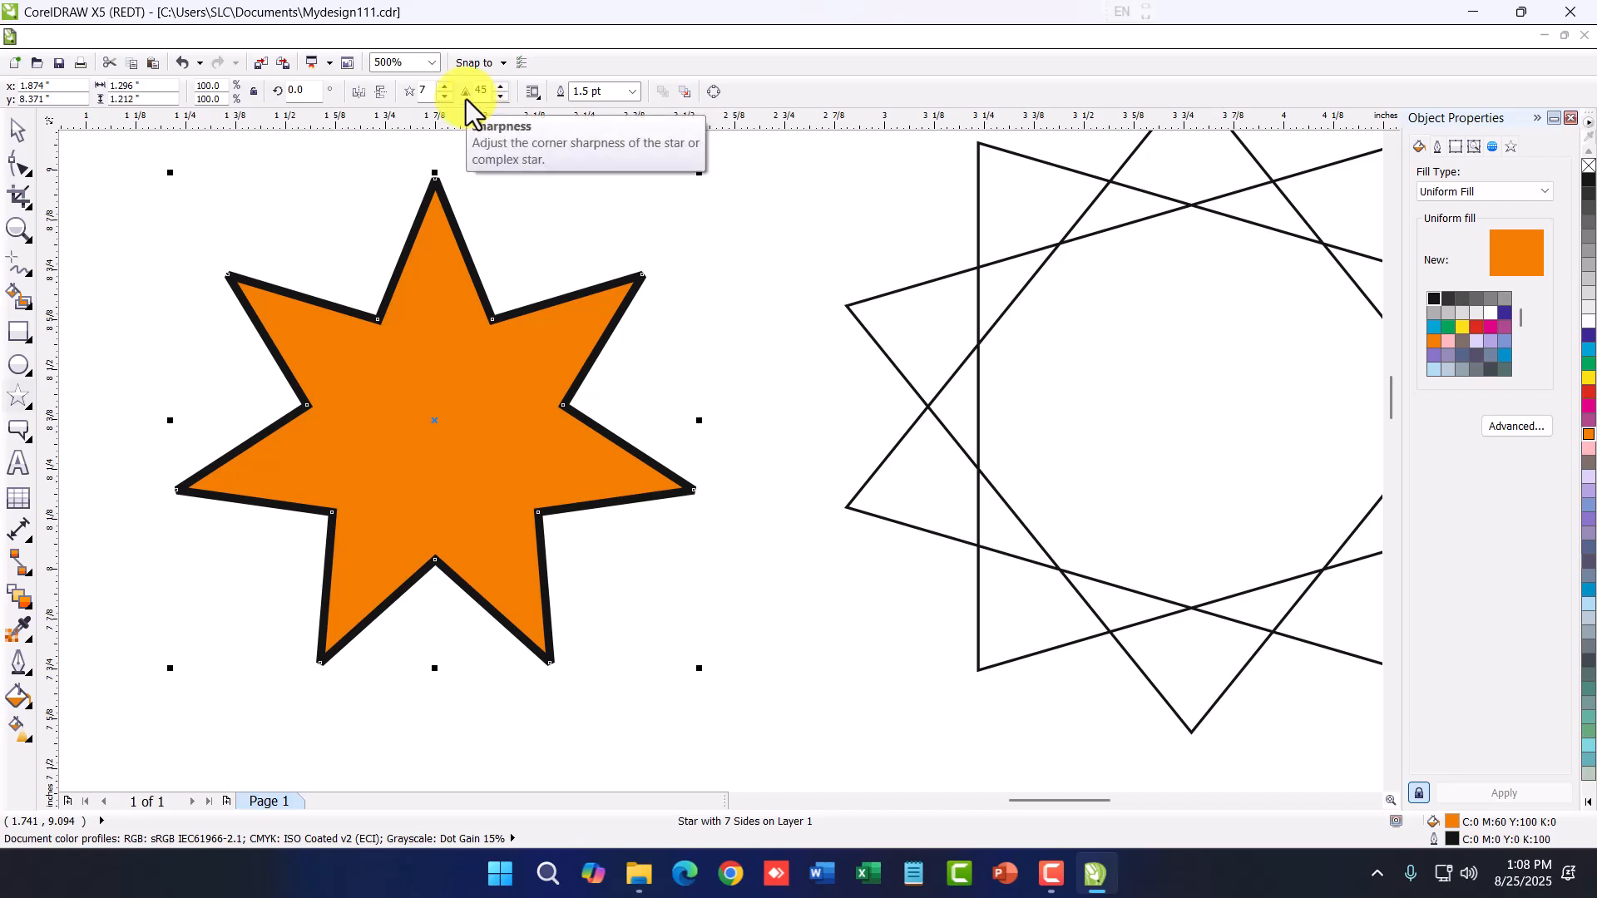
Delete the unfilled ten-pointed complex star beside the orange star
scroll(435, 190, down, 1)
scroll(582, 208, down, 2)
scroll(663, 178, up, 3)
scroll(599, 197, down, 1)
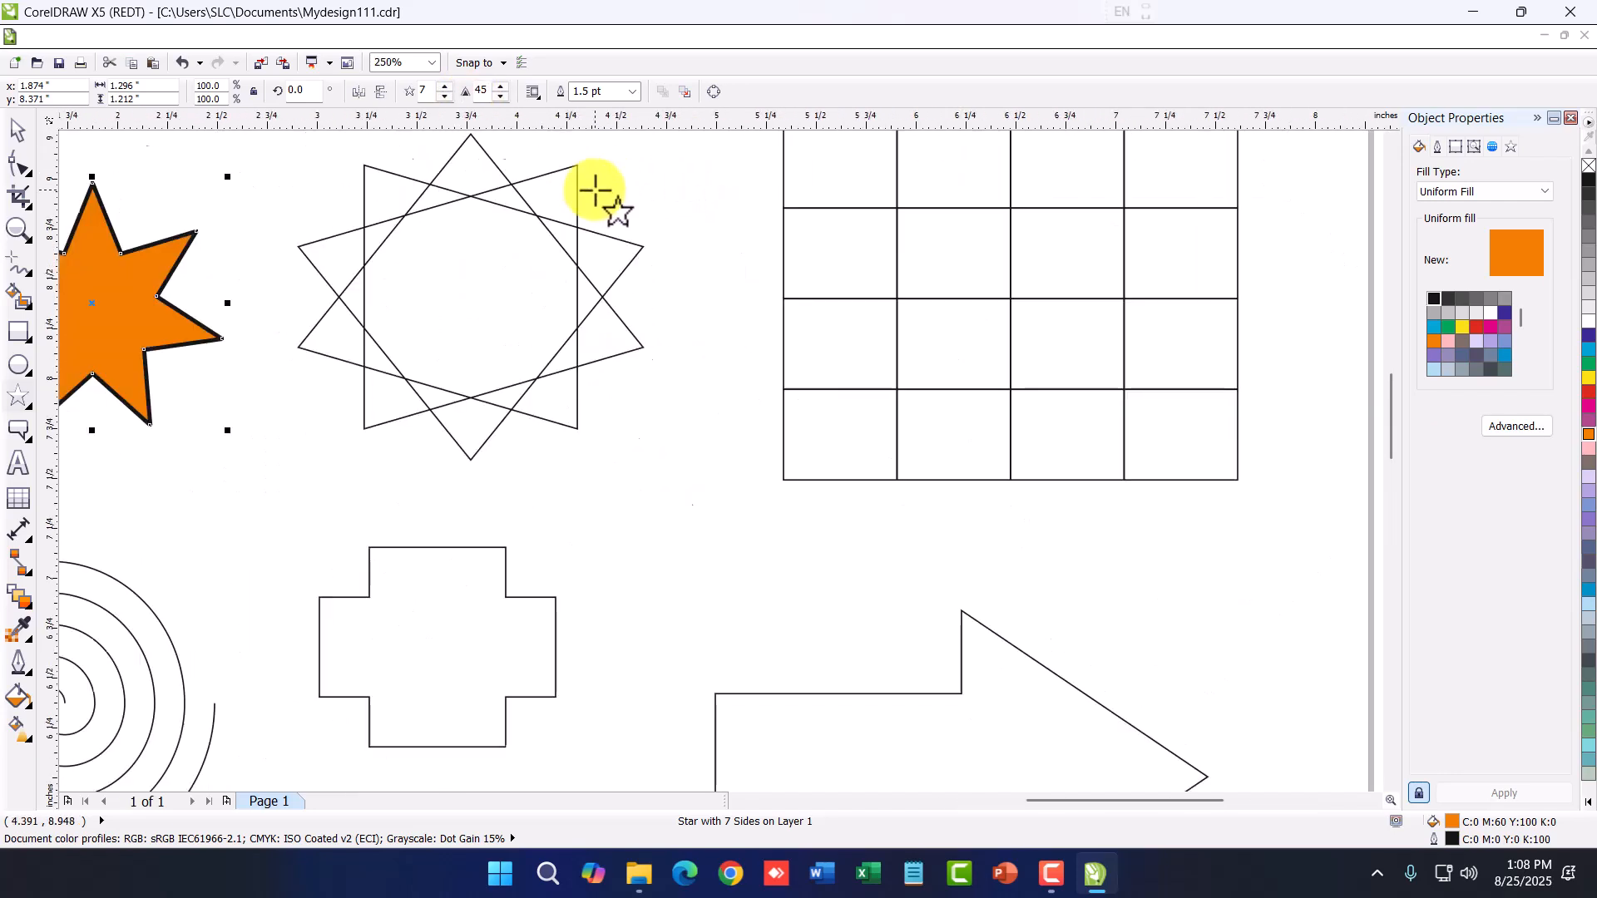
click(428, 252)
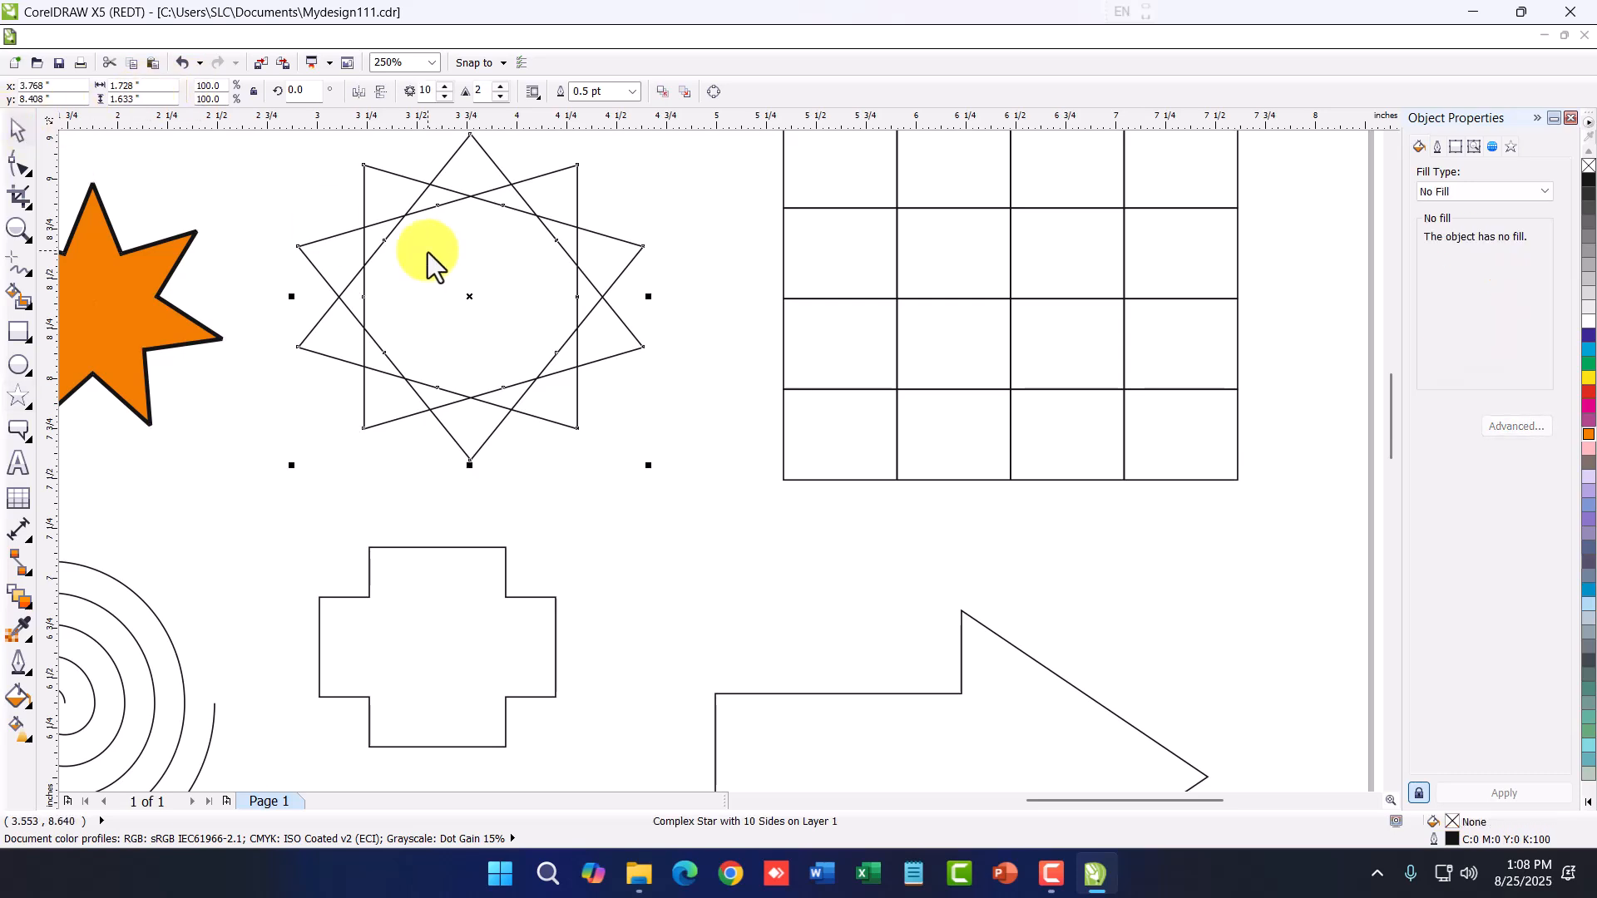
key(Delete)
Draw a ten-pointed complex star about 1.72 by 1.60 in beside the orange star and fill it with cyan
click(31, 400)
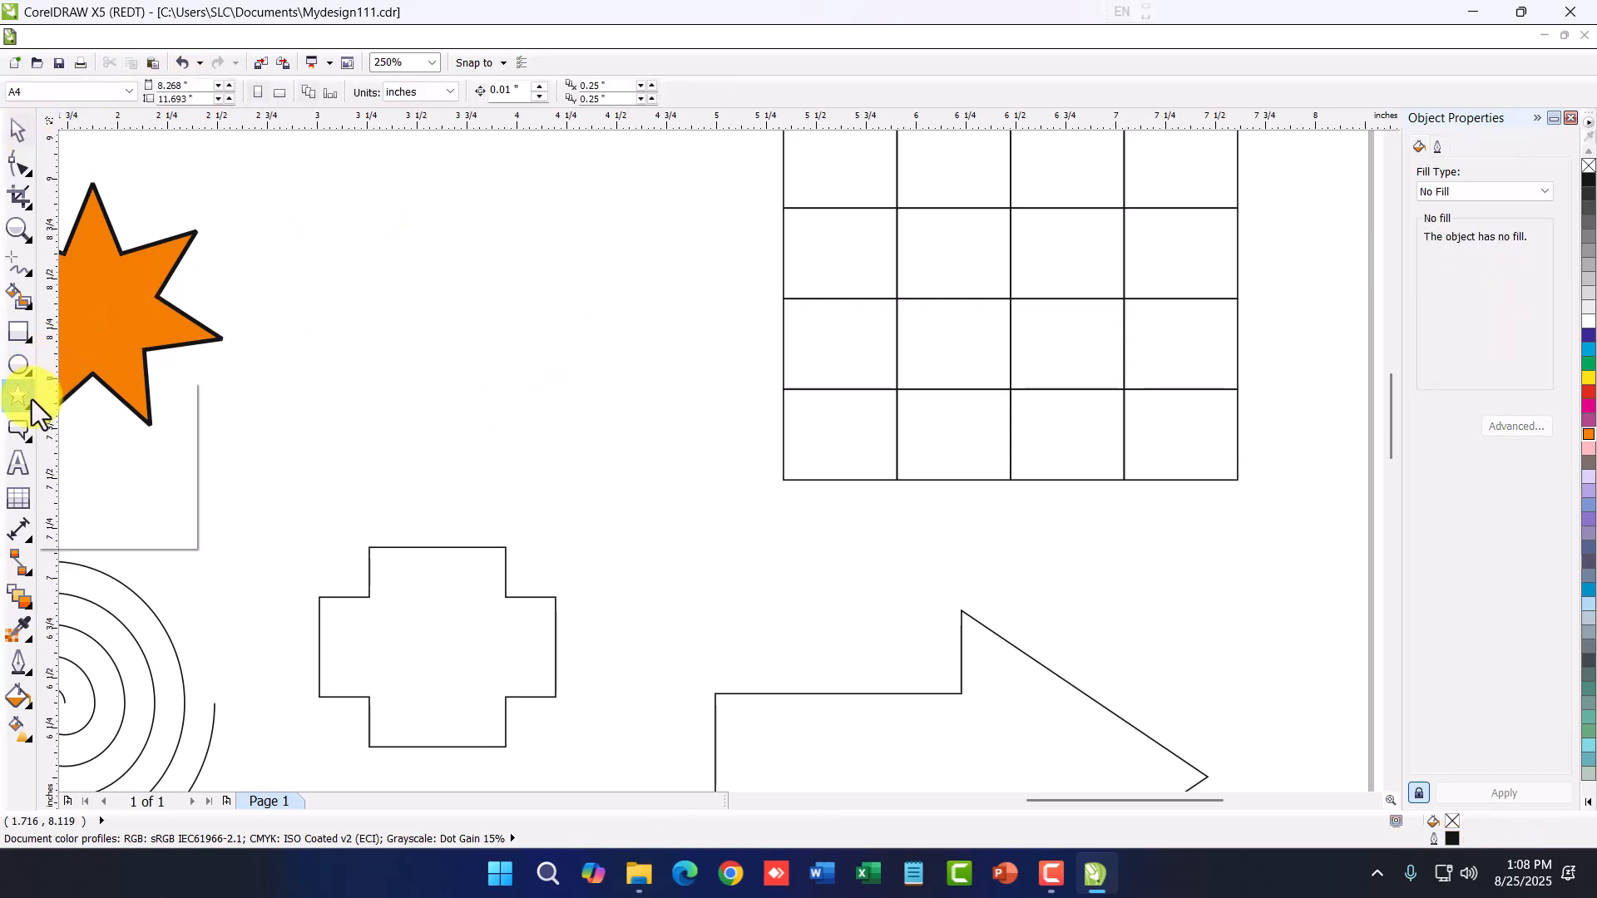
click(115, 460)
drag(331, 186, 690, 505)
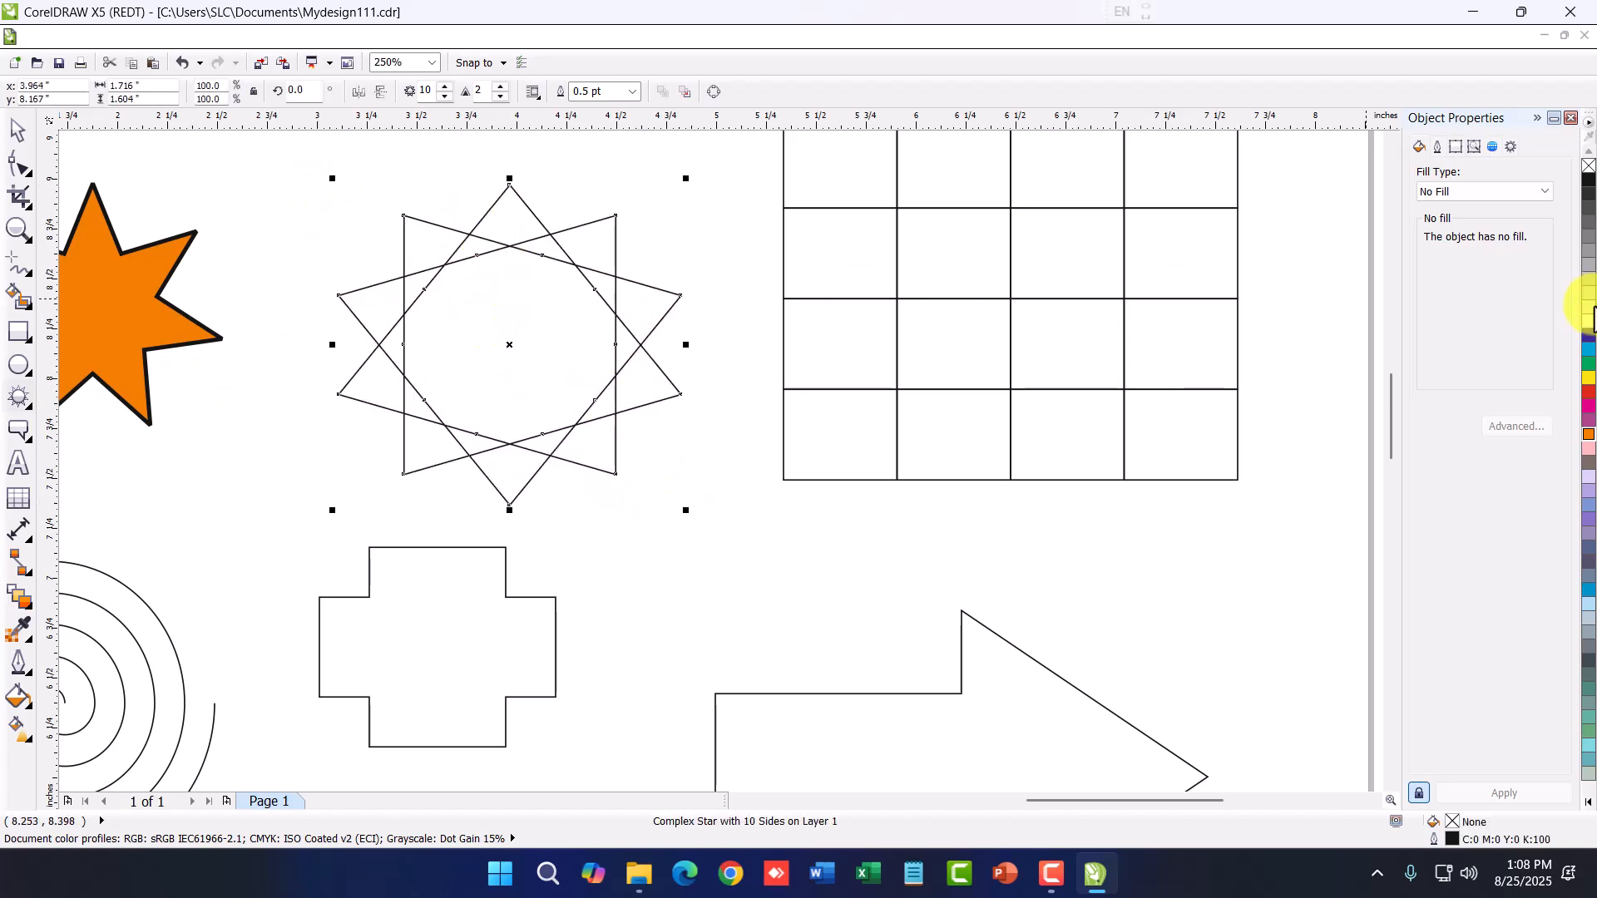
click(1589, 346)
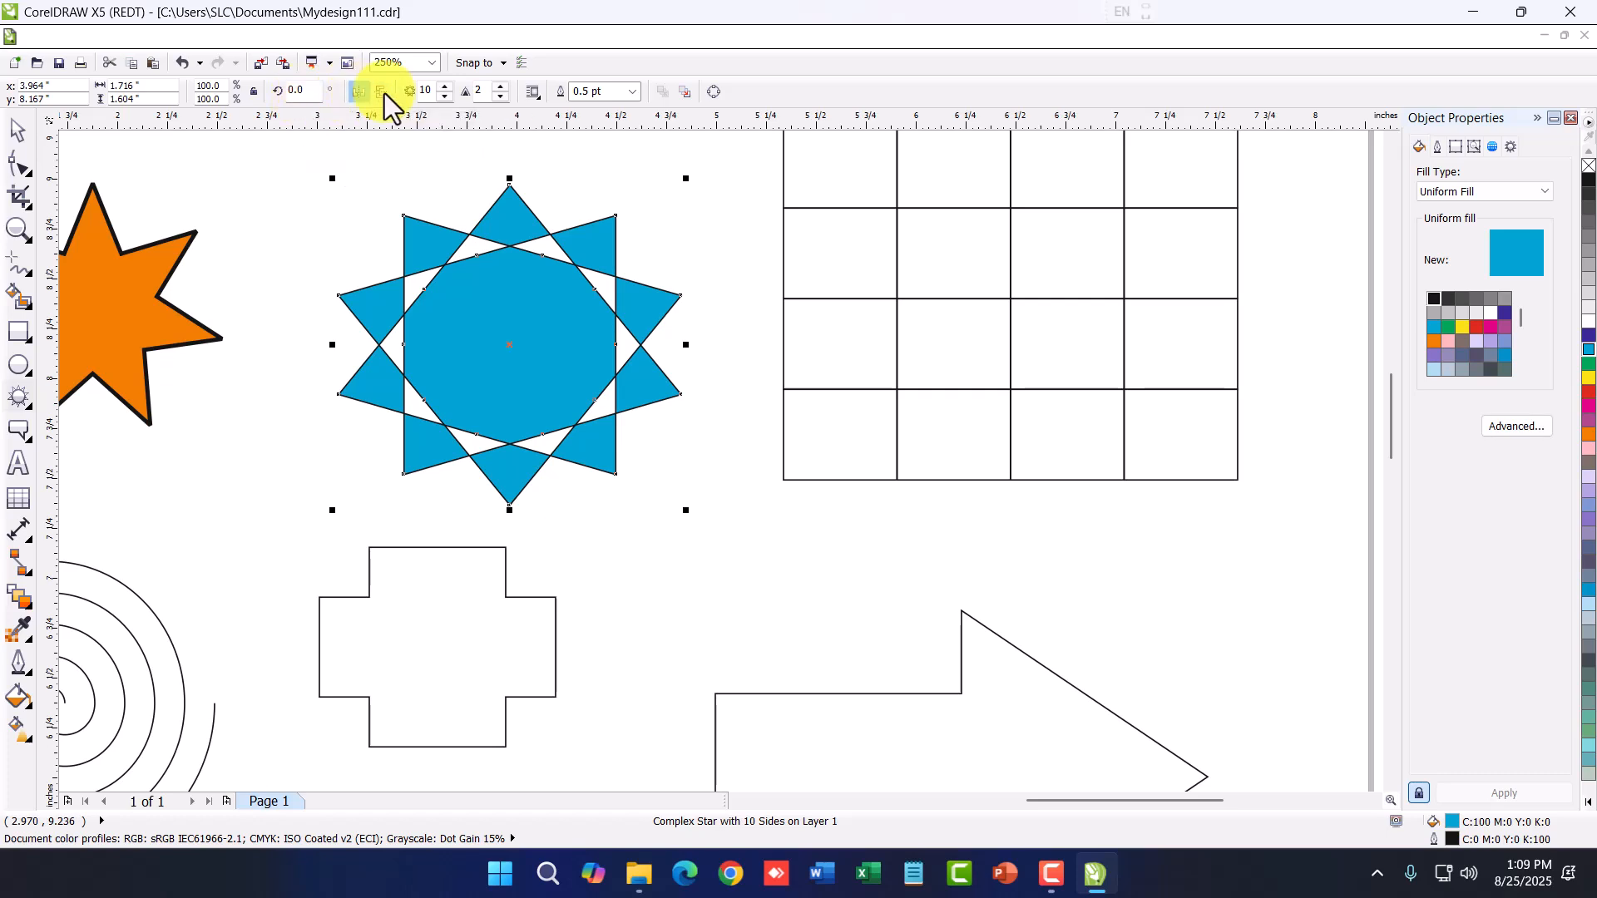
Set the cyan complex star's number of points to 9
click(445, 86)
click(445, 87)
click(445, 86)
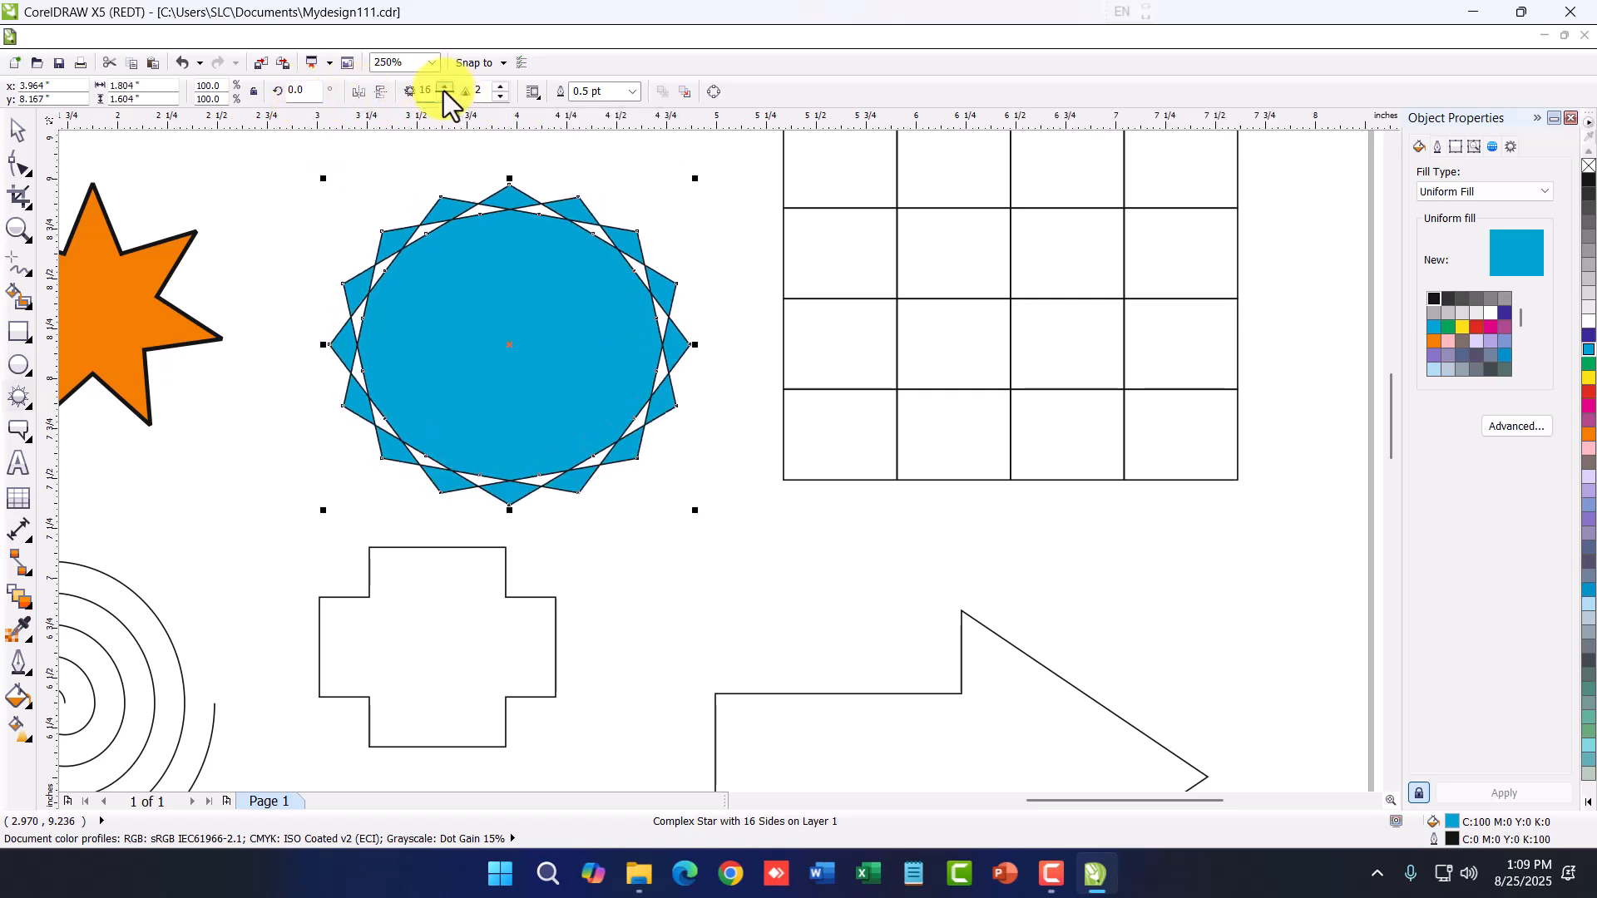
click(445, 86)
click(445, 97)
click(445, 97)
click(445, 97)
click(445, 97)
Reduce the cyan complex star's sharpness to 1
click(500, 96)
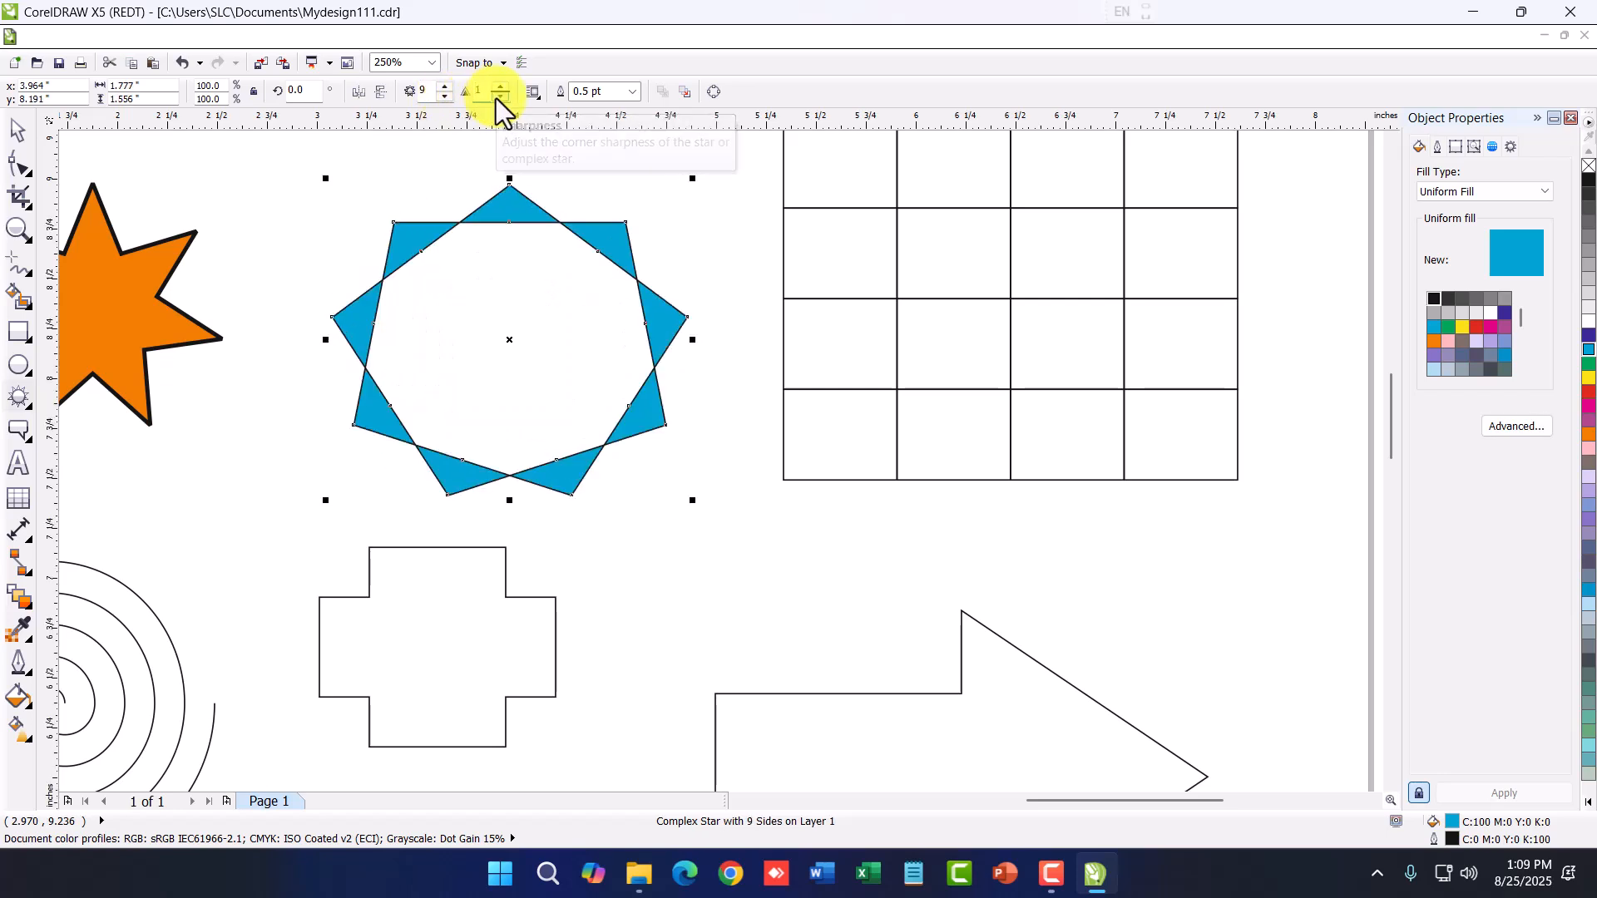
click(500, 87)
click(500, 96)
click(500, 86)
click(500, 96)
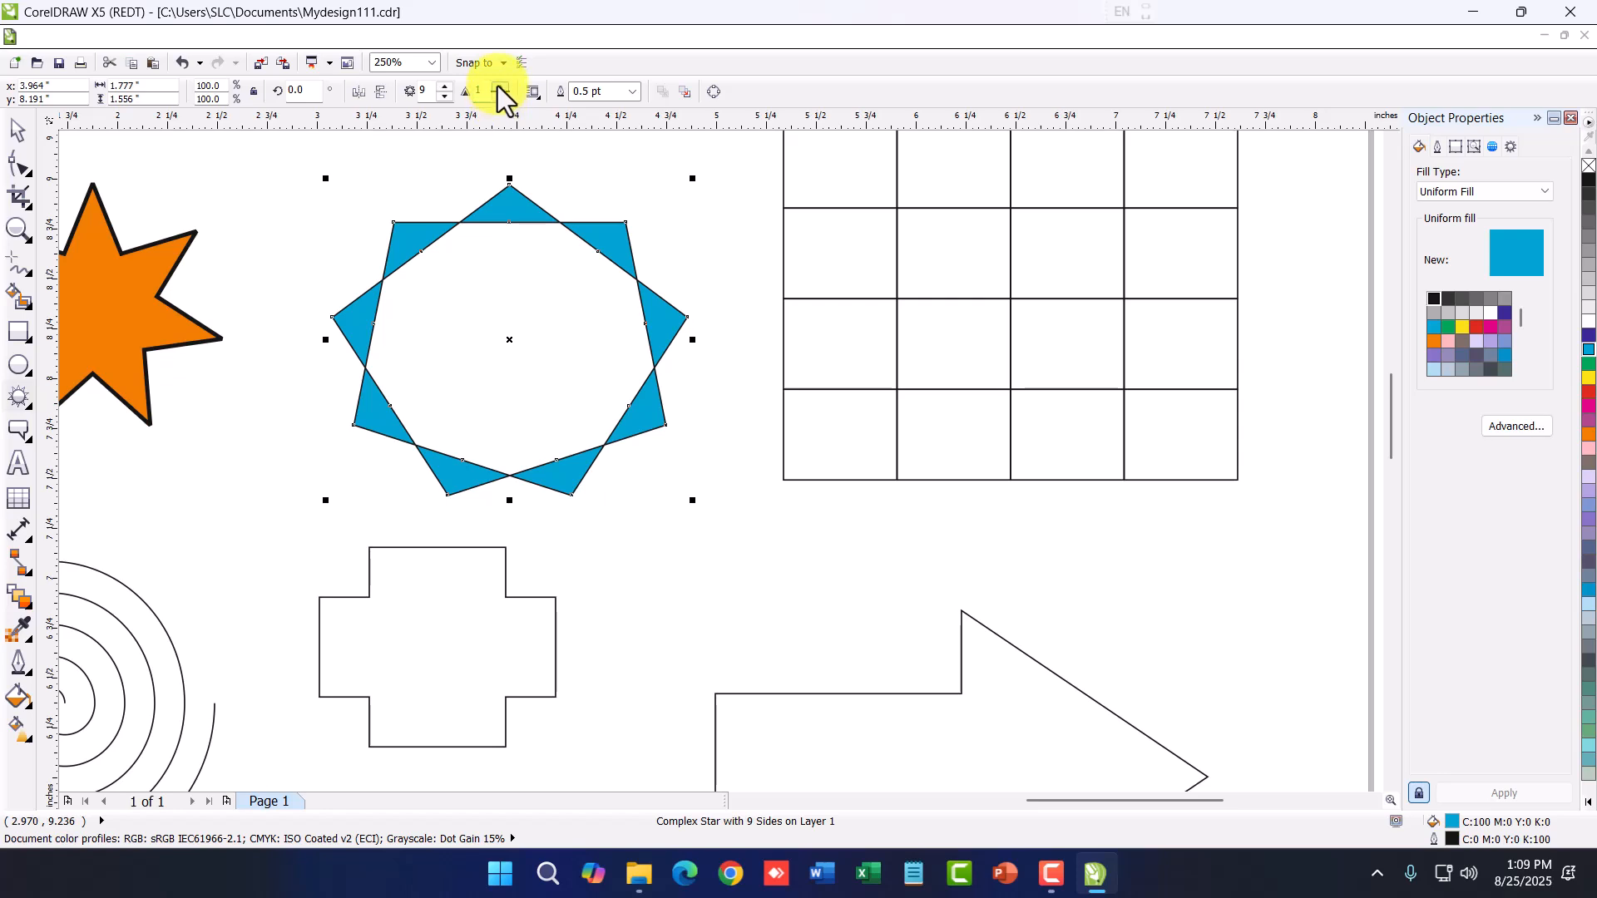
Set the cyan complex star's sharpness to 2 and its outline width to 1.5 pt
click(500, 88)
click(631, 92)
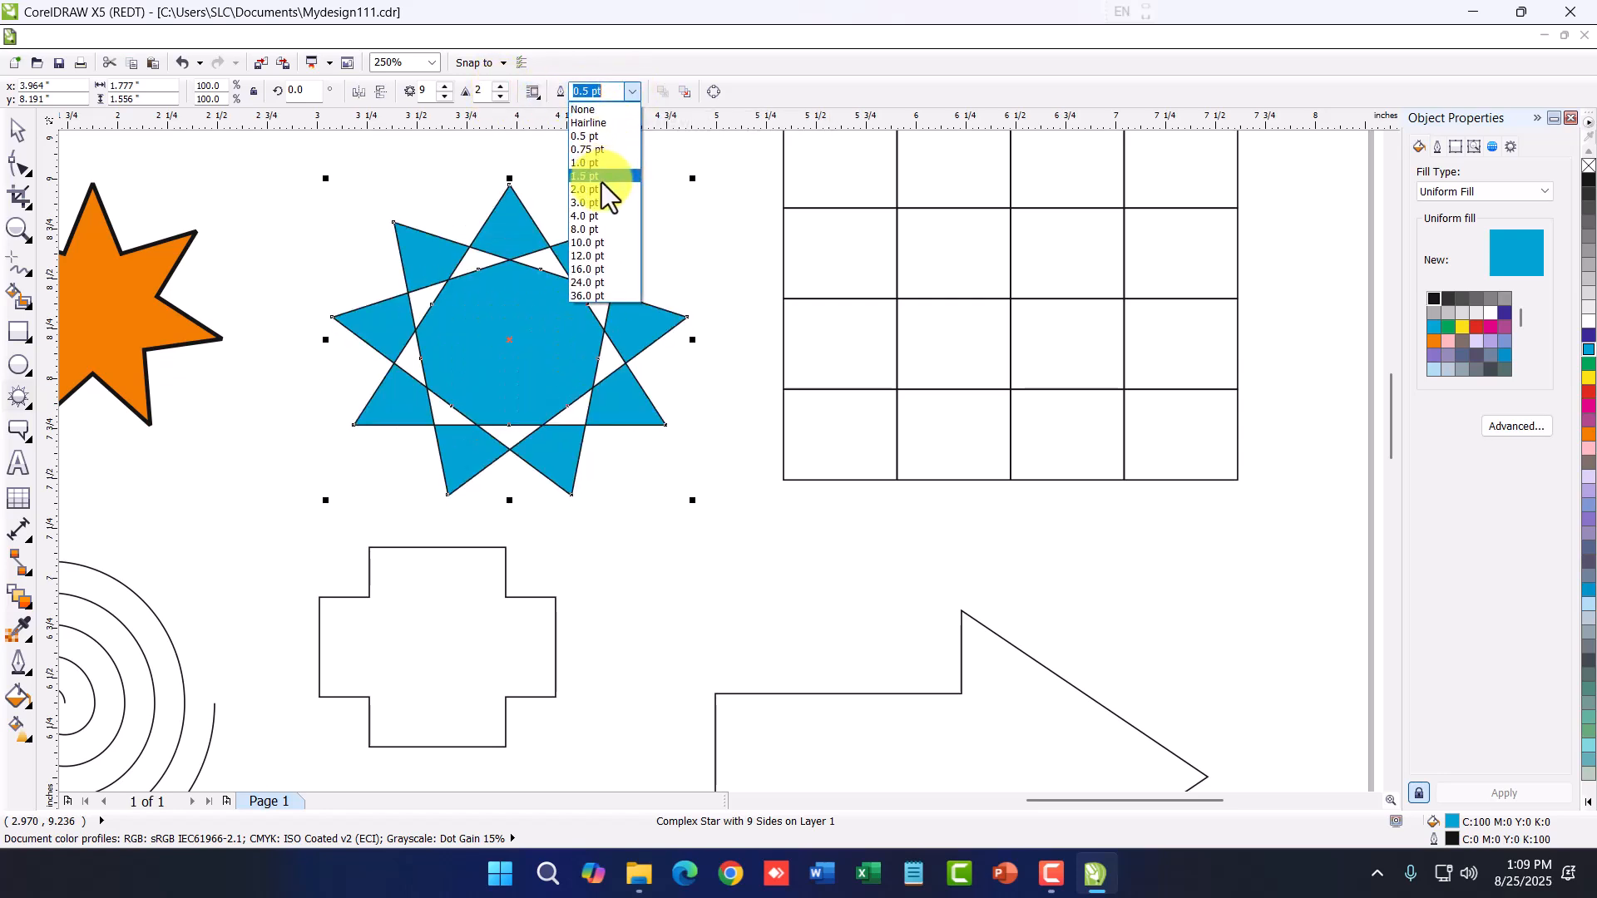
click(589, 175)
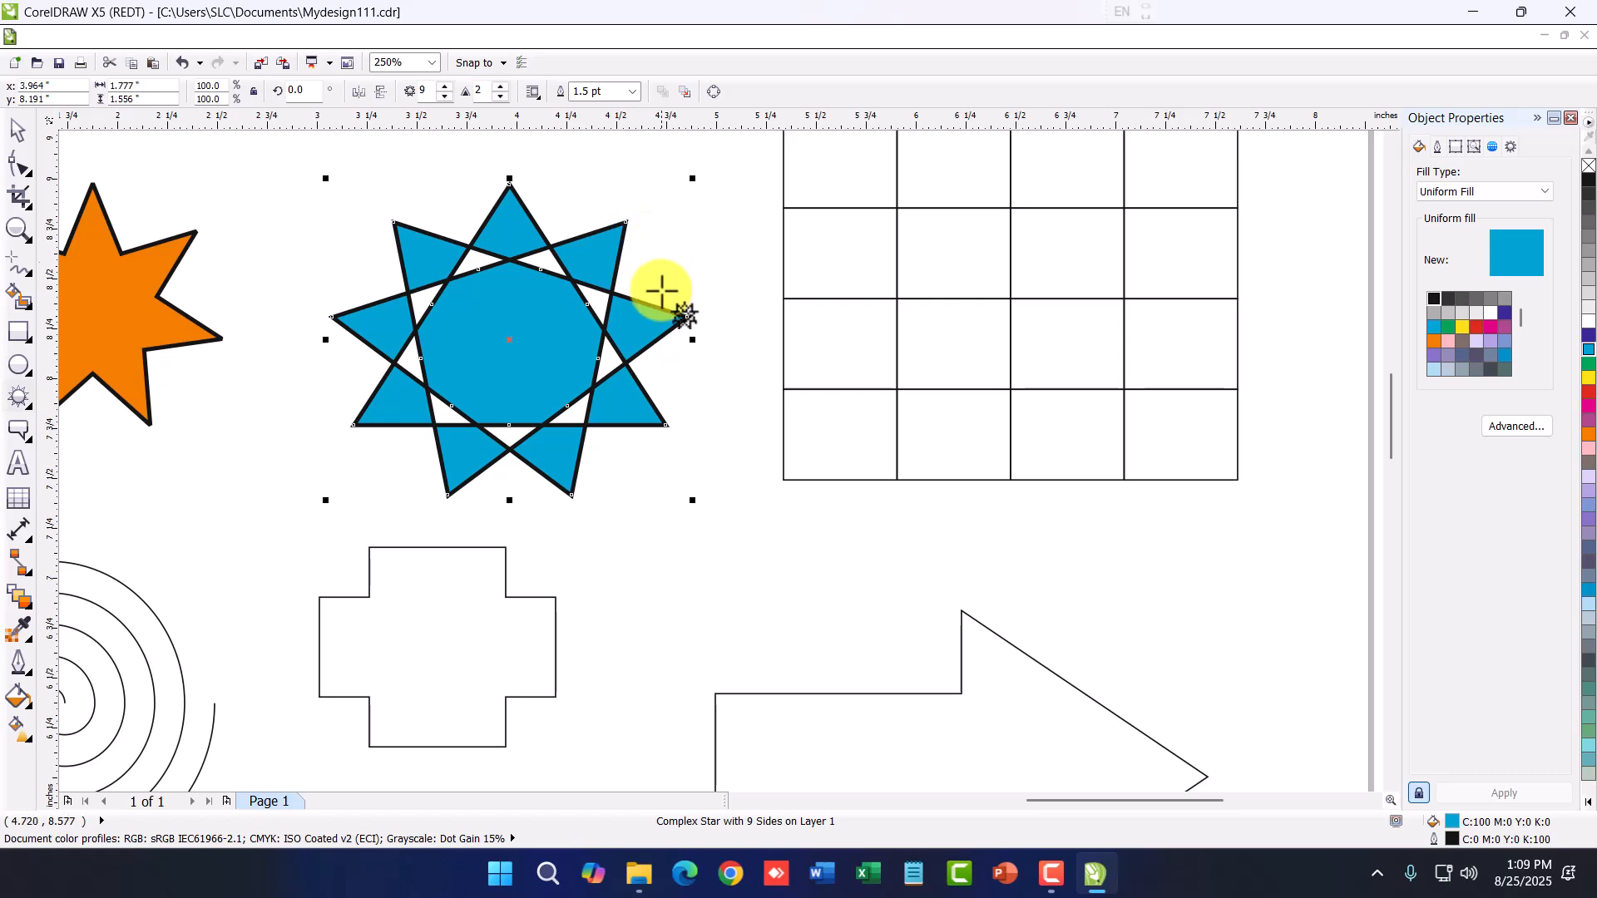
Delete the existing four-by-four grid below the purple hexagon
scroll(625, 366, down, 2)
scroll(731, 316, down, 2)
scroll(732, 321, up, 4)
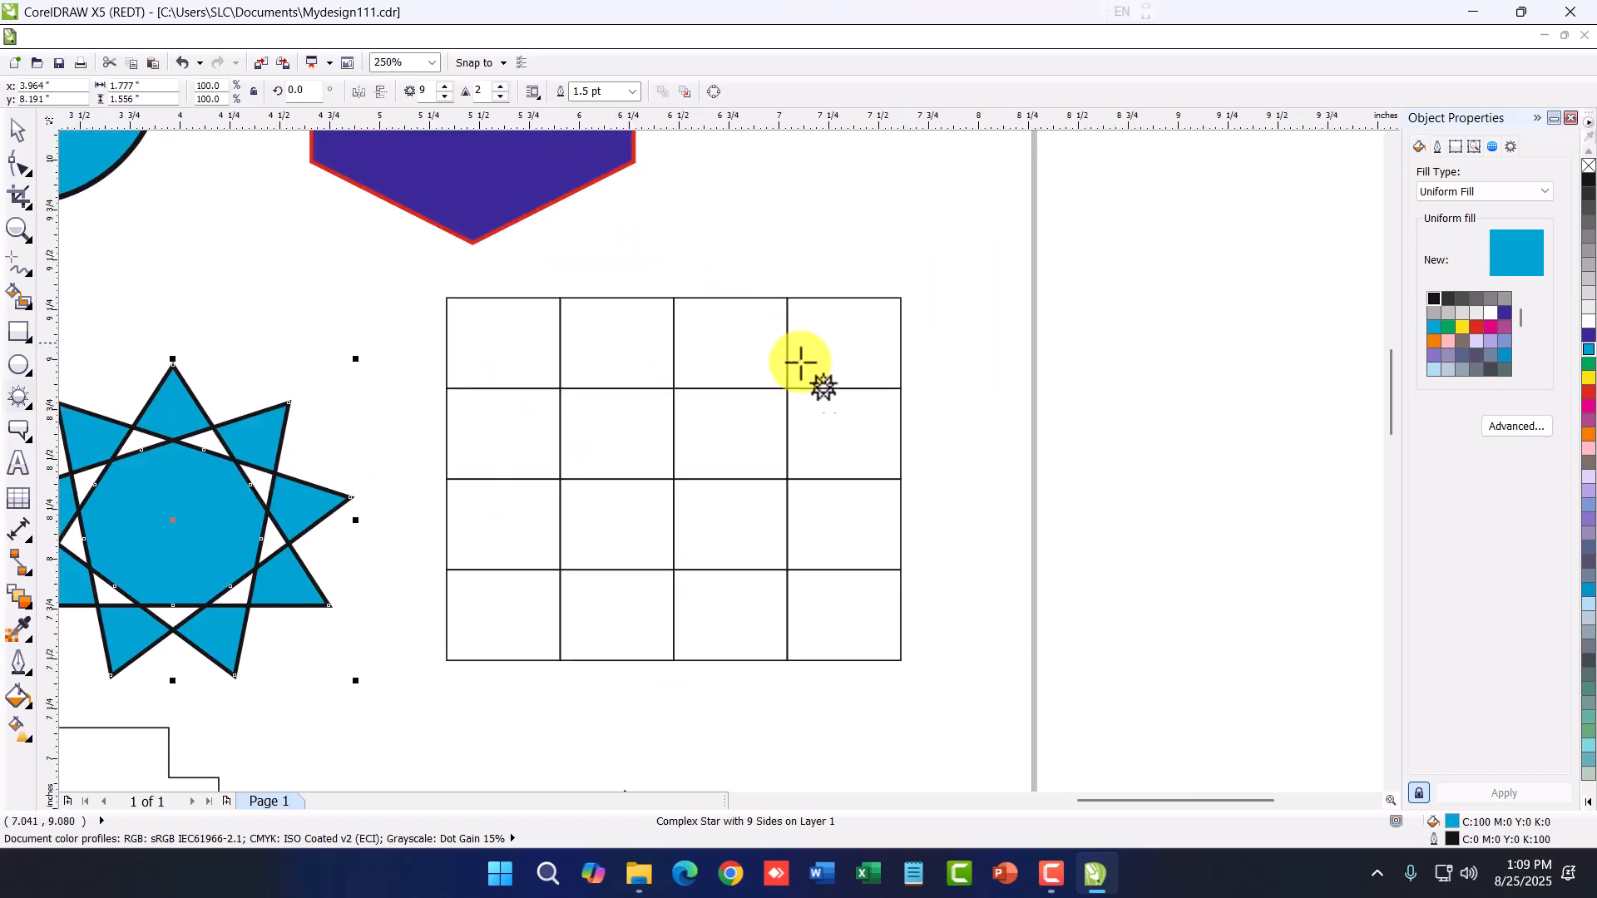
scroll(200, 177, down, 2)
click(16, 130)
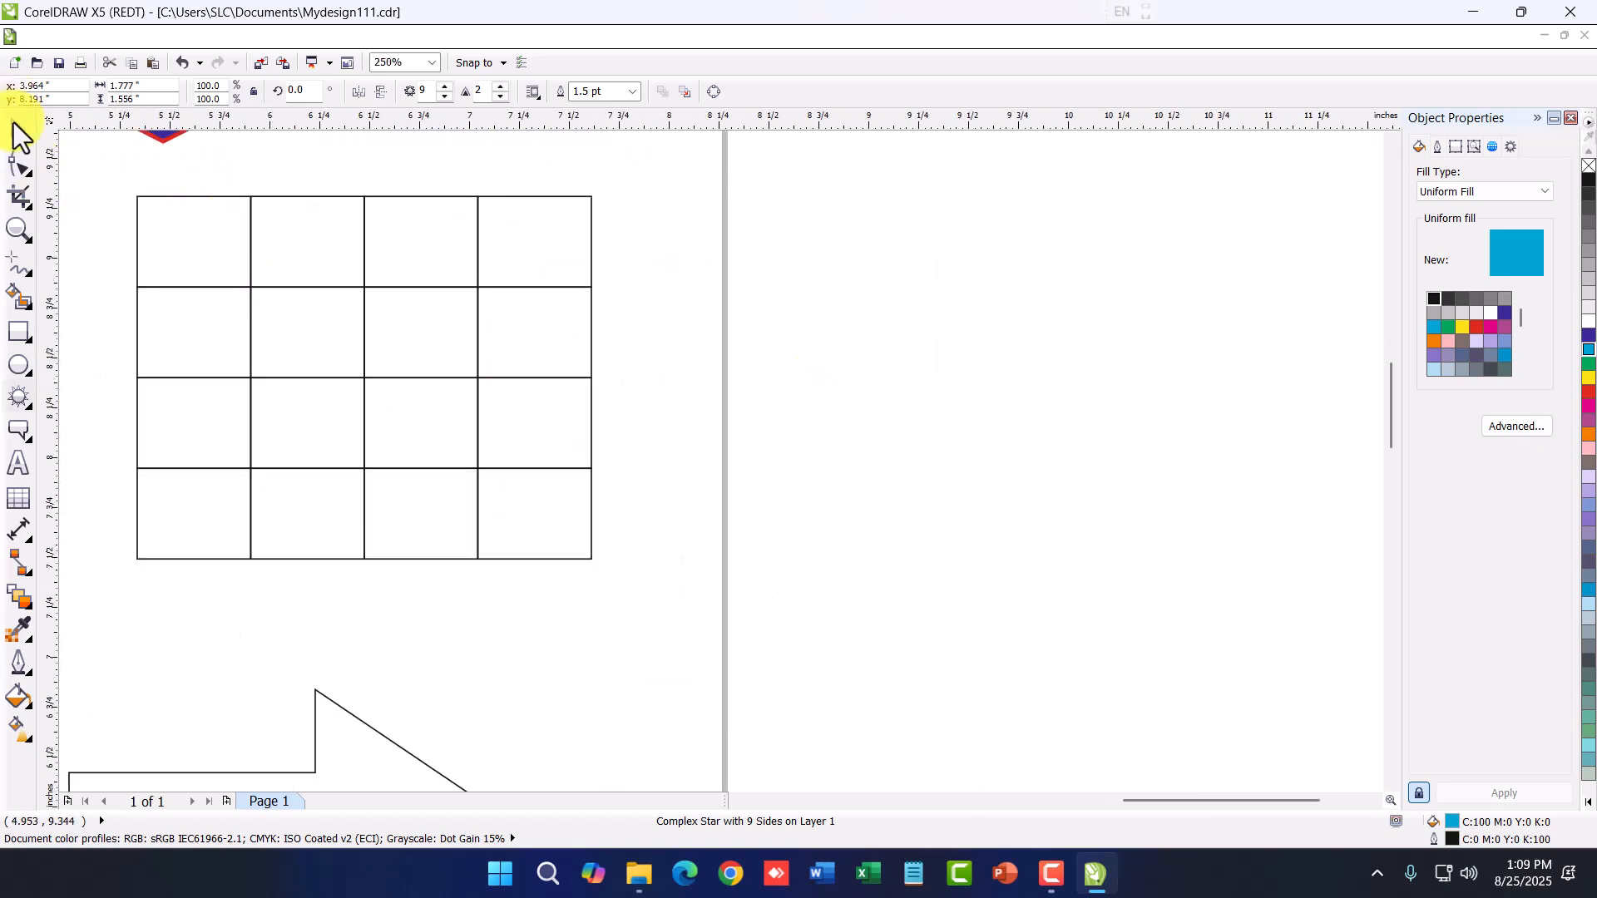
click(353, 312)
key(Delete)
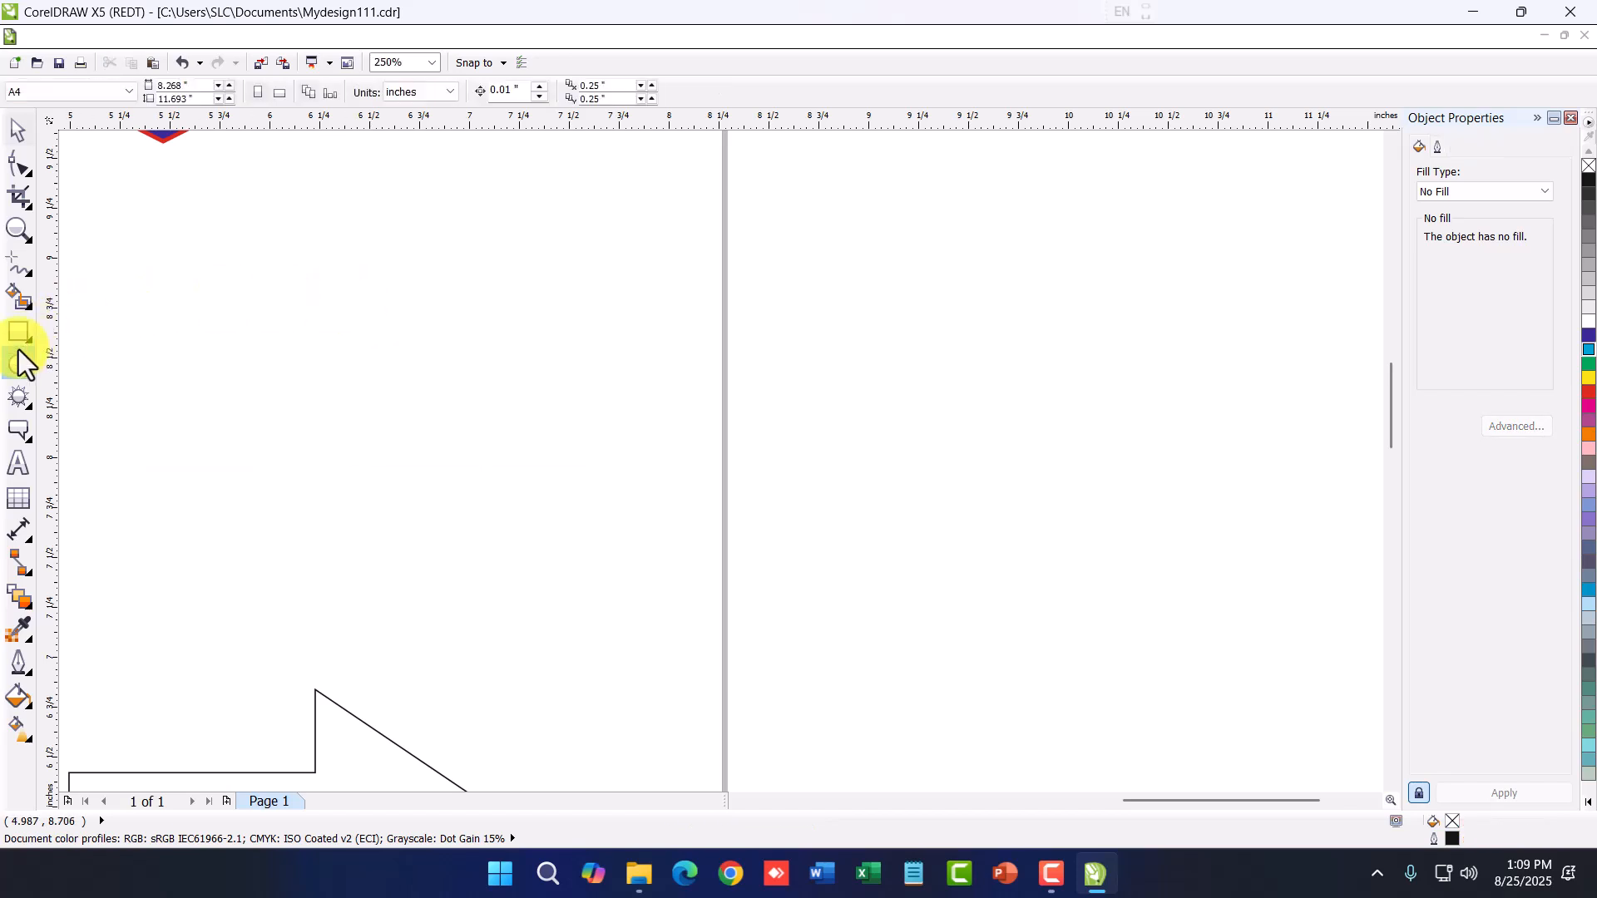
Draw a graph paper grid of 4 columns and 4 rows, about 2.8 by 2.2 in, in the emptied area below the hexagon
click(19, 398)
click(99, 498)
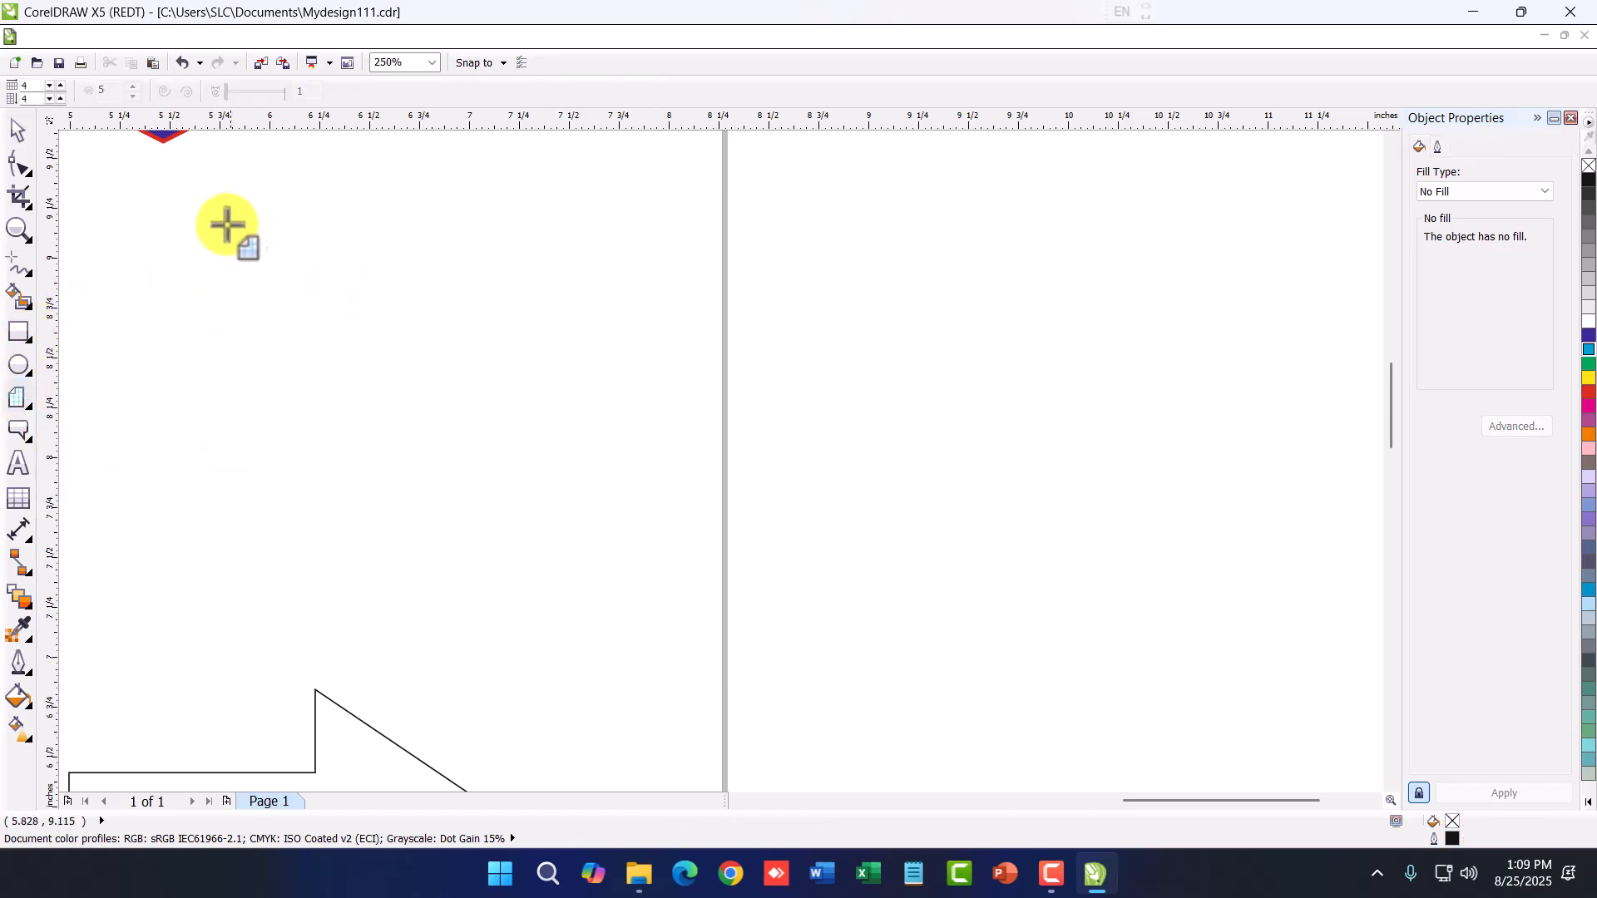
drag(133, 217, 687, 649)
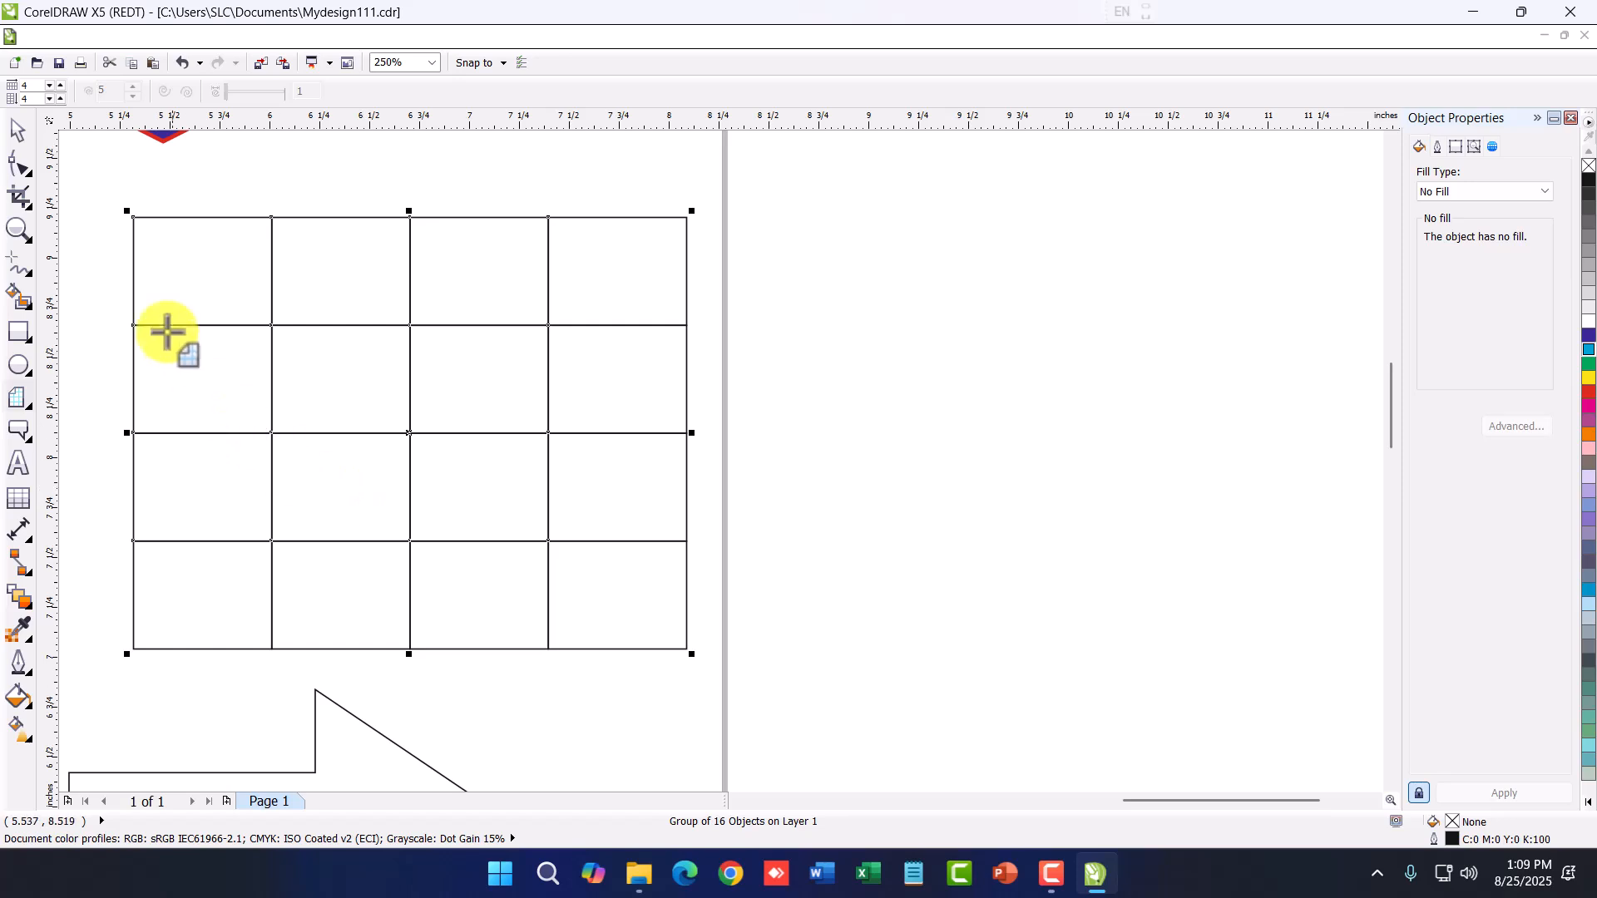
Import 669509-Male-Celebrities-Shahid-Kapoor-bollywood-actor.jpg from Downloads and place it about 3.54 by 2.21 in outside the page, beside the grid
click(33, 41)
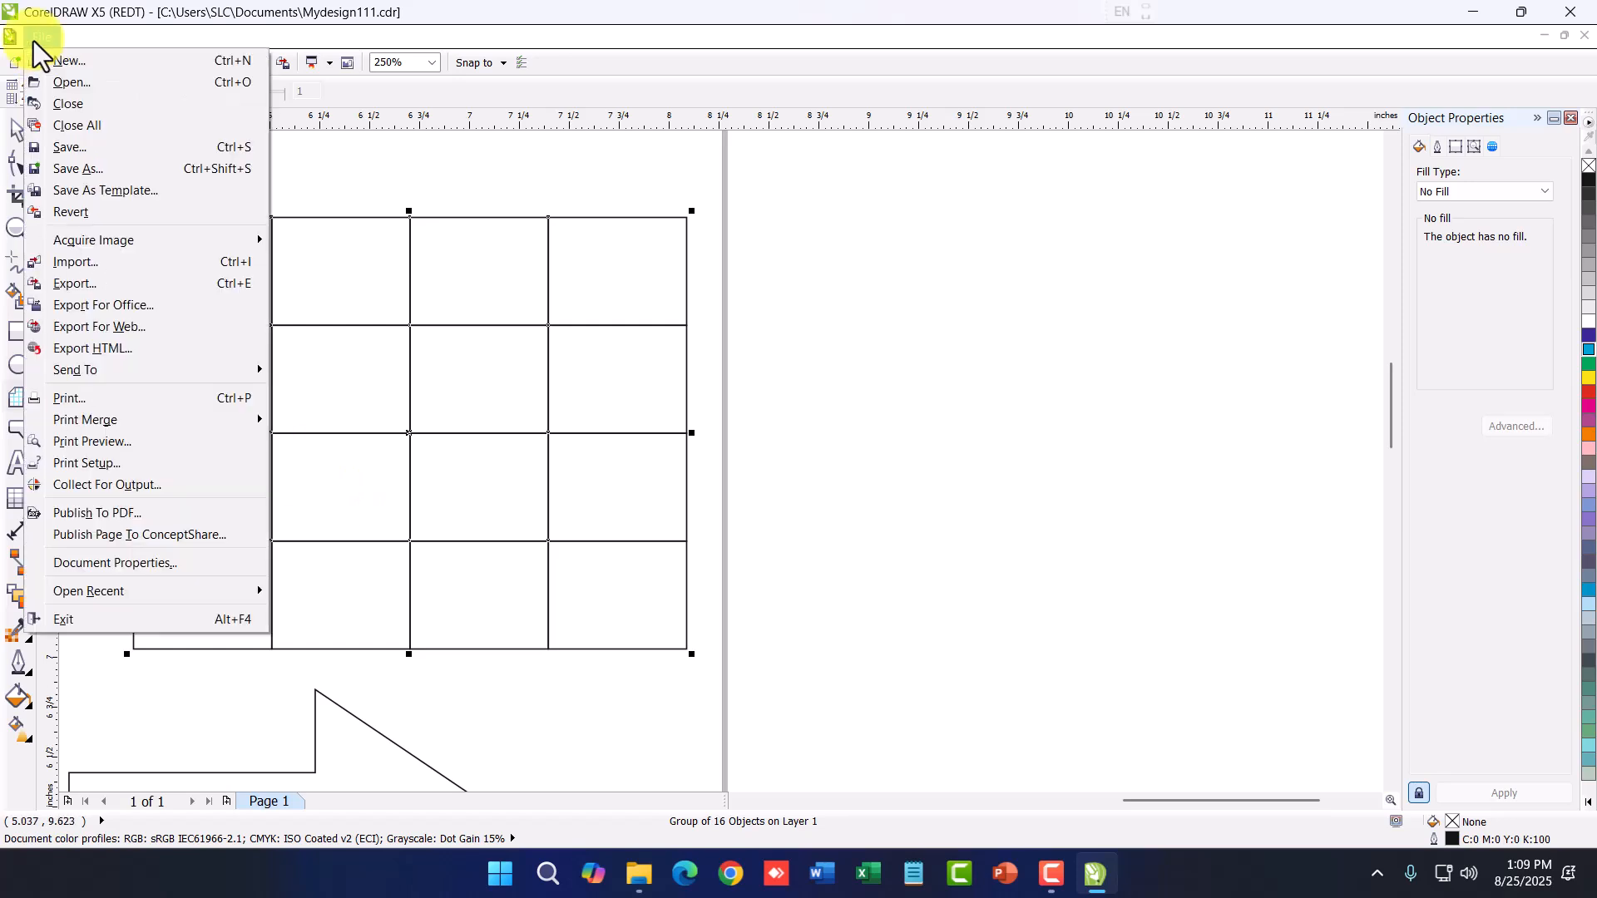
click(72, 268)
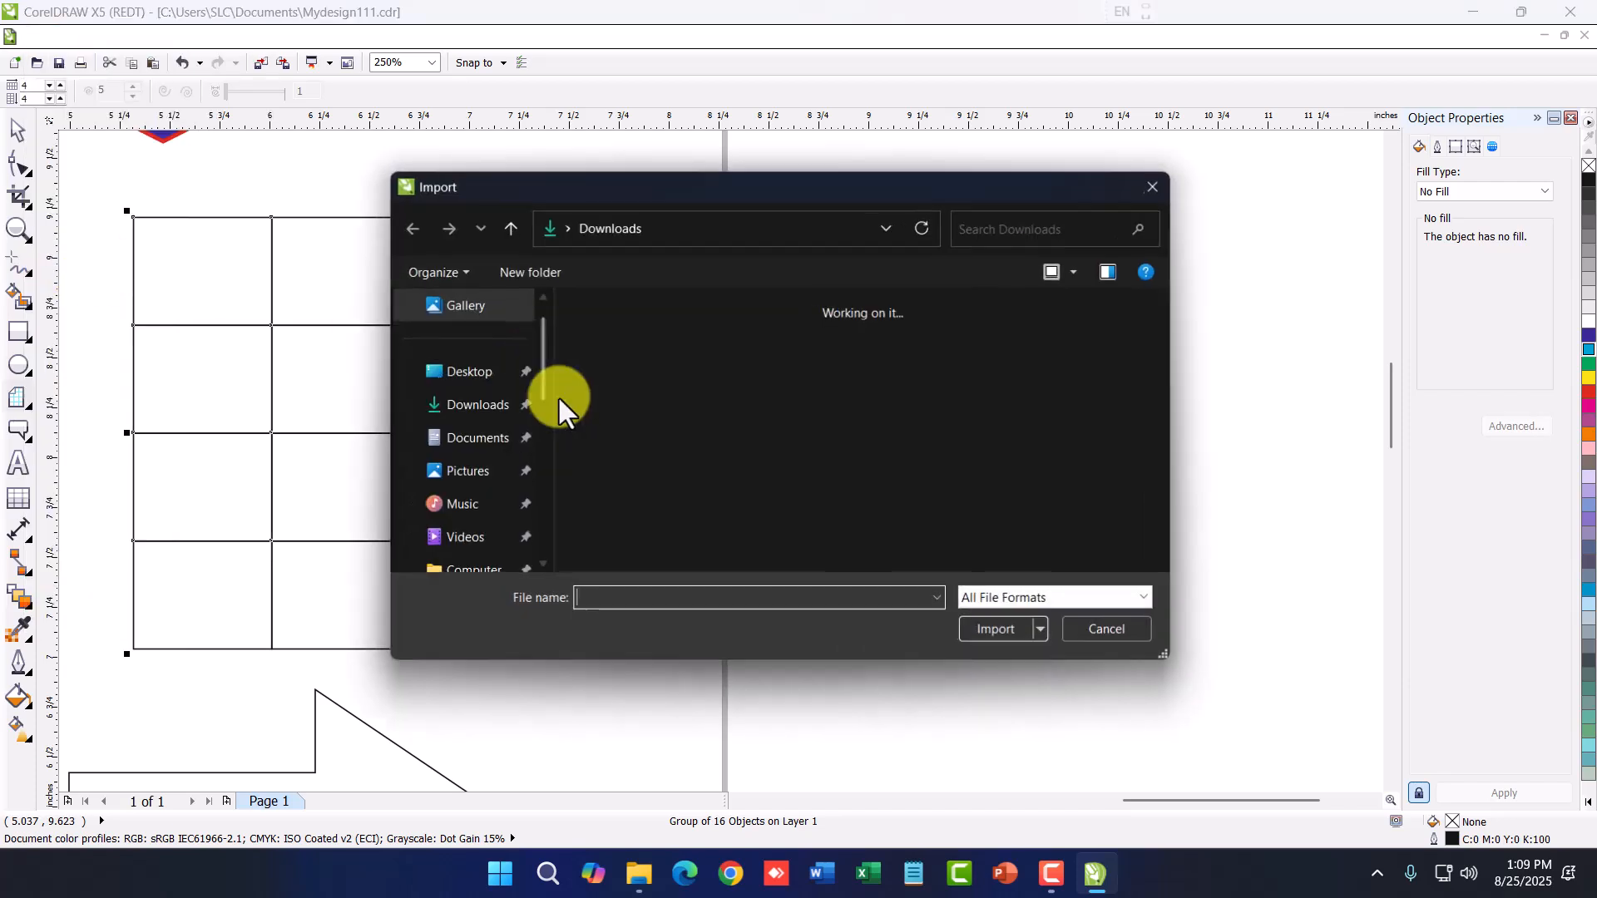
scroll(763, 391, down, 5)
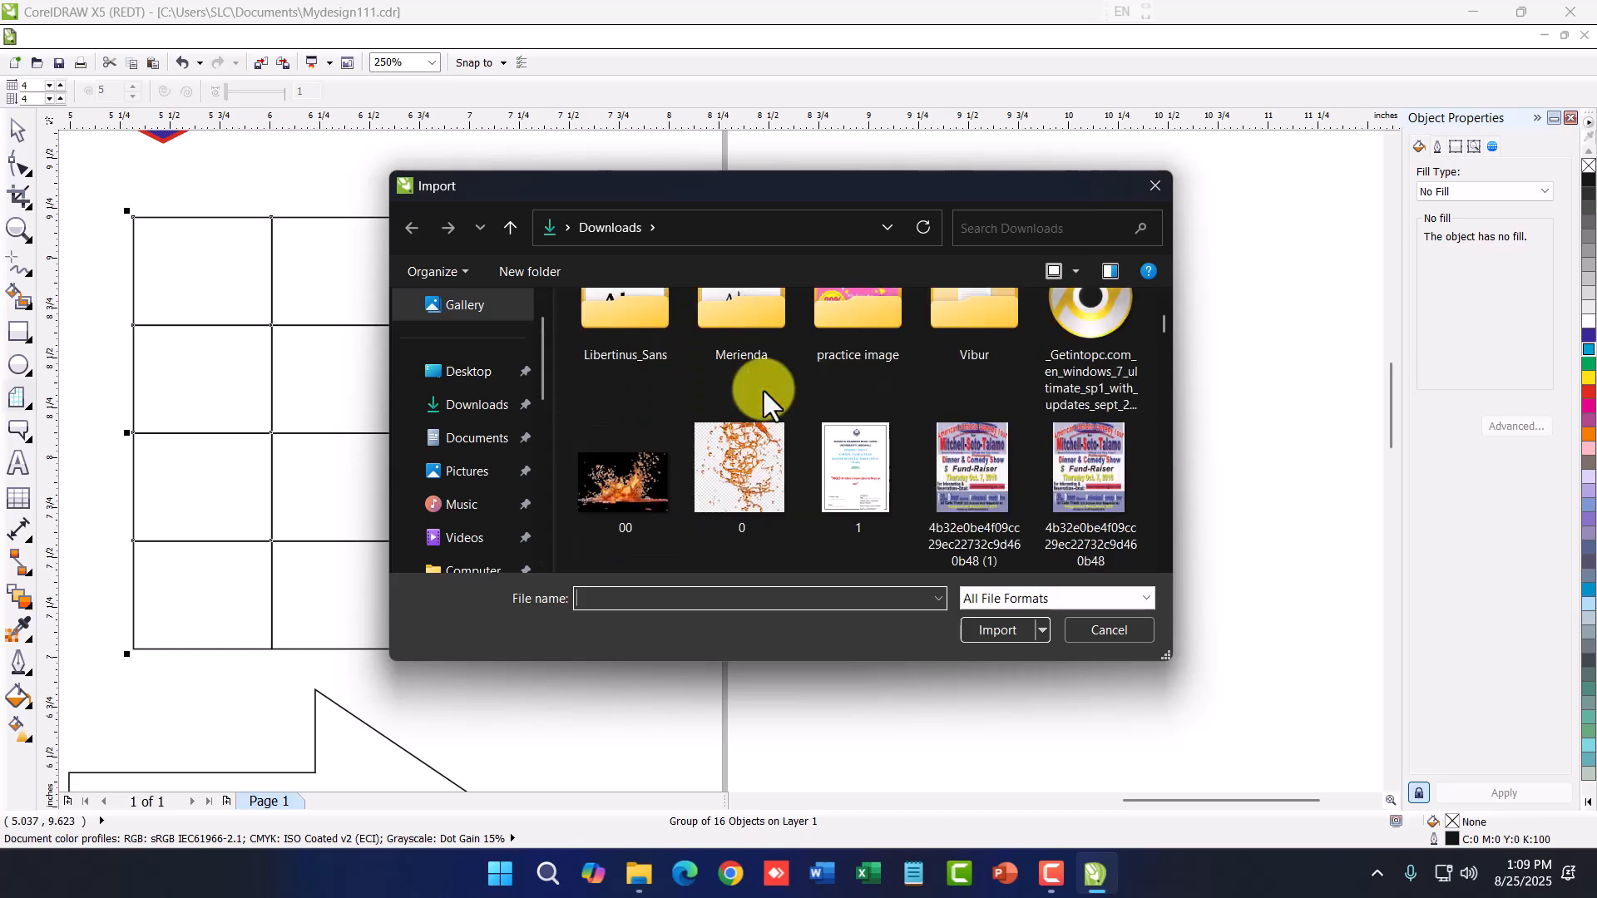
click(478, 406)
scroll(760, 382, down, 5)
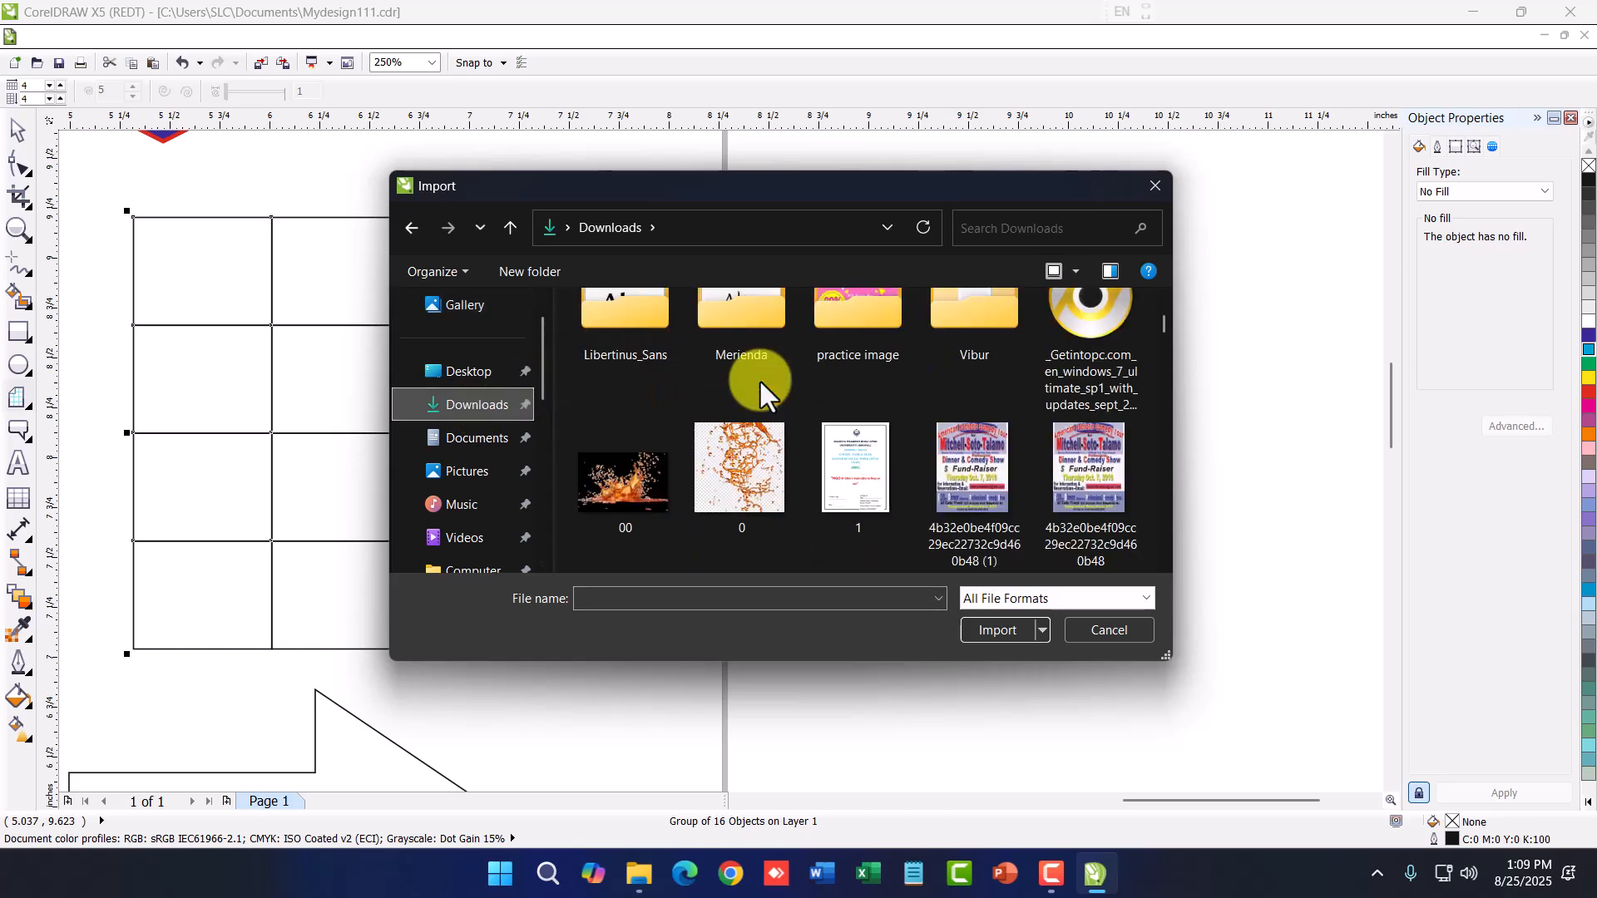
scroll(760, 382, down, 2)
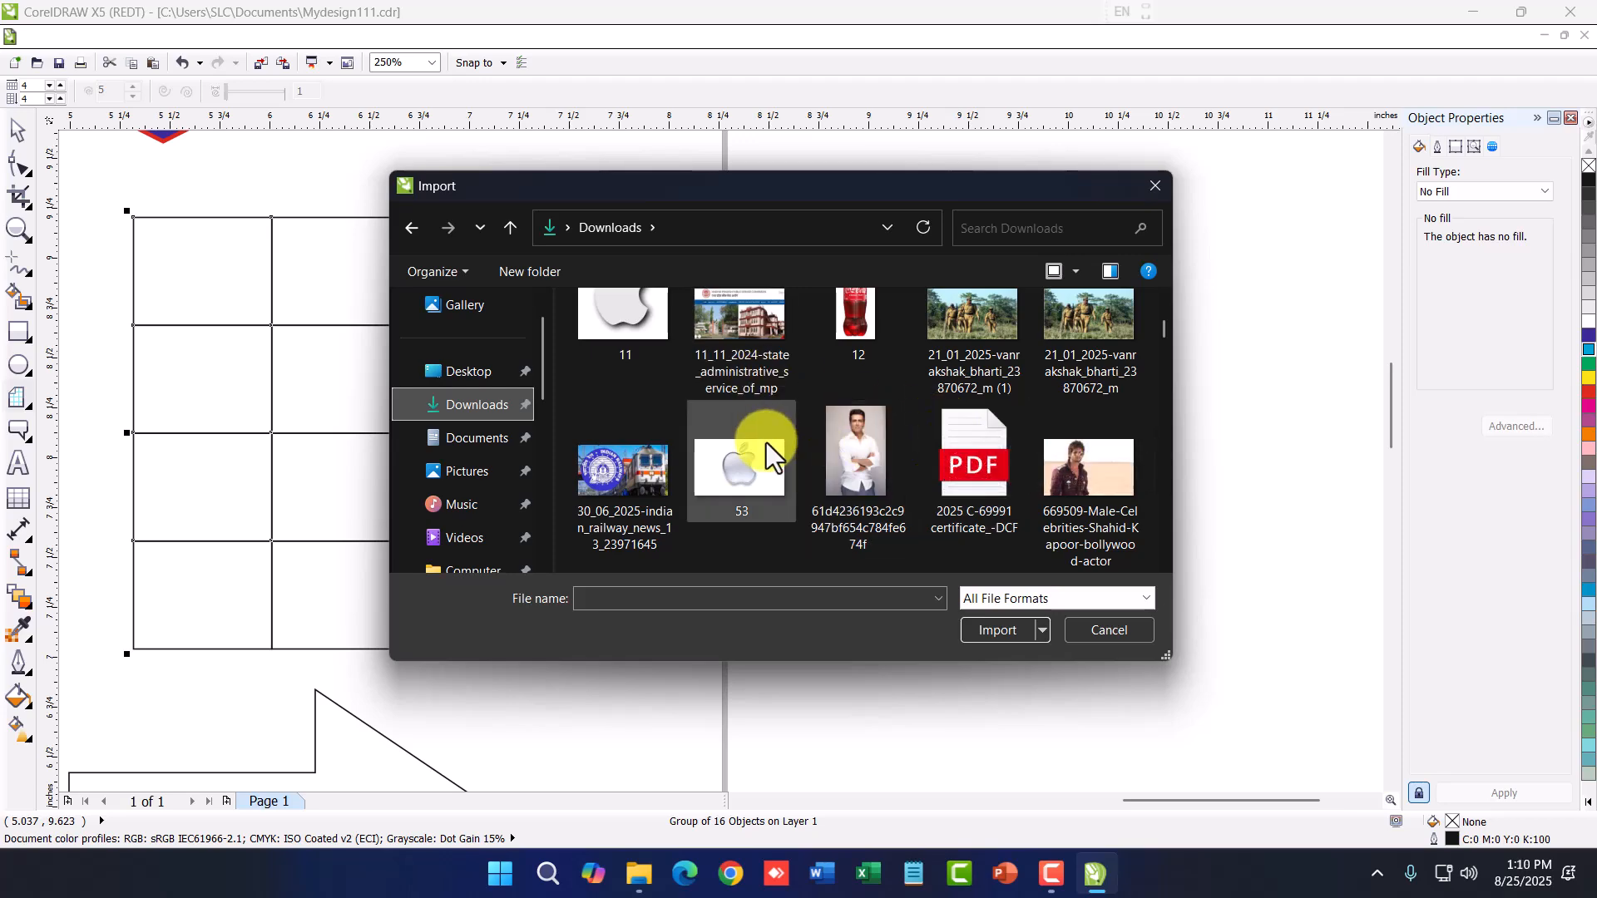
double_click(1063, 462)
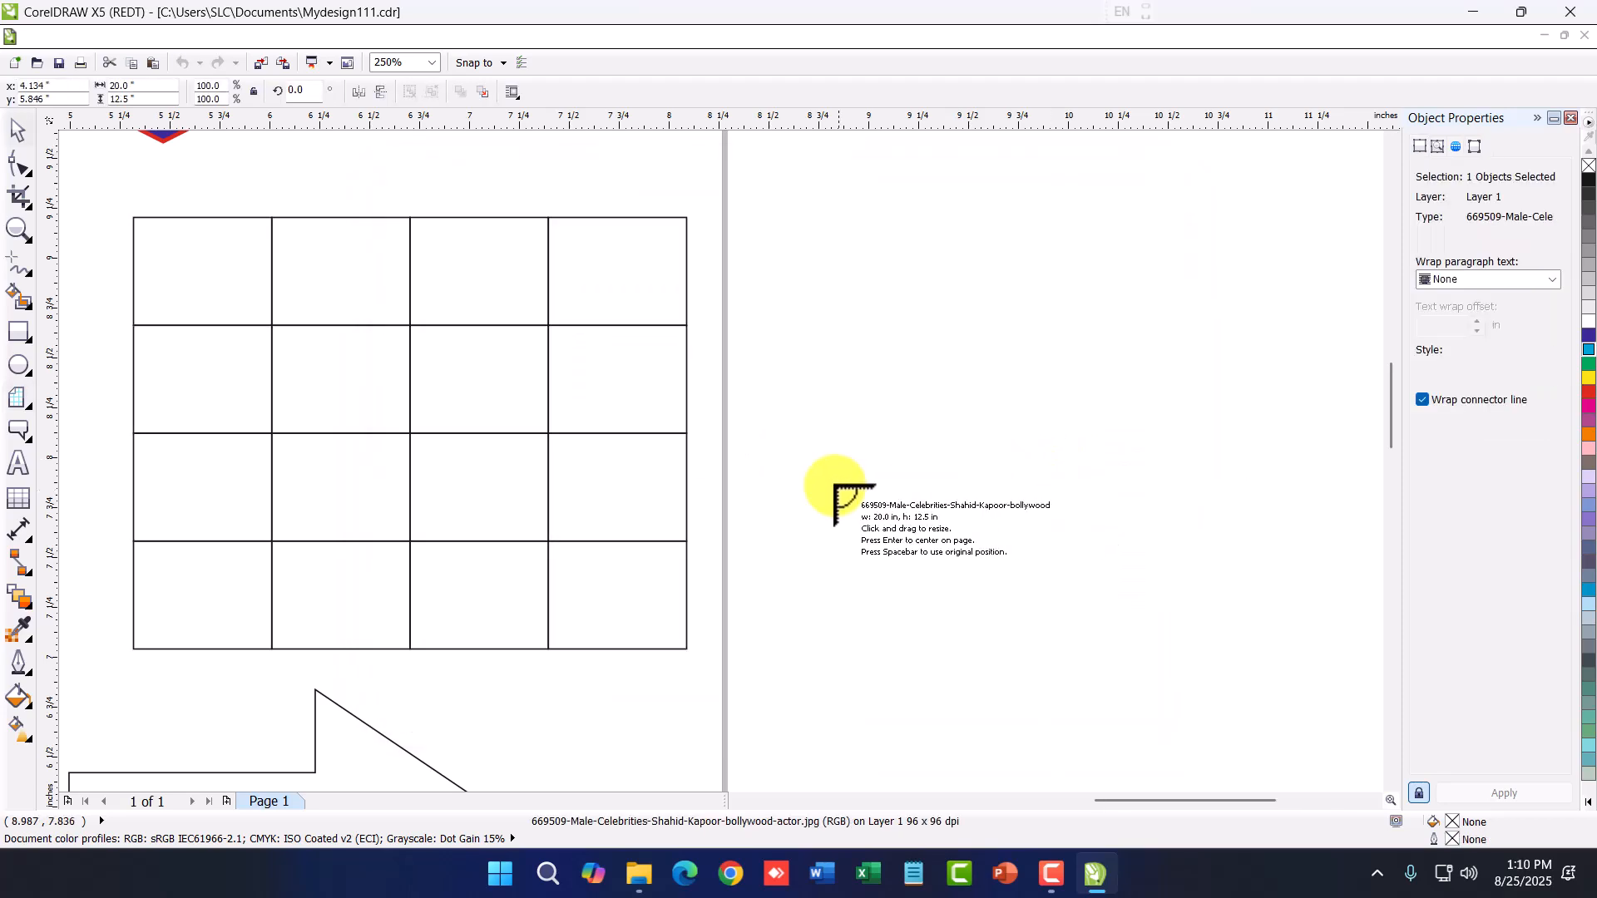
drag(798, 280, 1215, 670)
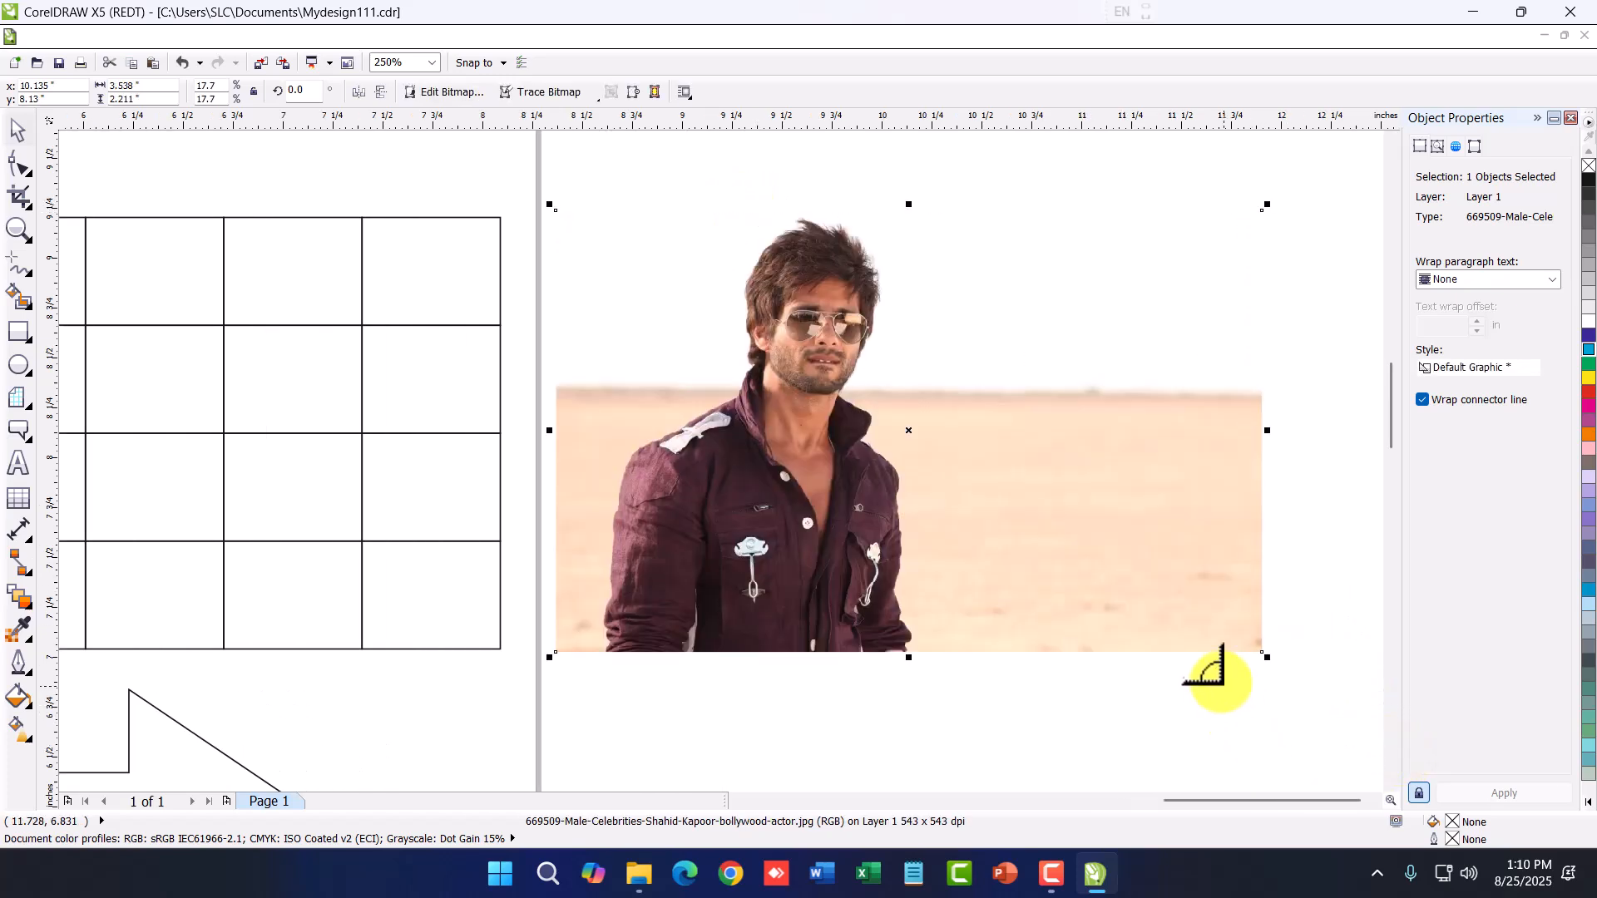
scroll(1212, 660, down, 5)
scroll(1148, 598, up, 2)
scroll(1106, 642, down, 1)
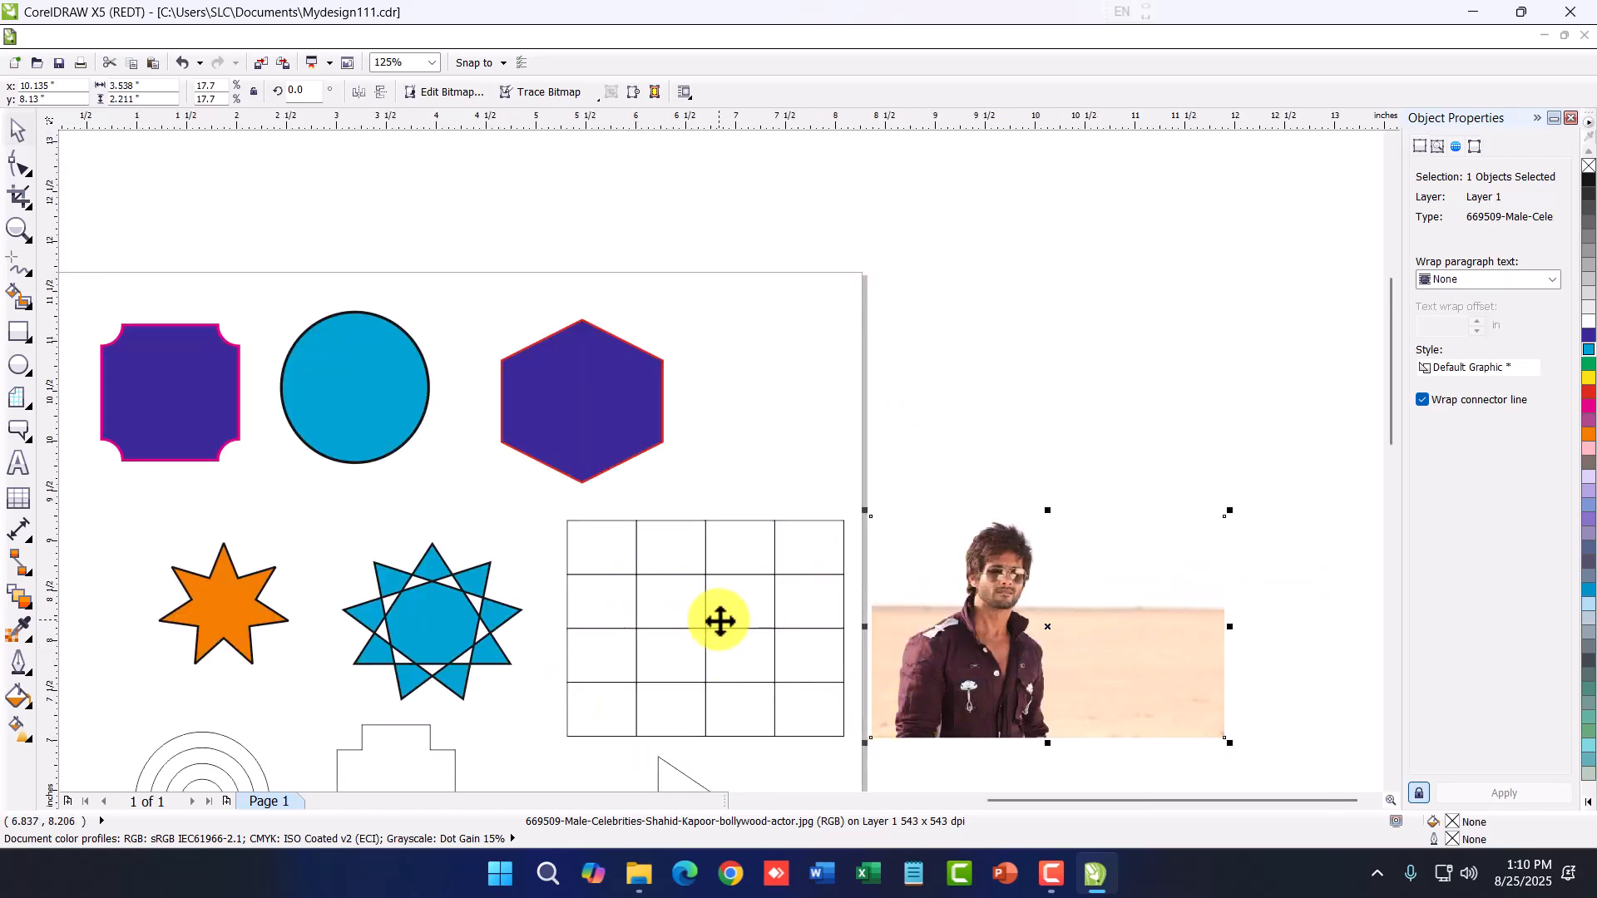
scroll(741, 641, up, 1)
scroll(994, 642, down, 2)
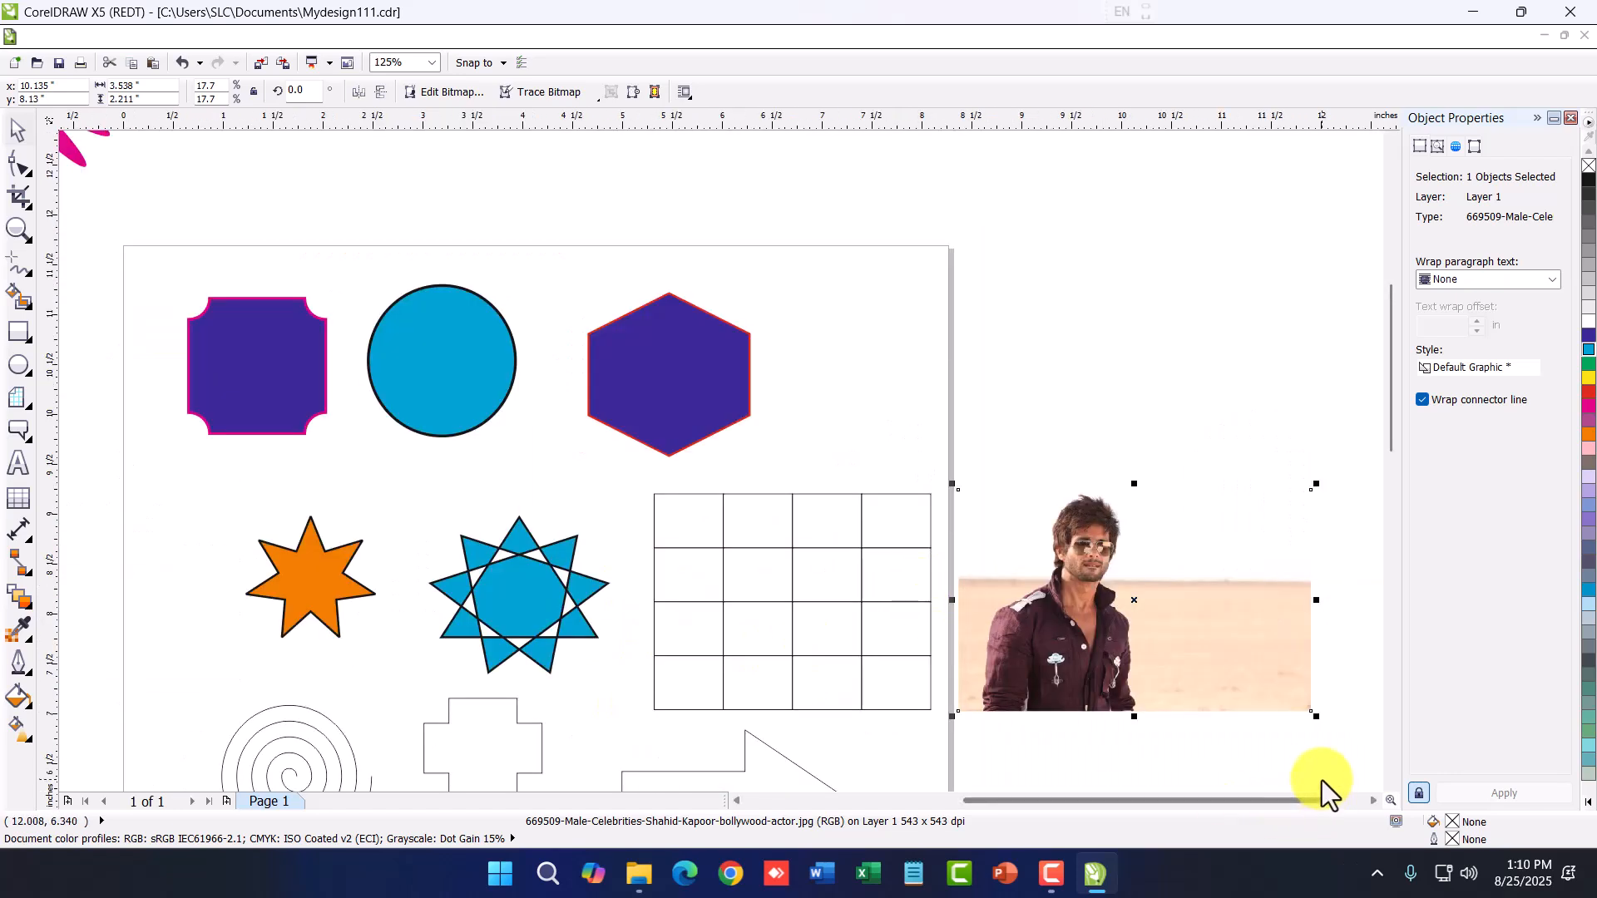
scroll(1324, 767, up, 2)
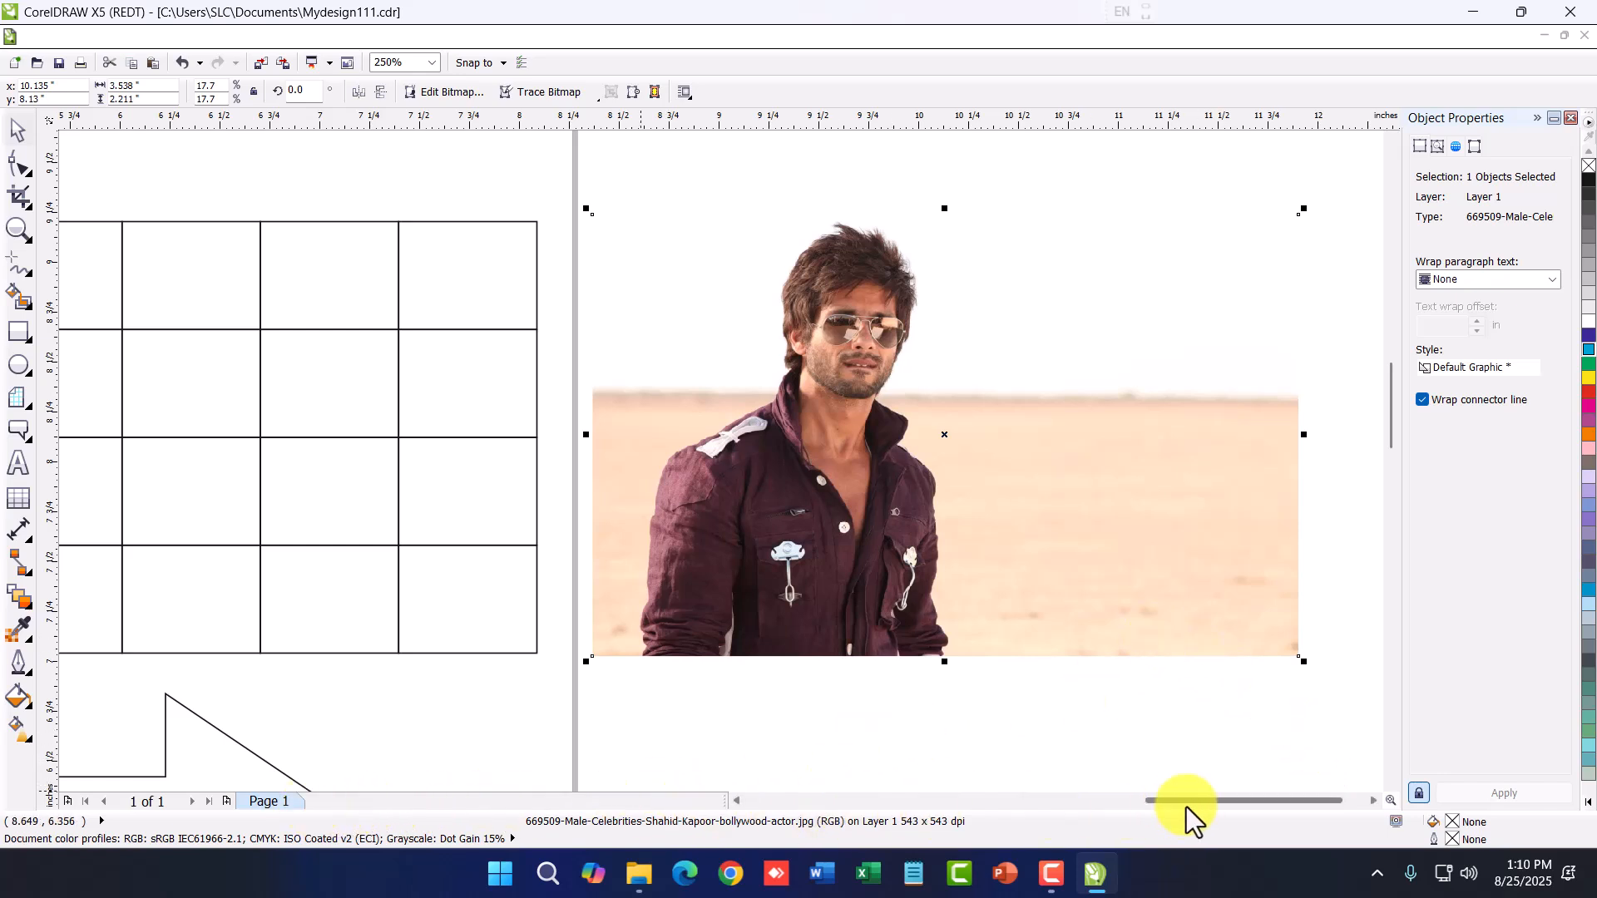
click(738, 802)
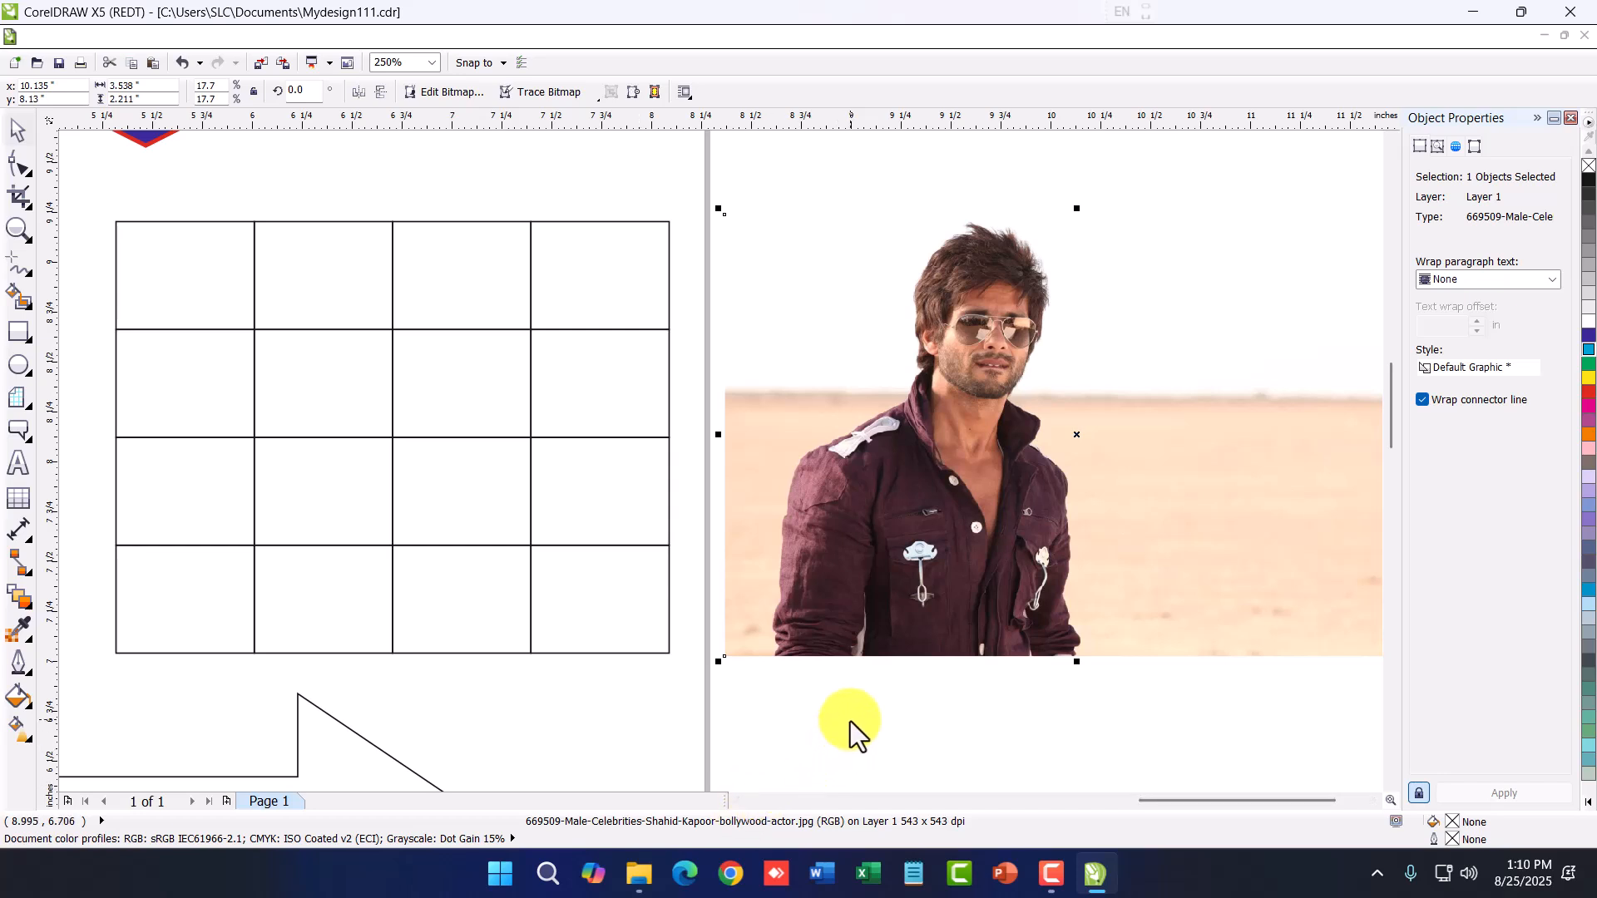
Place the imported photo inside the four-by-four grid as a PowerClip
click(1013, 467)
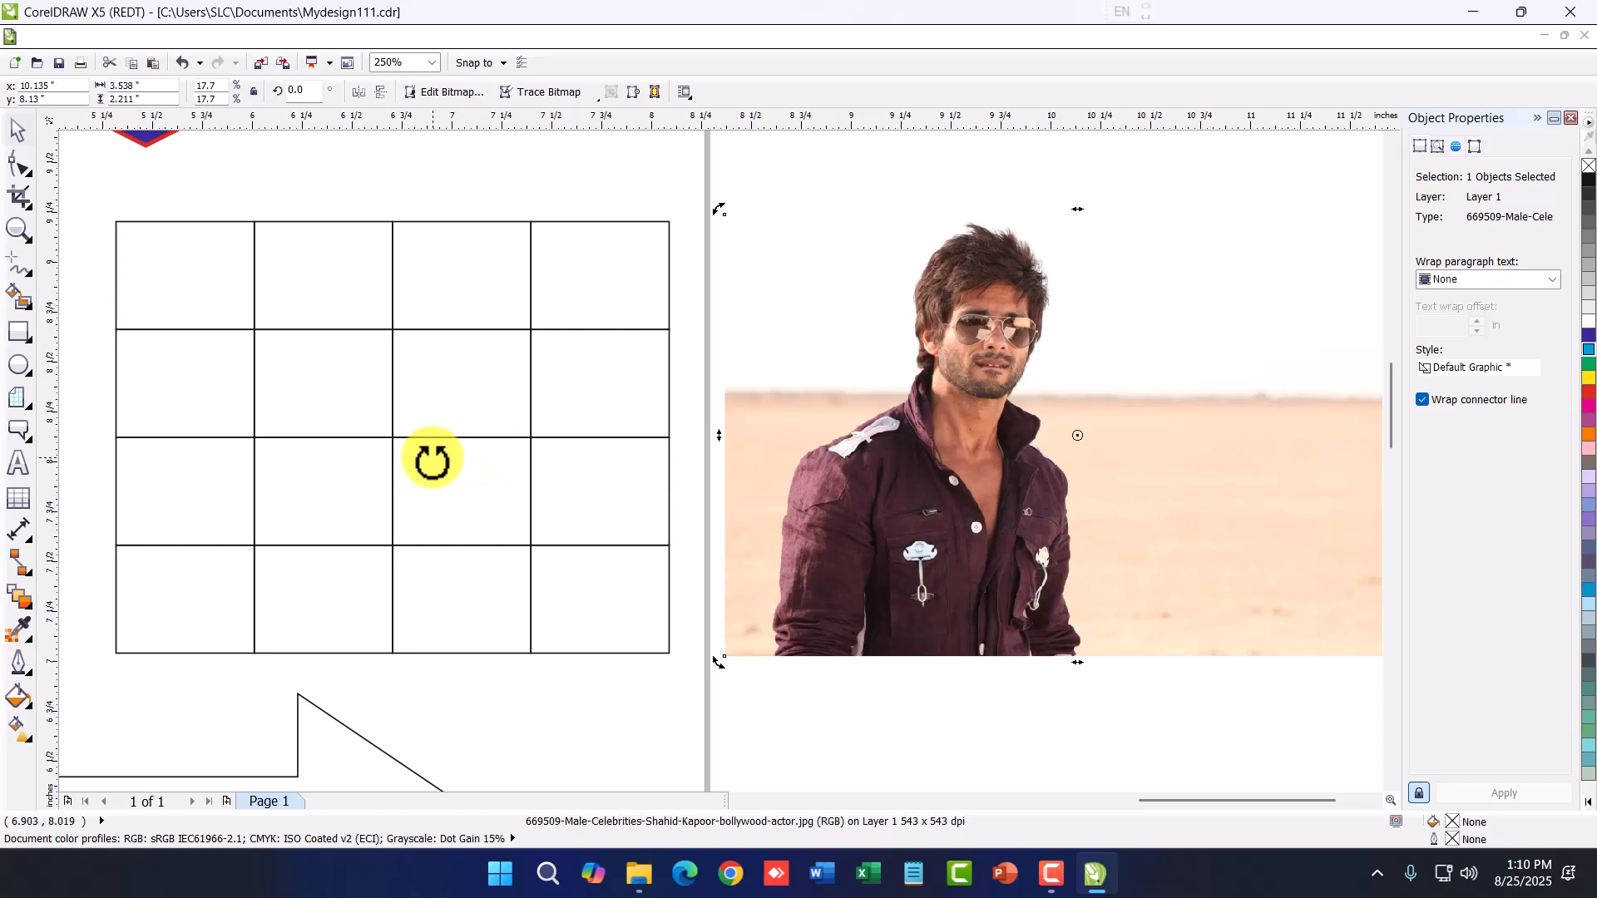
click(916, 510)
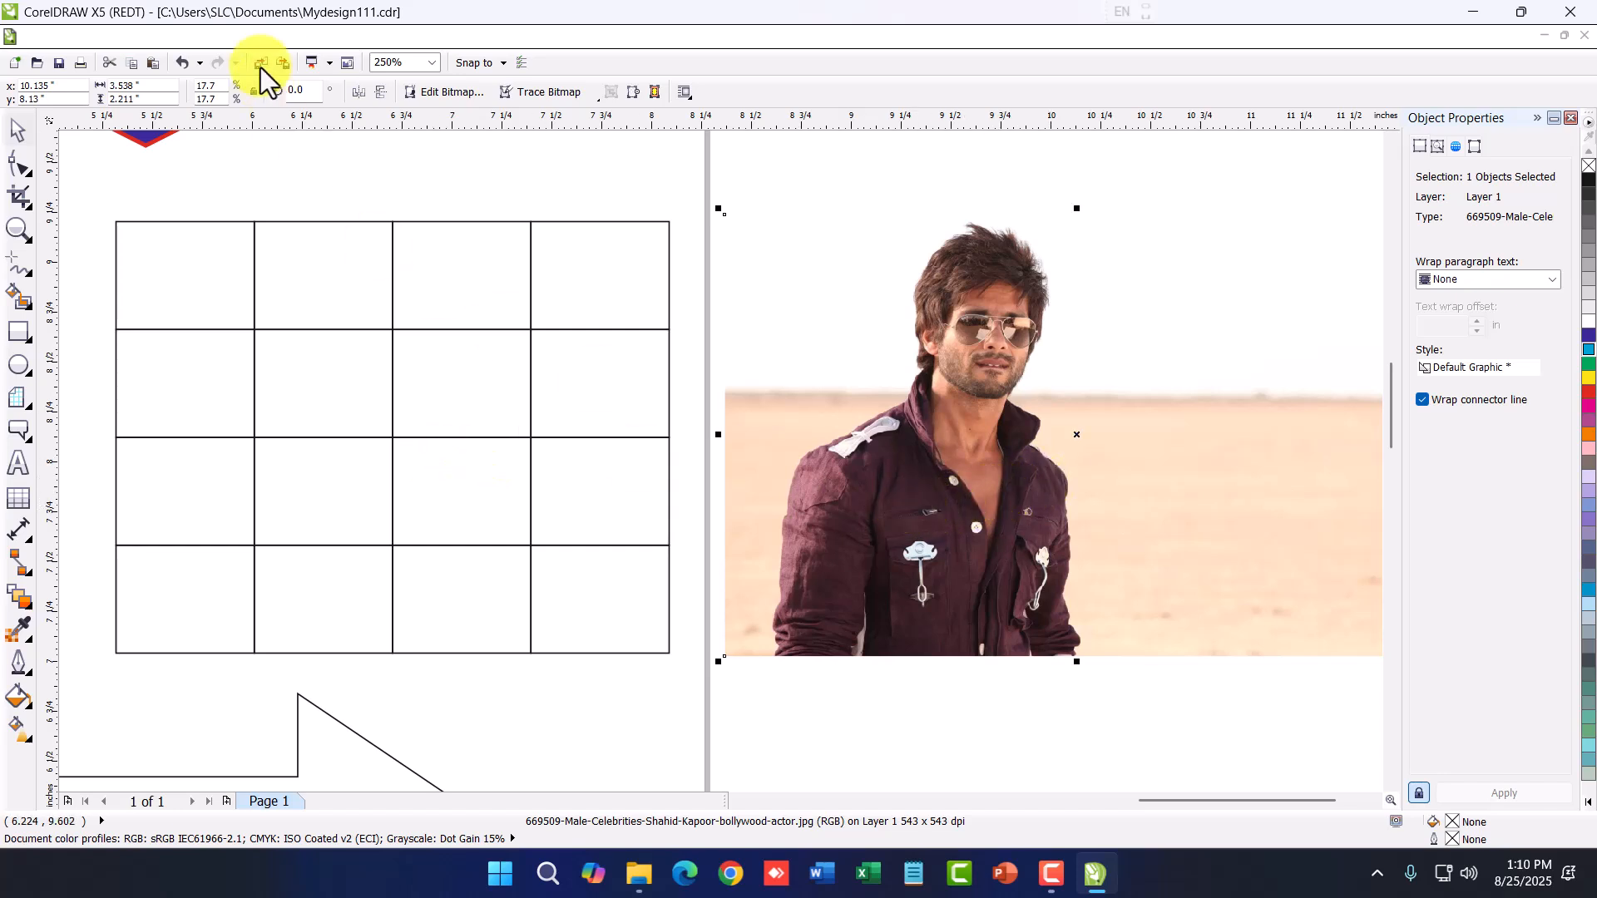
click(227, 38)
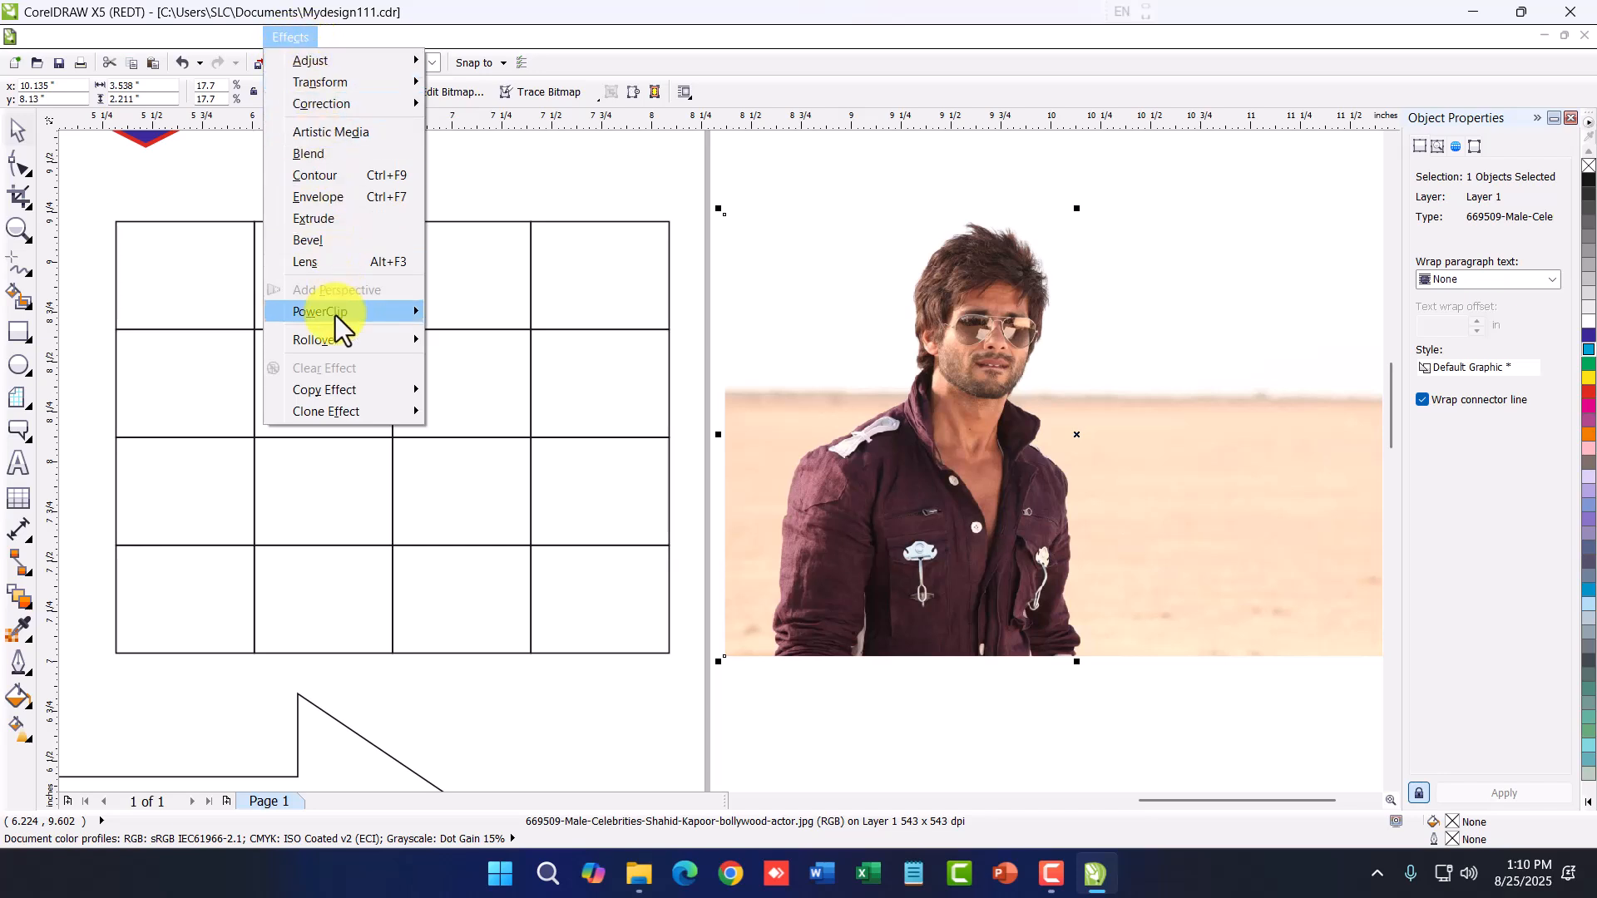
mouse_move(333, 315)
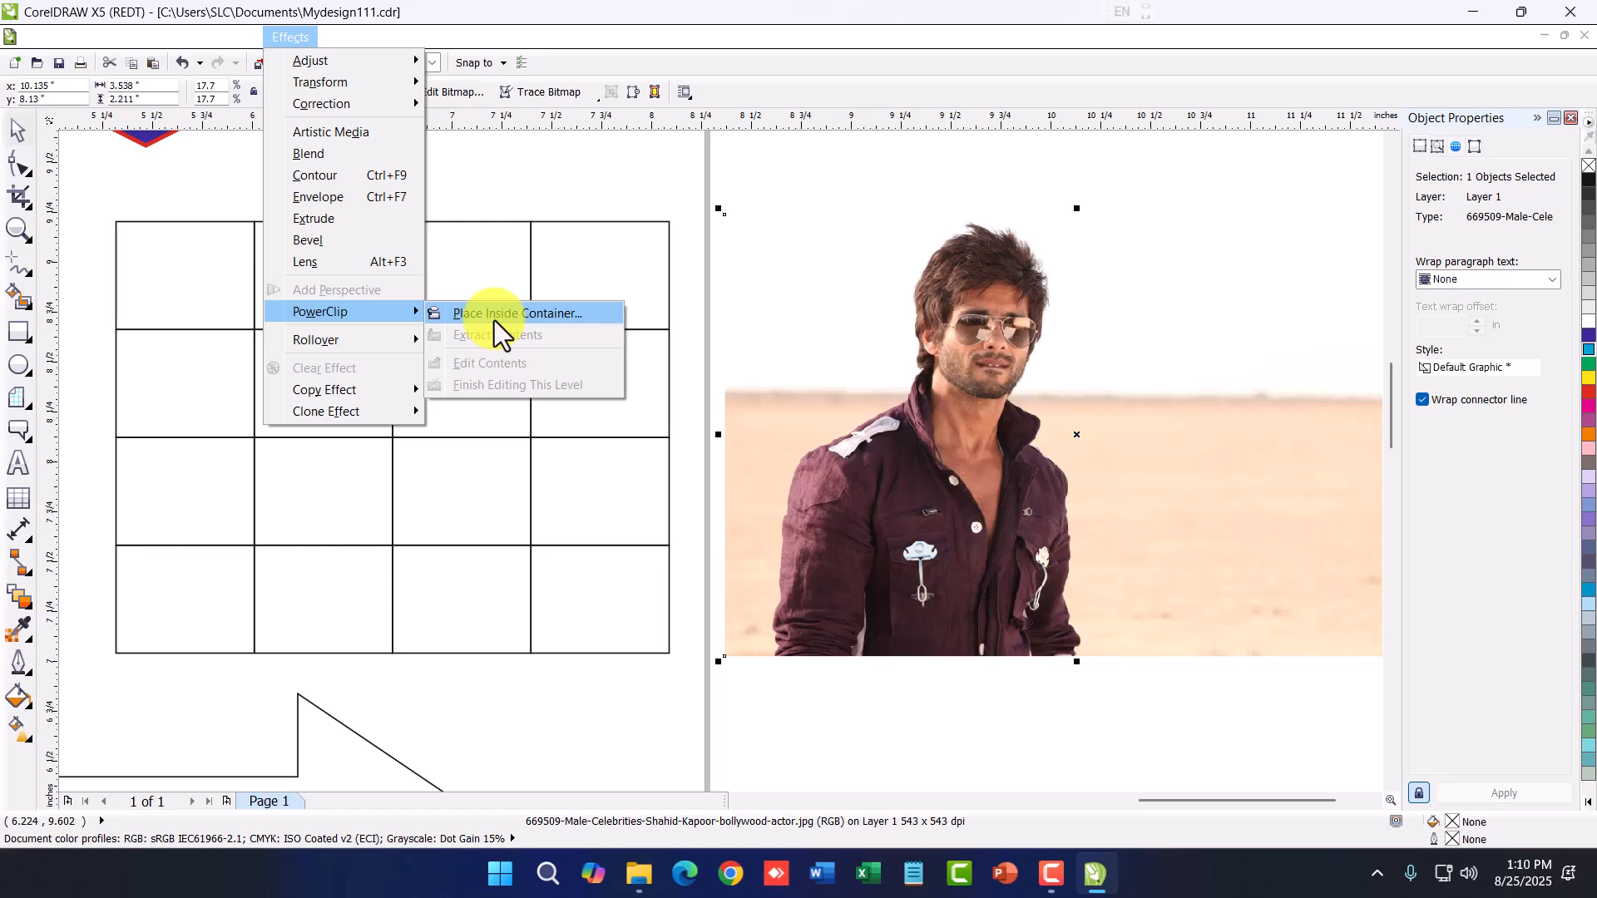
click(494, 321)
click(320, 328)
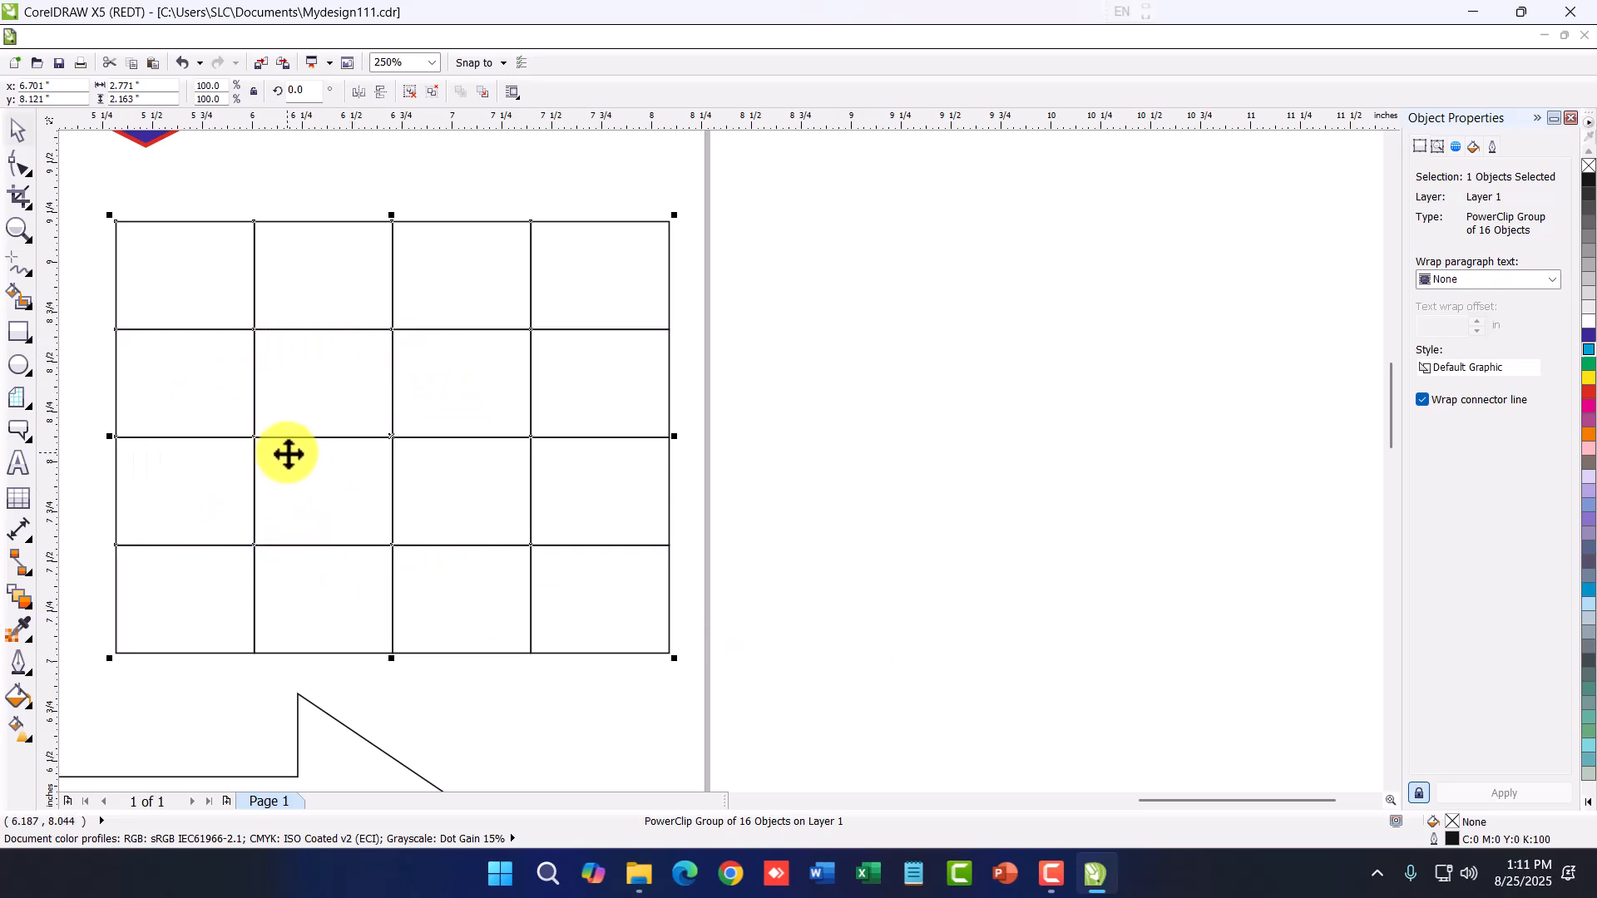
Edit the grid's PowerClip contents so the photo covers the grid cells with the man in the middle-left columns, and finish editing
ctrl+click(333, 450)
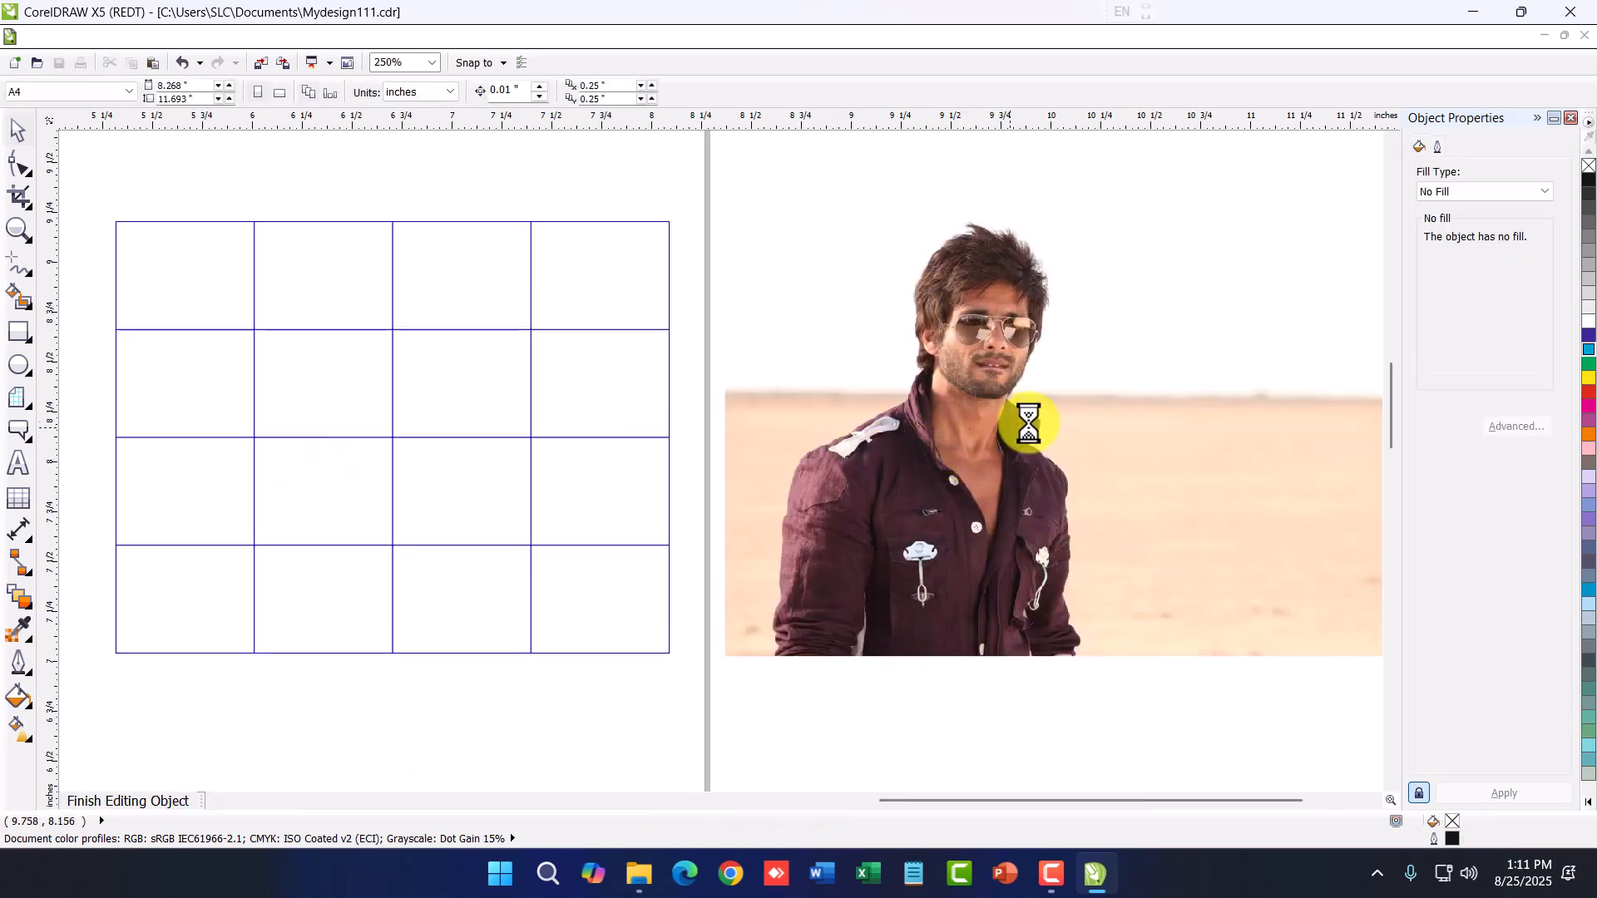
drag(1140, 453, 533, 460)
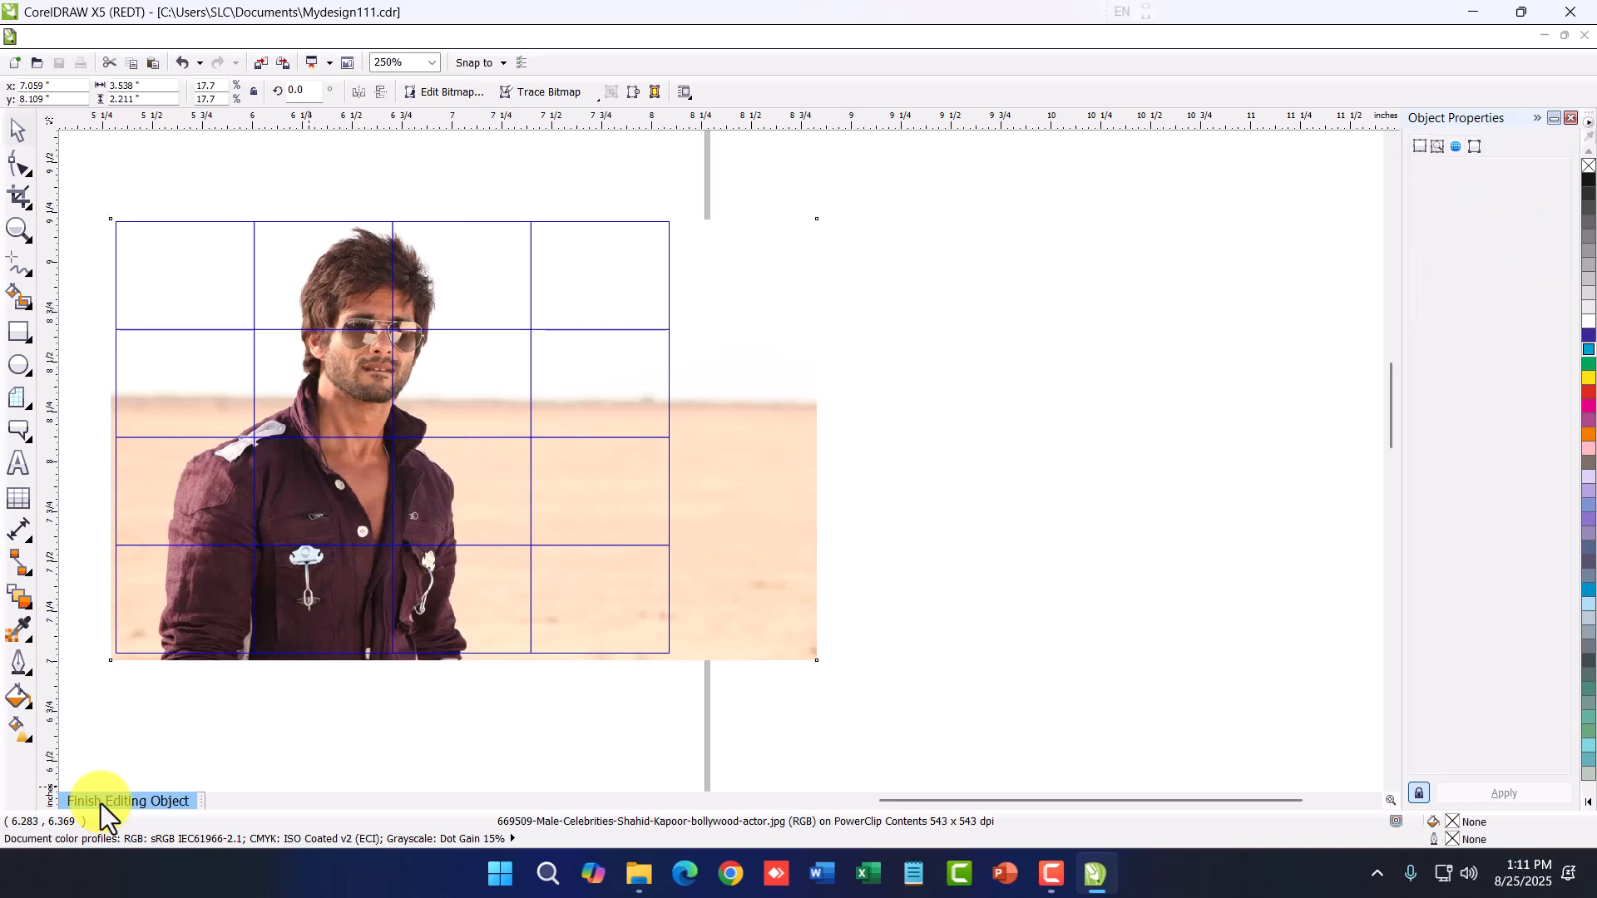
click(102, 803)
click(721, 615)
Shift the photo-filled grid slightly up towards the hexagon and ungroup it into separate cells
mouse_move(517, 502)
mouse_down()
mouse_move(901, 524)
mouse_move(642, 471)
mouse_move(620, 491)
mouse_move(499, 489)
mouse_move(495, 512)
mouse_up()
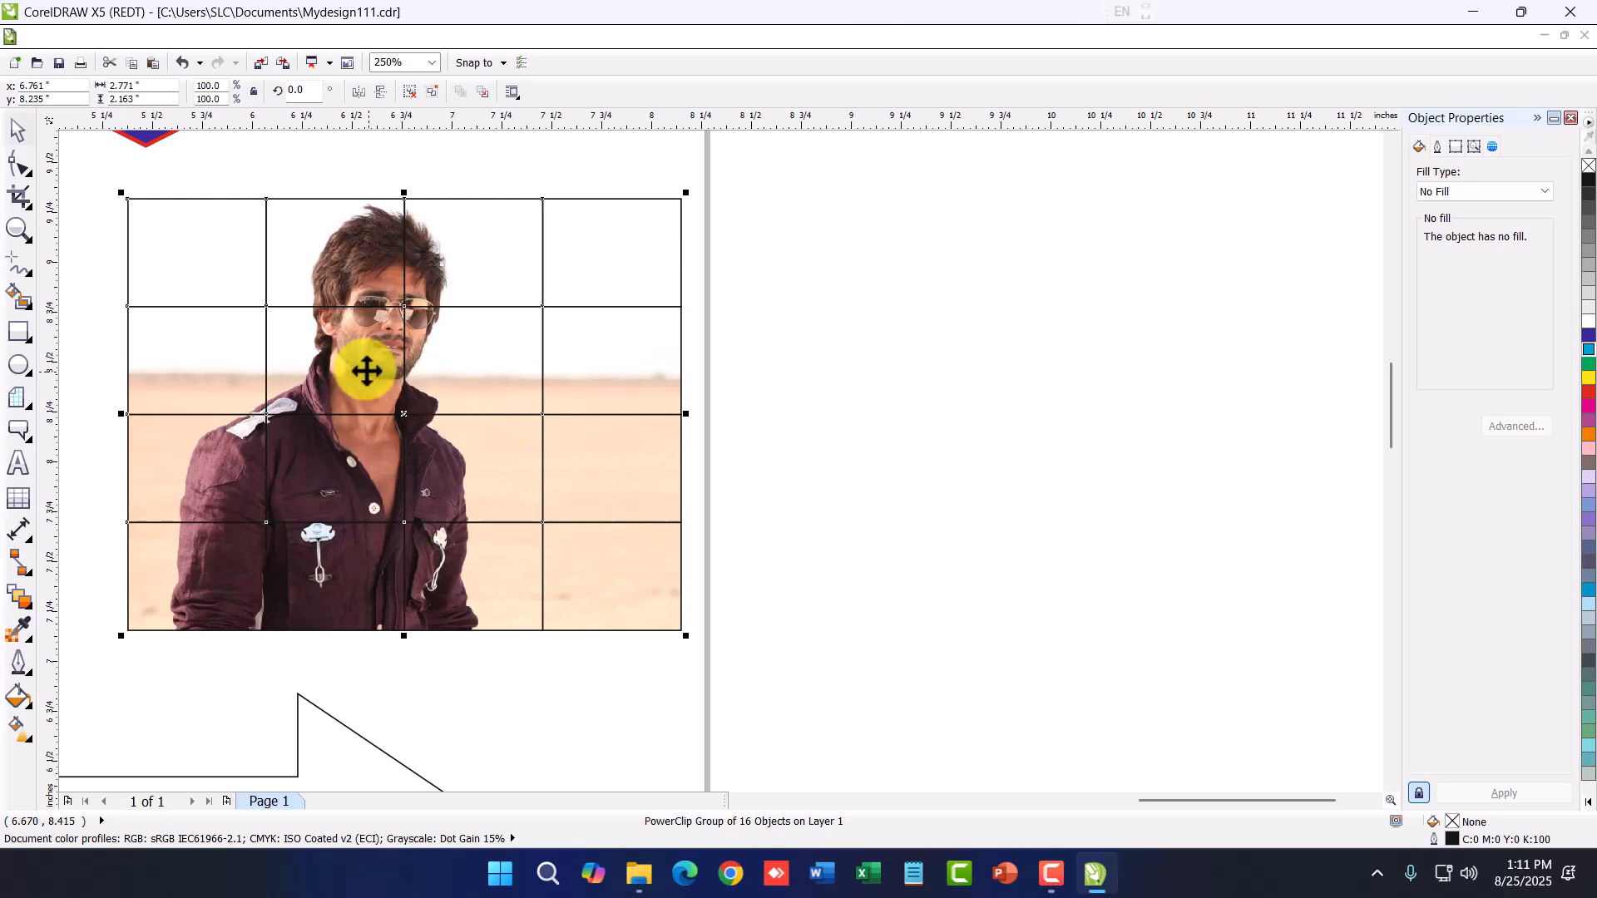
right_click(341, 351)
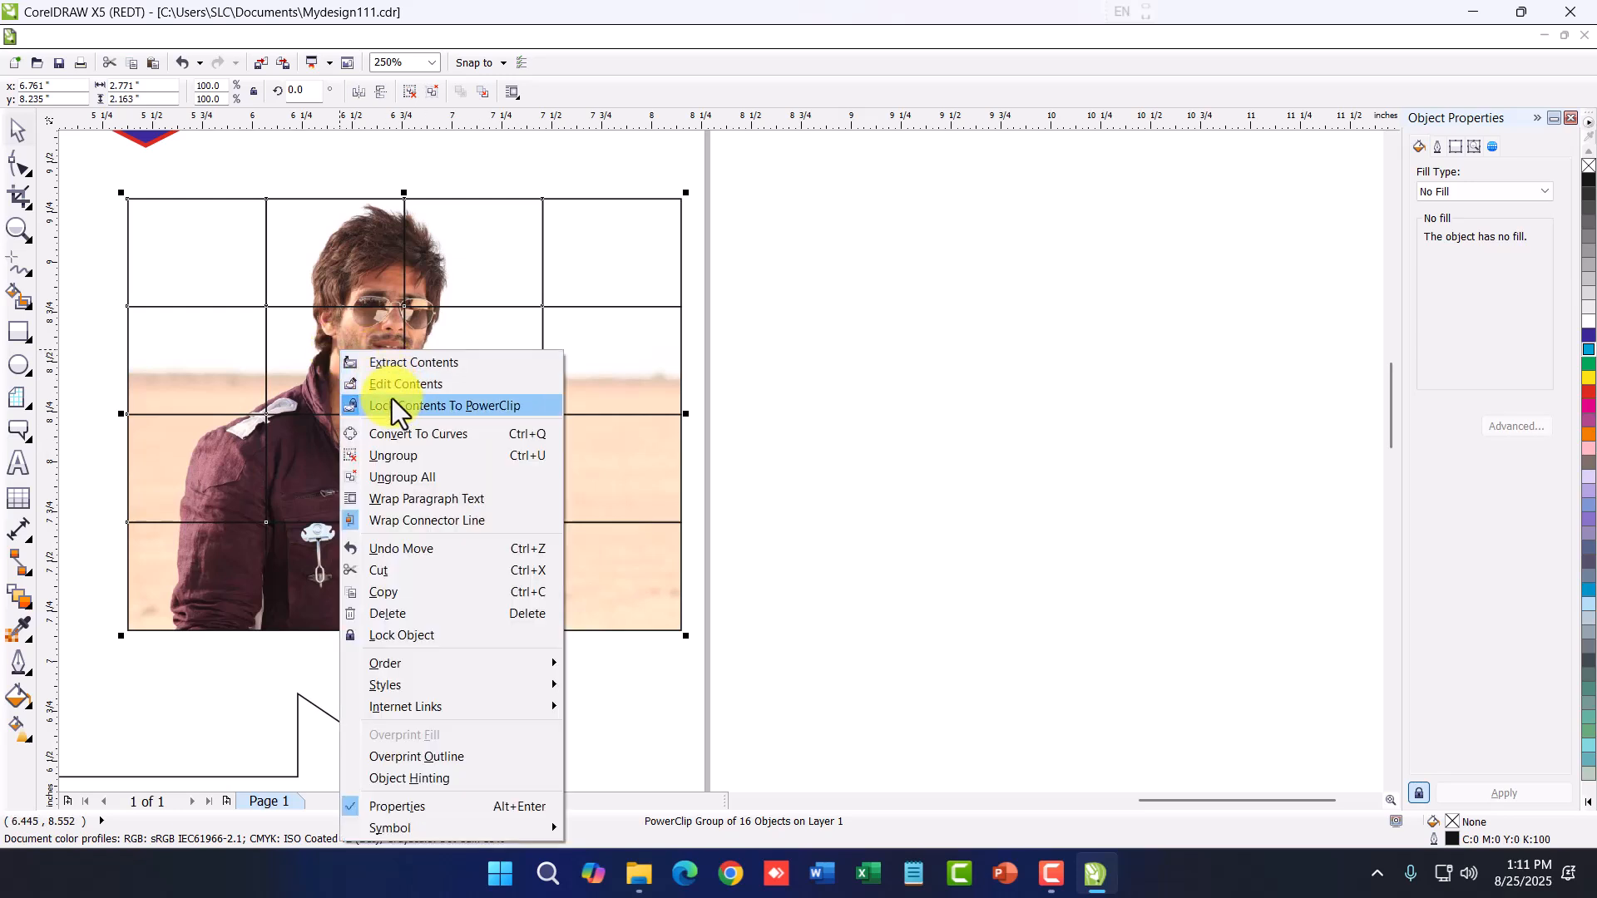
click(396, 457)
Try moving single photo cells out of the grid, undo each move, and open and close one cell's PowerClip contents
click(567, 453)
drag(566, 453, 800, 460)
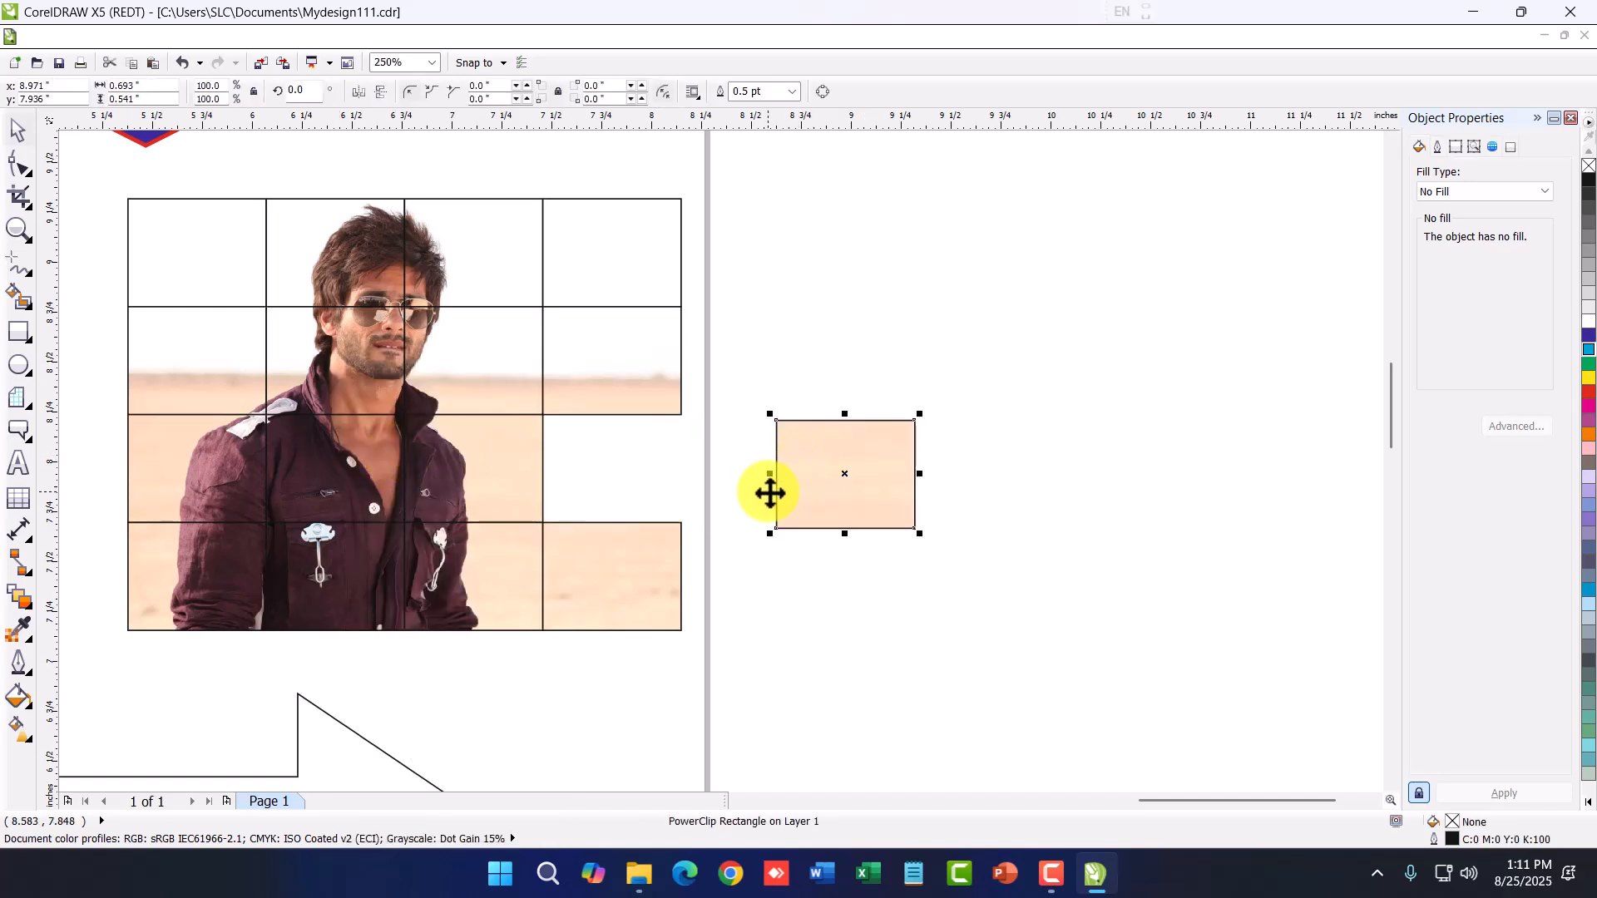
key(ctrl+z)
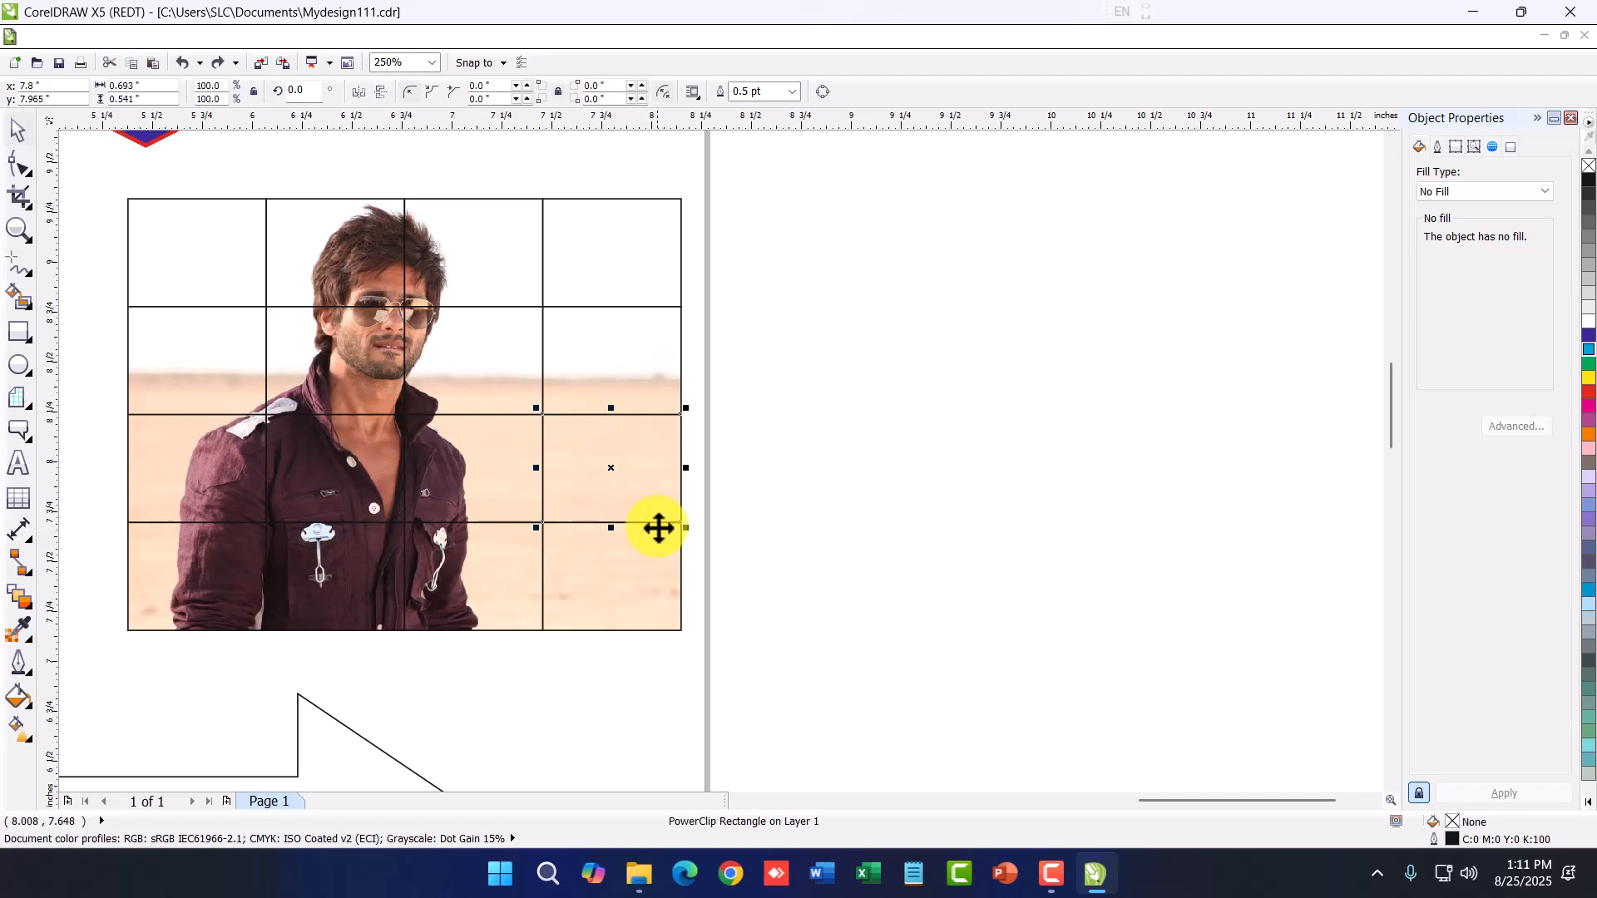
drag(357, 349, 913, 375)
key(ctrl+z)
ctrl+click(308, 382)
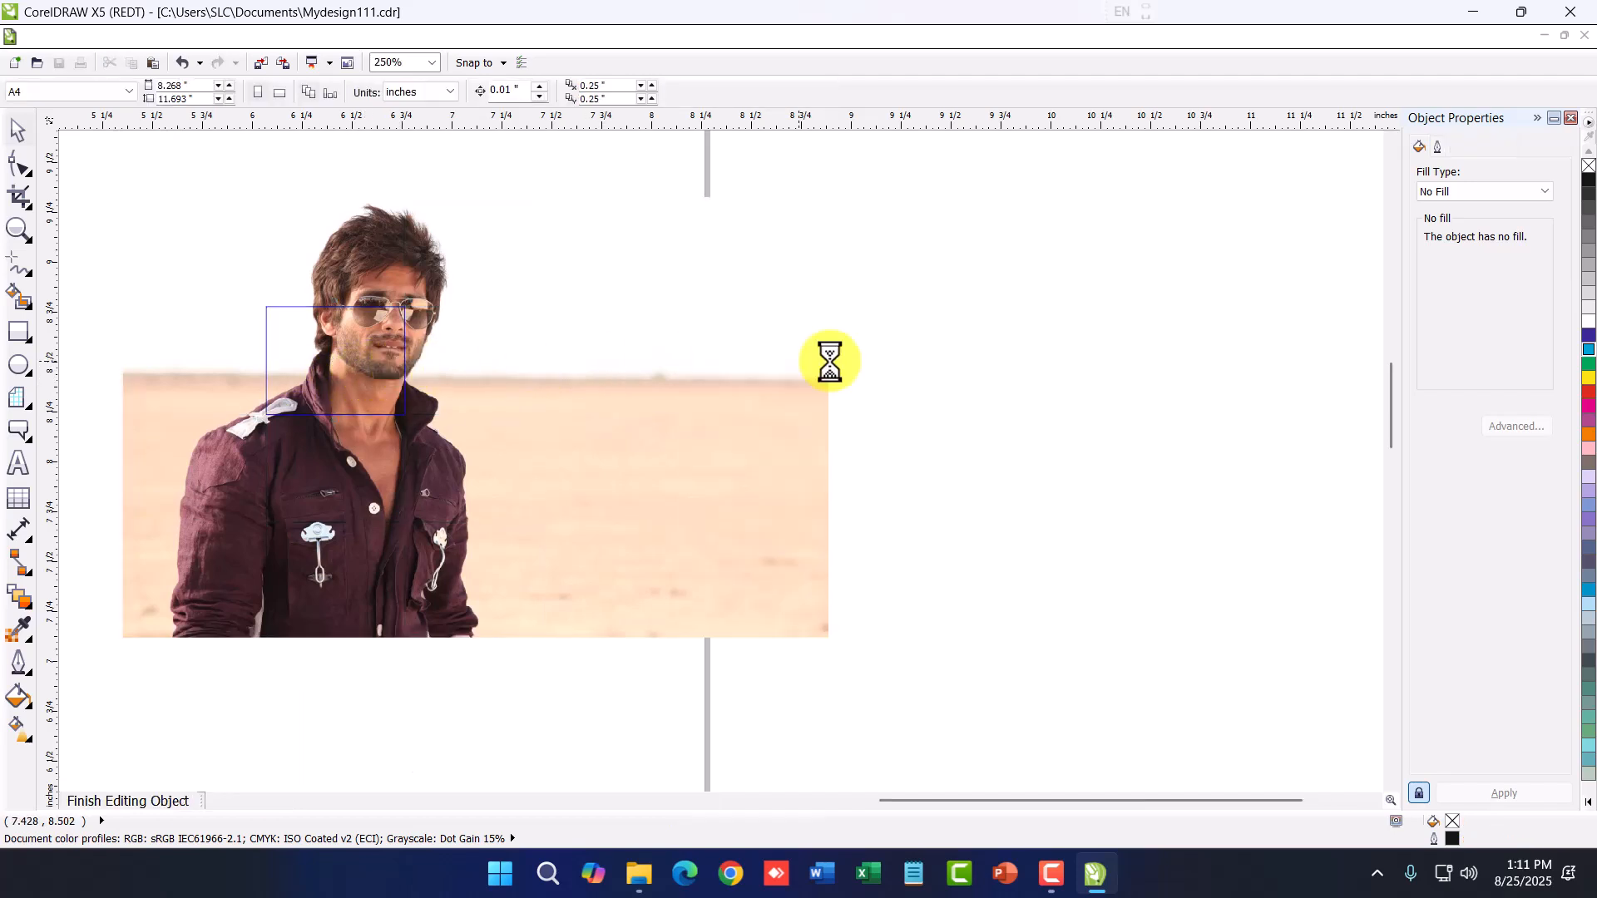
click(158, 800)
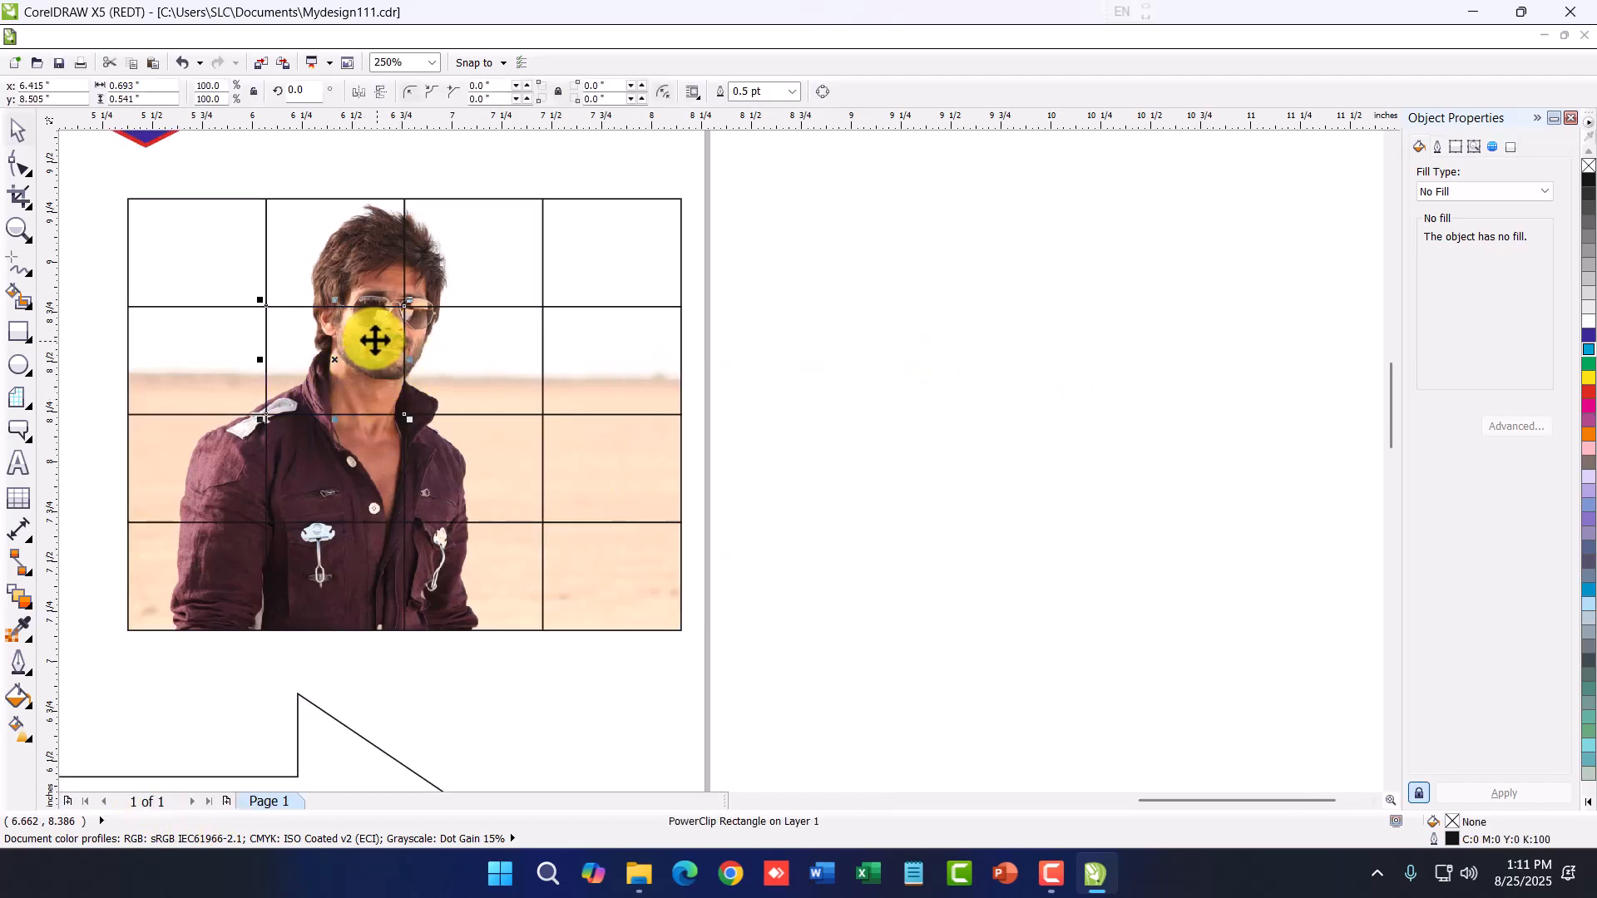
Swap the second and third photo cells in the grid's second row, parking the face cell outside the page meanwhile
click(360, 360)
drag(378, 360, 846, 370)
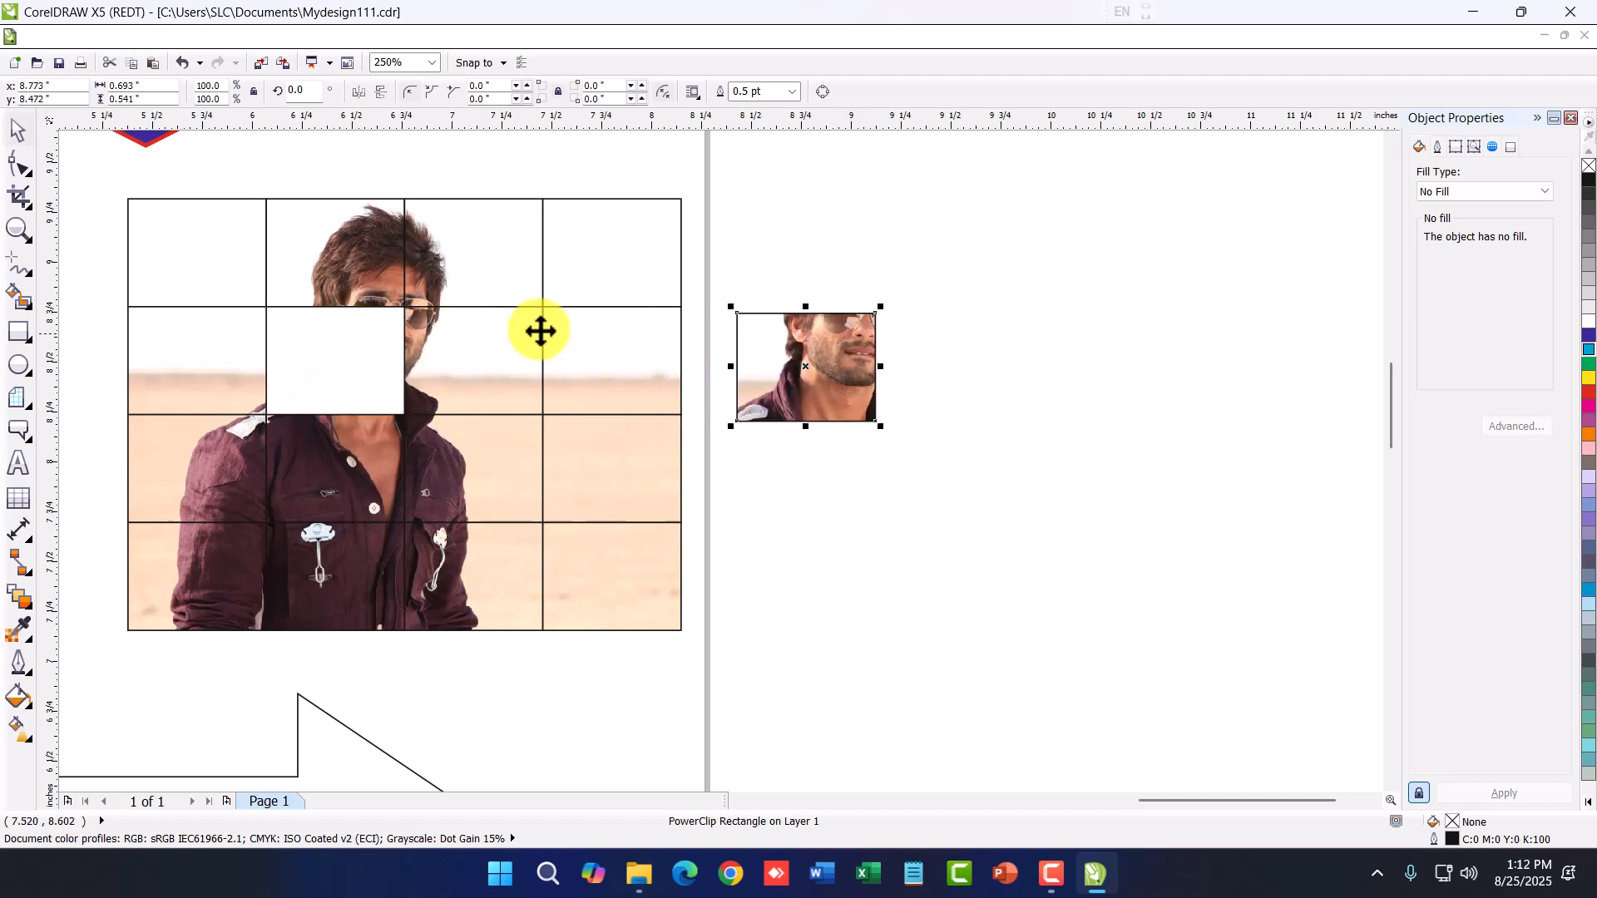
drag(491, 353, 357, 346)
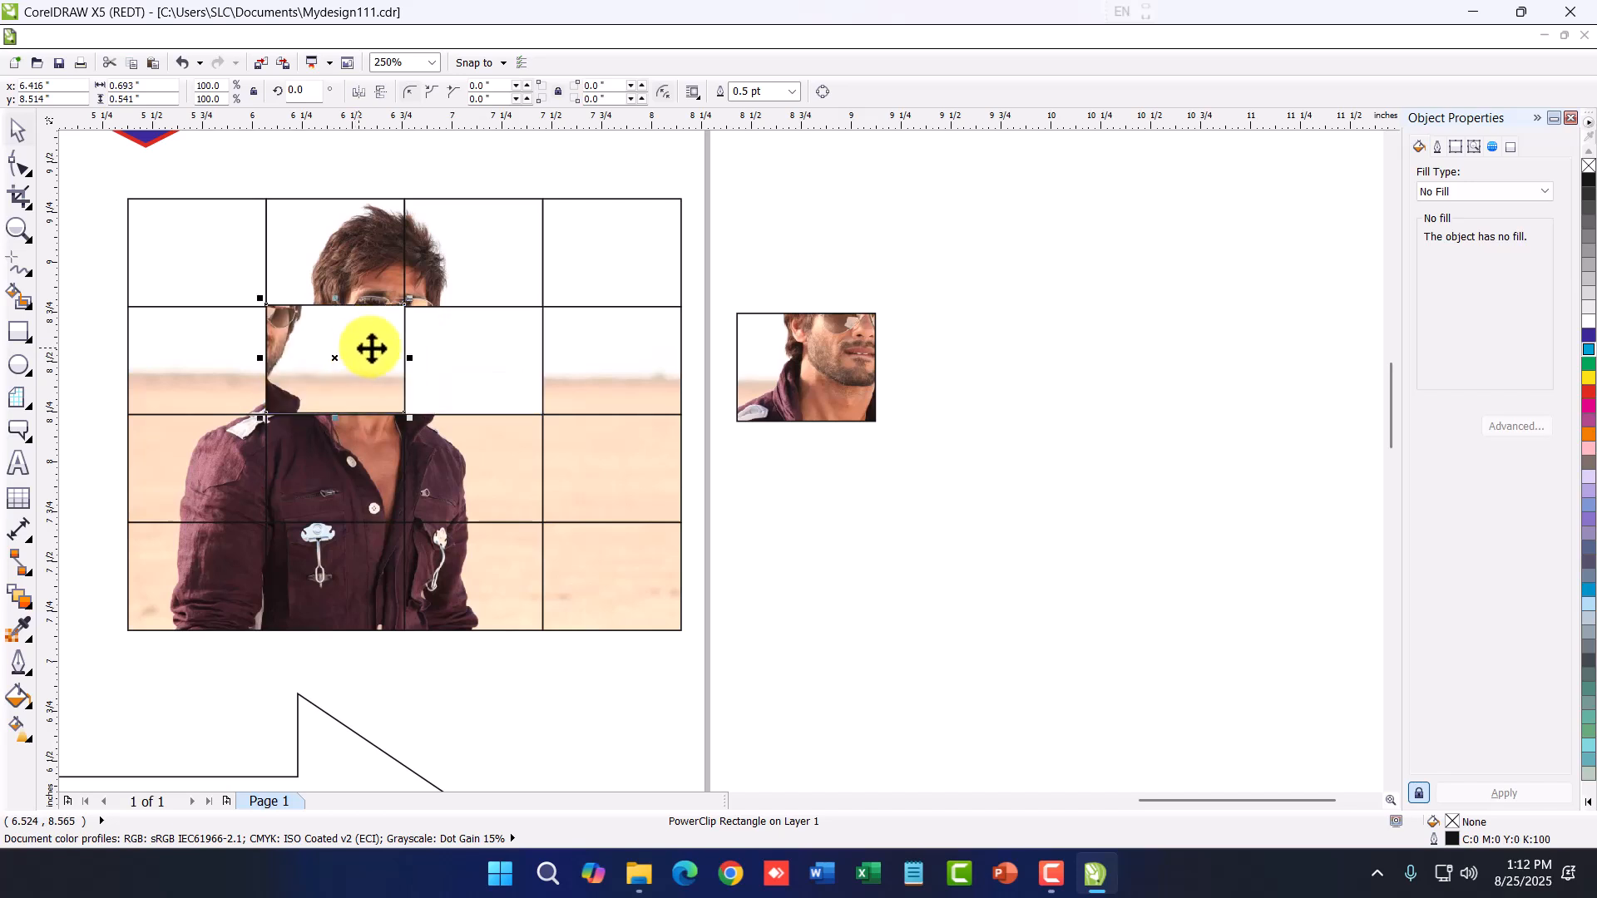
drag(806, 357, 475, 356)
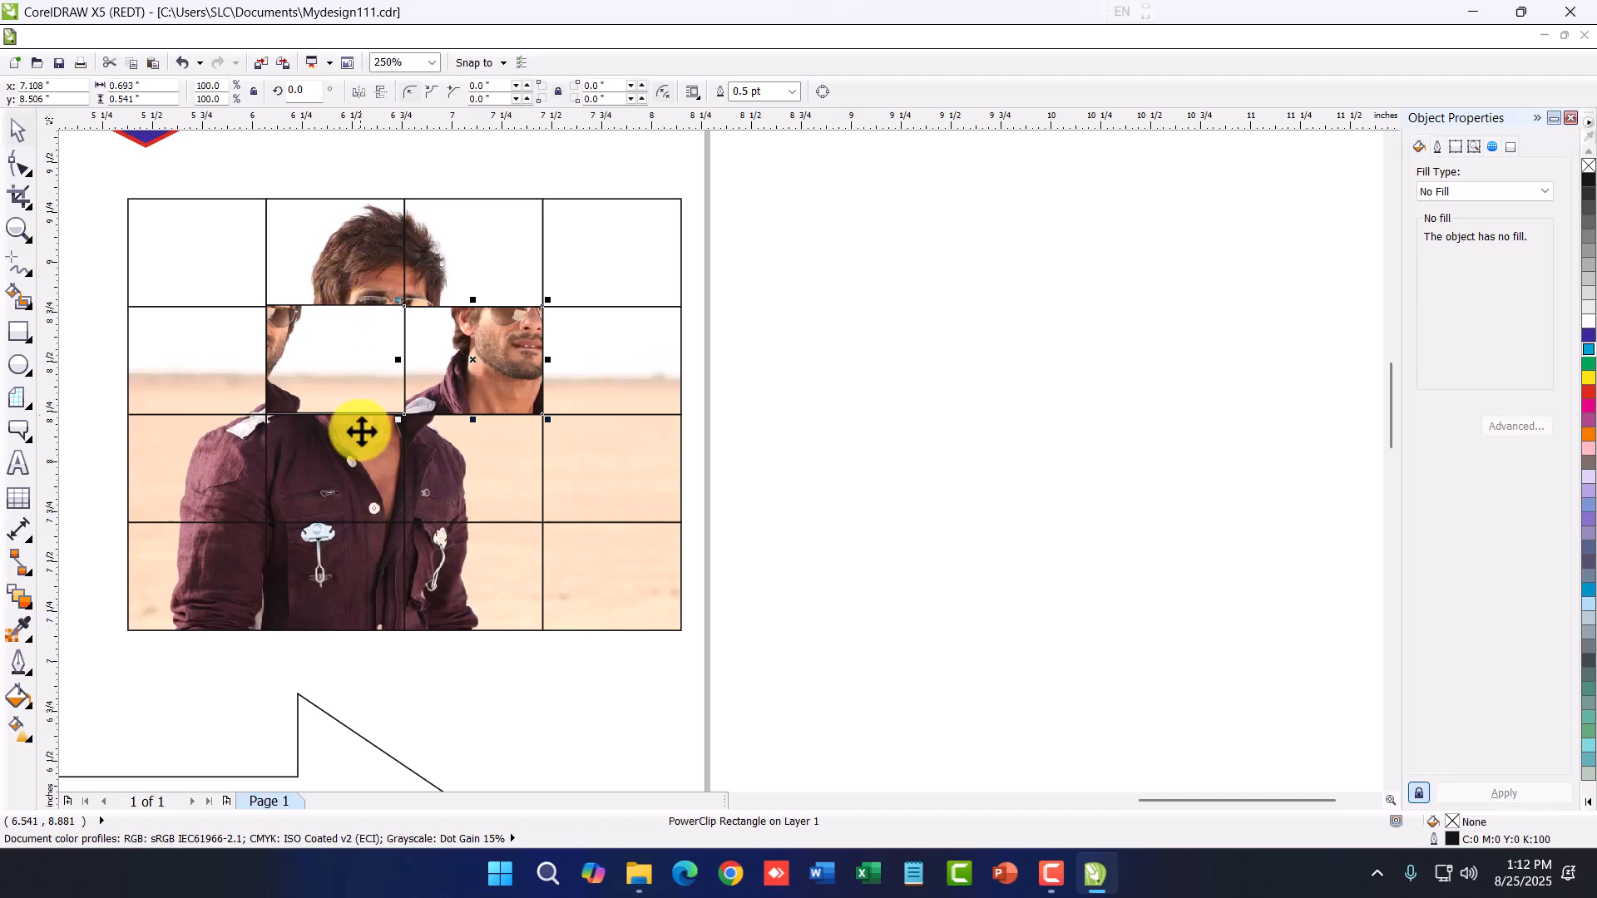
Move the jacket cell from the third row, second column onto the grid's upper-left cell and nudge it into alignment
drag(349, 488, 196, 346)
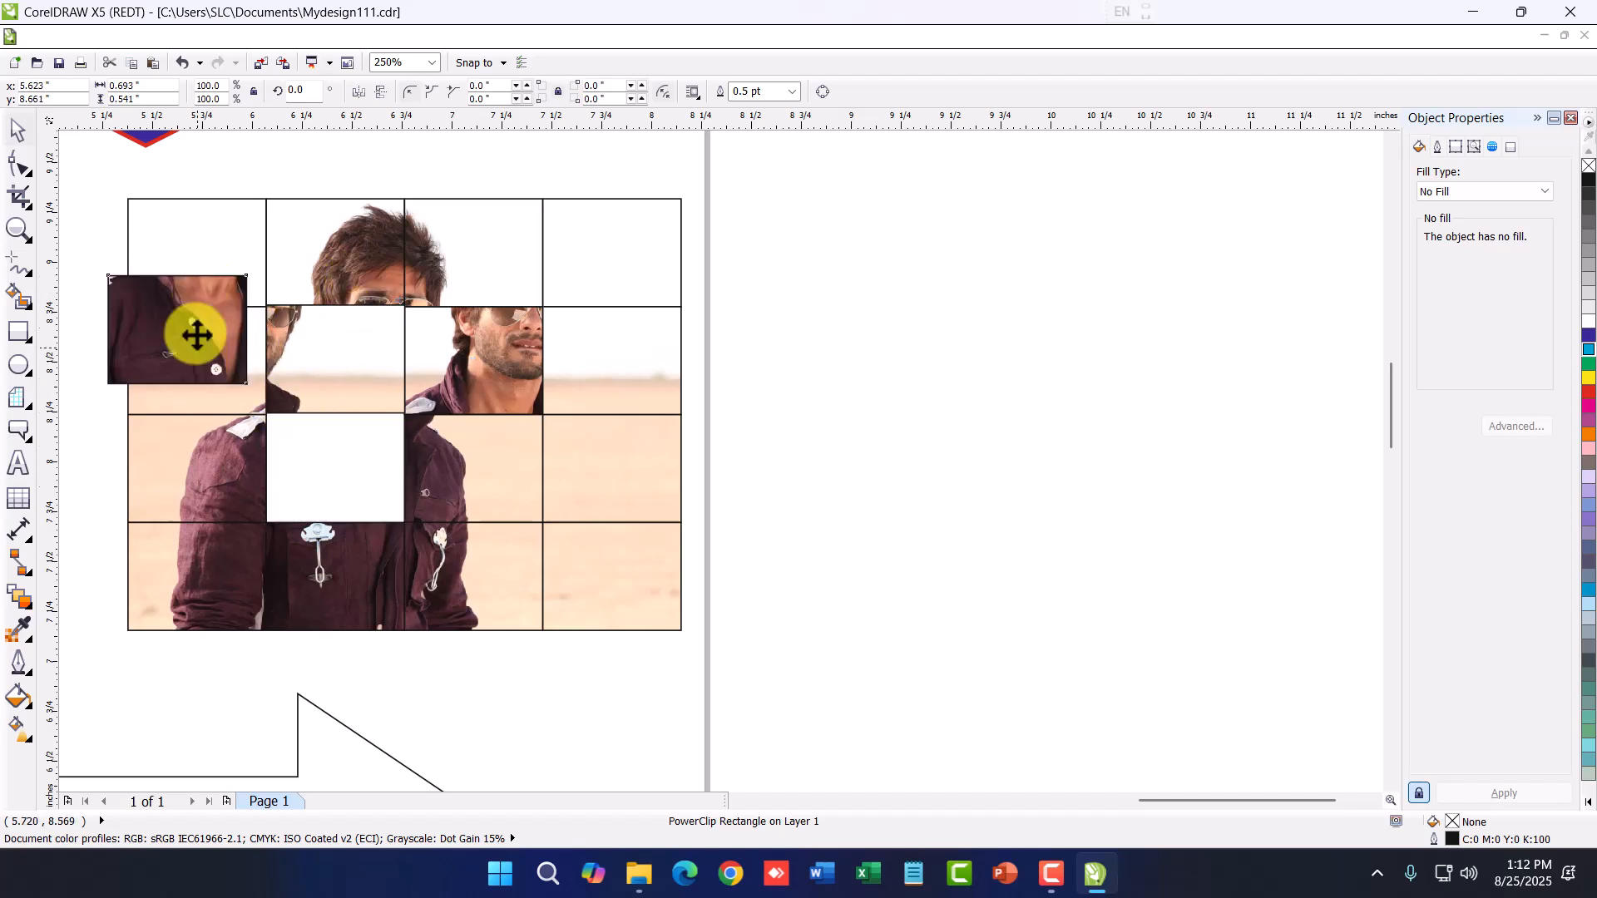
click(332, 446)
drag(348, 452, 208, 243)
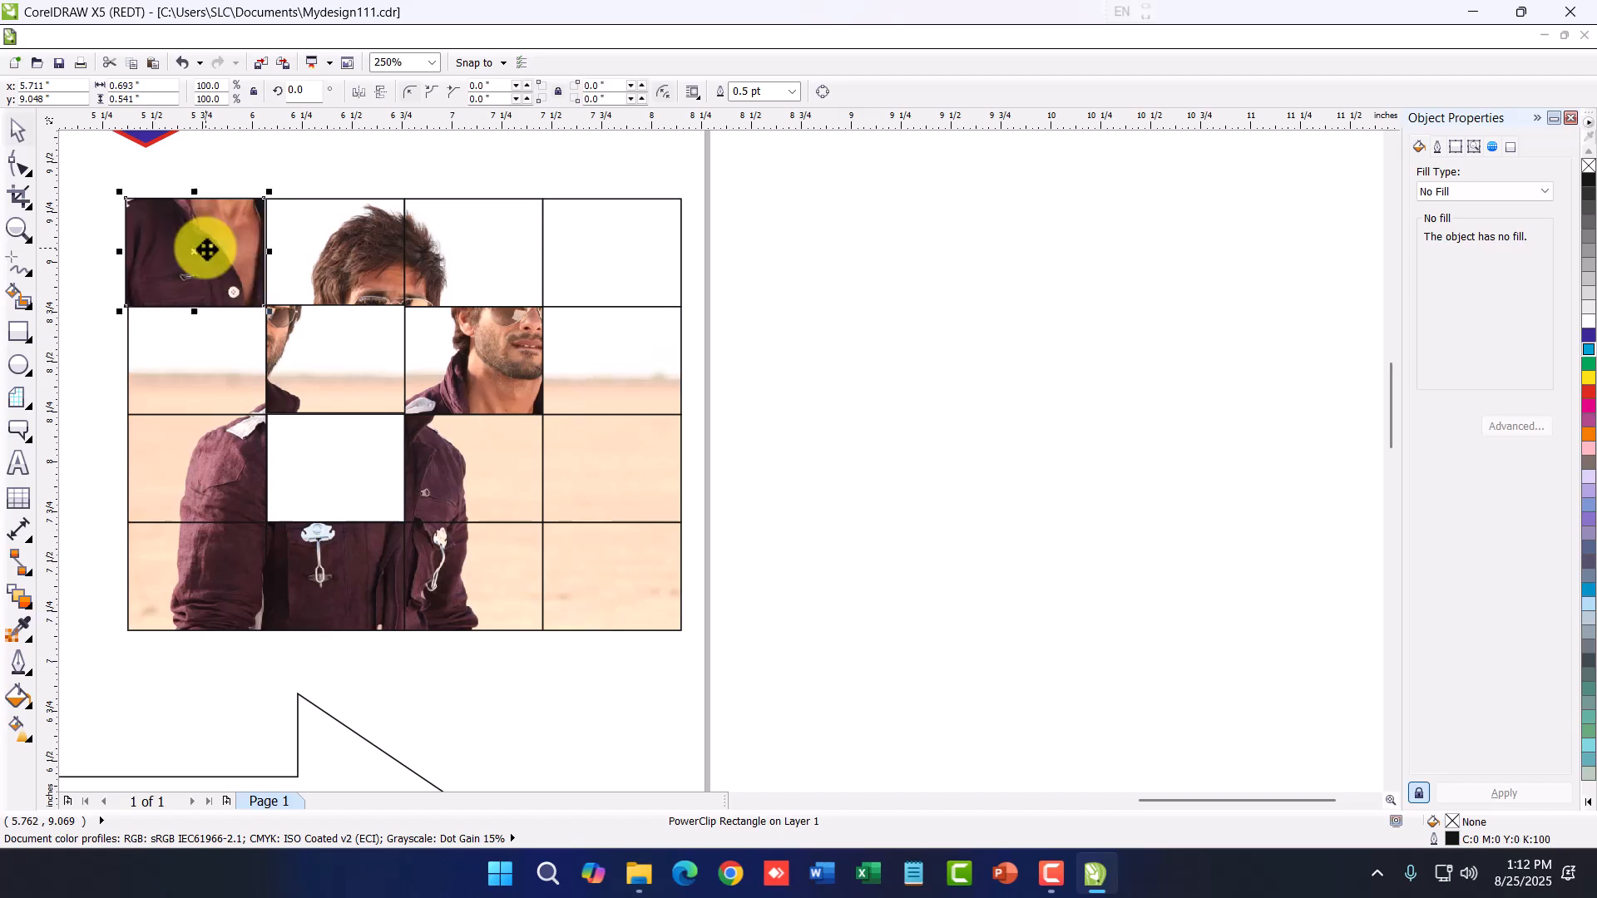
key(Right)
key(Up)
key(Down)
click(820, 502)
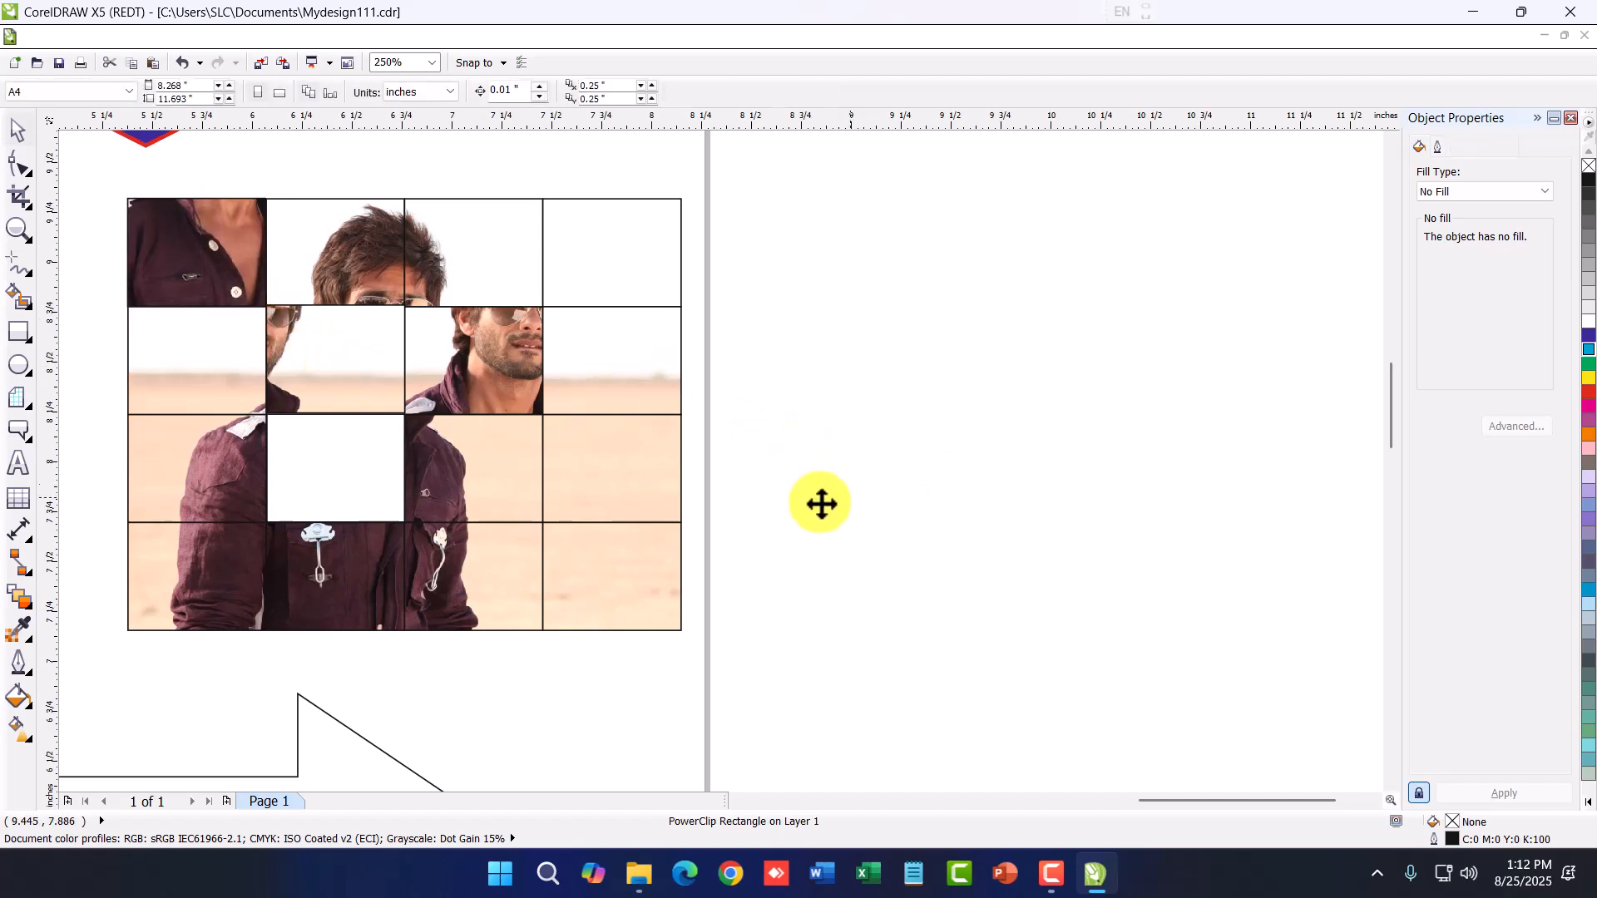
Review the rearranged photo grid and the other shapes on the page, including the existing spiral
click(634, 481)
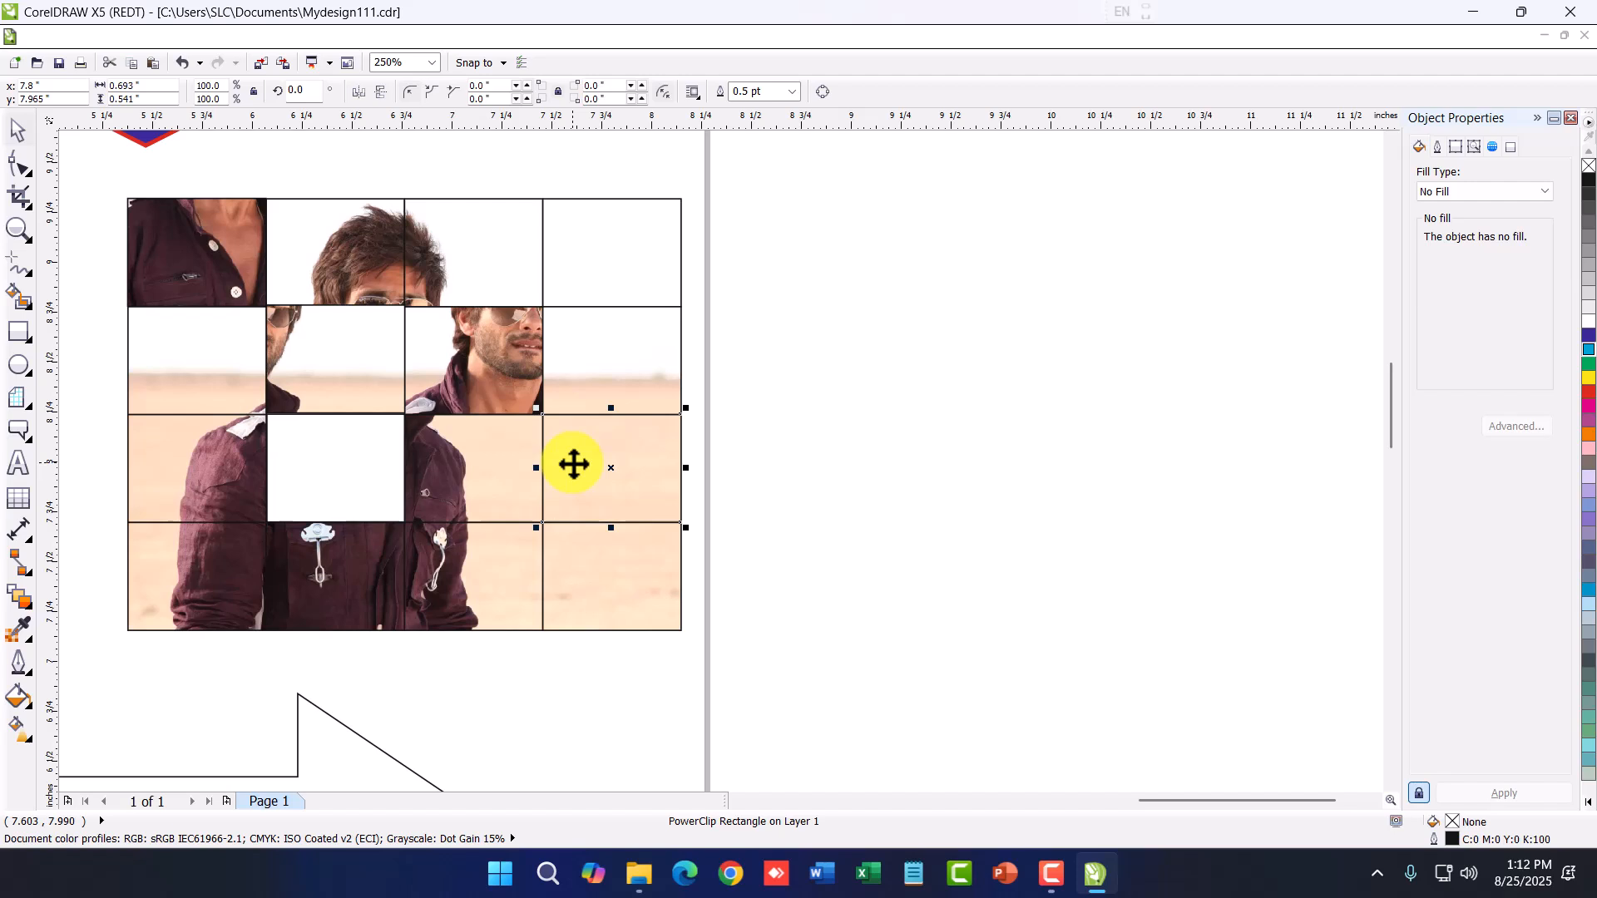
click(845, 513)
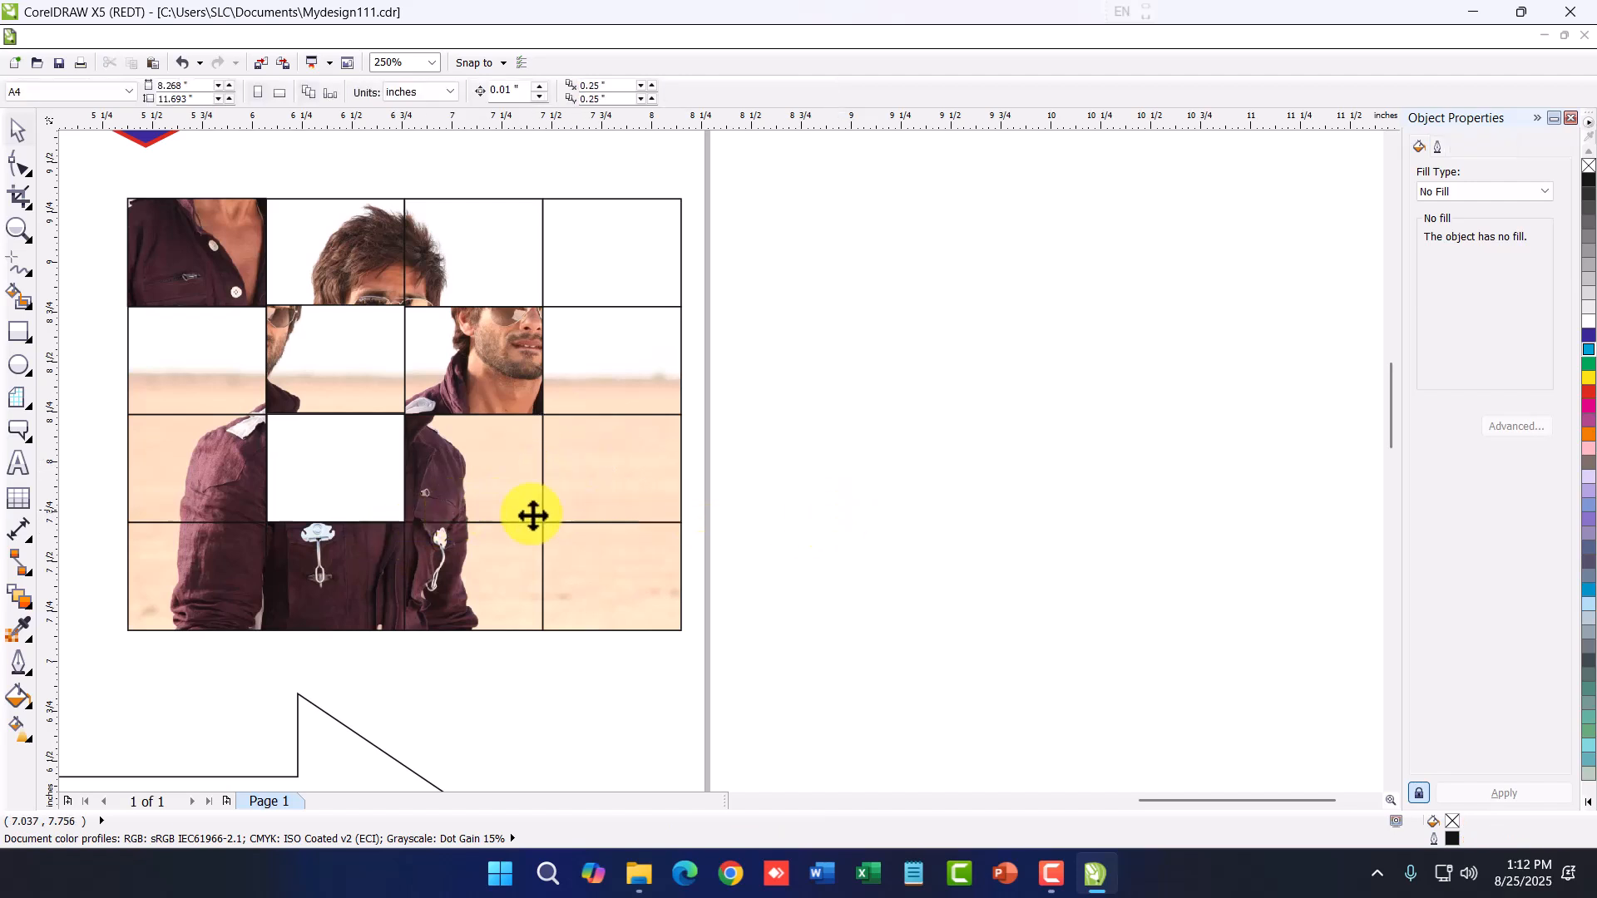
scroll(666, 458, down, 6)
scroll(613, 485, up, 4)
scroll(613, 477, down, 4)
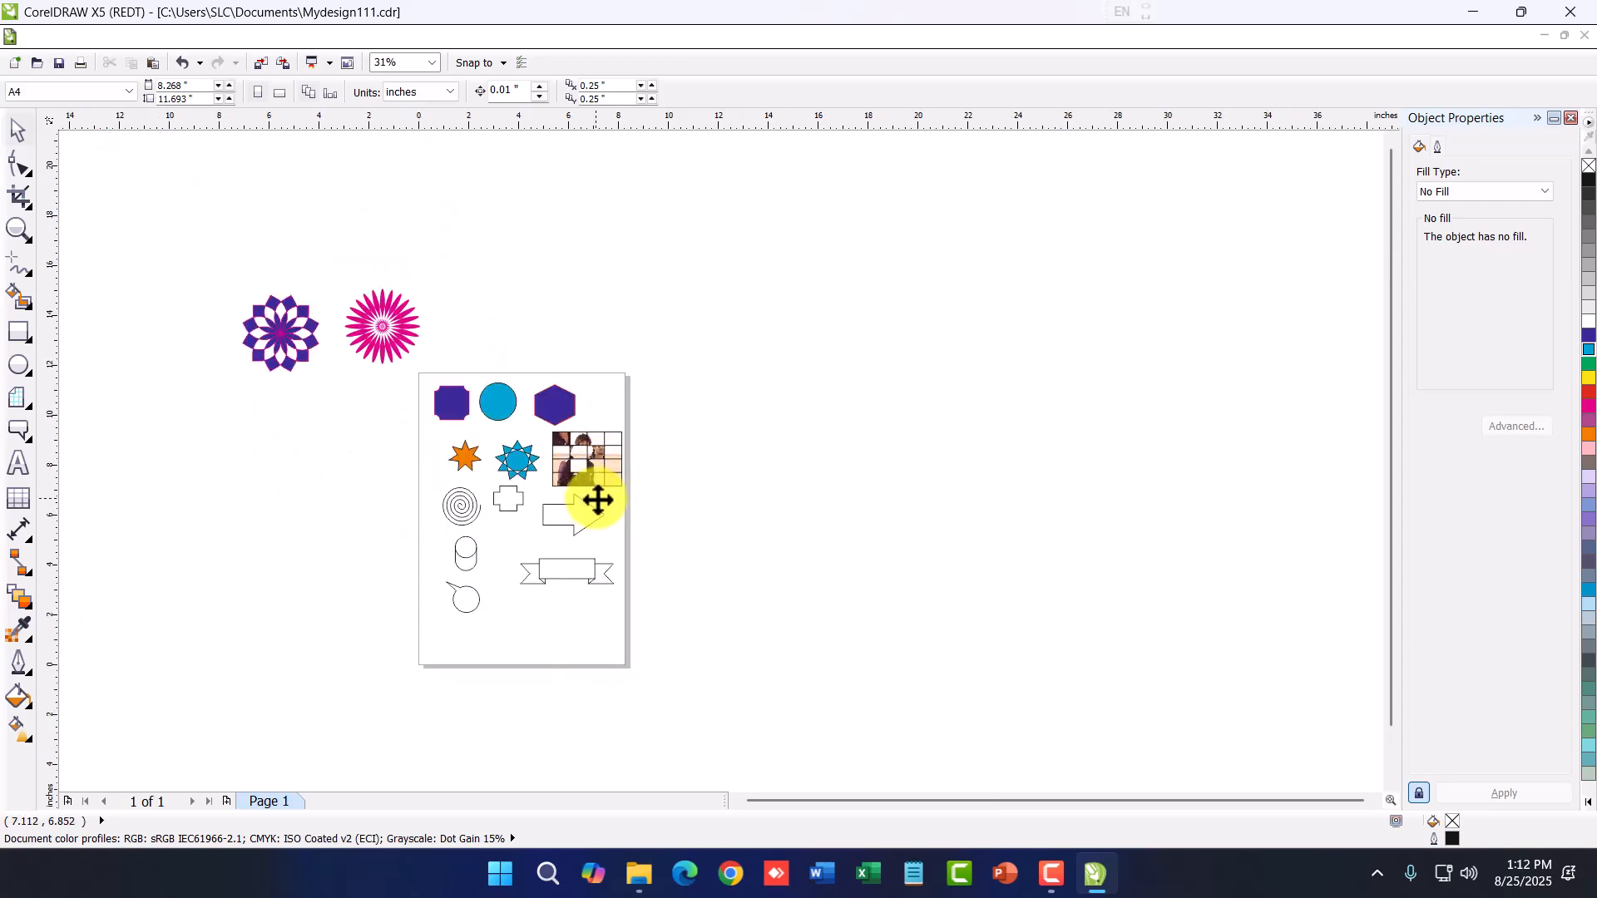
scroll(565, 453, up, 4)
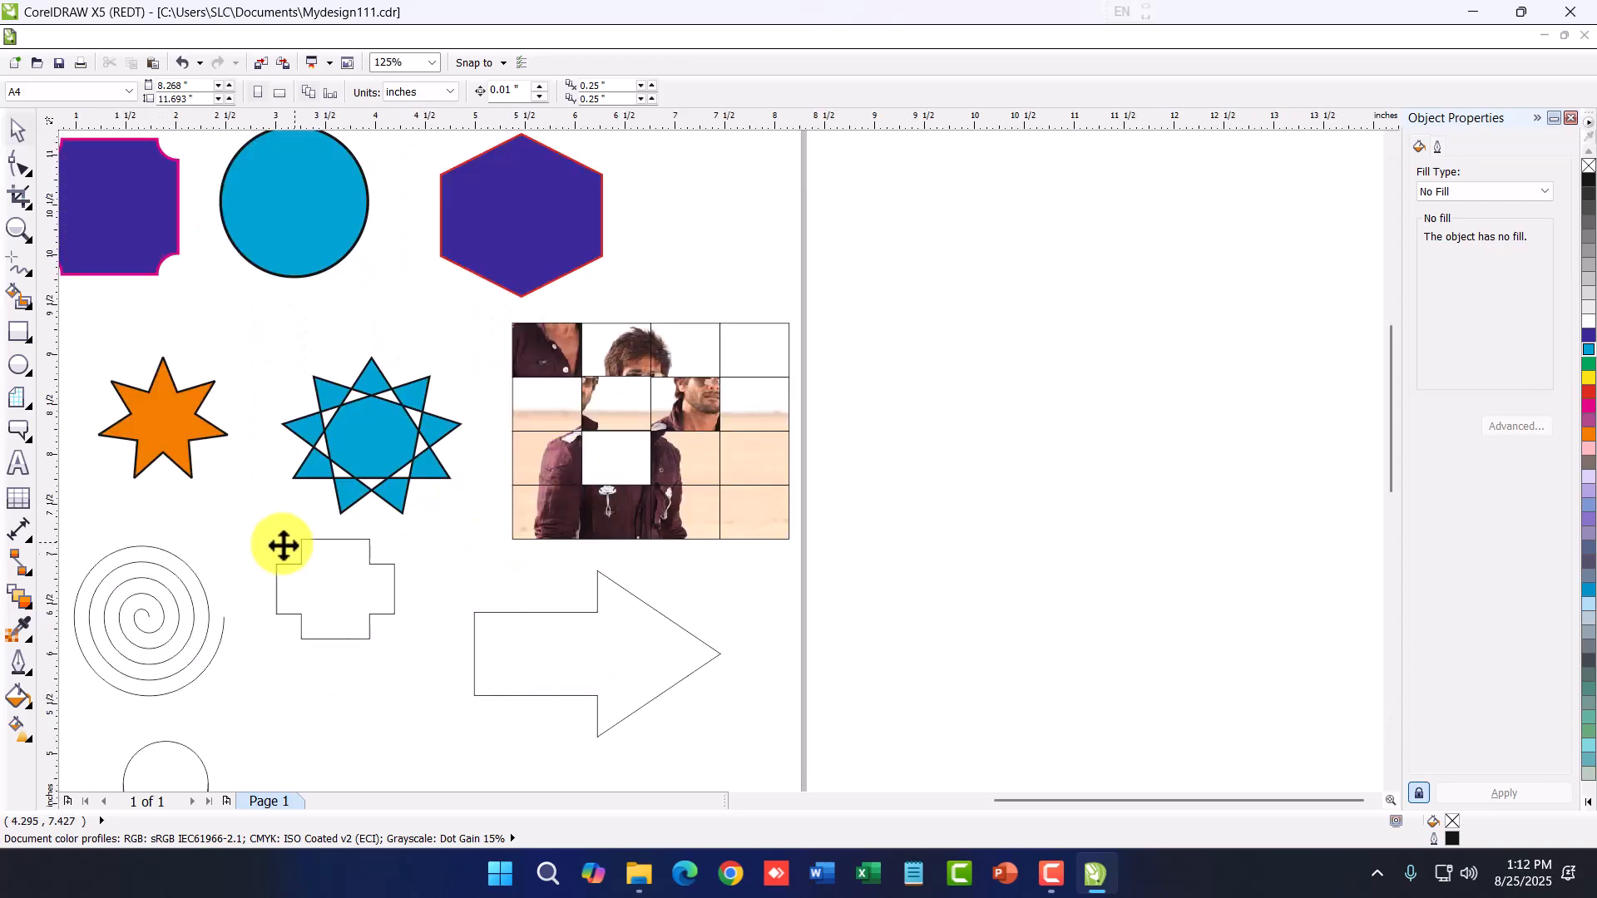
click(176, 615)
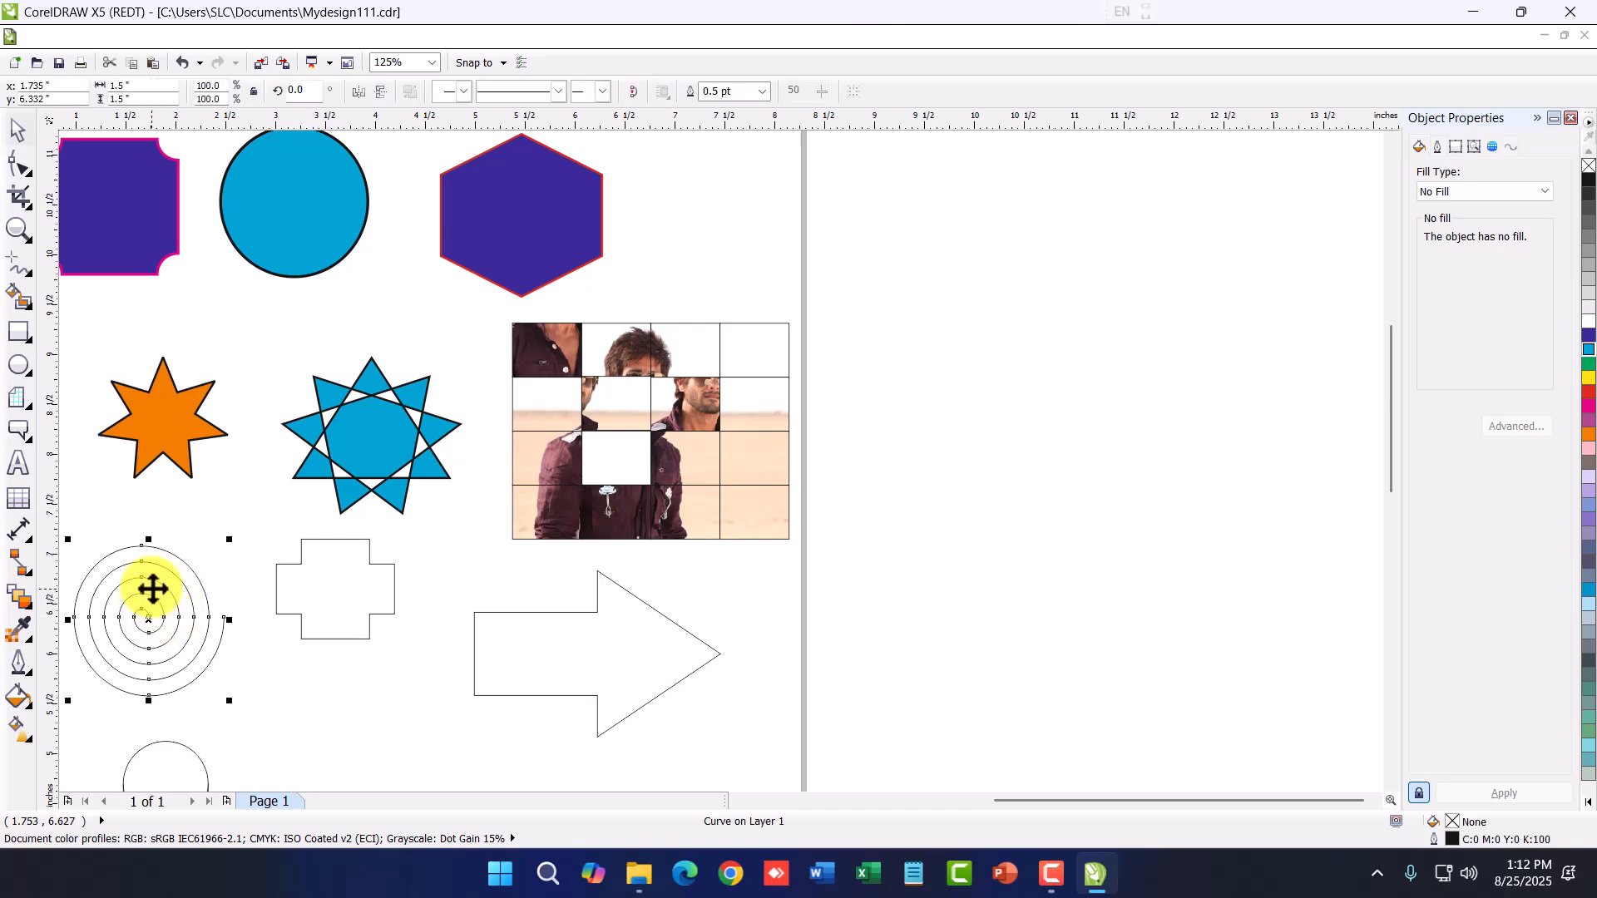
Draw a trial spiral with 5 revolutions in the empty area outside the page and delete it
scroll(1167, 360, up, 2)
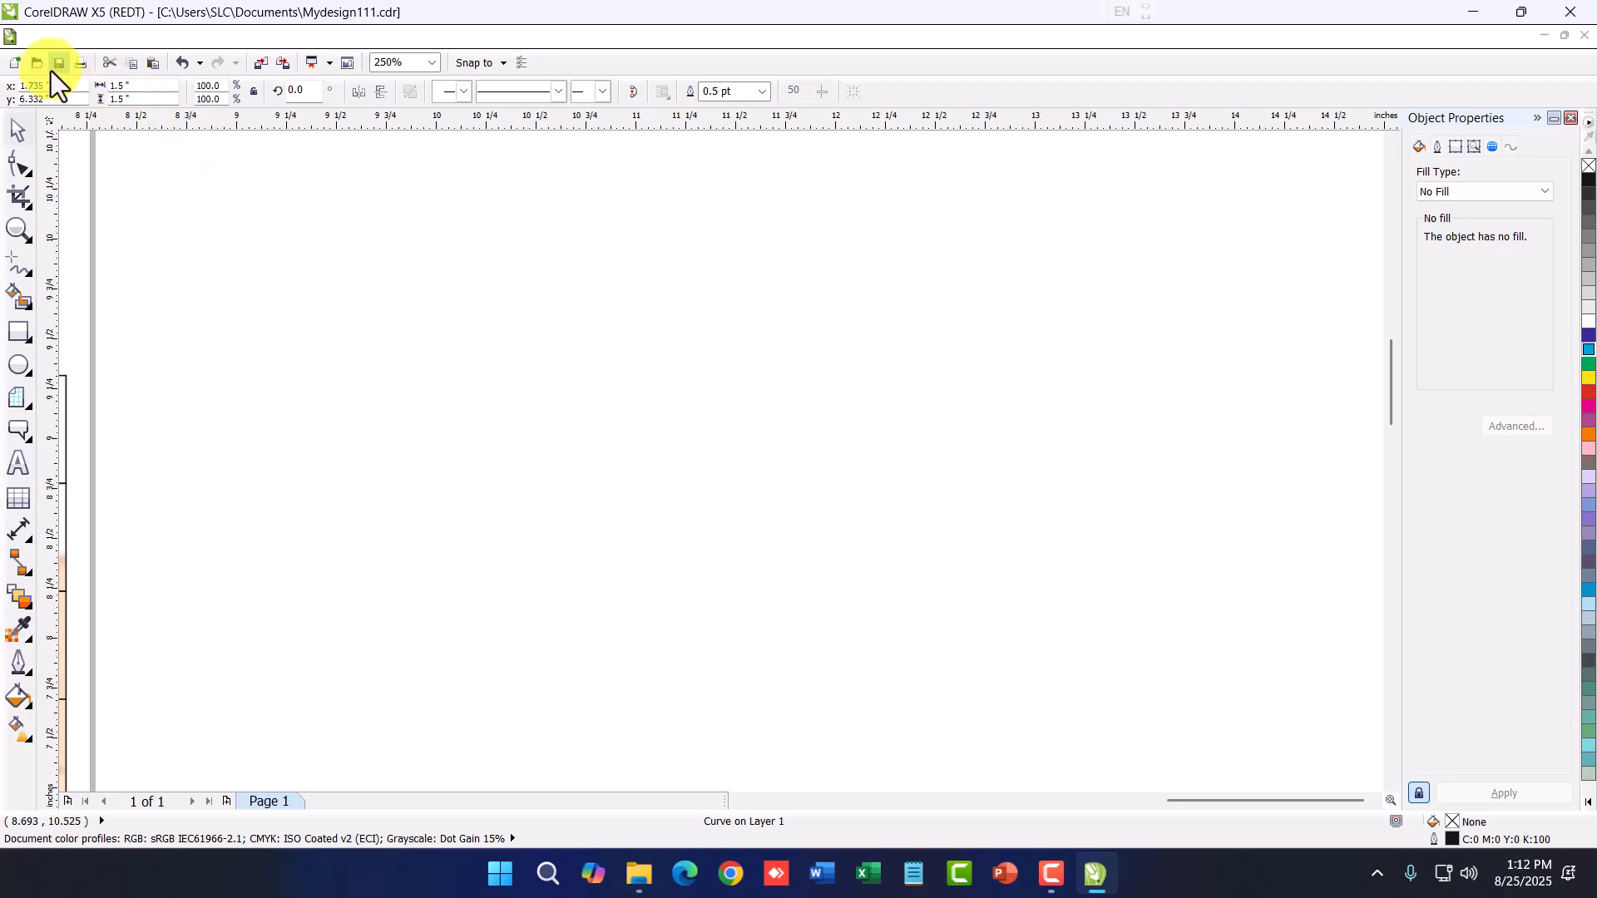
click(17, 396)
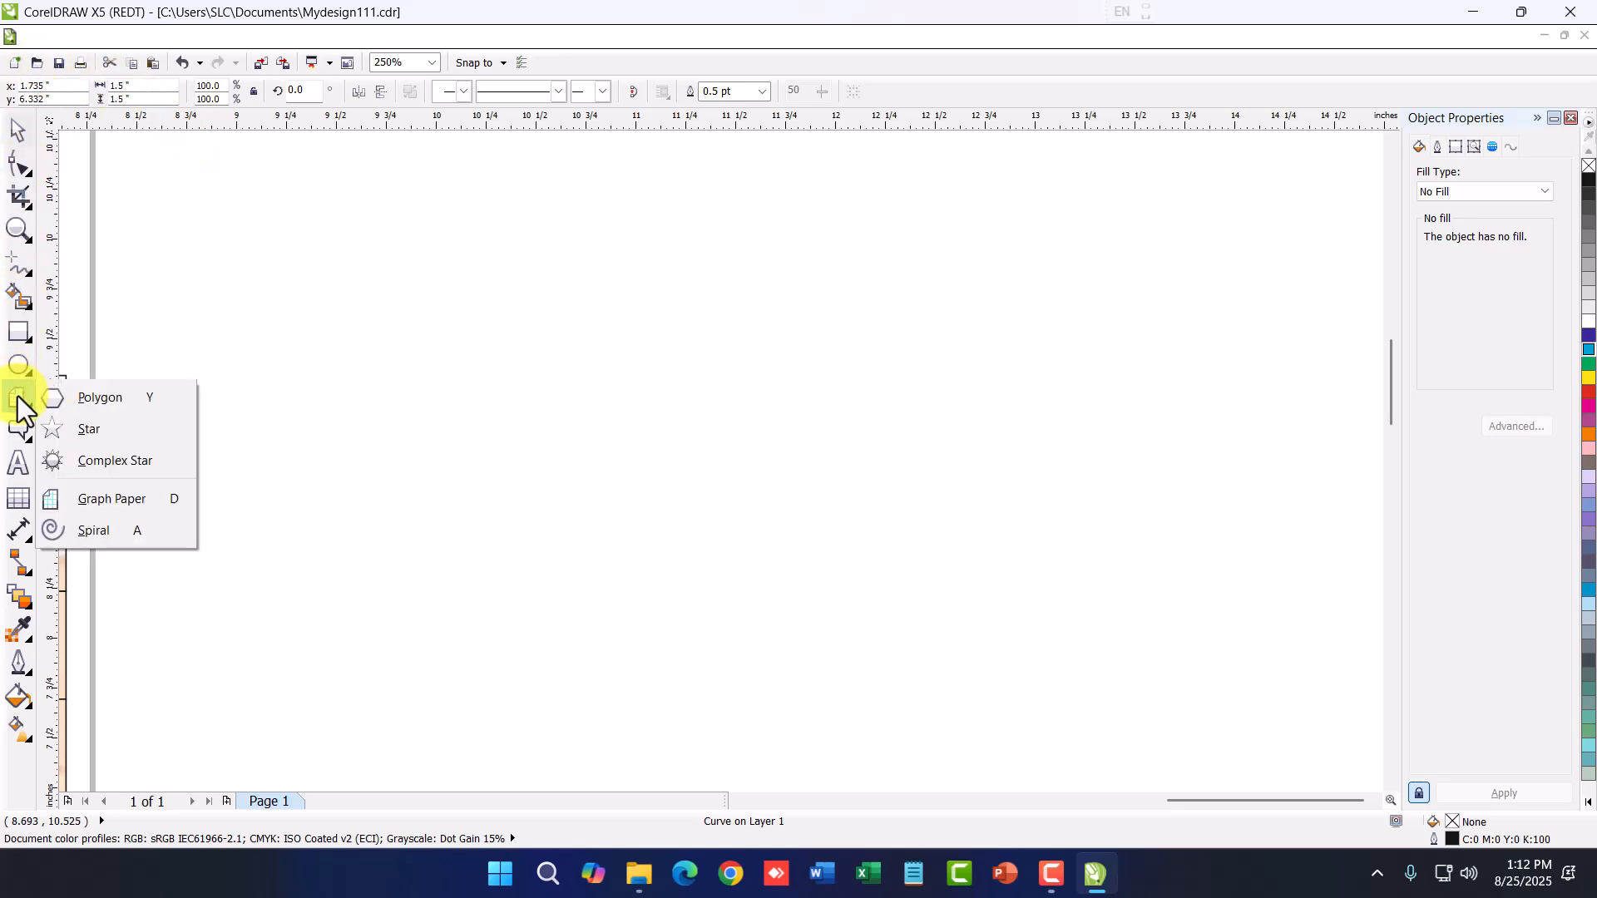
click(97, 535)
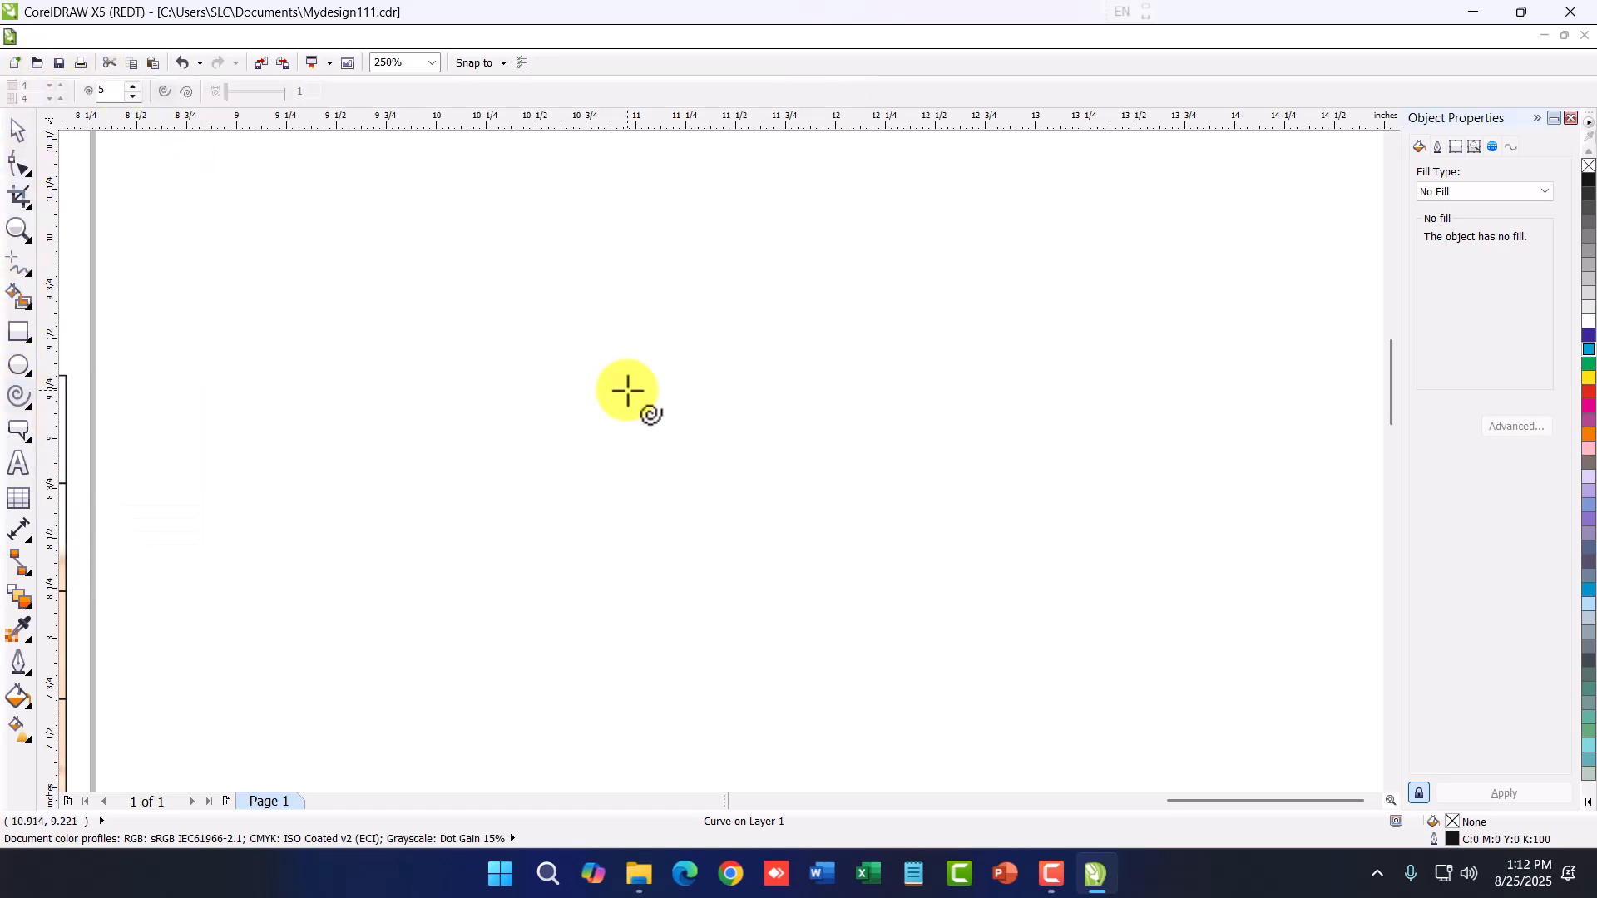
drag(381, 360, 579, 582)
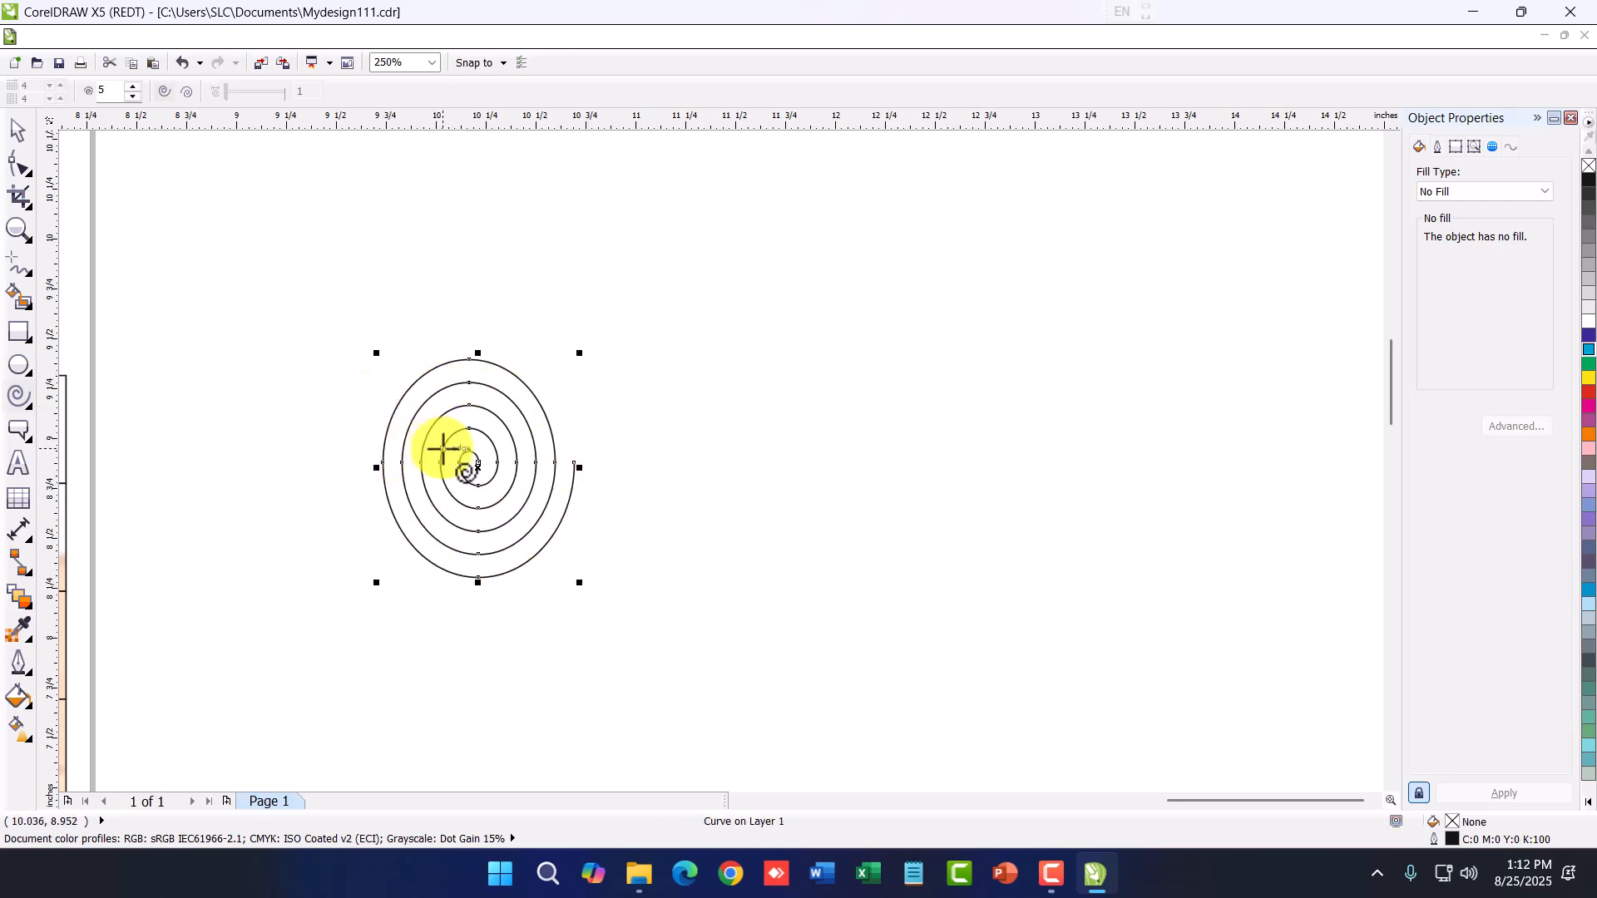
key(Delete)
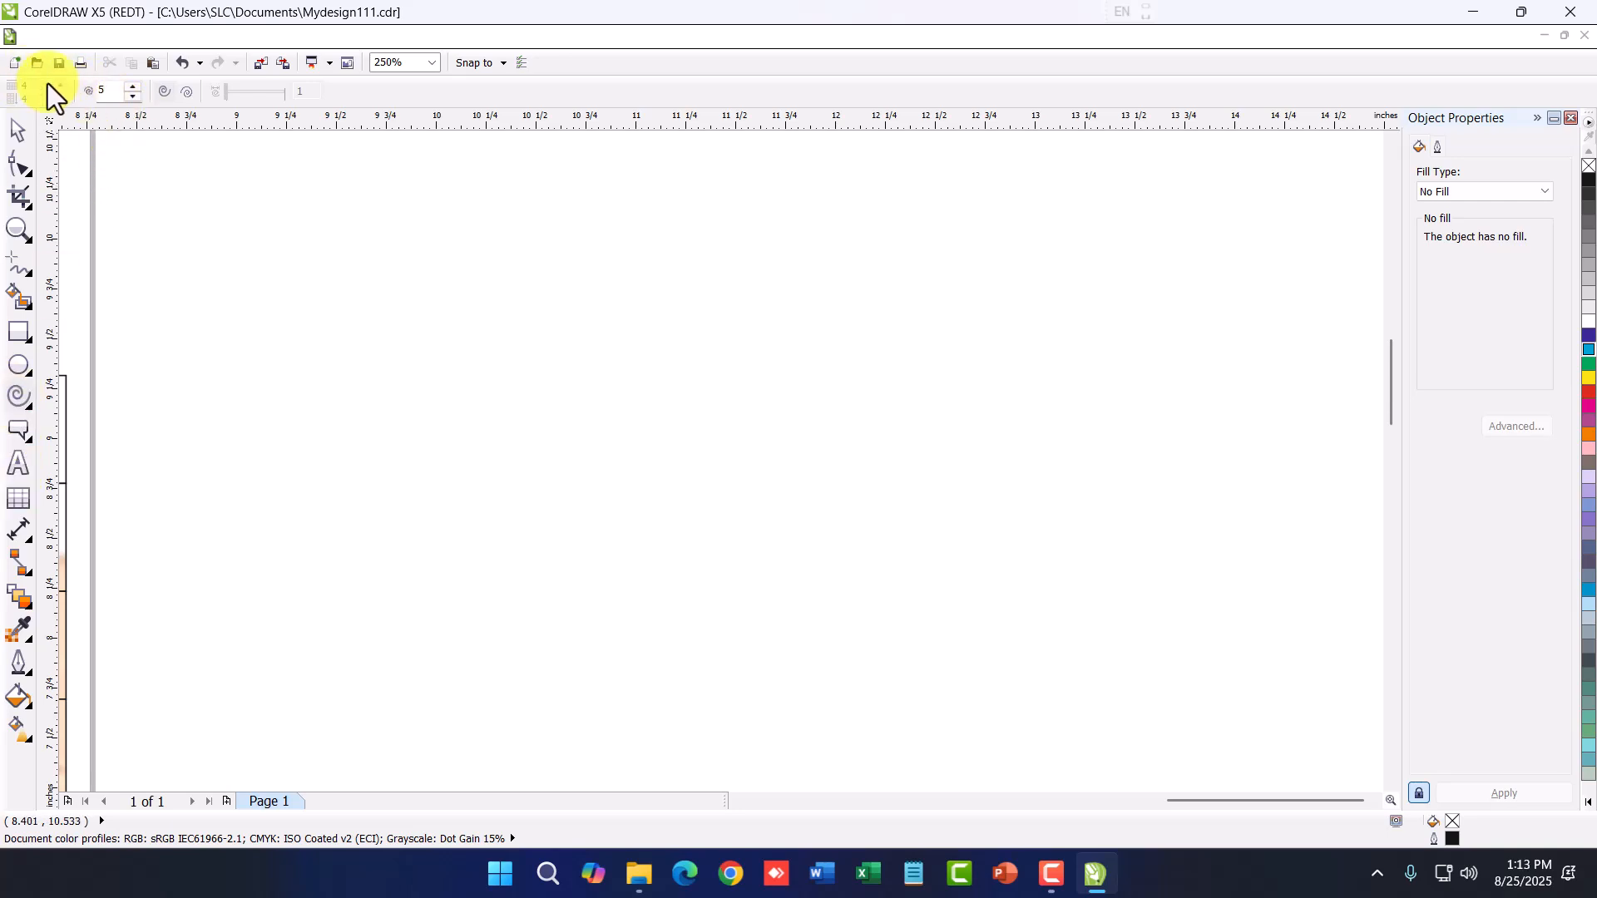
Draw a spiral with 3 revolutions, about 0.83 by 0.85 in, outside the page and set its outline width to 1.0 pt
click(133, 97)
click(133, 97)
drag(282, 325, 450, 497)
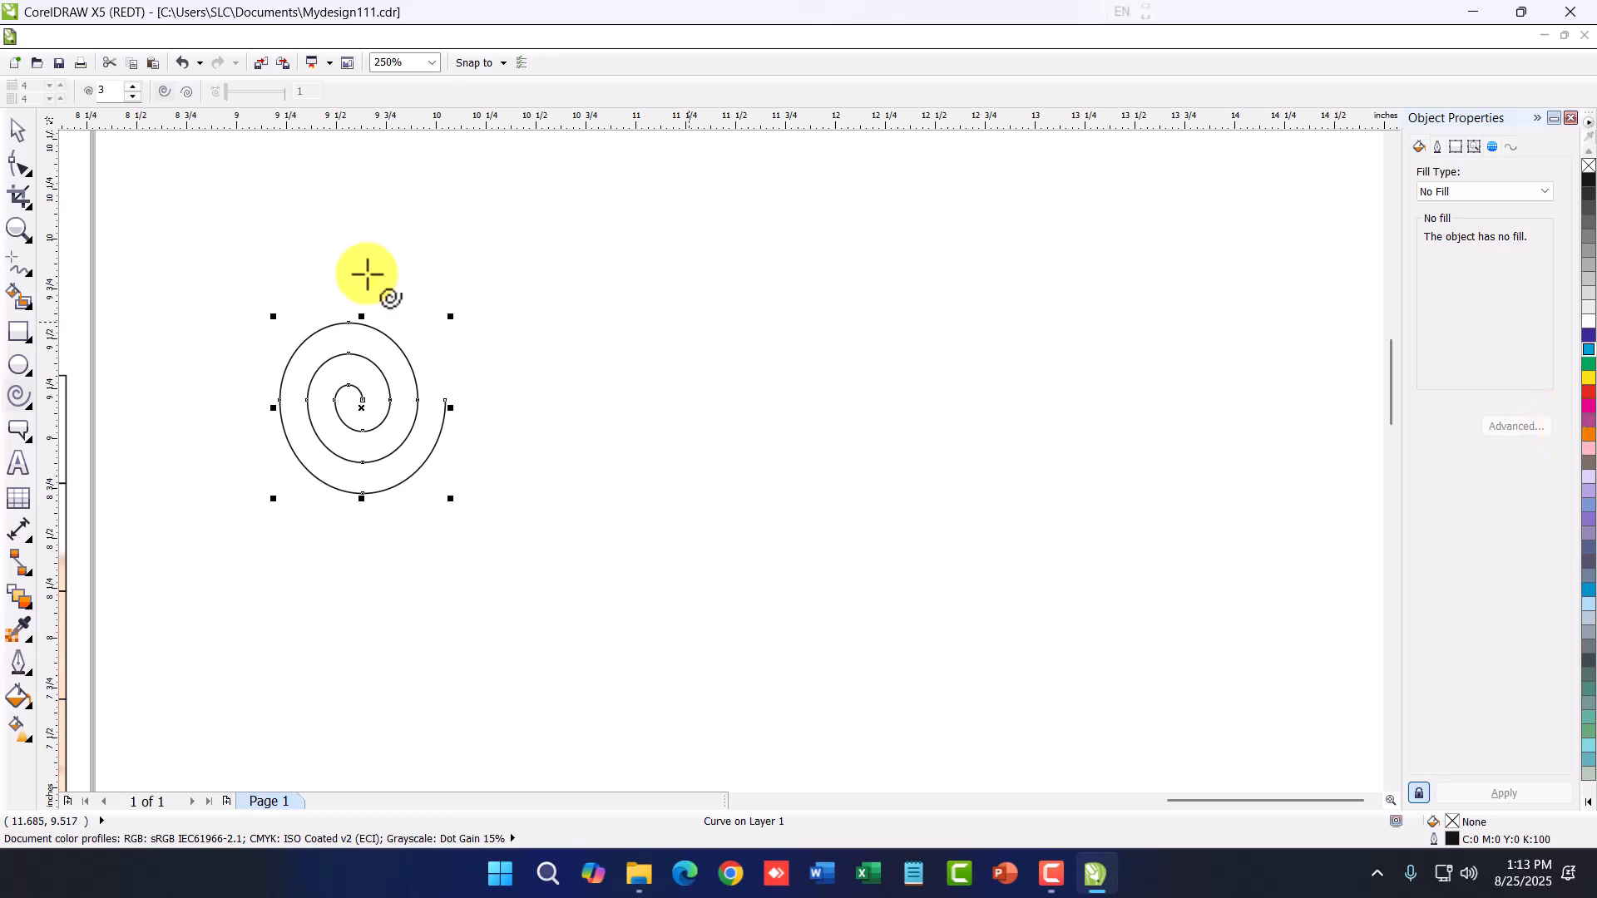
click(17, 138)
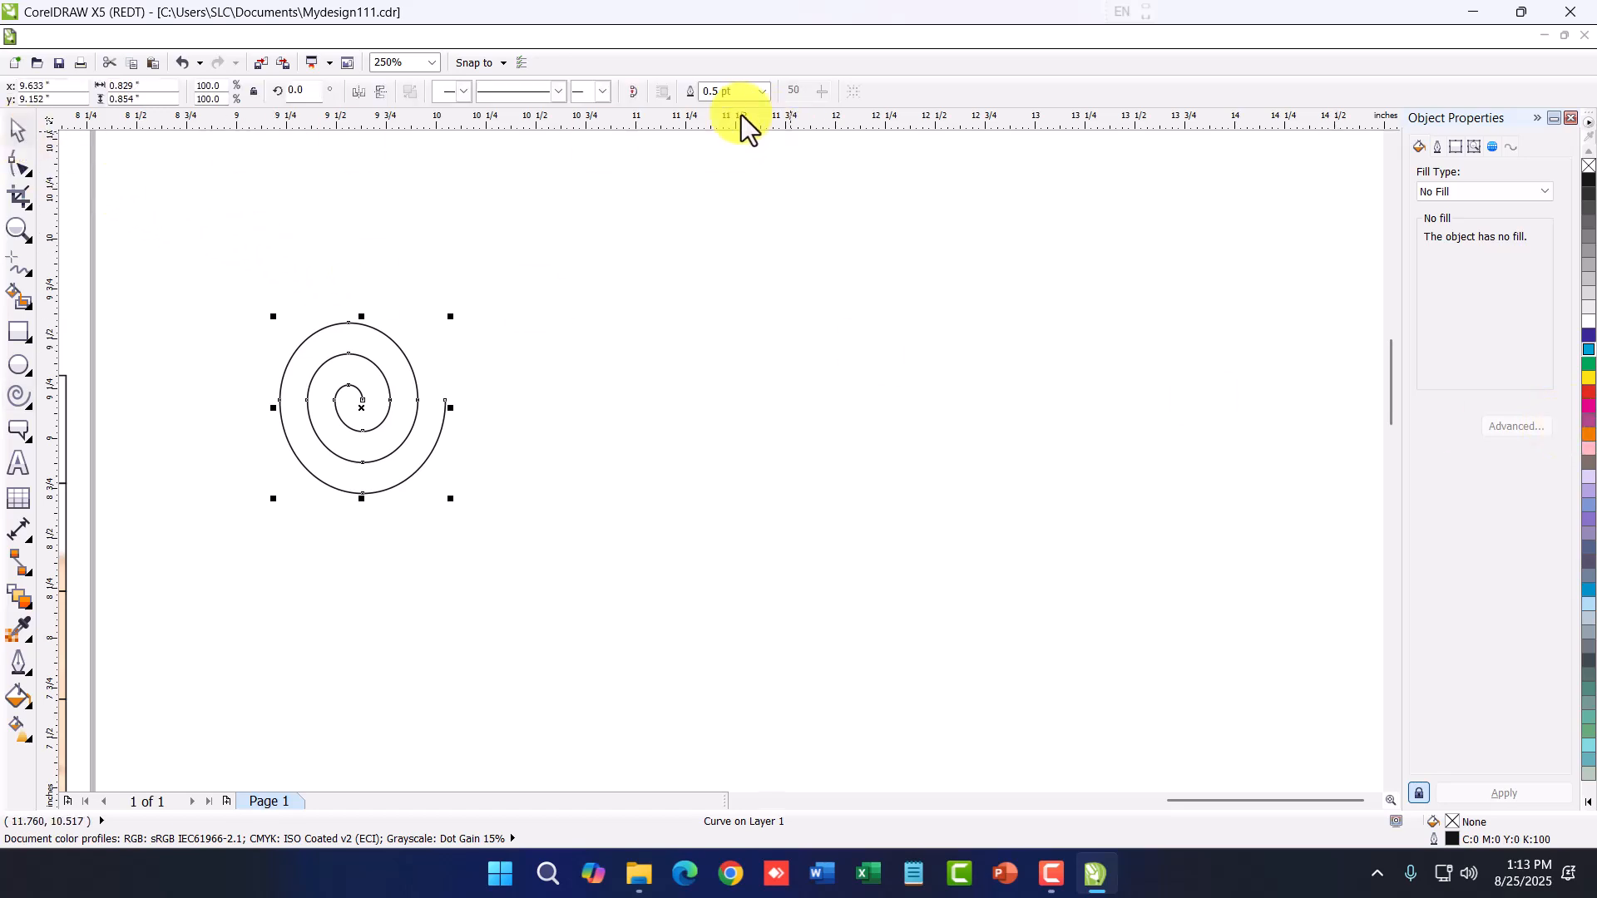
click(760, 93)
click(720, 163)
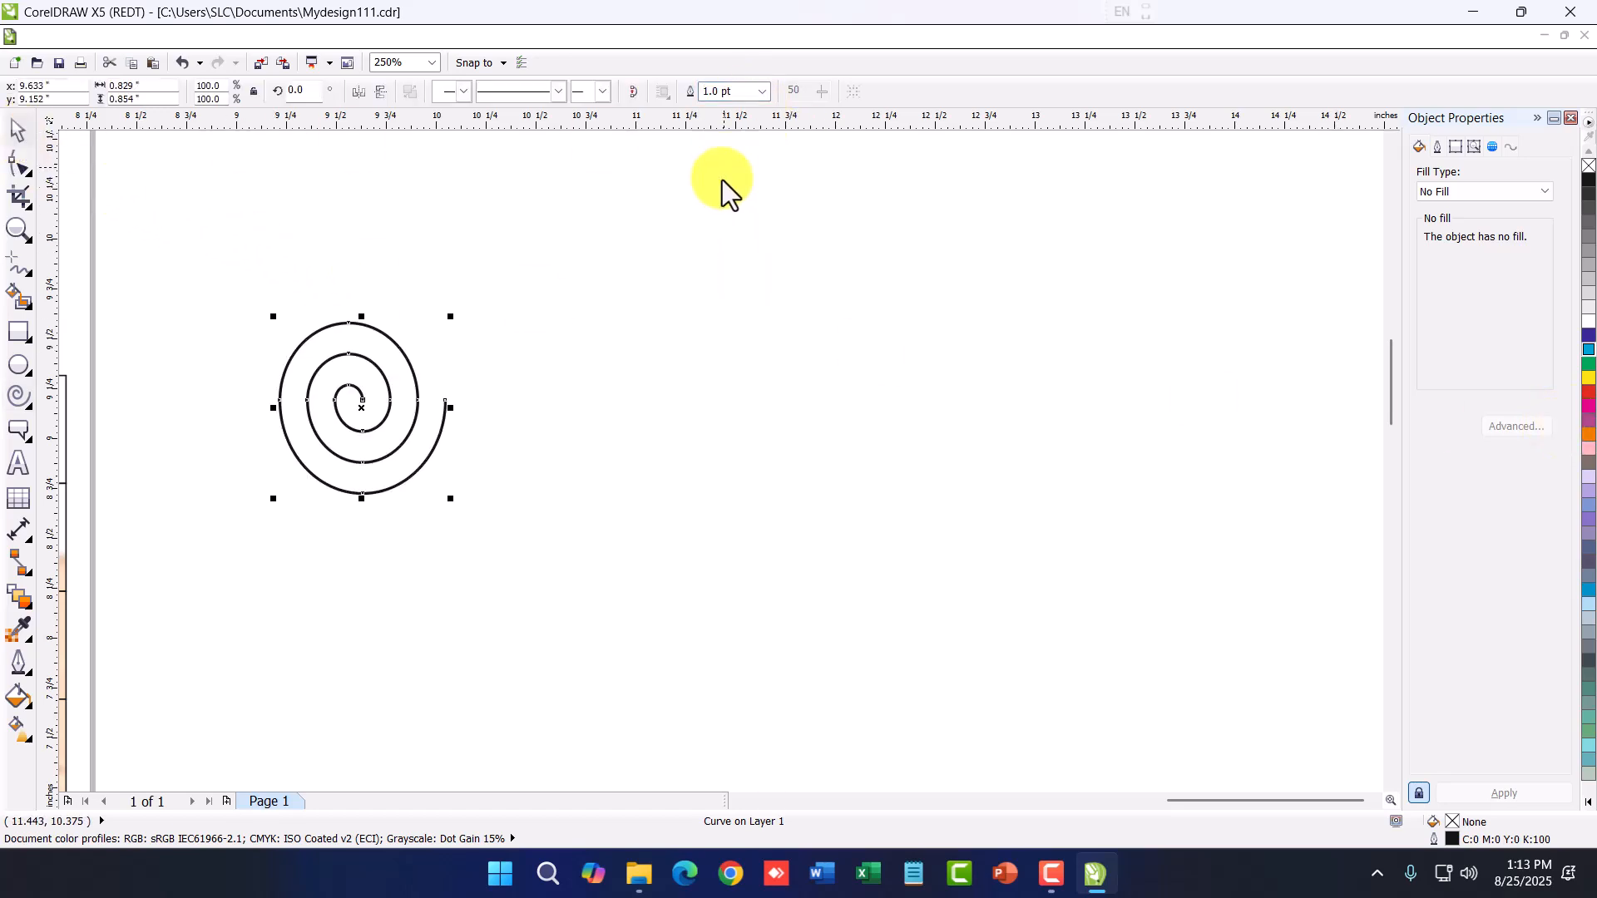
Colour the spiral's outline dark blue (C:100 M:100 Y:0 K:0) and stretch it horizontally to about 1.14 in wide
right_click(1587, 358)
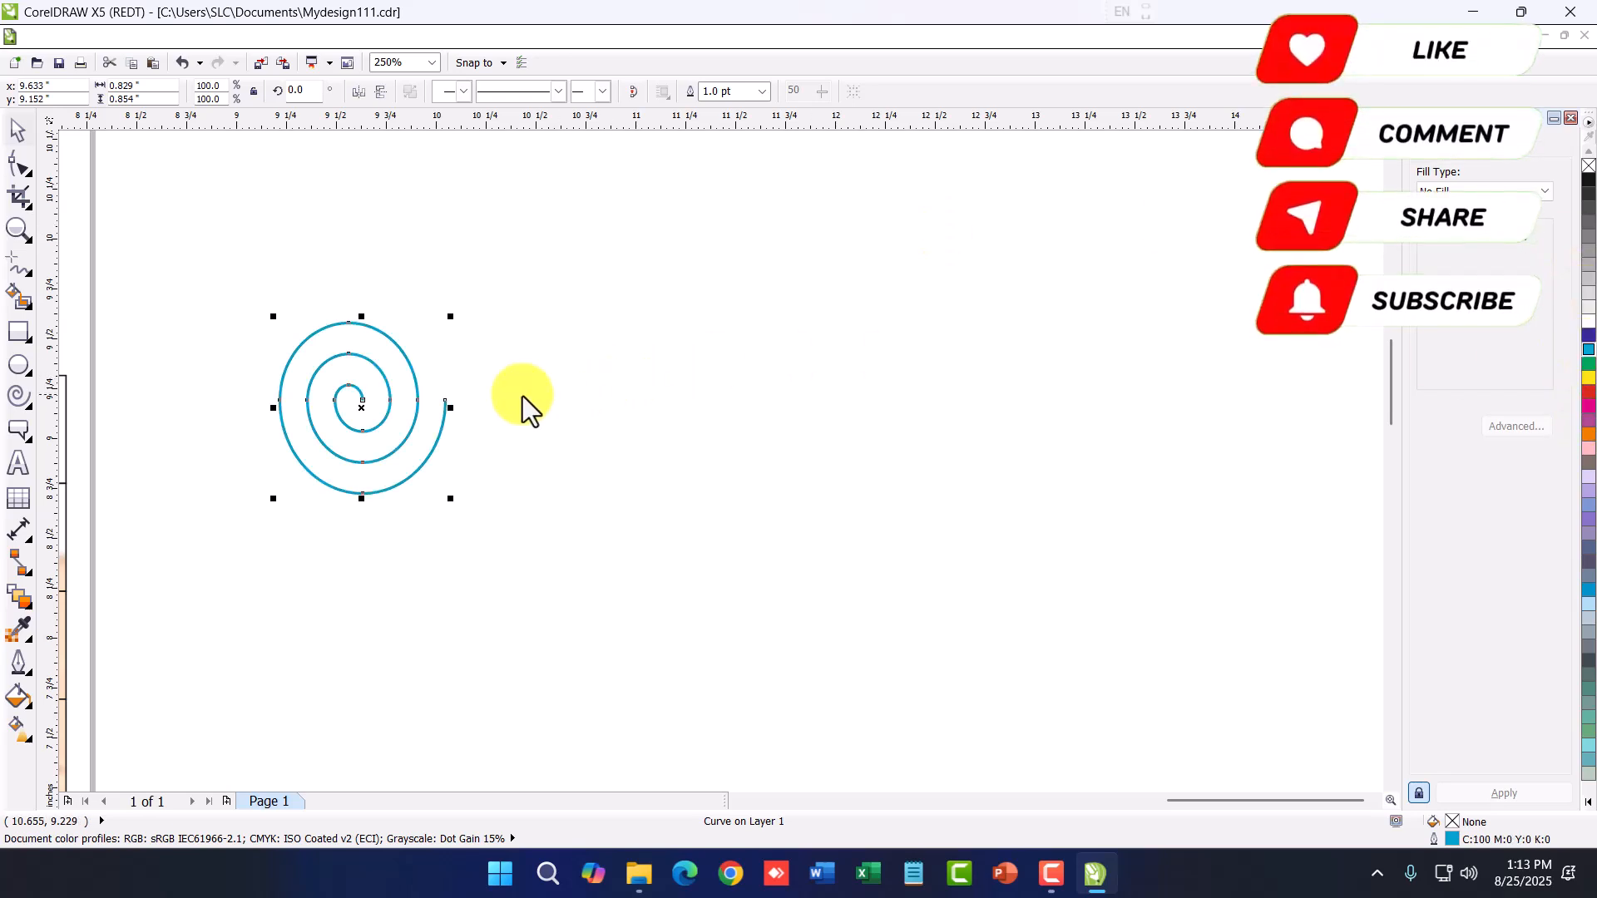
right_click(1587, 335)
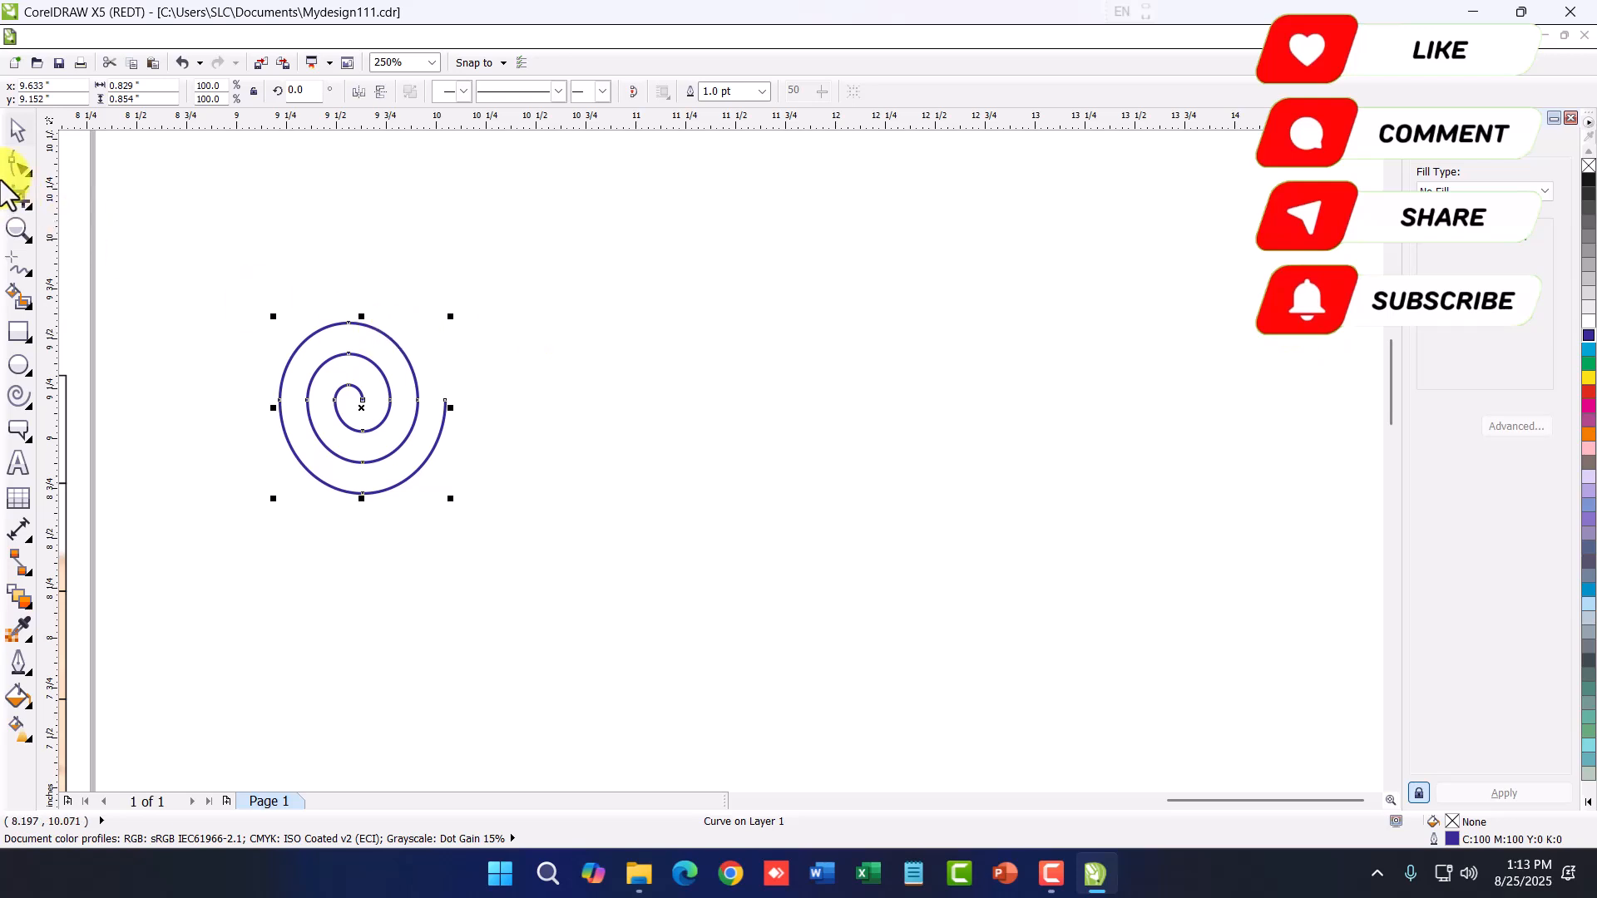
drag(451, 407, 510, 426)
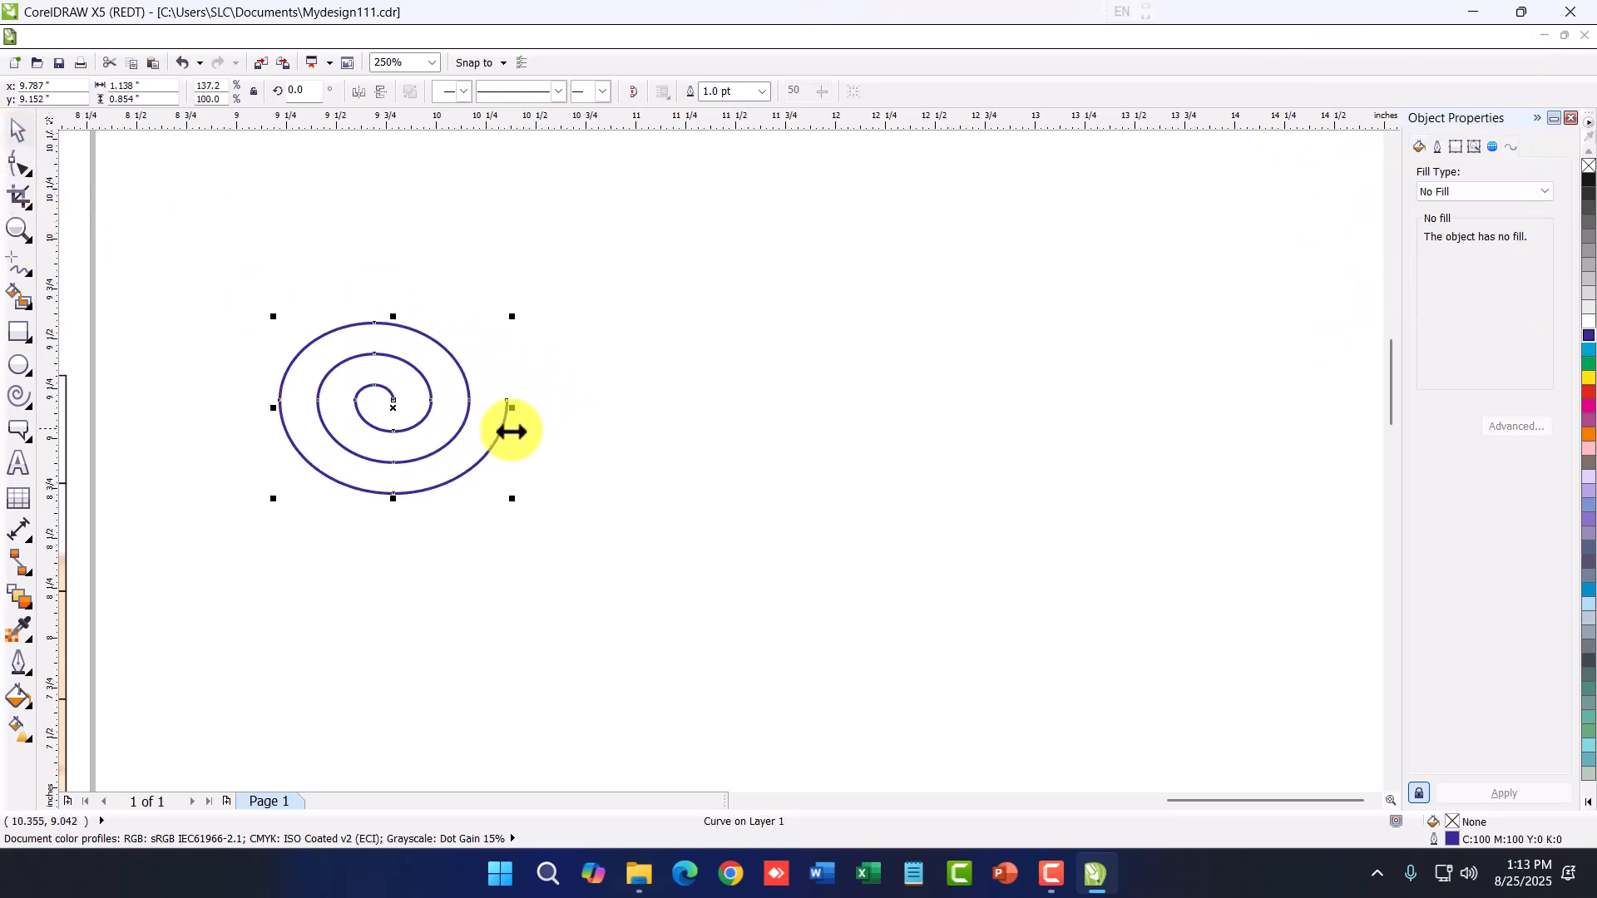
Stretch the dark blue spiral vertically to about 1.03 in tall
drag(392, 315, 393, 279)
scroll(418, 450, down, 3)
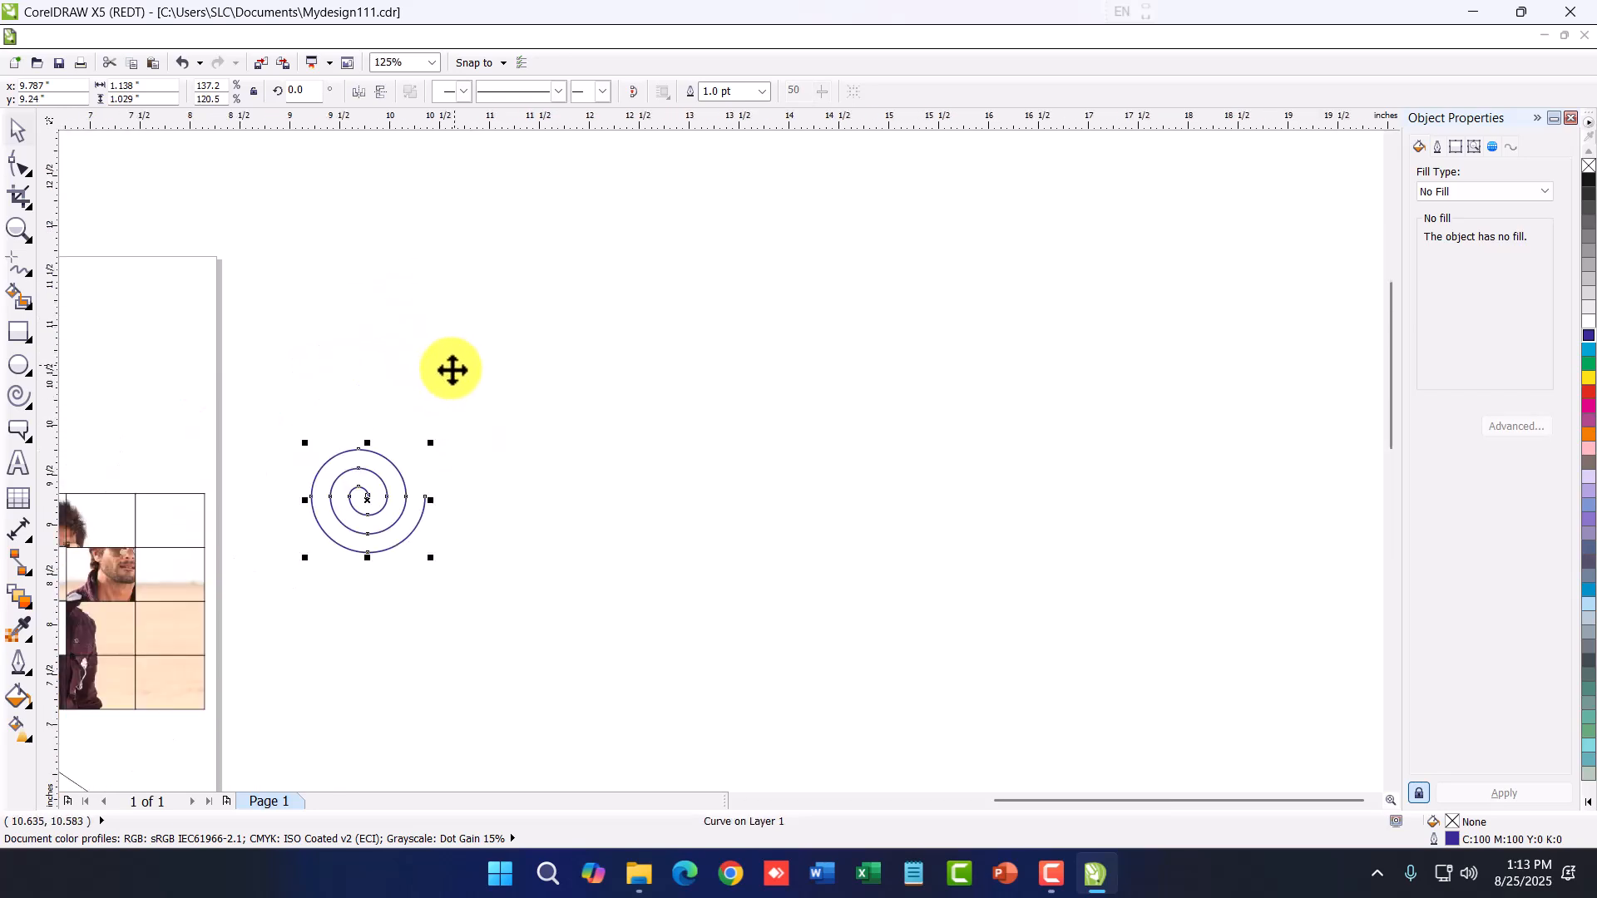
scroll(371, 507, up, 2)
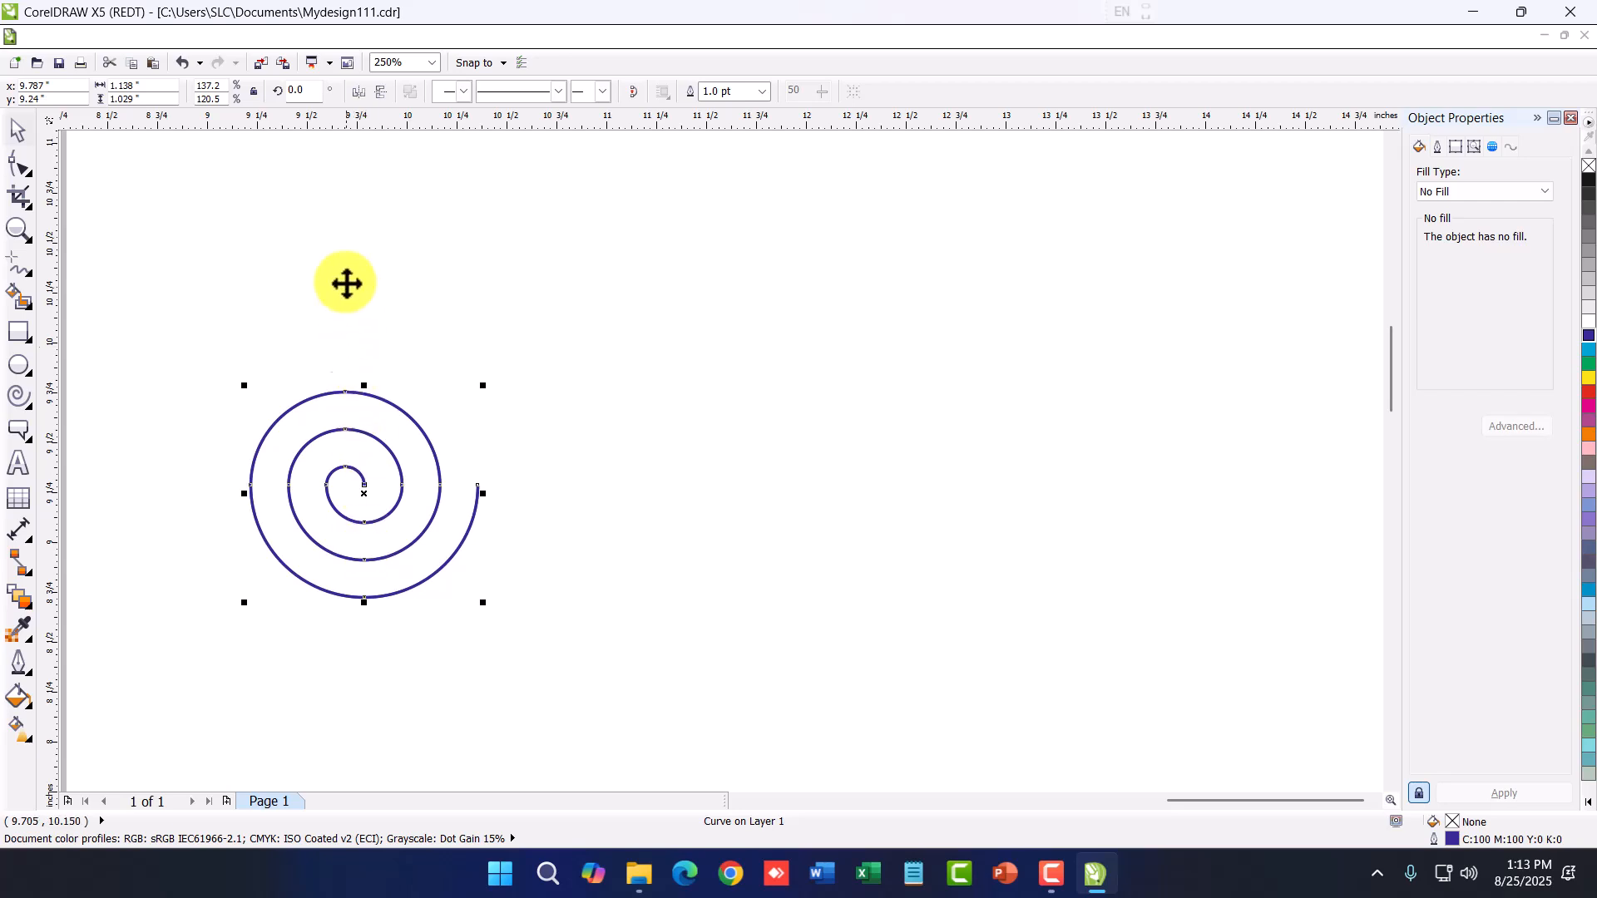
Make a horizontally mirrored copy of the spiral and move it about 1.14 in to the right so the outer ends meet
click(361, 97)
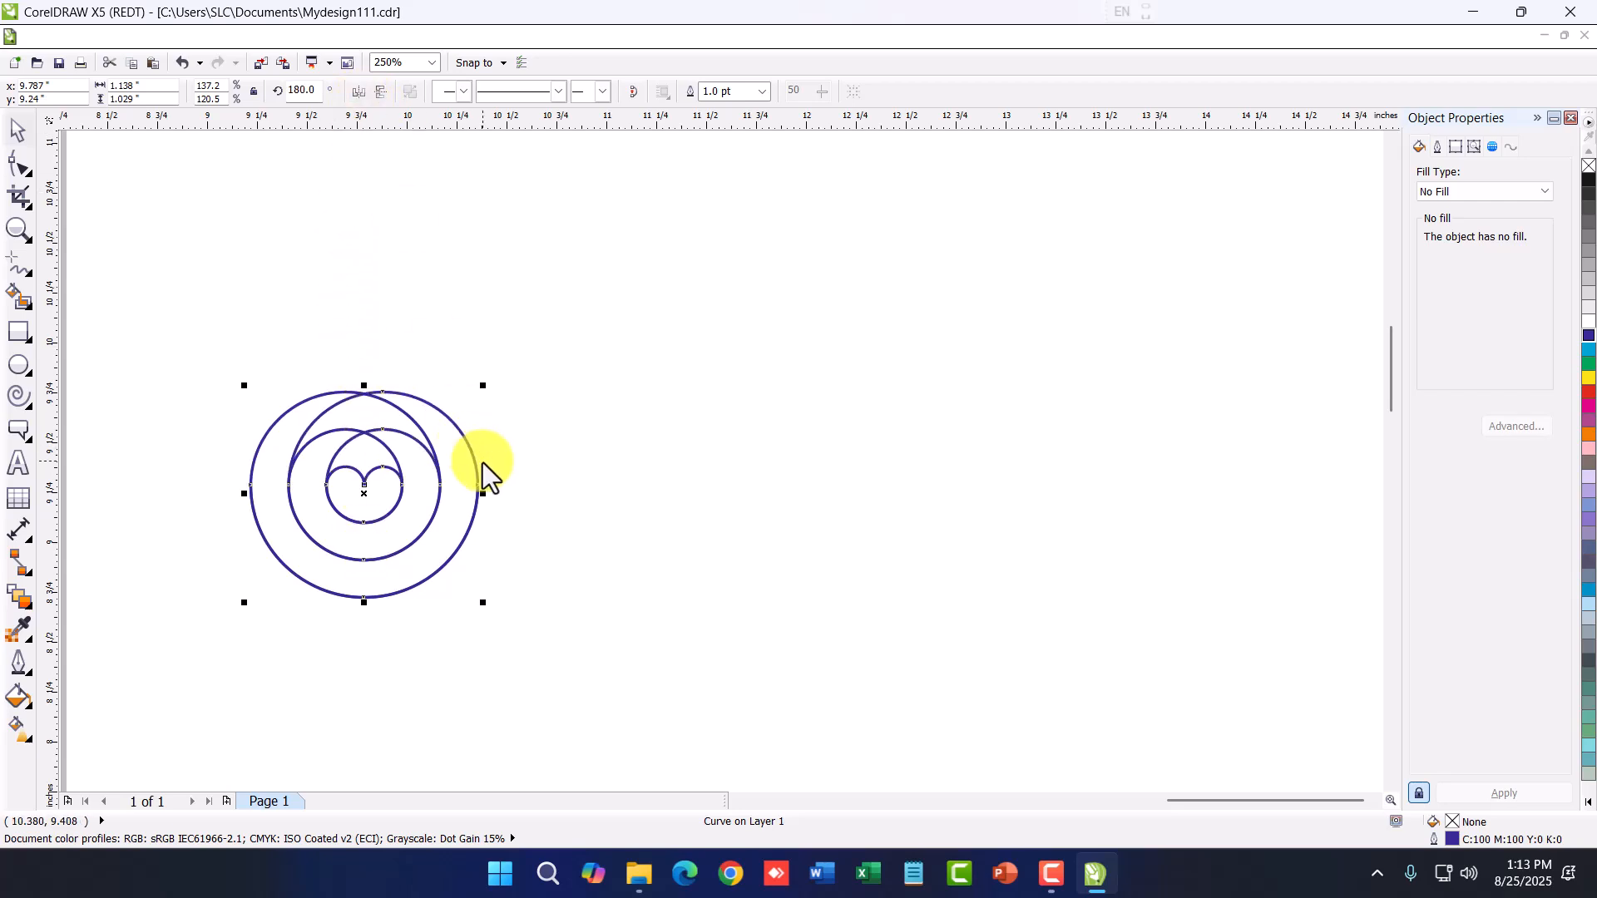
key(Right)
key(Right)
key(Right)
key(Right)
key(Right)
key(Right)
key(Right)
key(Right)
key(Right)
key(Right)
key(Right)
key(Right)
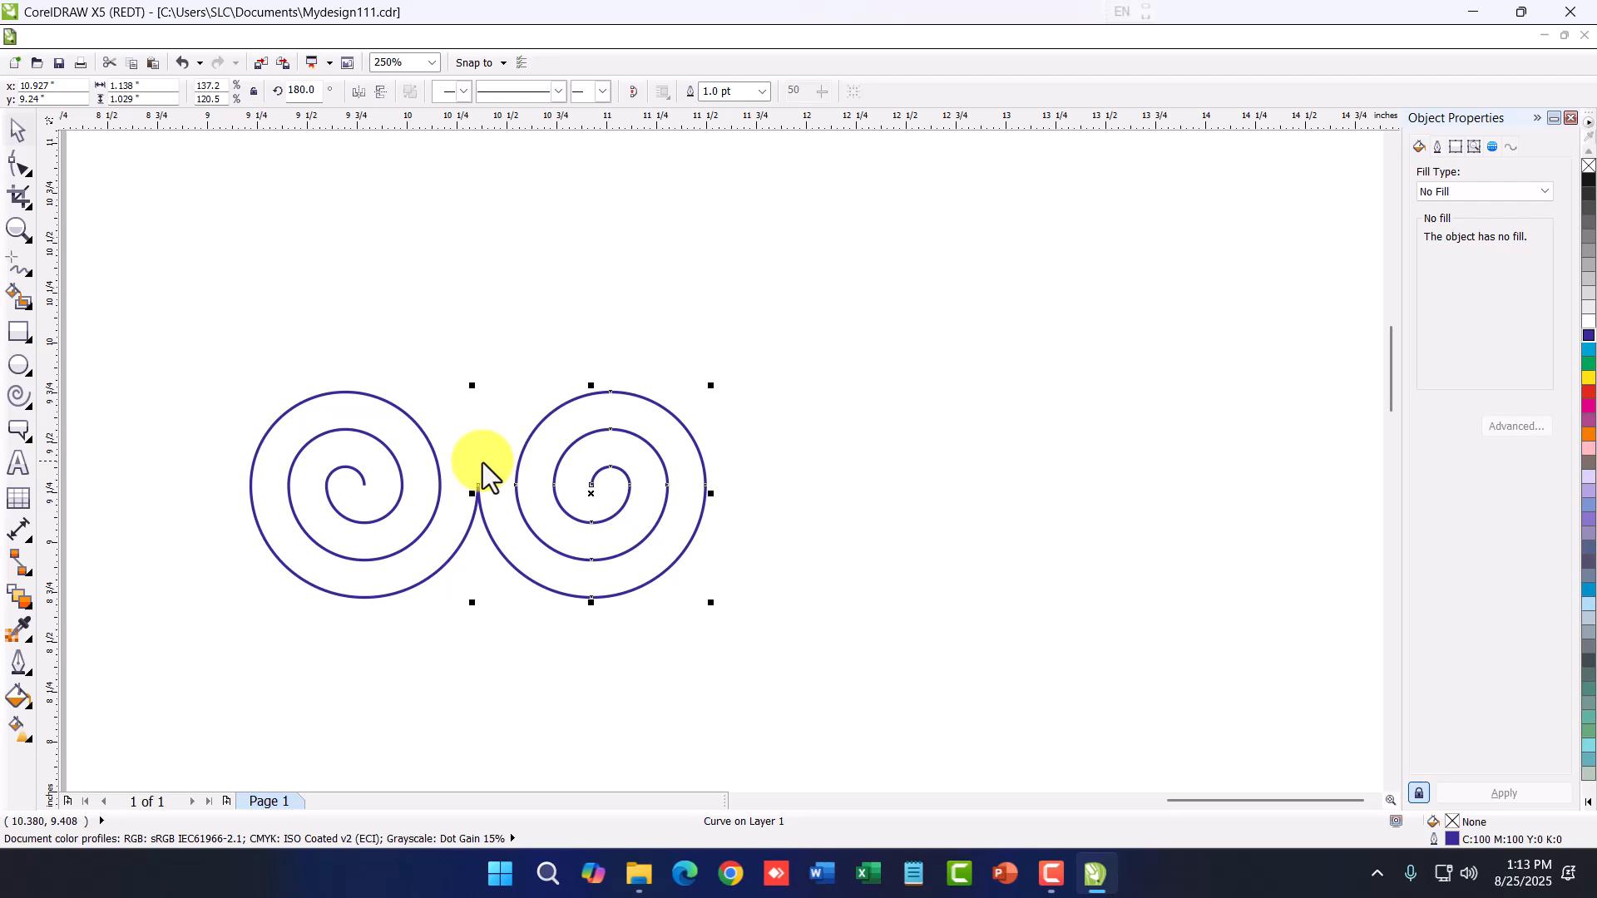
click(488, 437)
Duplicate both spirals, move the copies up about 0.52 in and mirror them vertically
drag(219, 343, 699, 675)
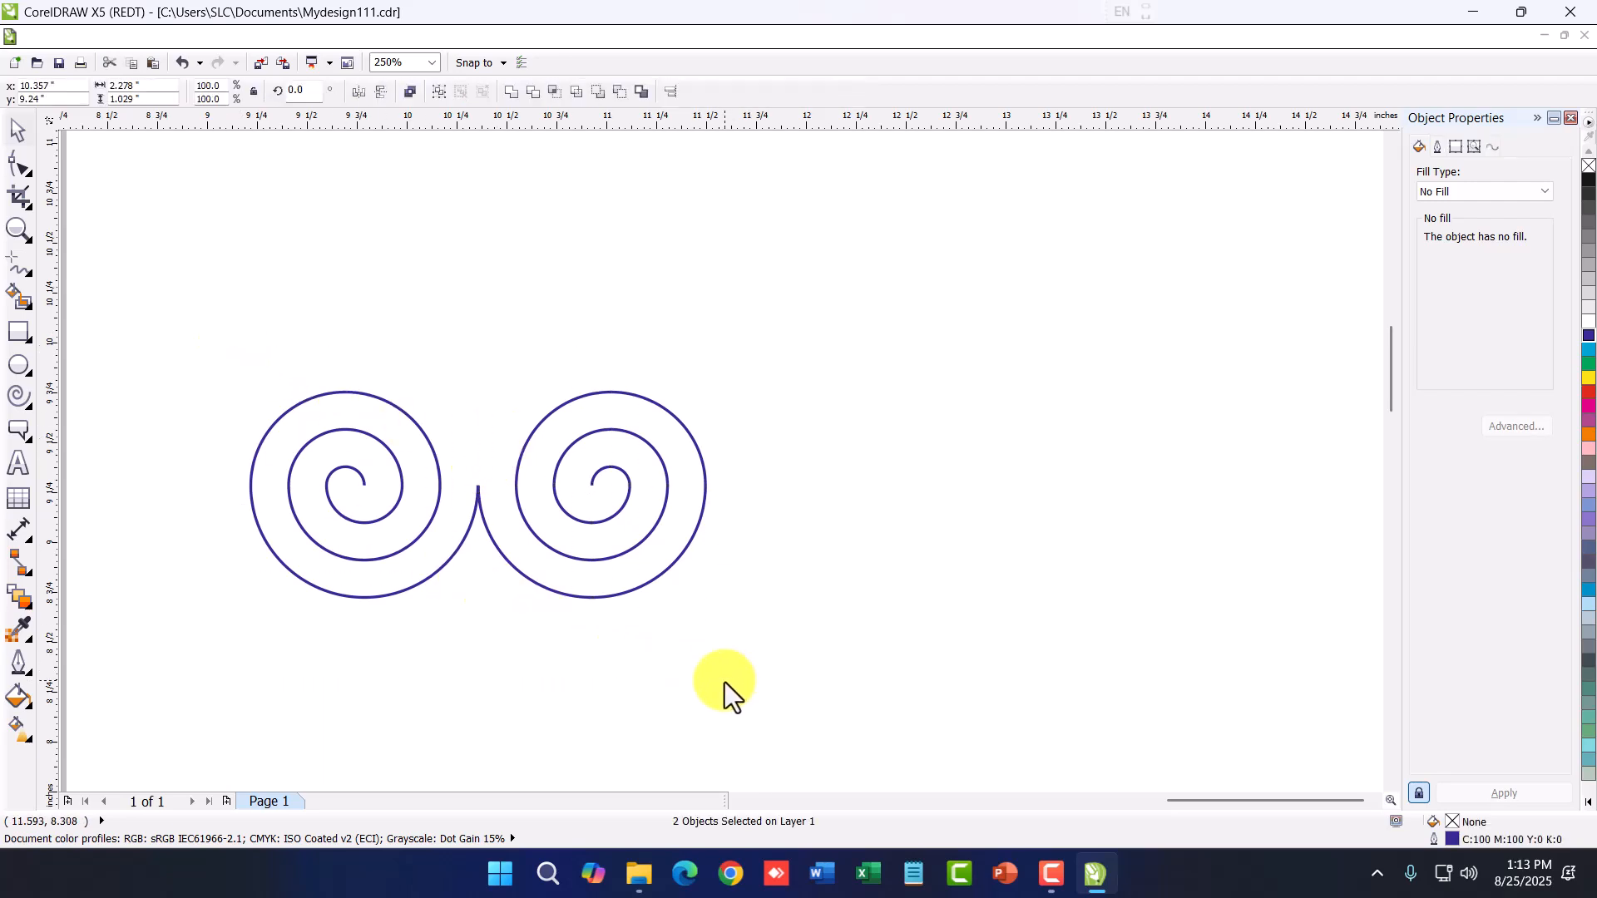
key(plus)
key(Up)
key(Up)
key(Up)
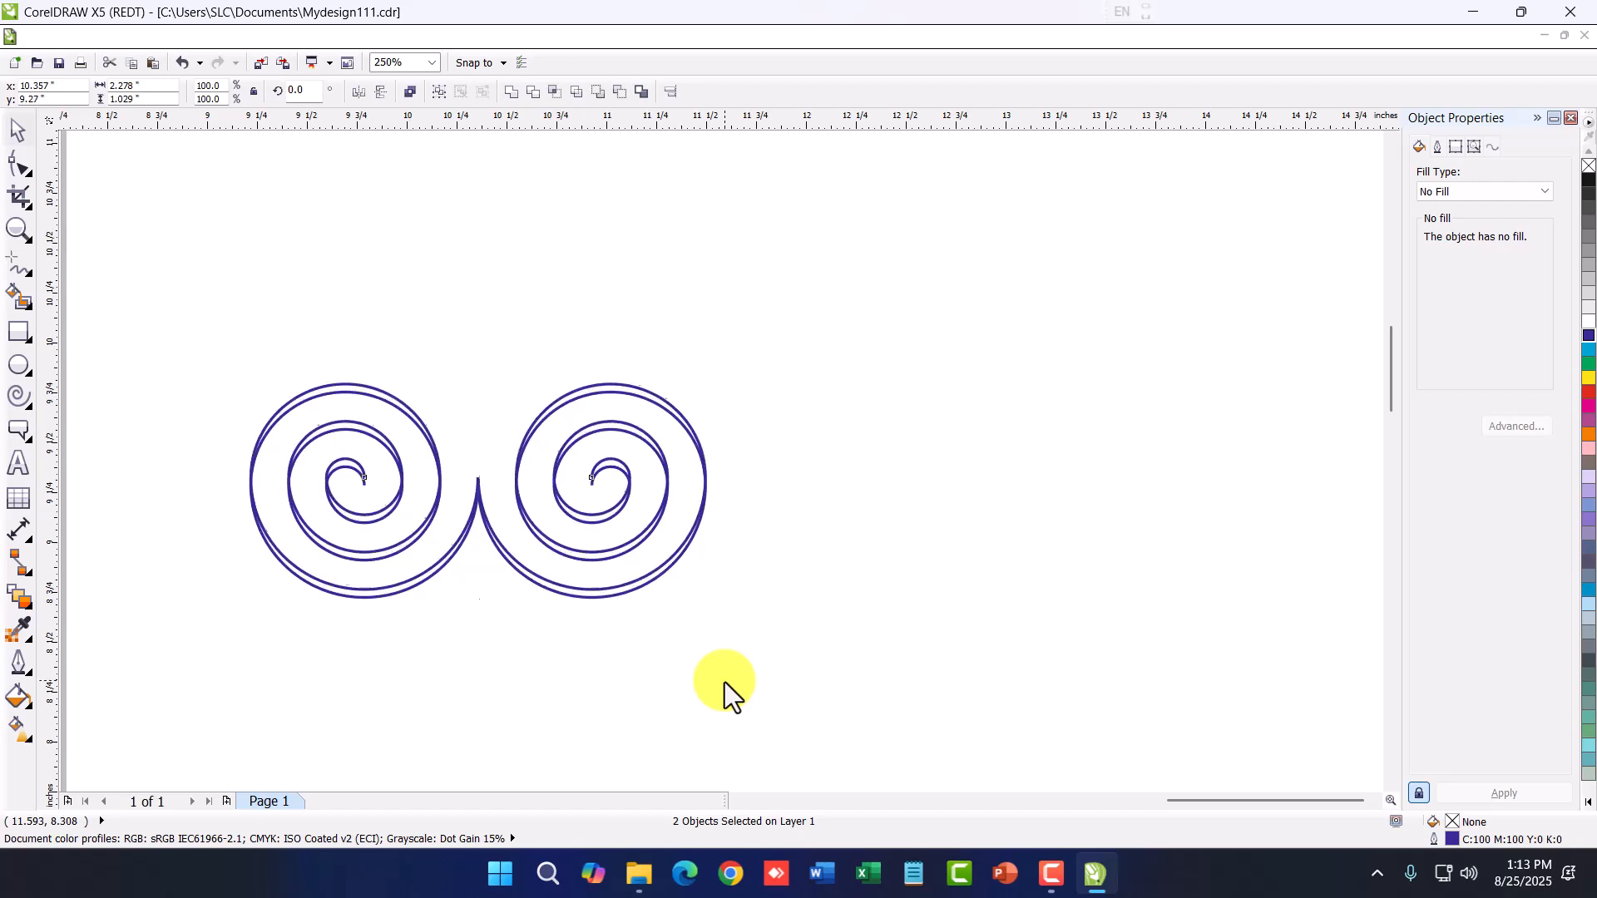
key(Up)
key(Up)
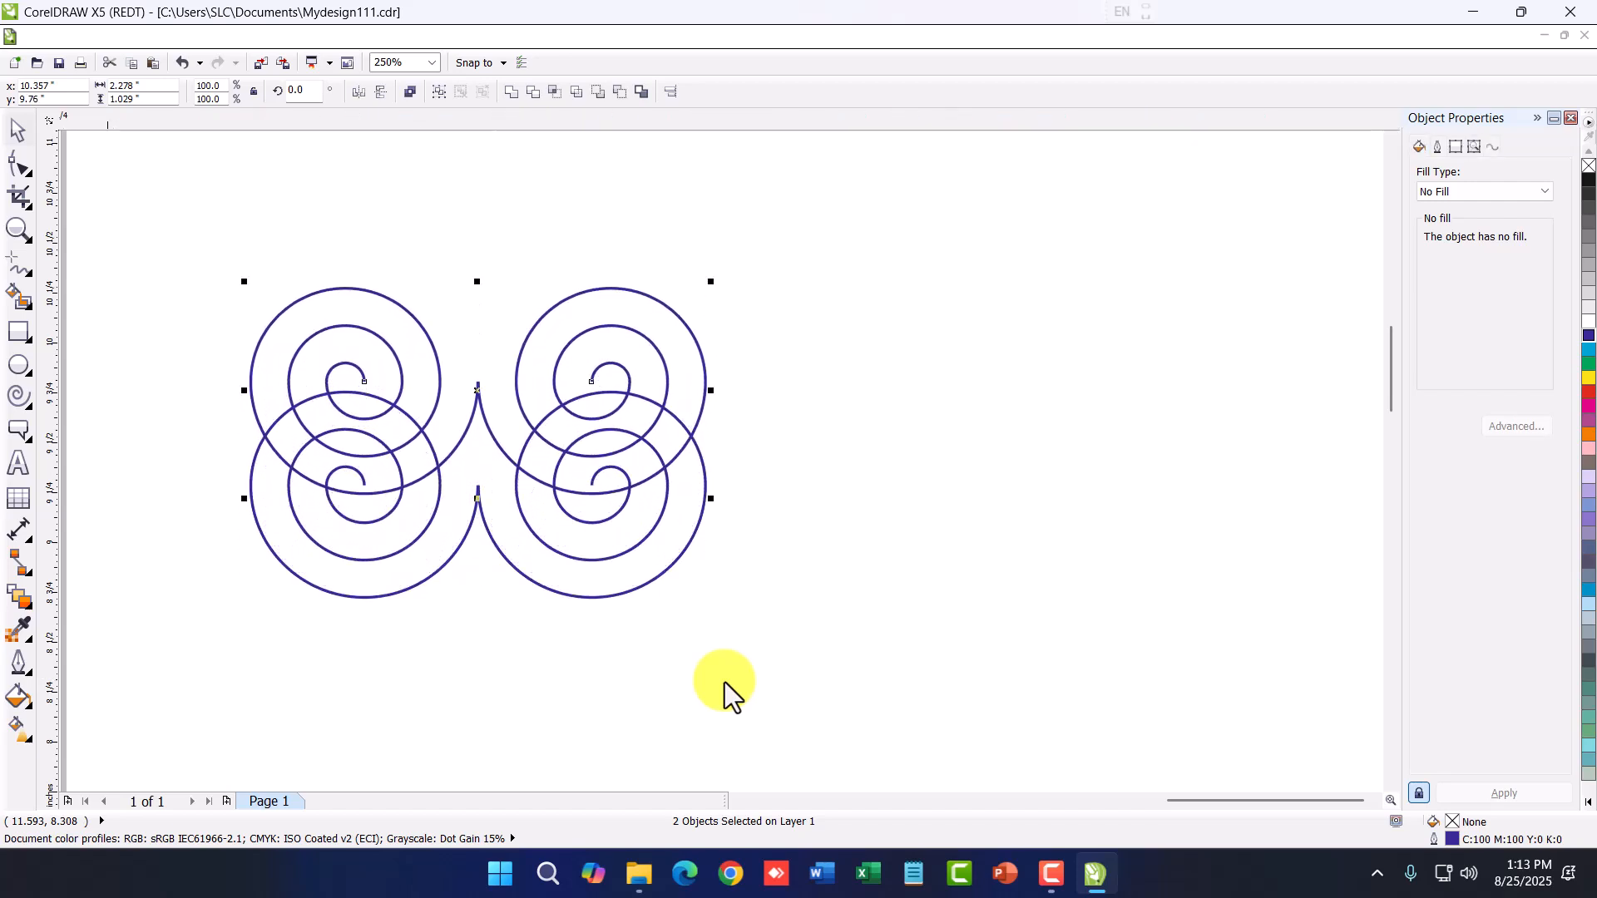
key(Up)
key(Up)
key(Up)
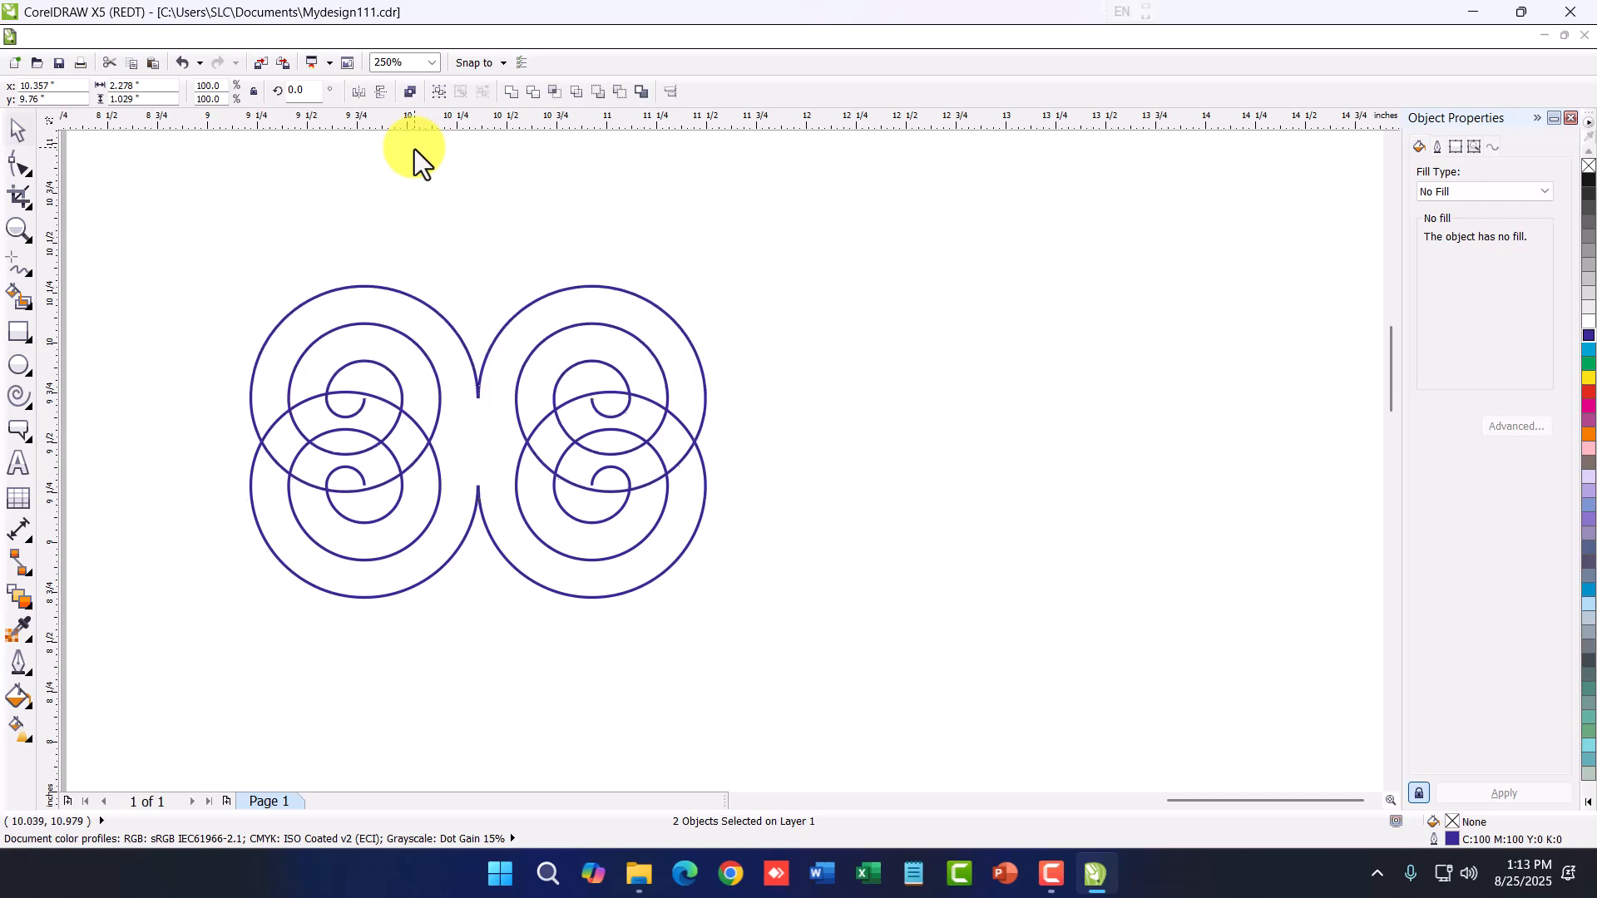
Nudge the mirrored pair of spirals further up until it just touches the top of the lower pair
key(Up)
key(Up)
key(Up)
key(Up)
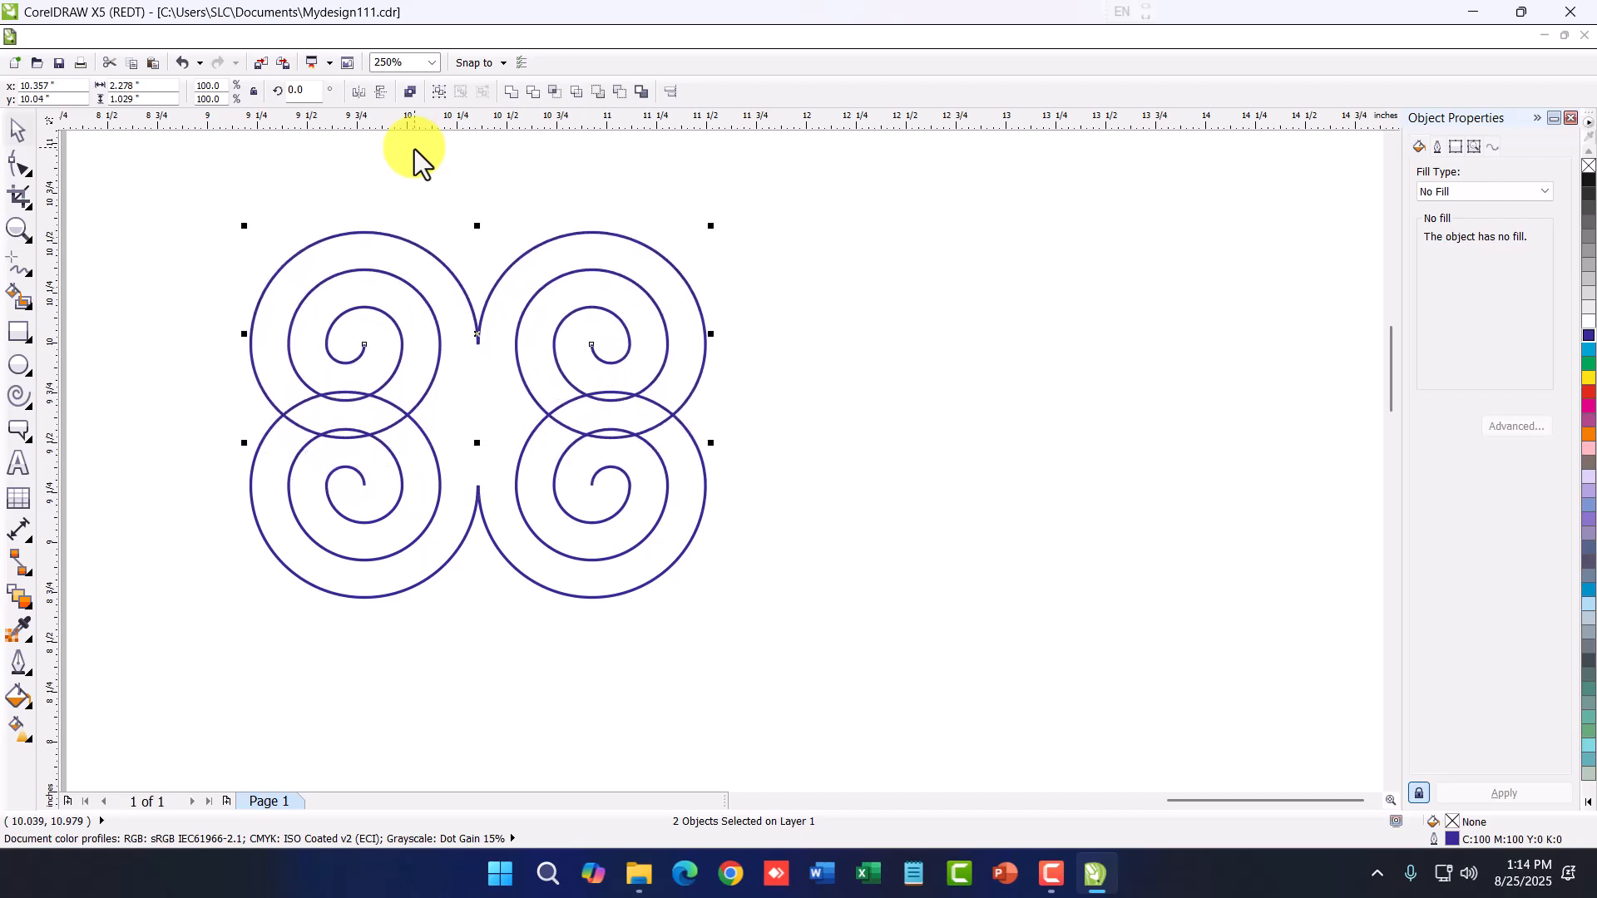
key(Up)
key(Up)
key(Up)
key(Up)
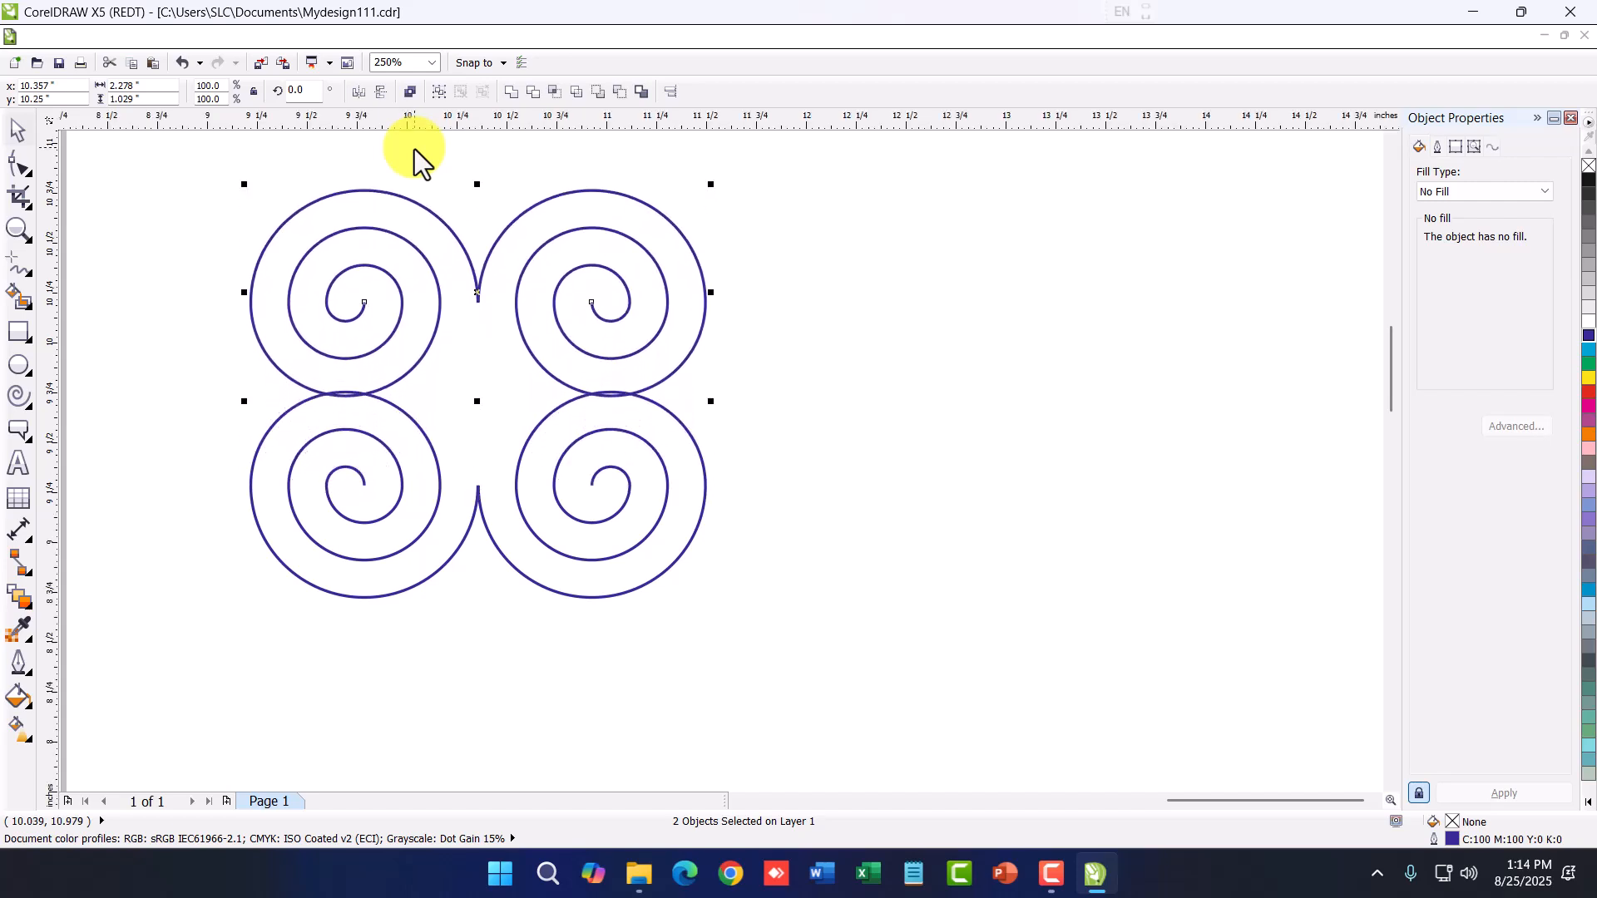
key(Down)
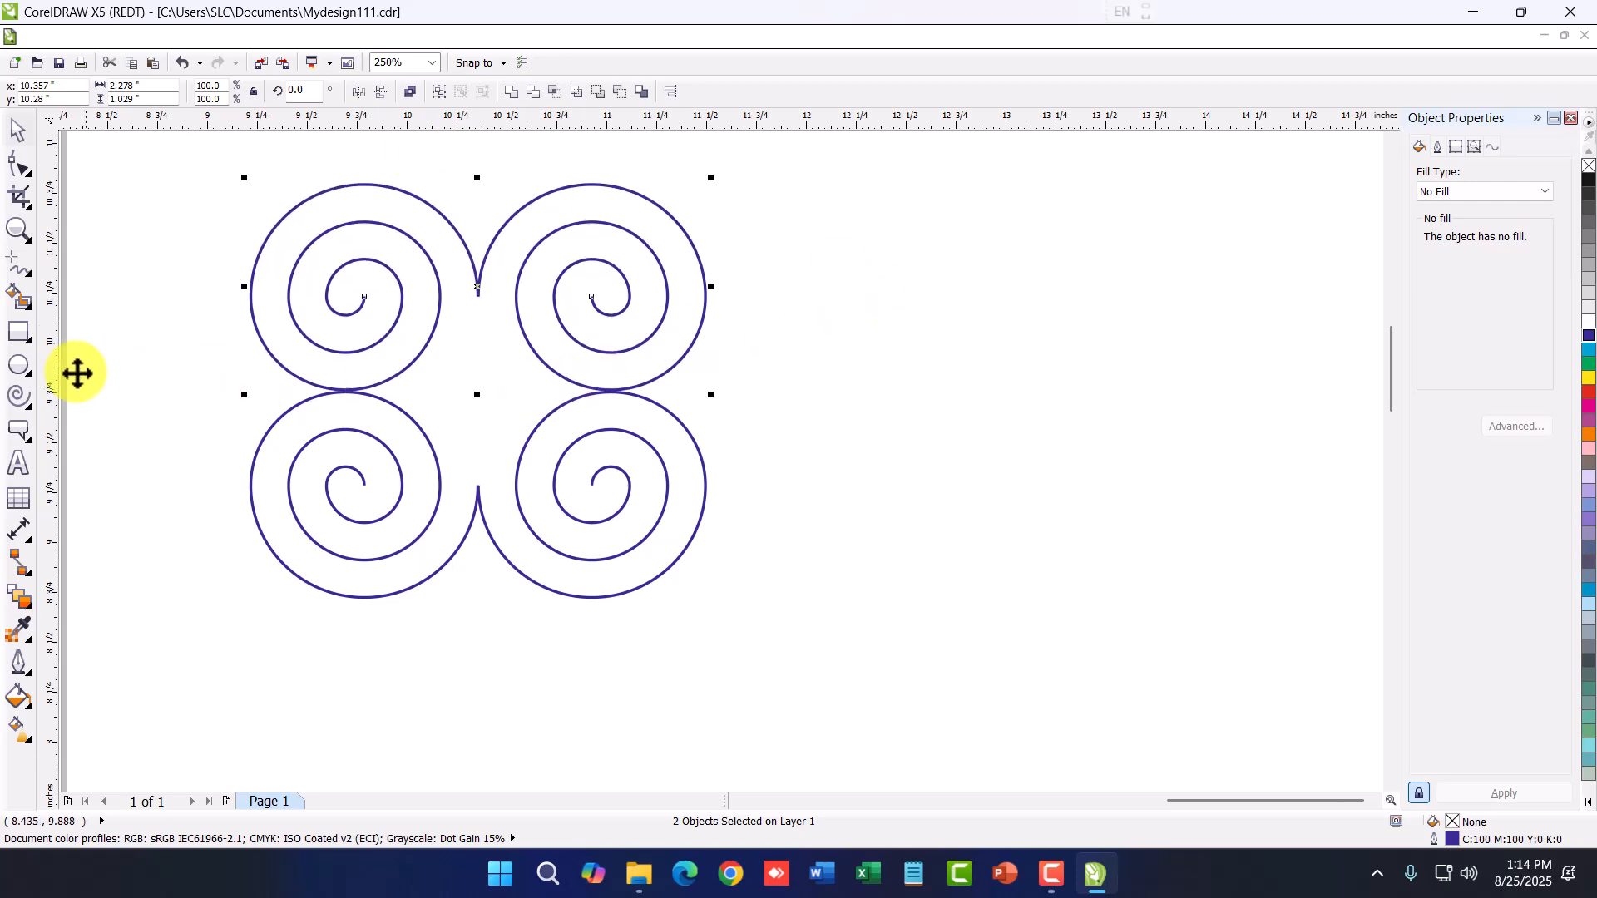
Draw a 5-point star in the gap between the four spirals and stretch it to about 0.70 by 0.63 in
click(24, 391)
click(82, 427)
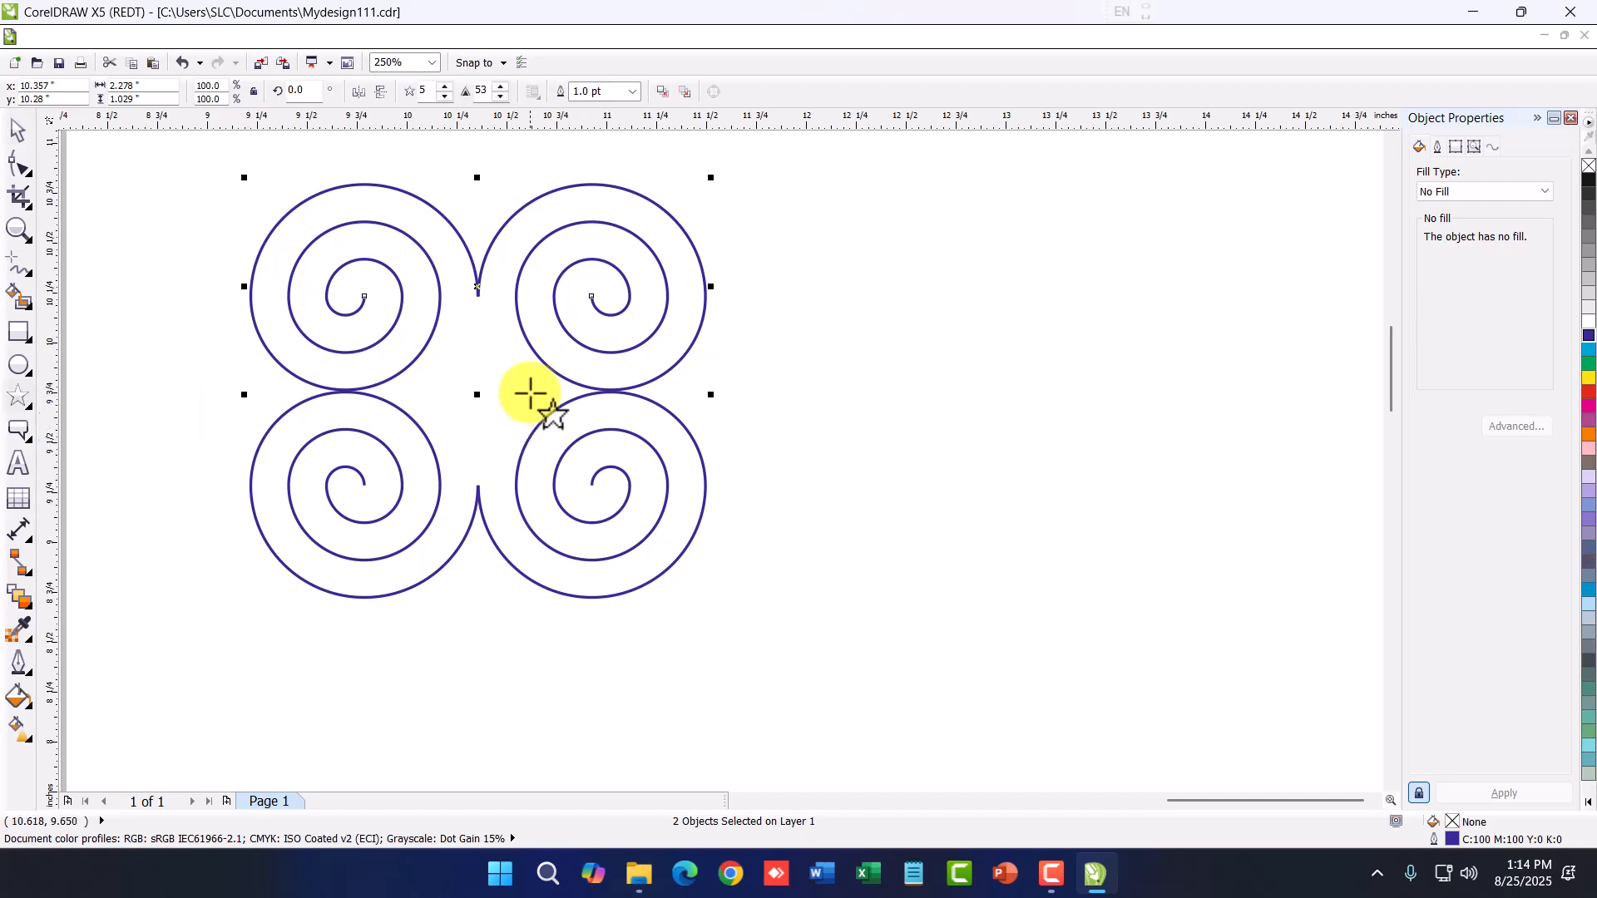
drag(426, 352, 547, 450)
click(18, 130)
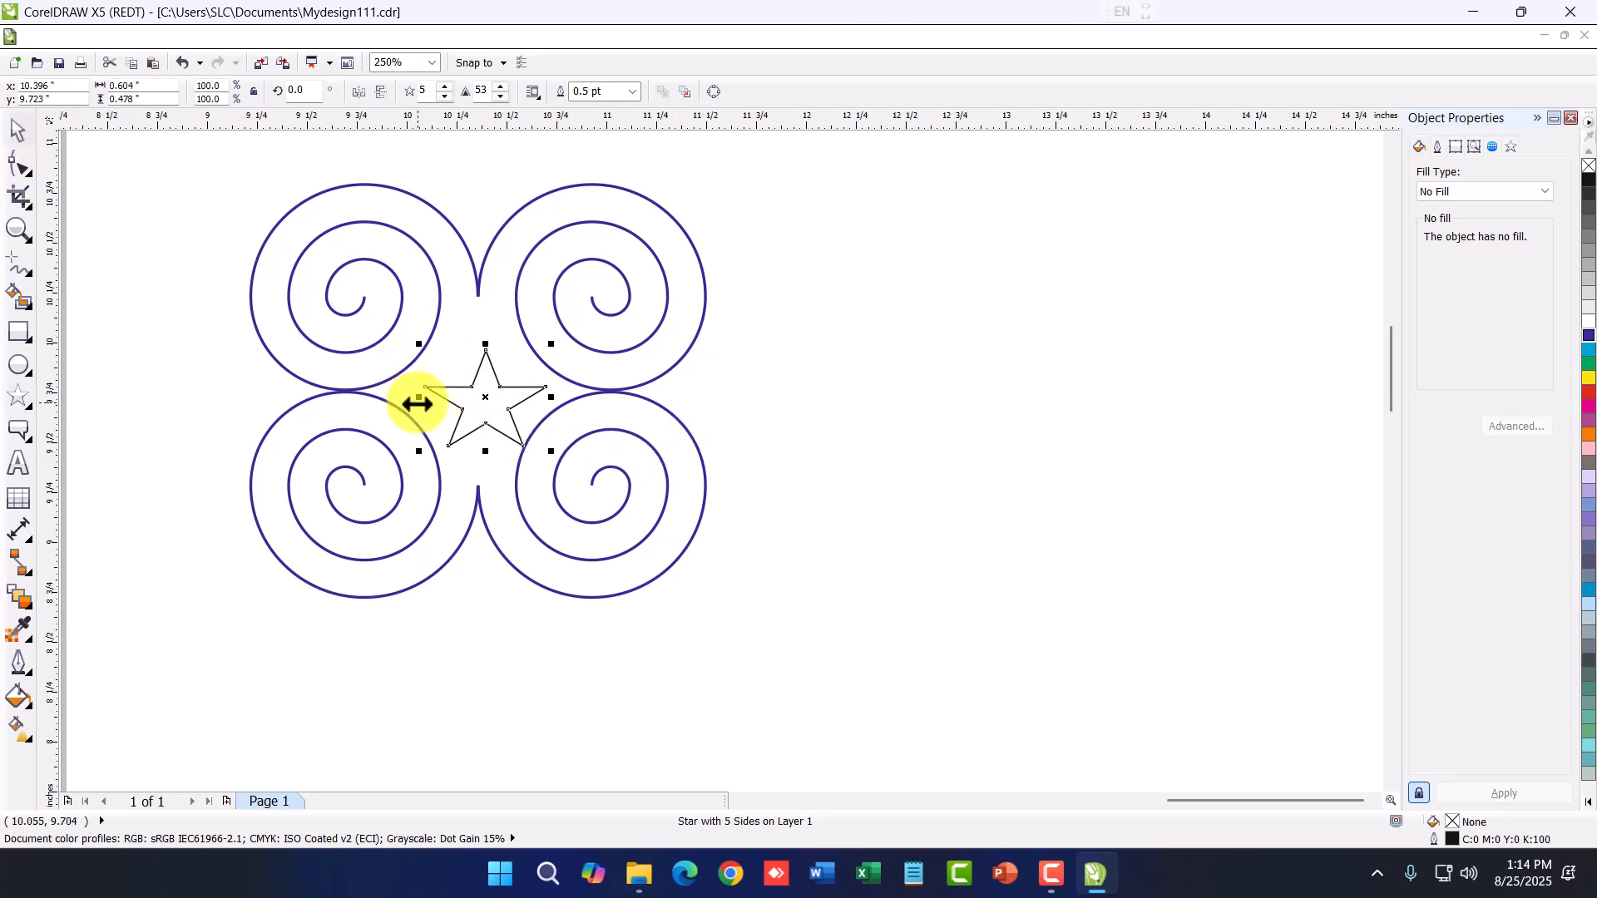
drag(416, 398, 395, 397)
drag(471, 342, 481, 313)
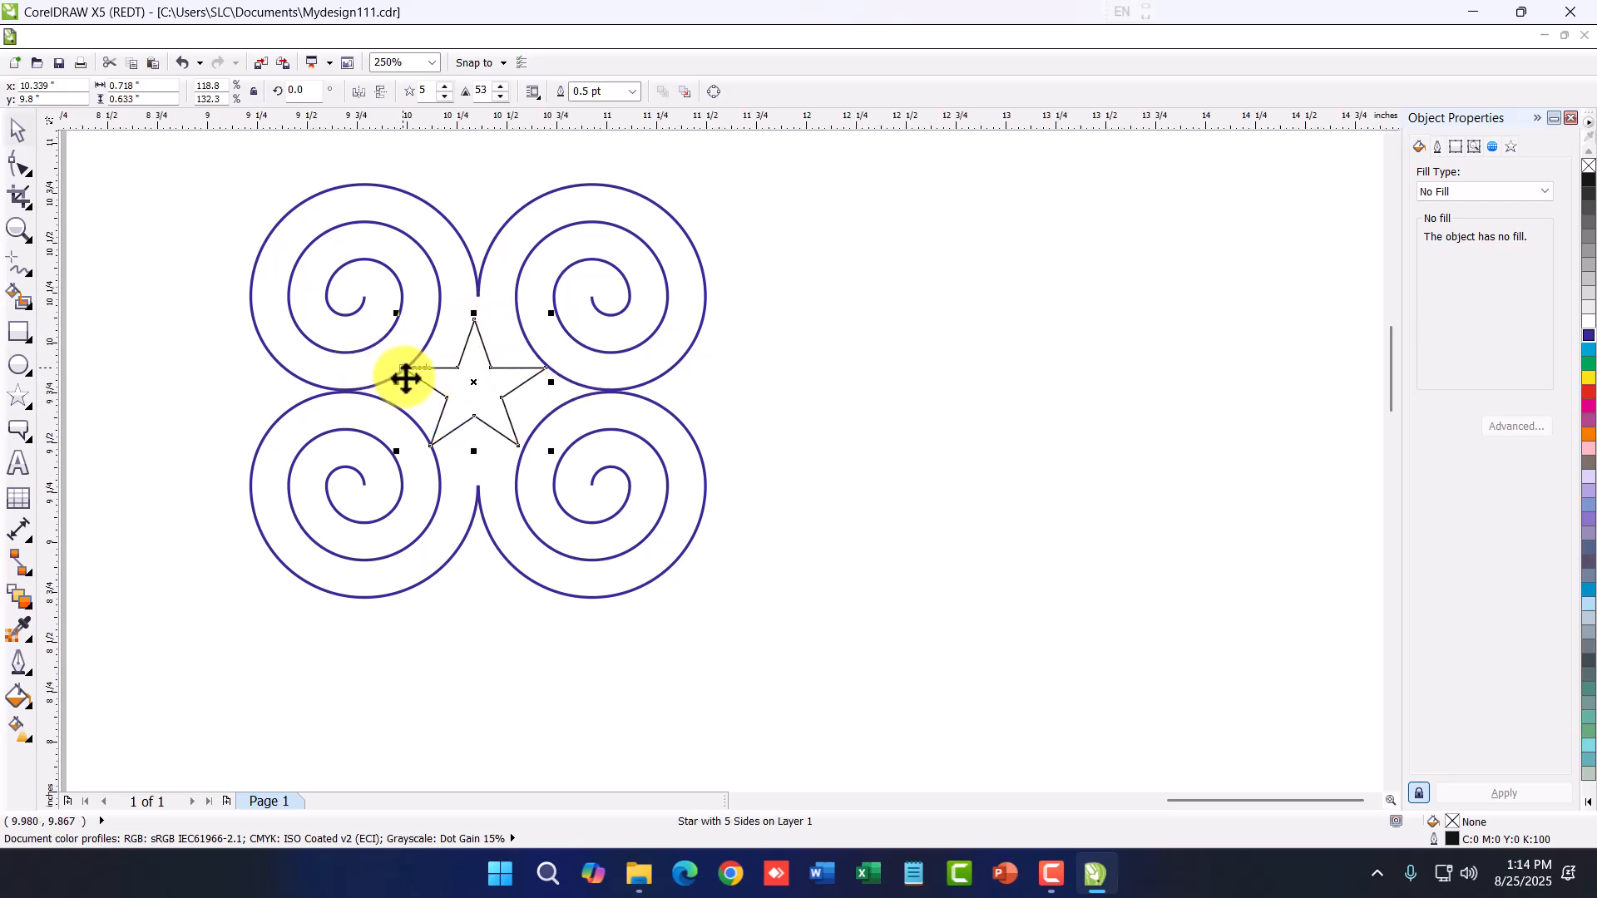
drag(399, 383, 404, 382)
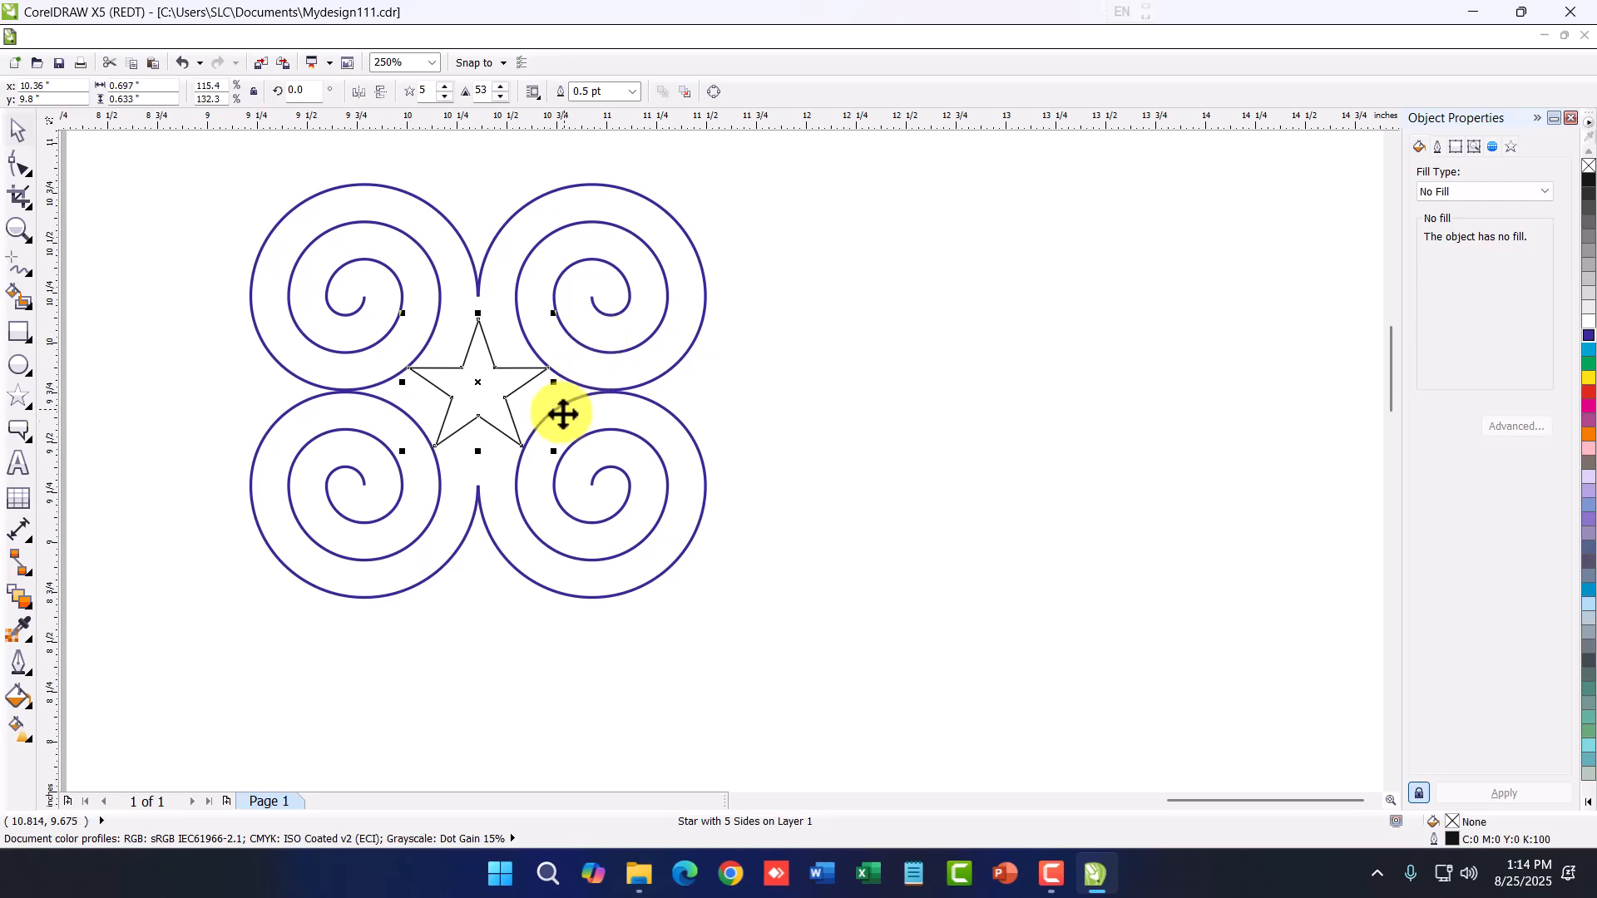
click(744, 405)
Give the star a dark blue fill and outline (C:100 M:100 Y:0 K:0) matching the spirals
click(485, 386)
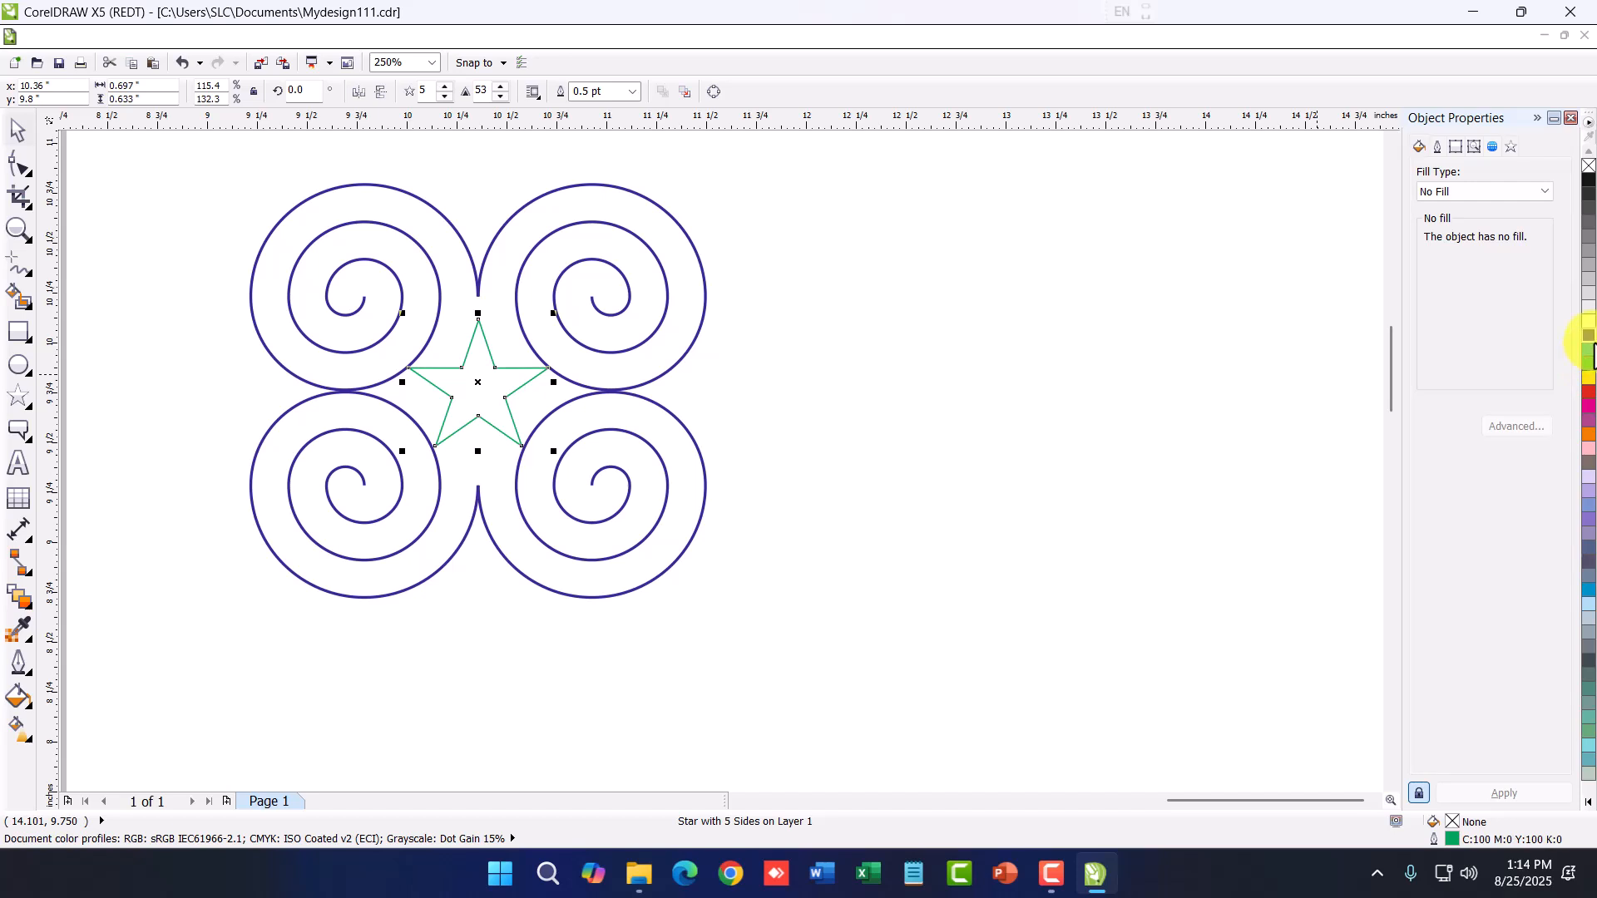
click(1589, 359)
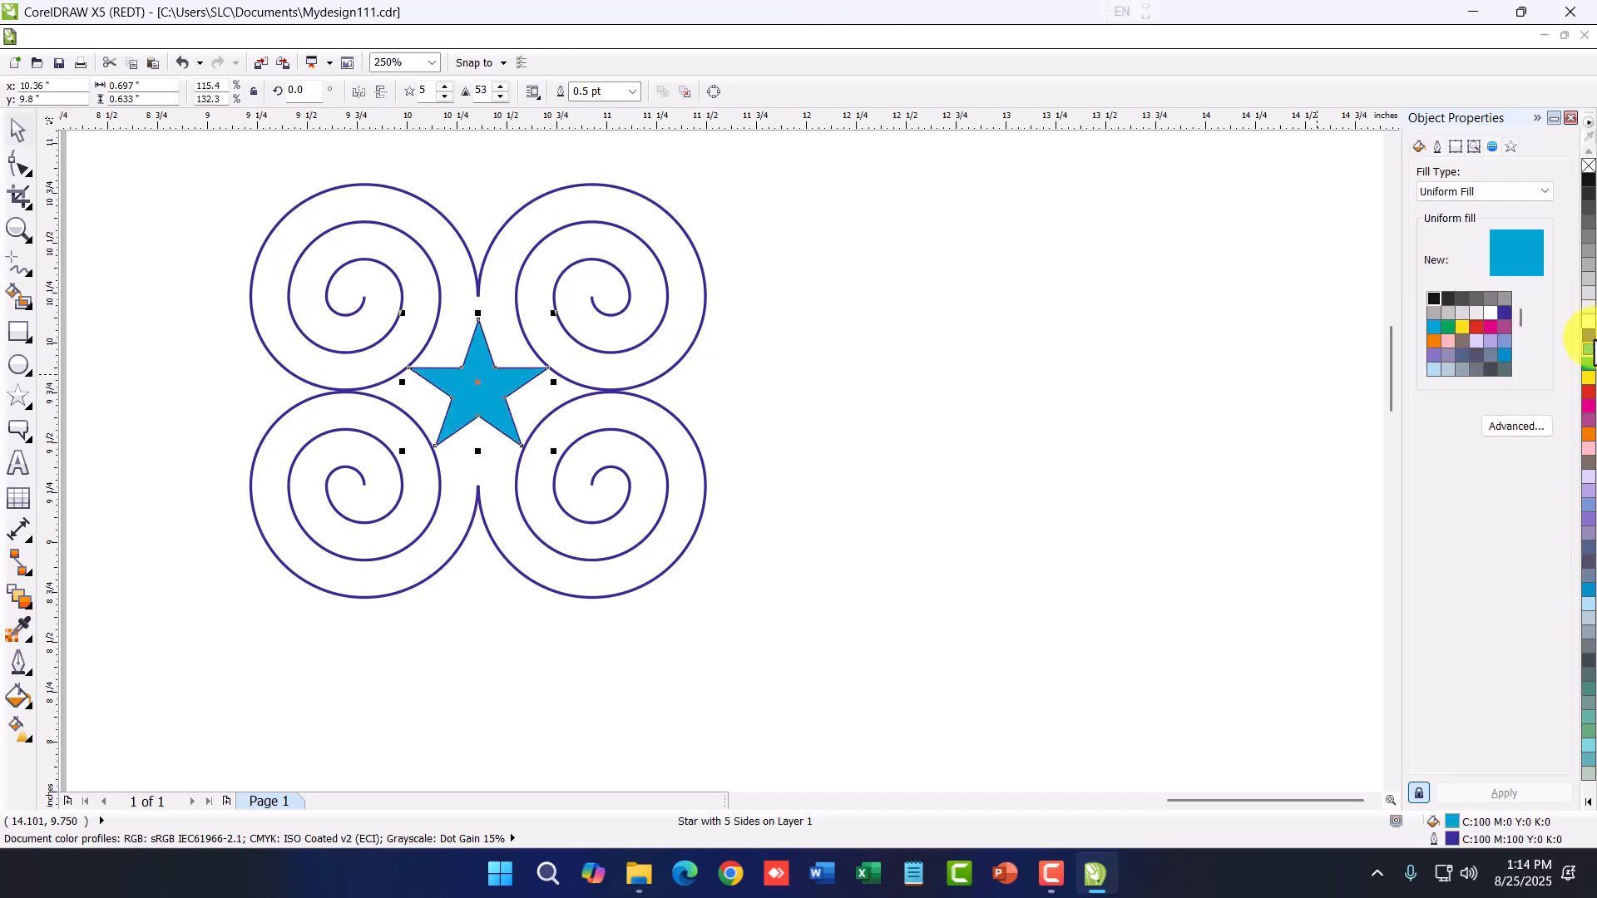
click(1589, 336)
click(1188, 402)
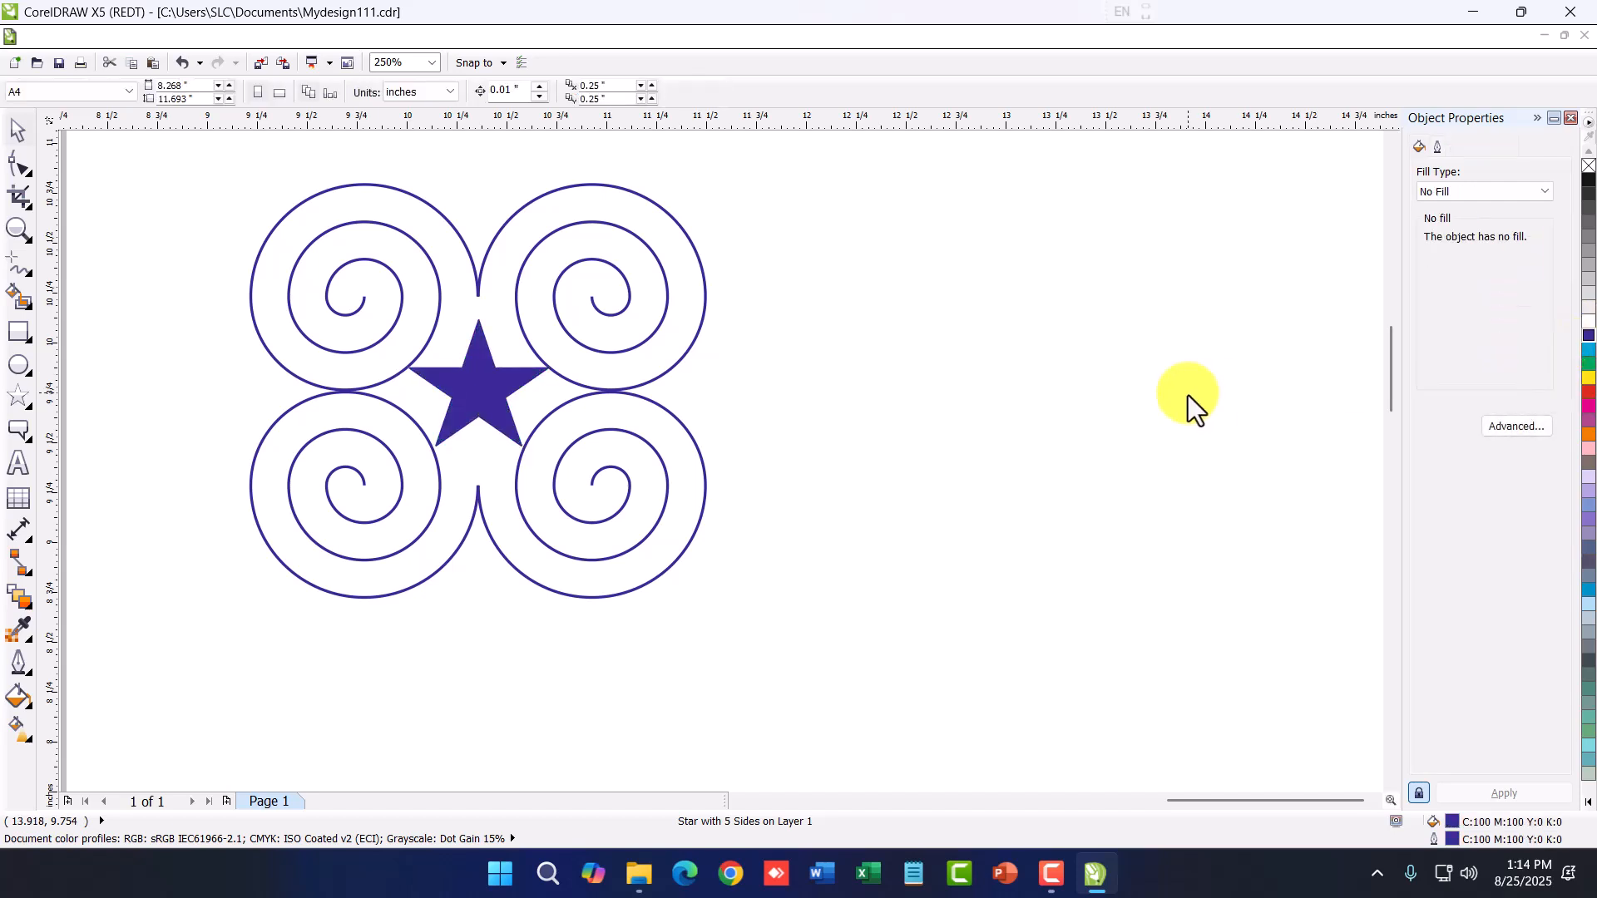
Place a copy of the lower-right spiral in the empty area well to the right of the star pattern
scroll(359, 367, down, 1)
scroll(388, 378, up, 1)
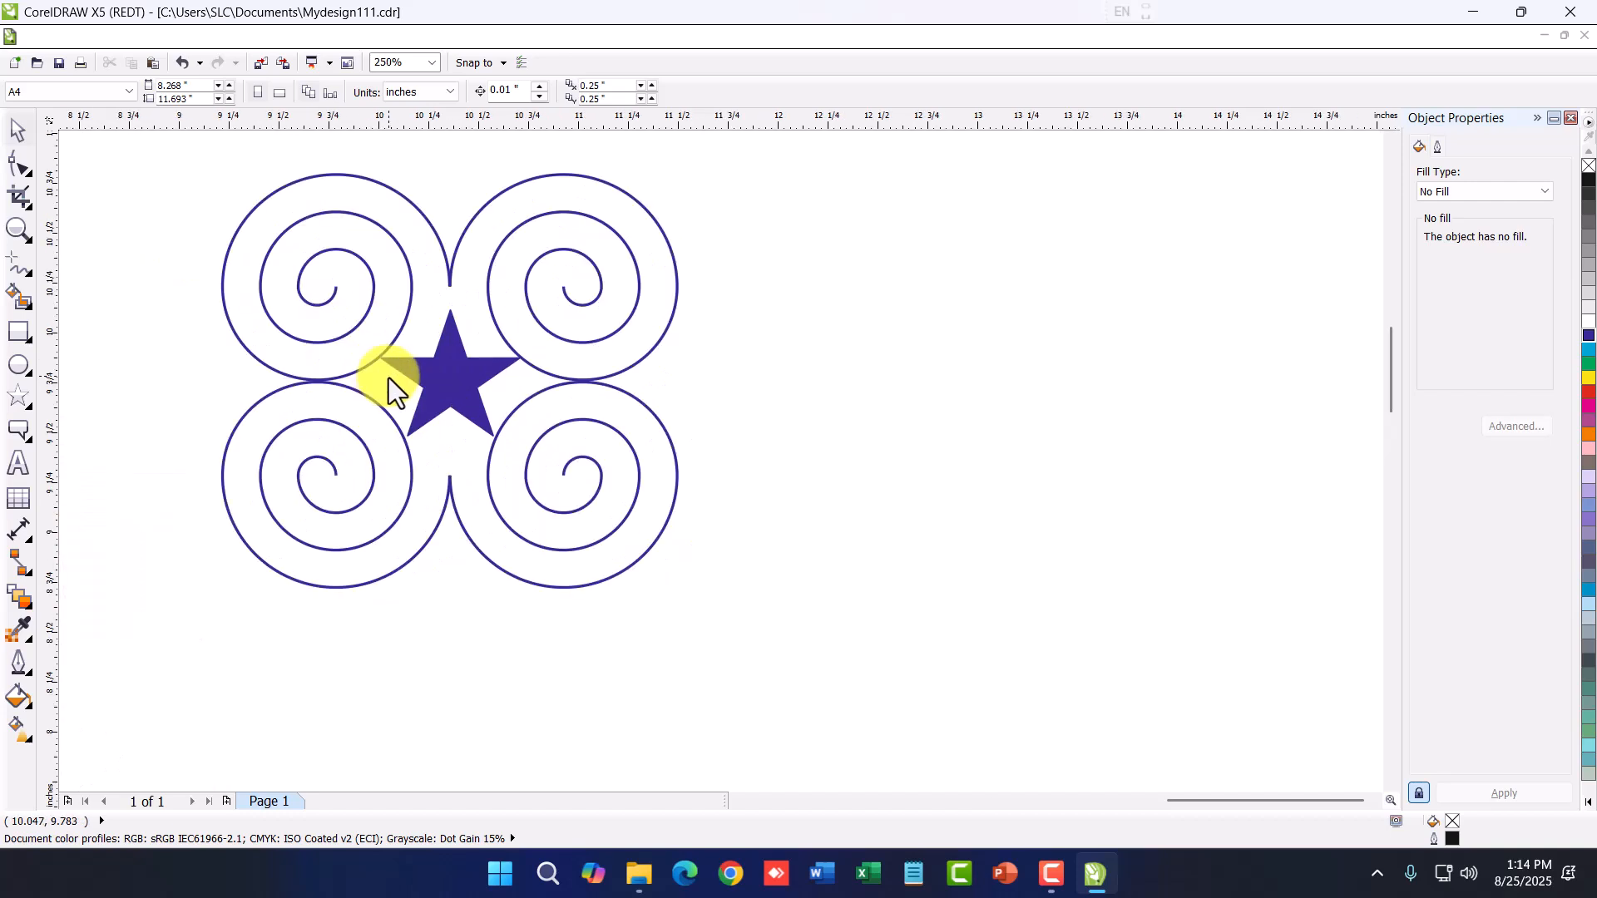
scroll(352, 337, down, 1)
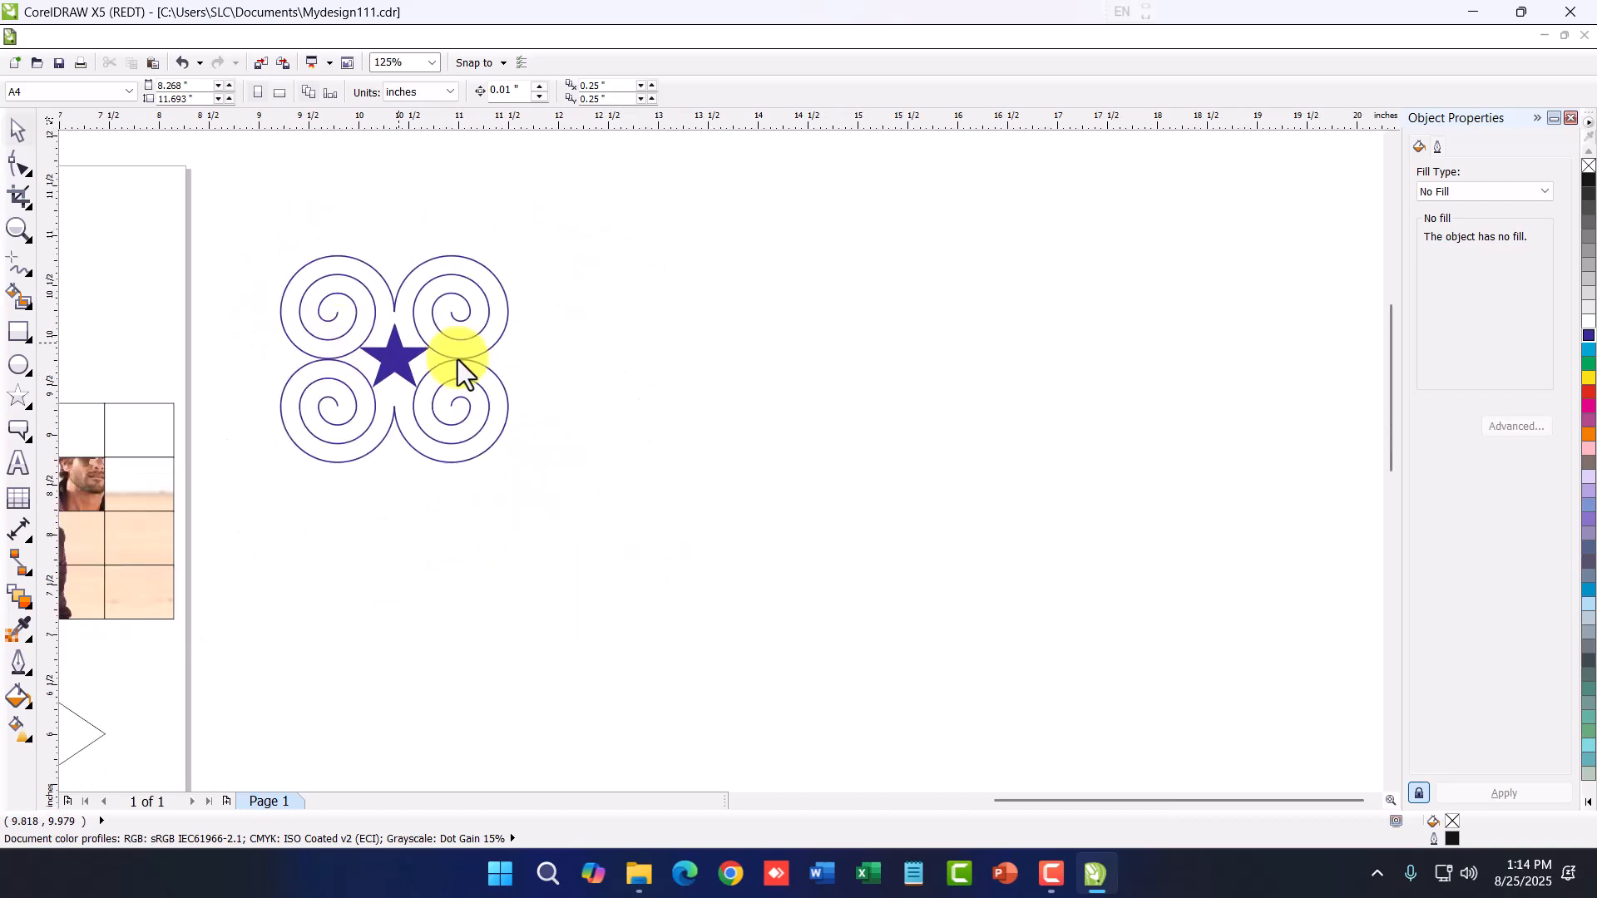
scroll(560, 416, up, 1)
click(408, 464)
click(574, 468)
click(375, 459)
click(382, 460)
click(383, 460)
key(ctrl+d)
drag(382, 456, 1145, 425)
key(y)
scroll(1116, 427, down, 3)
scroll(811, 492, up, 3)
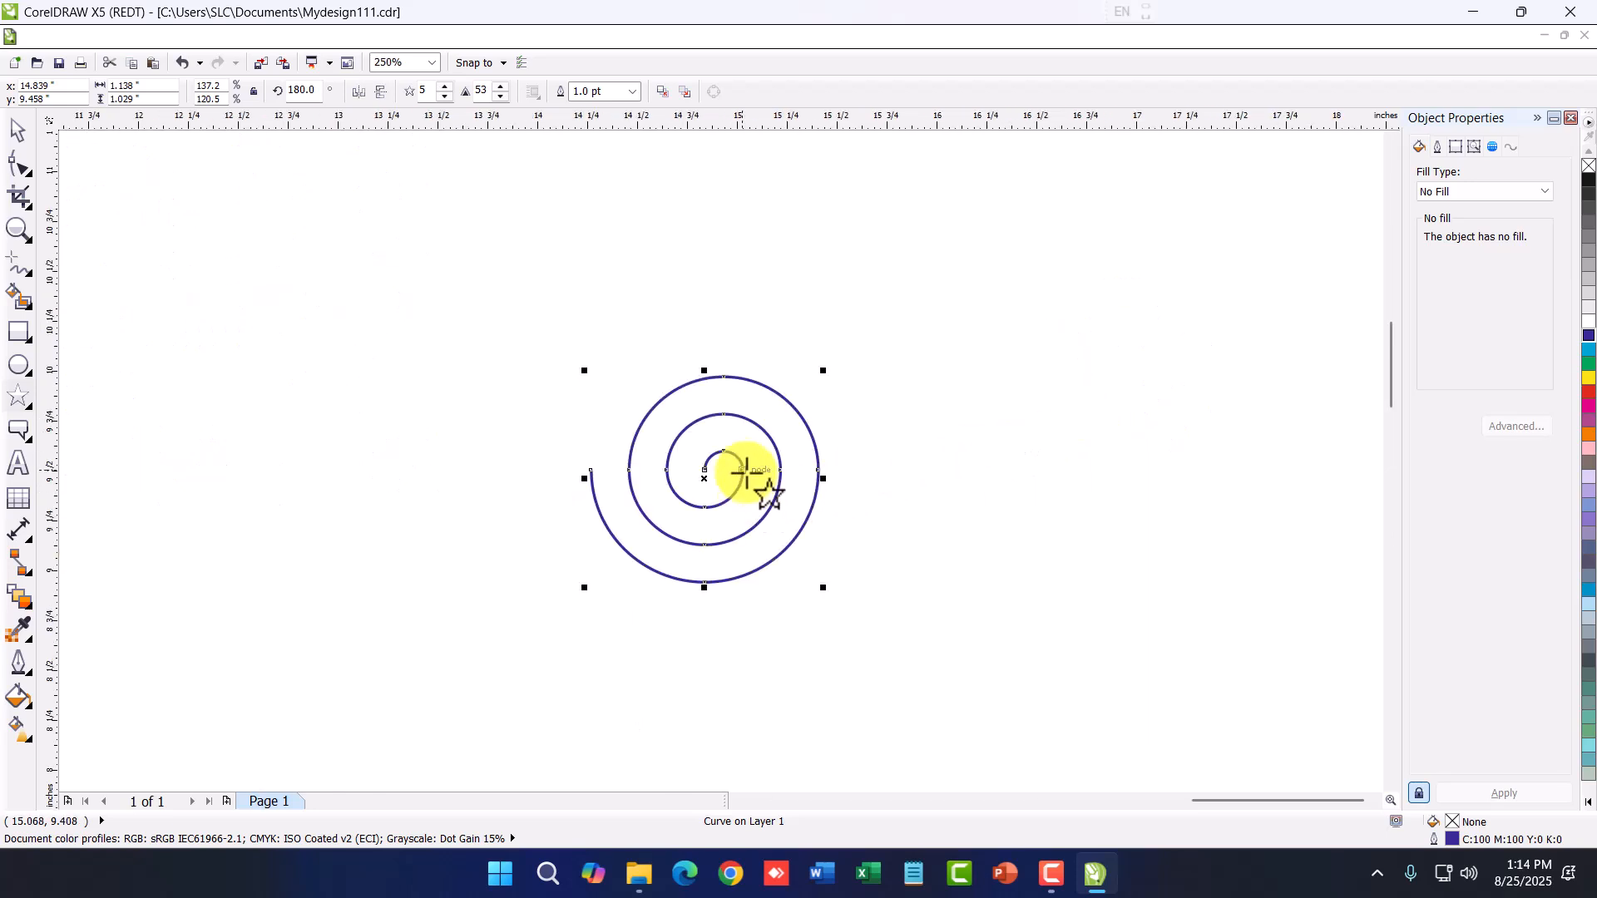
click(19, 143)
drag(713, 403, 769, 316)
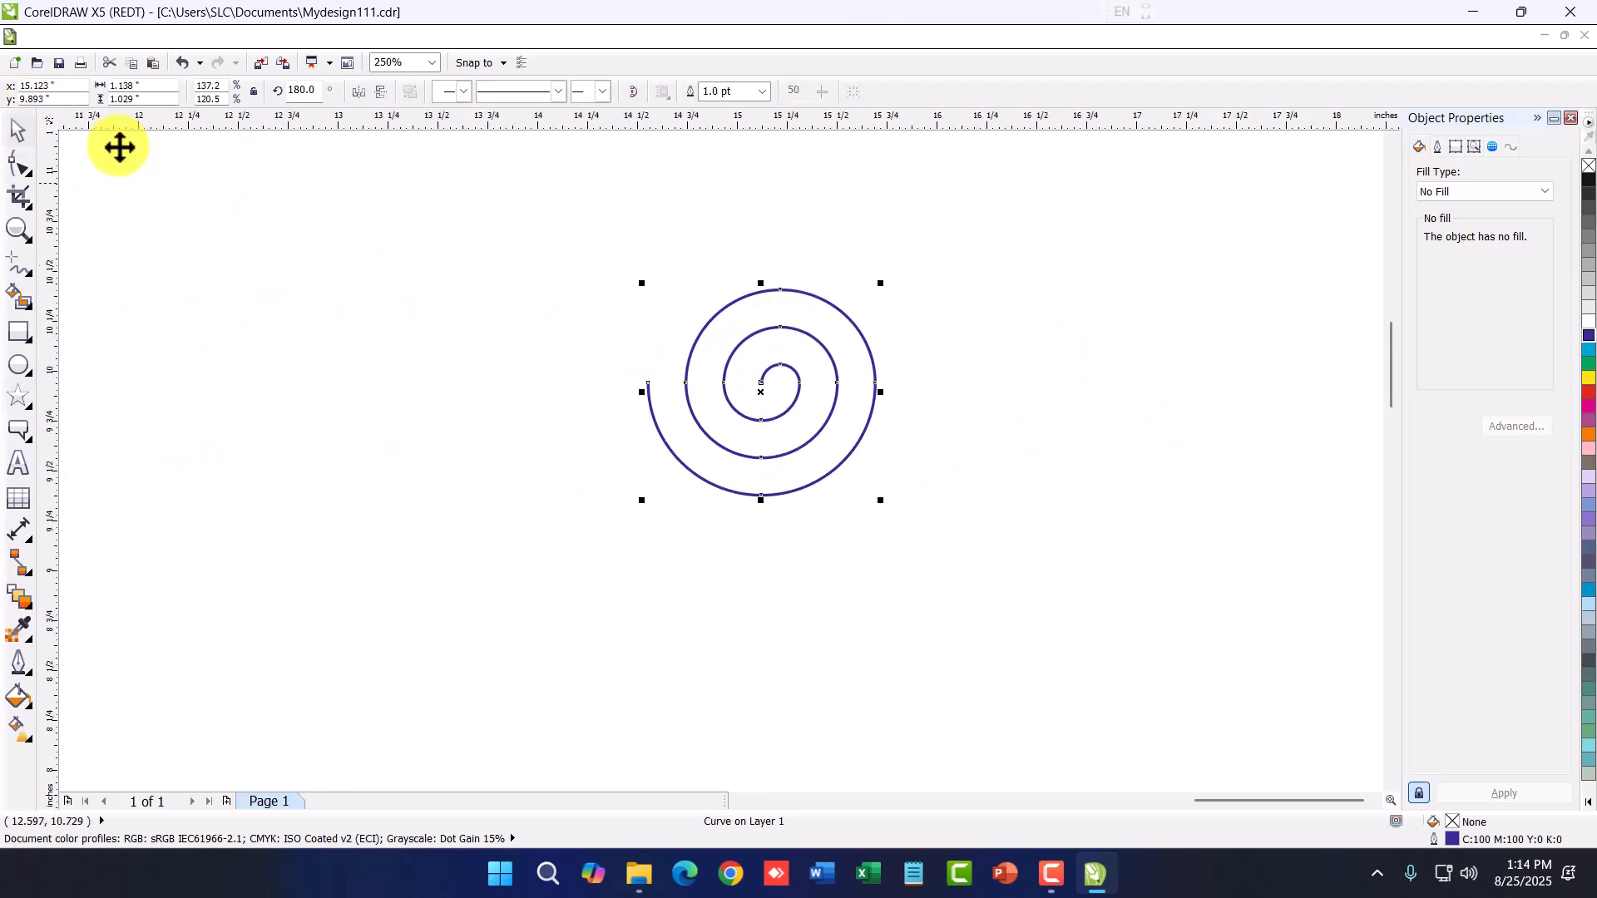
Extend the copied spiral's outer end to the left with a Bézier curve, about 2.32 in wide overall
click(18, 202)
click(21, 193)
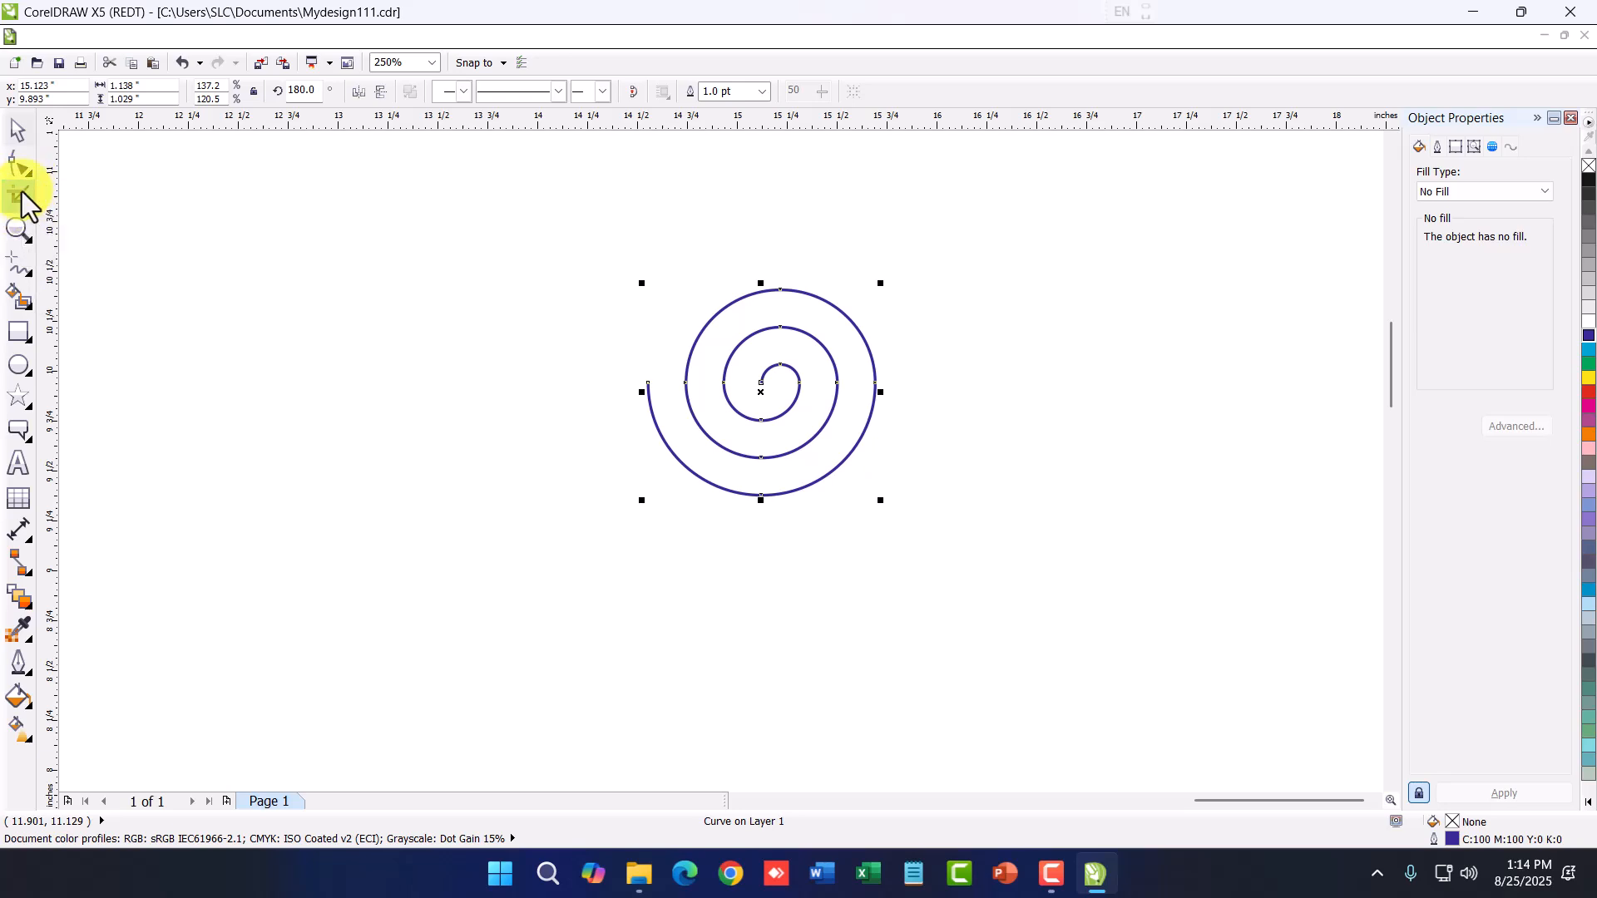
click(18, 271)
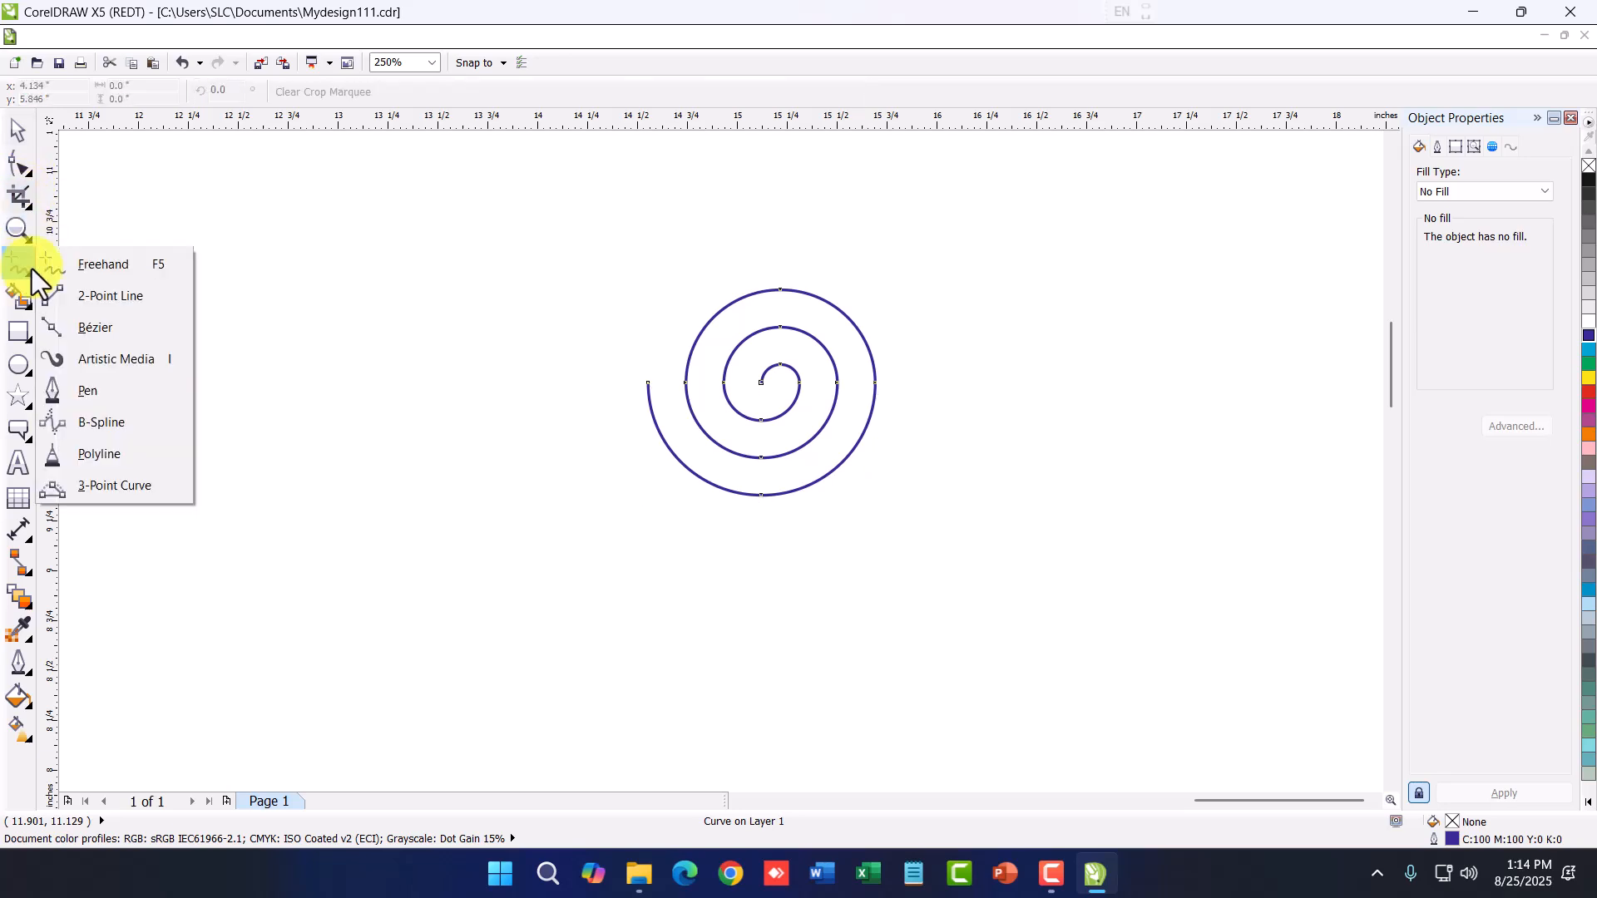
click(92, 333)
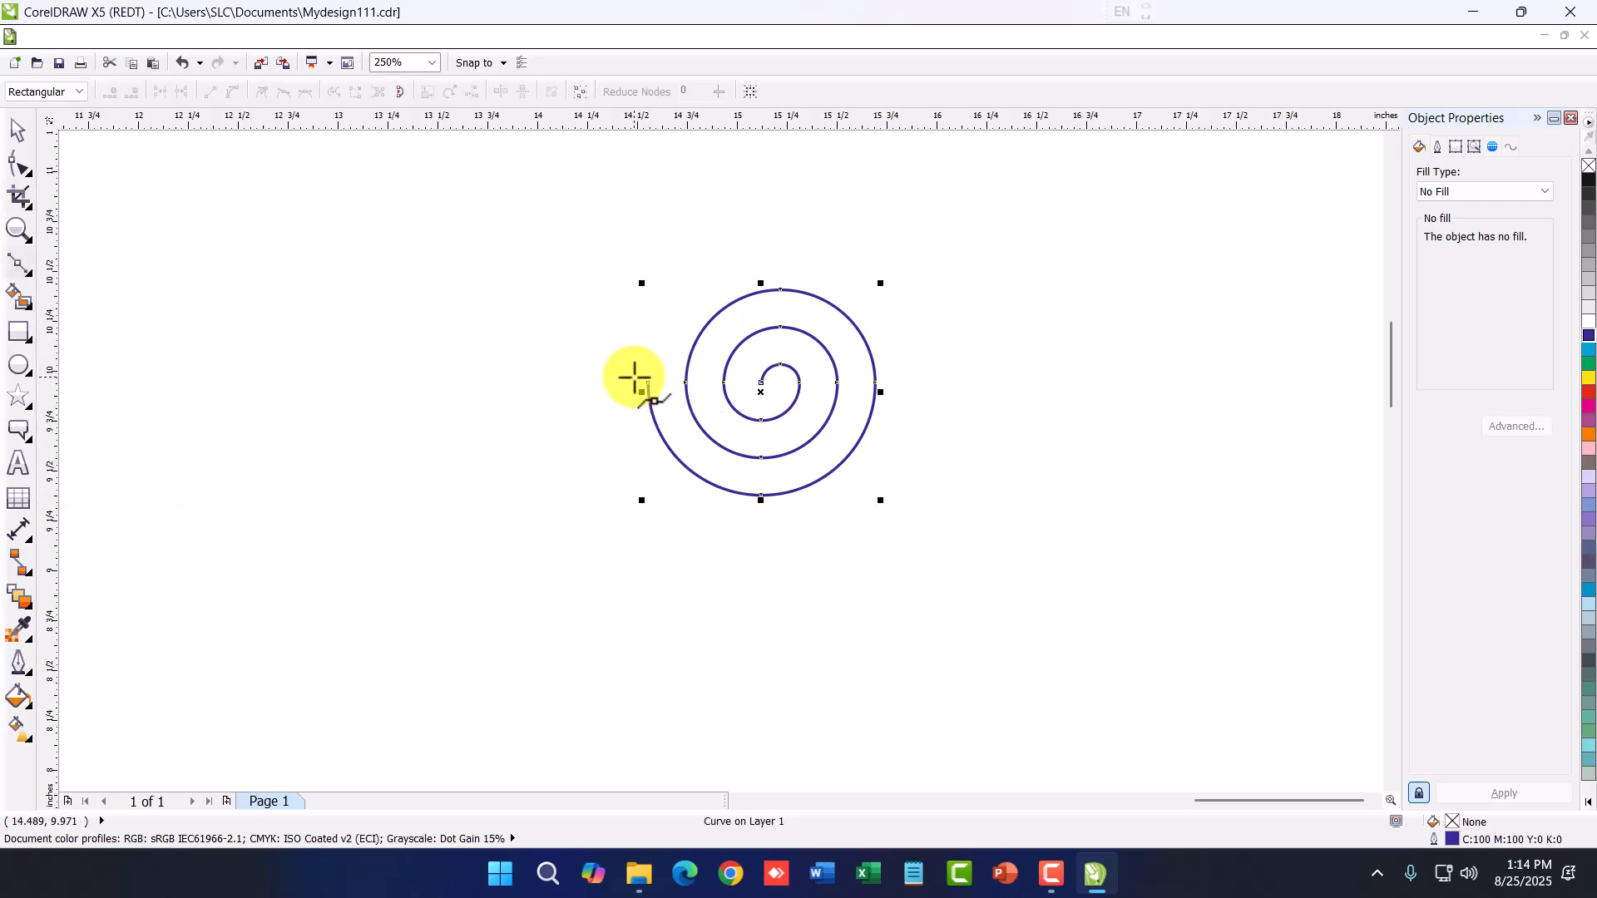
mouse_move(533, 387)
mouse_down()
mouse_move(472, 396)
mouse_move(528, 389)
mouse_up()
key(ctrl+z)
drag(413, 378, 400, 385)
key(space)
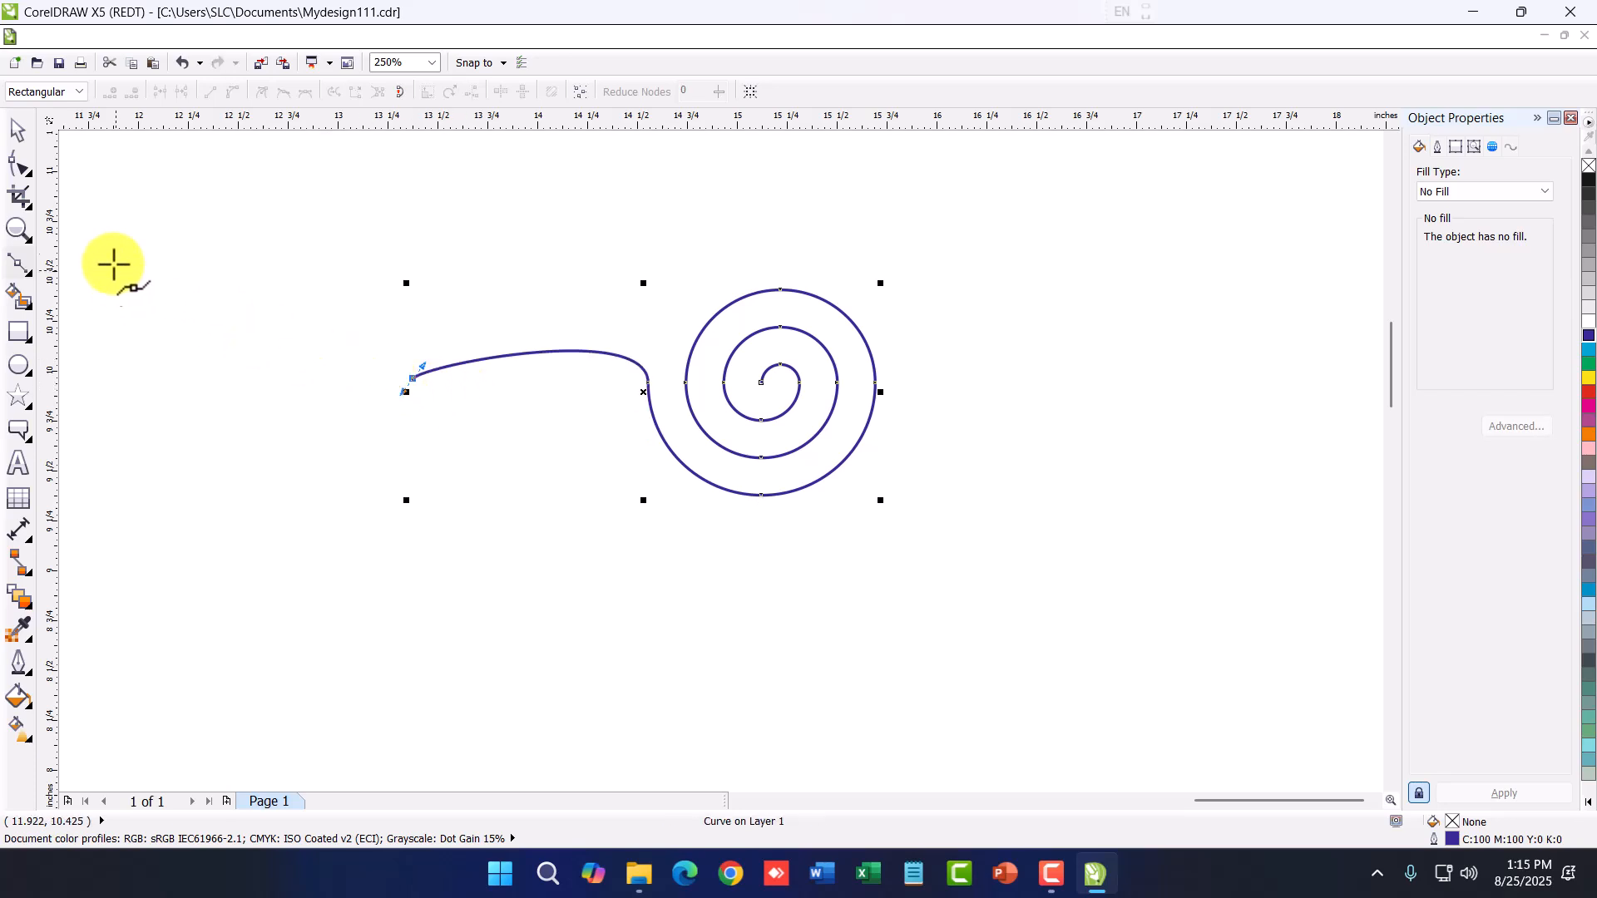
Make a copy of the tailed spiral rotated 45 degrees clockwise about the free end of its tail
click(17, 131)
drag(310, 225, 998, 583)
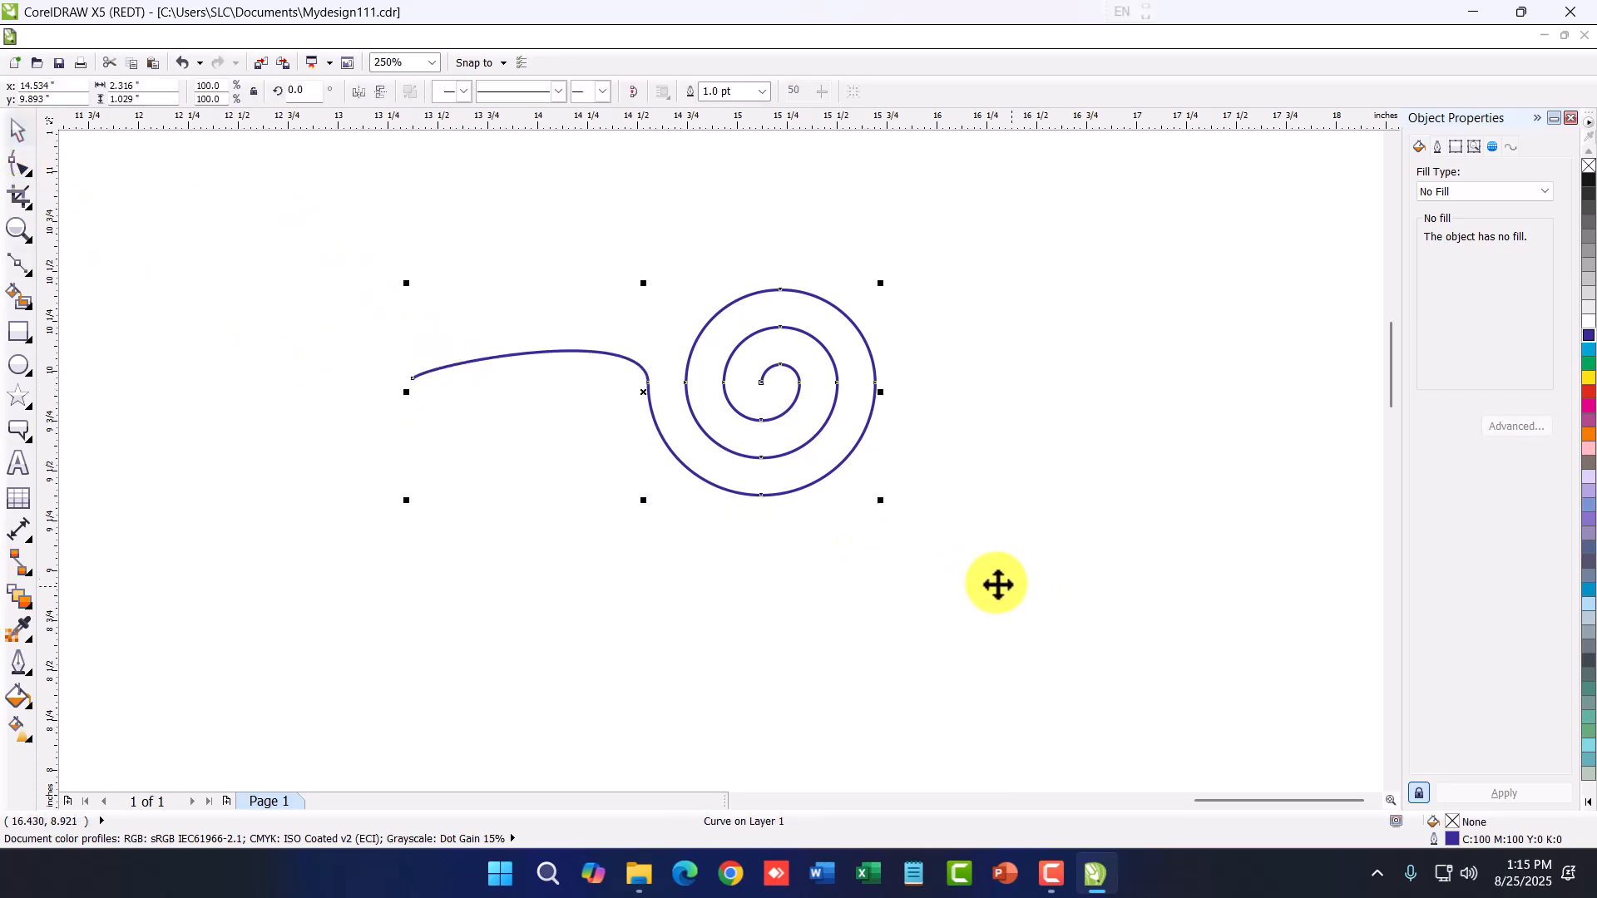
click(653, 526)
click(674, 428)
click(640, 398)
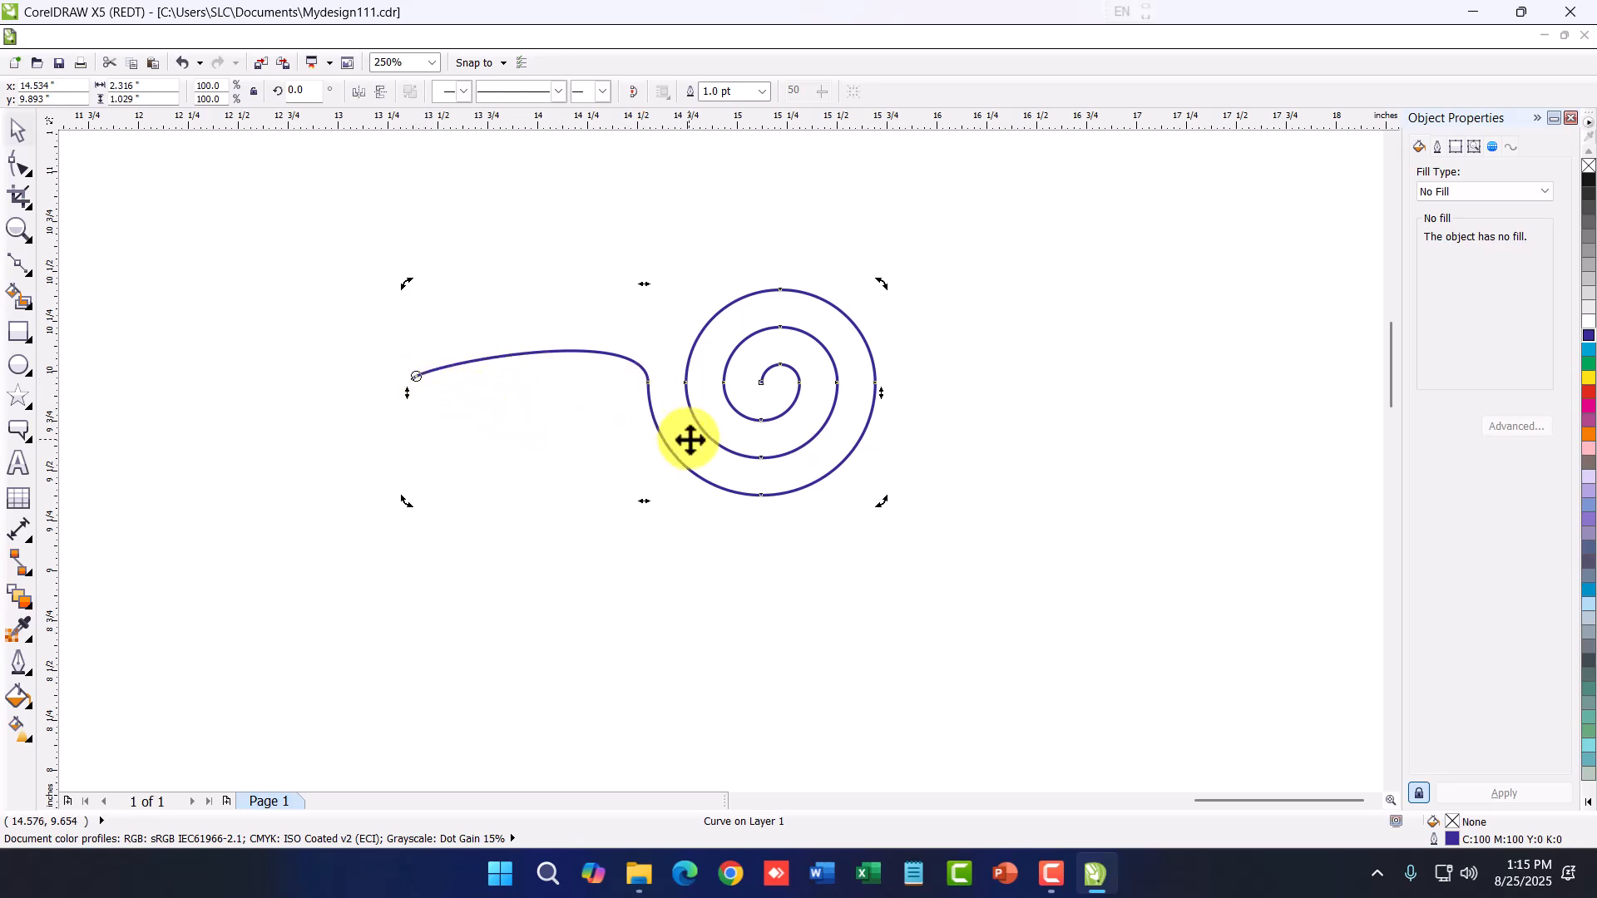
click(878, 502)
drag(878, 502, 669, 743)
scroll(816, 635, down, 3)
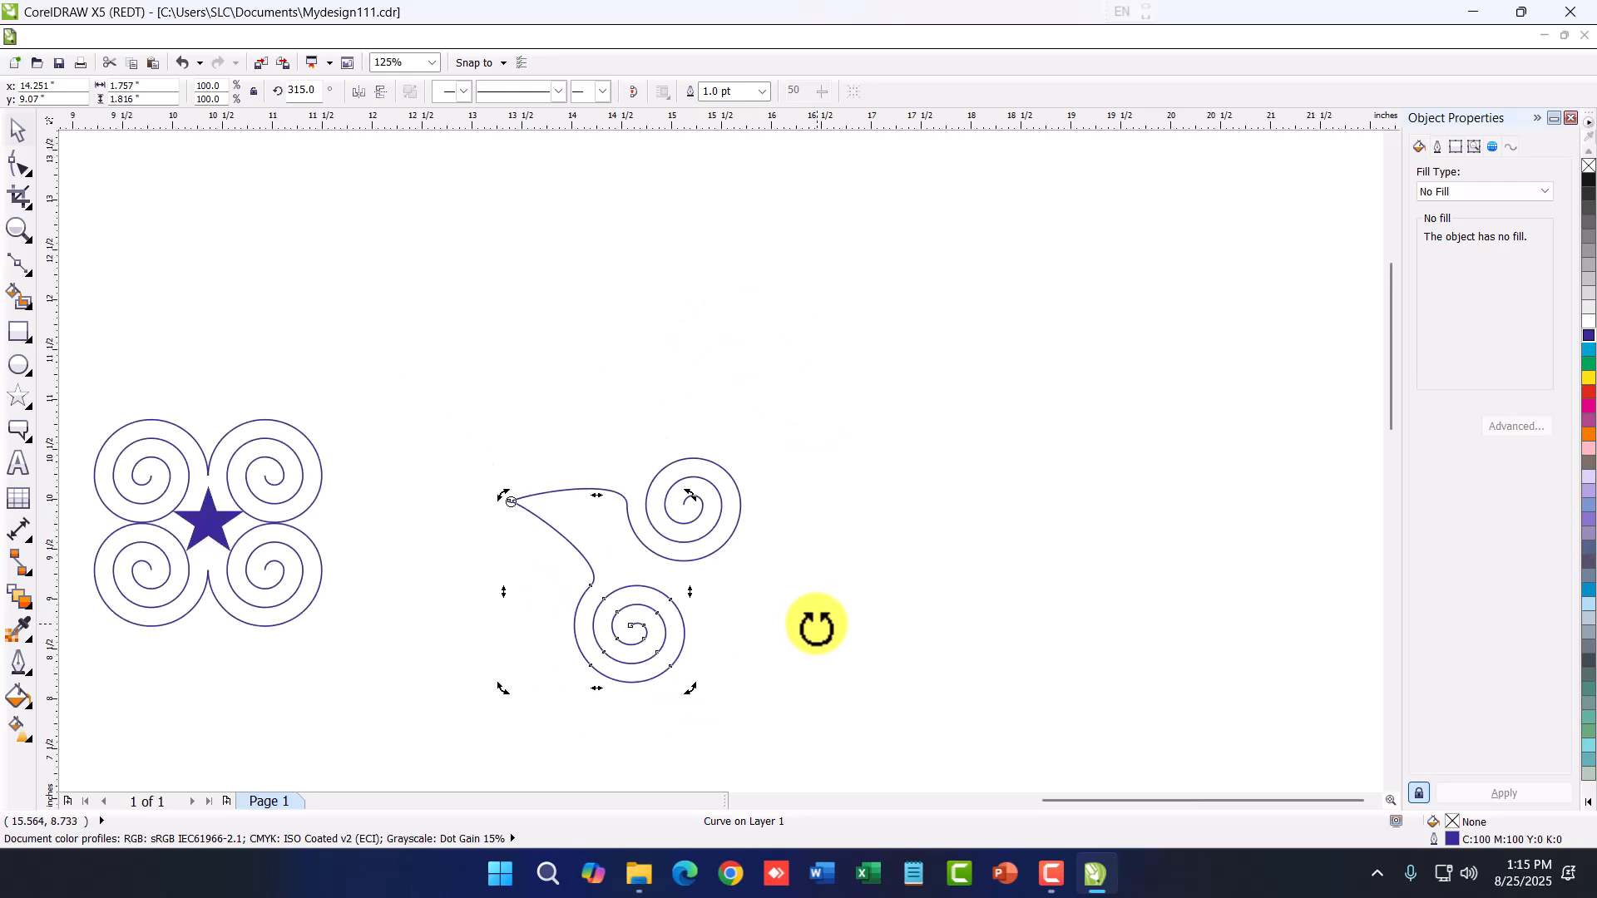
Repeat the 45-degree rotated copy until eight spiral arms form a complete ring
scroll(824, 617, down, 3)
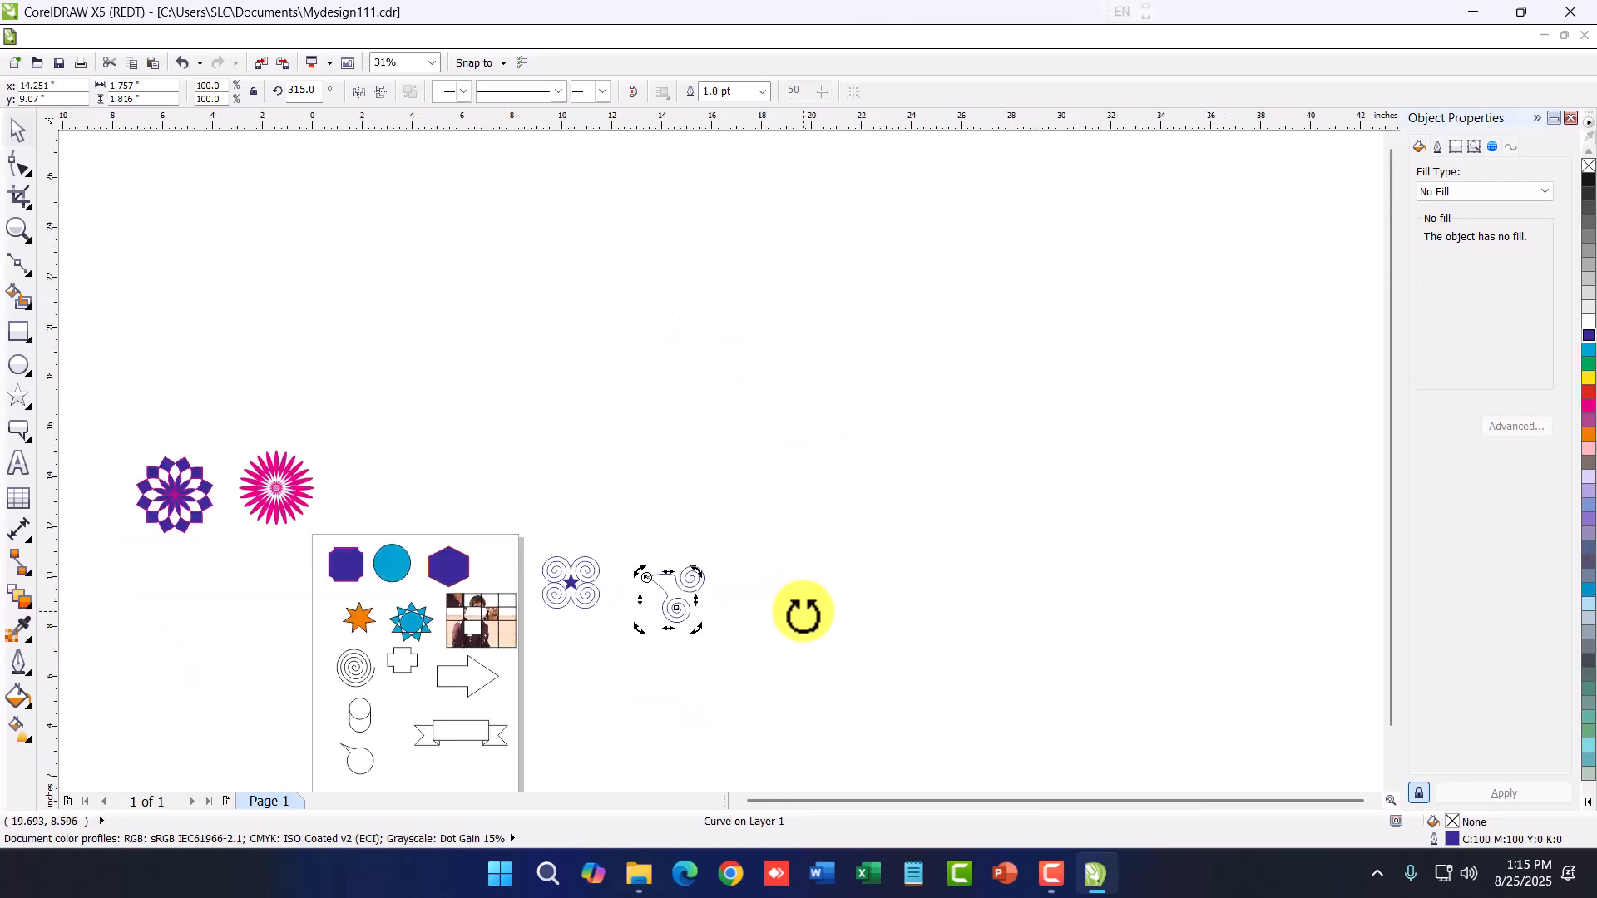
key(ctrl+r)
key(ctrl+r)
key(ctrl+r)
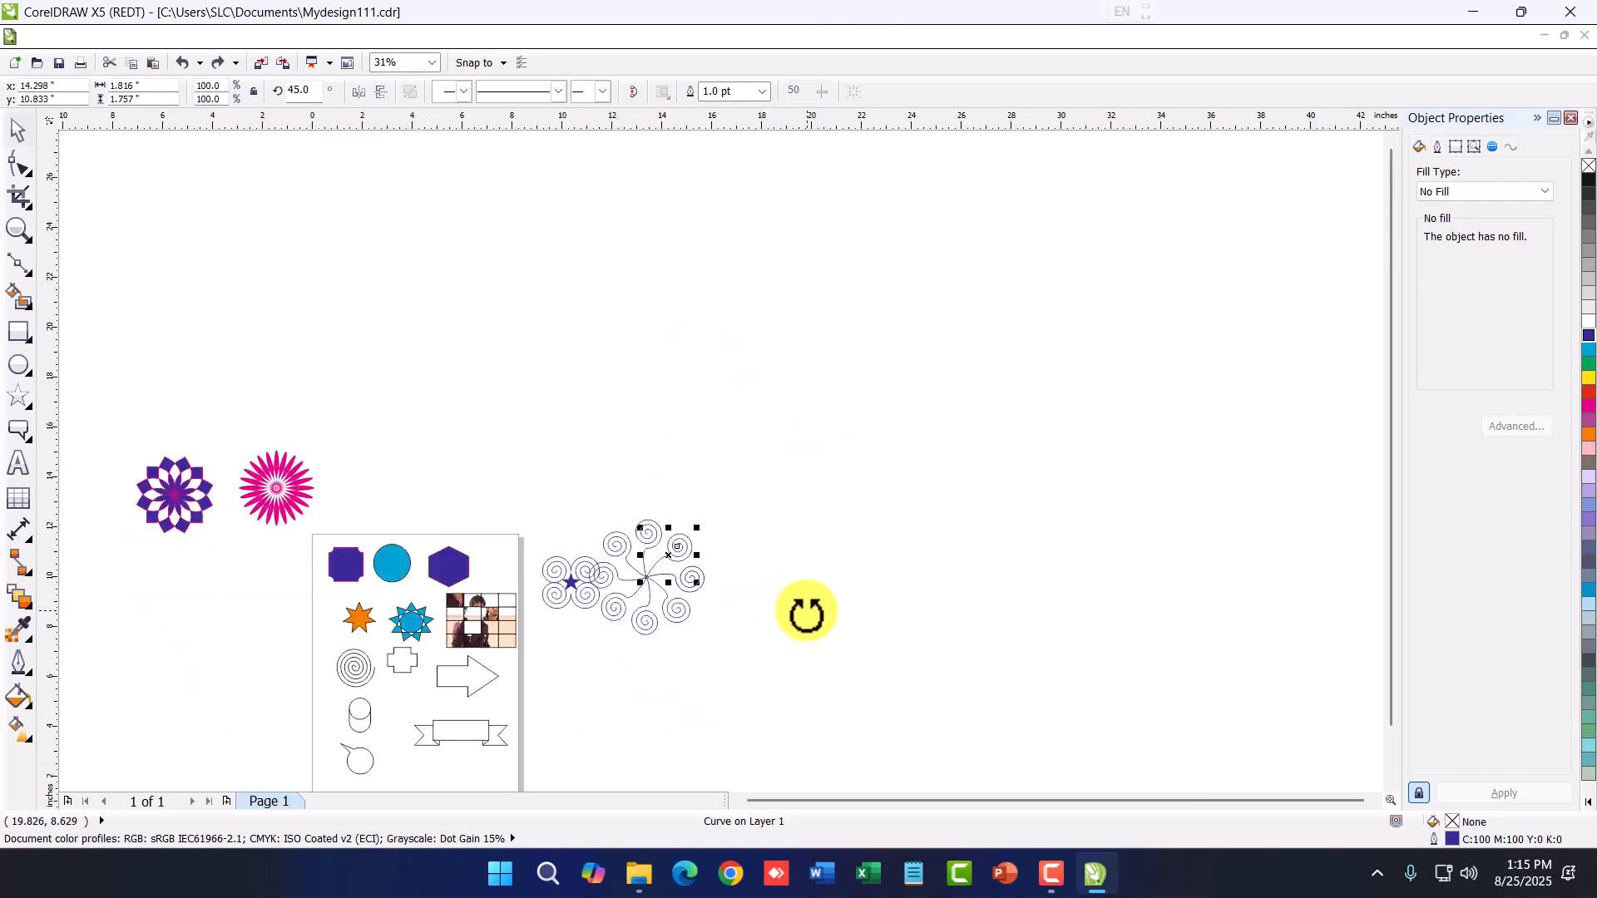
Select all eight spiral arms and move them right, clear of the four-spiral star pattern
scroll(729, 552, up, 2)
drag(457, 406, 742, 739)
drag(781, 371, 435, 777)
drag(546, 571, 669, 603)
scroll(799, 596, up, 4)
scroll(728, 596, down, 2)
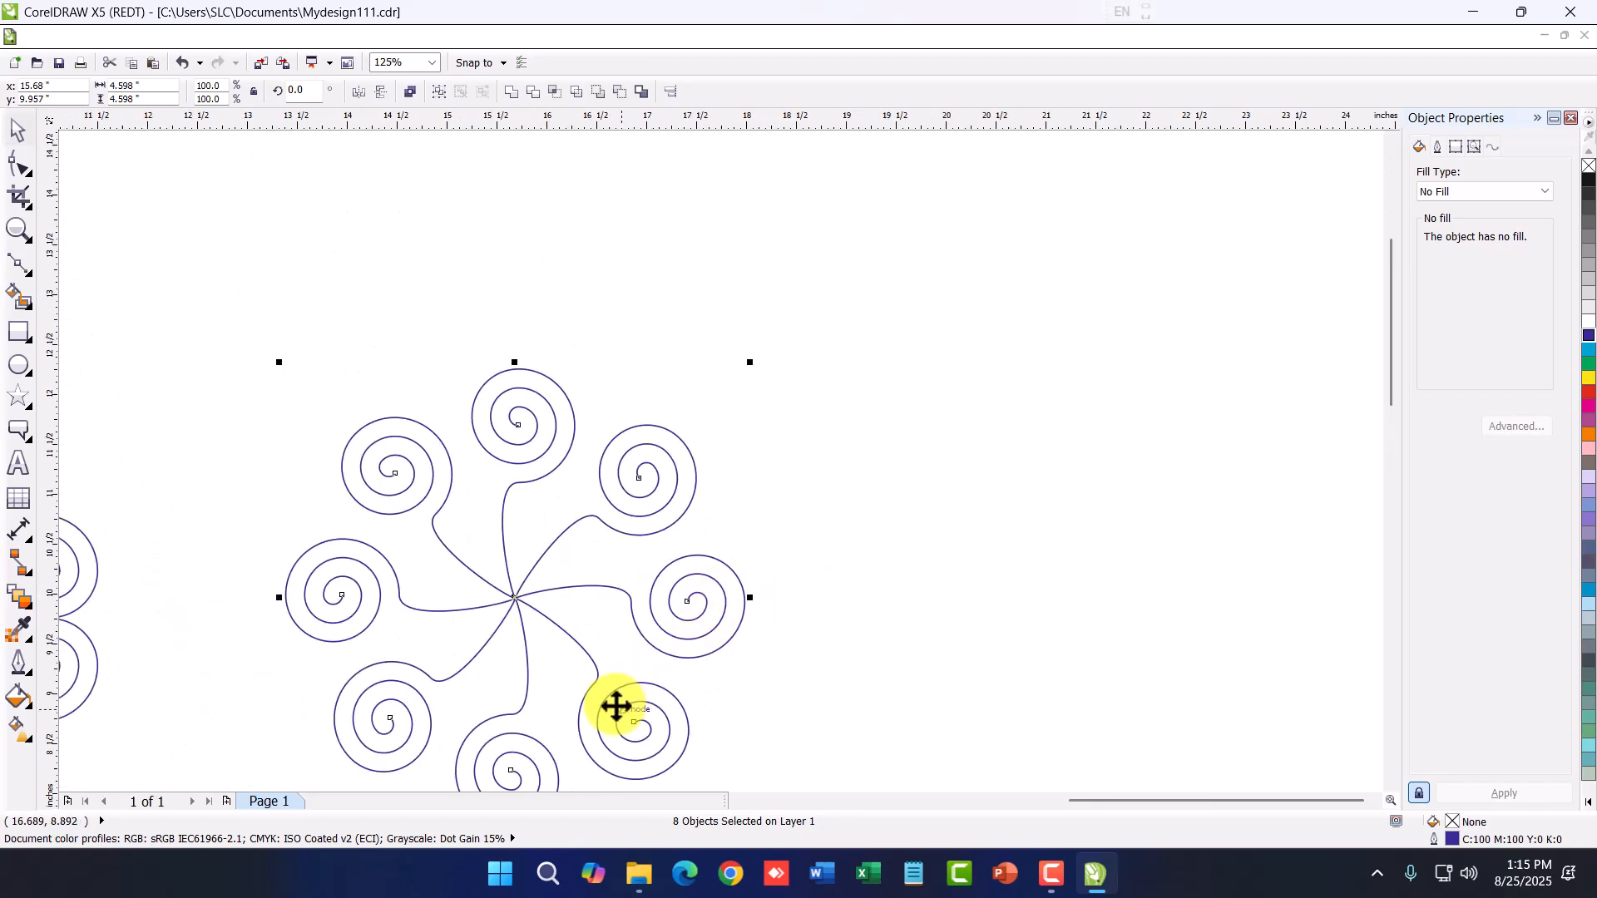
click(799, 666)
scroll(748, 727, down, 2)
scroll(759, 700, up, 2)
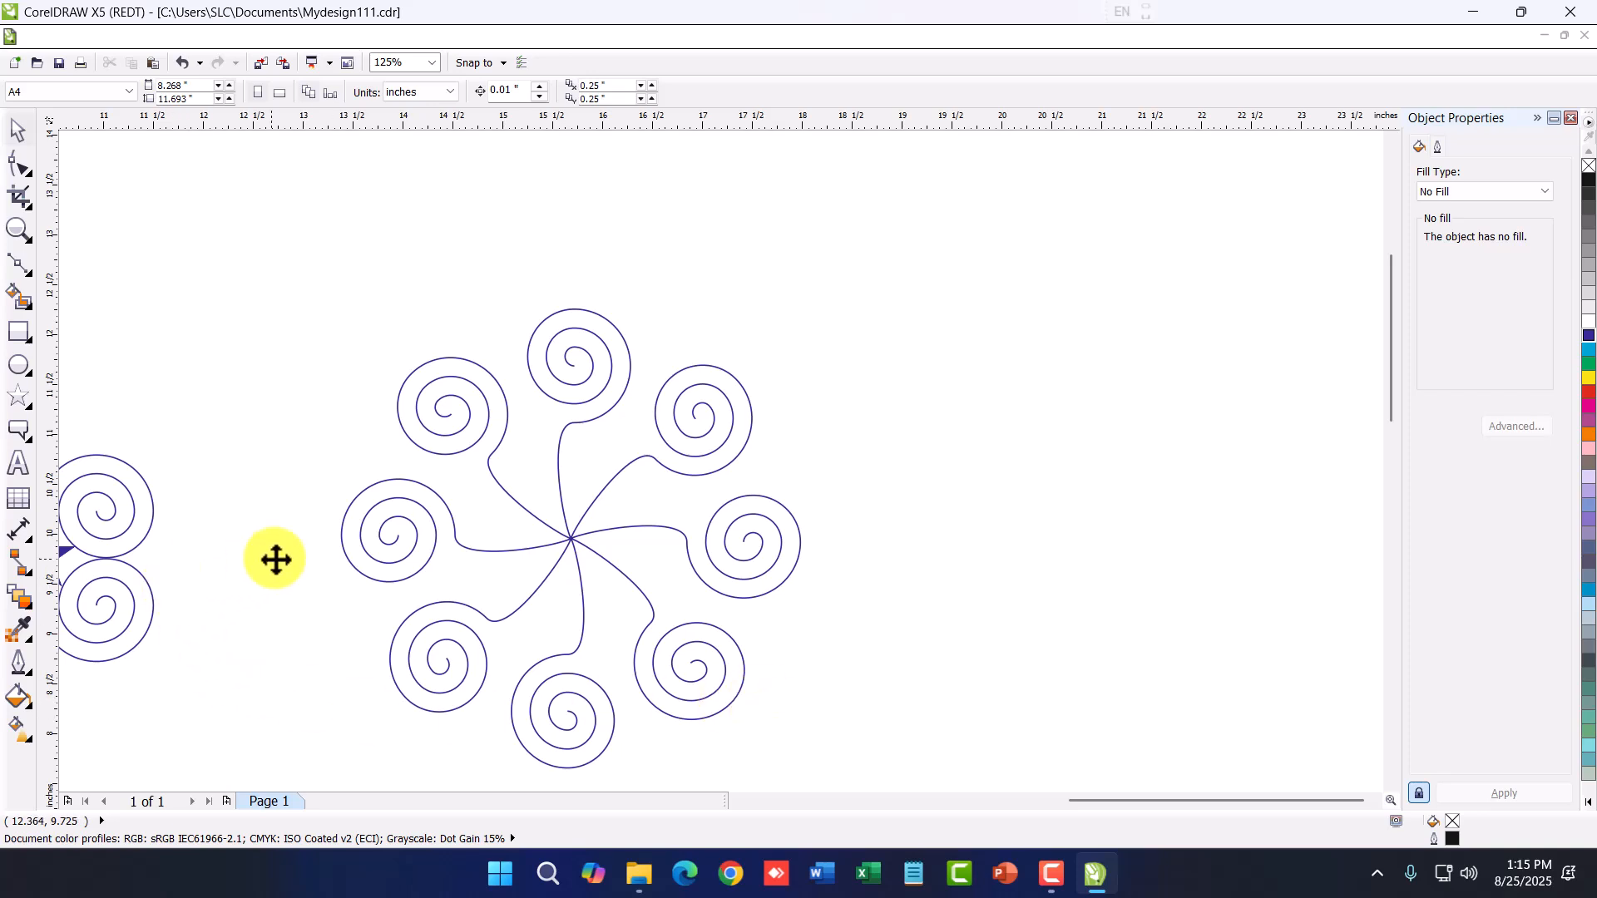
Examine the cross, arrow, banner, cylinder and callout shapes in the lower part of the page
click(25, 404)
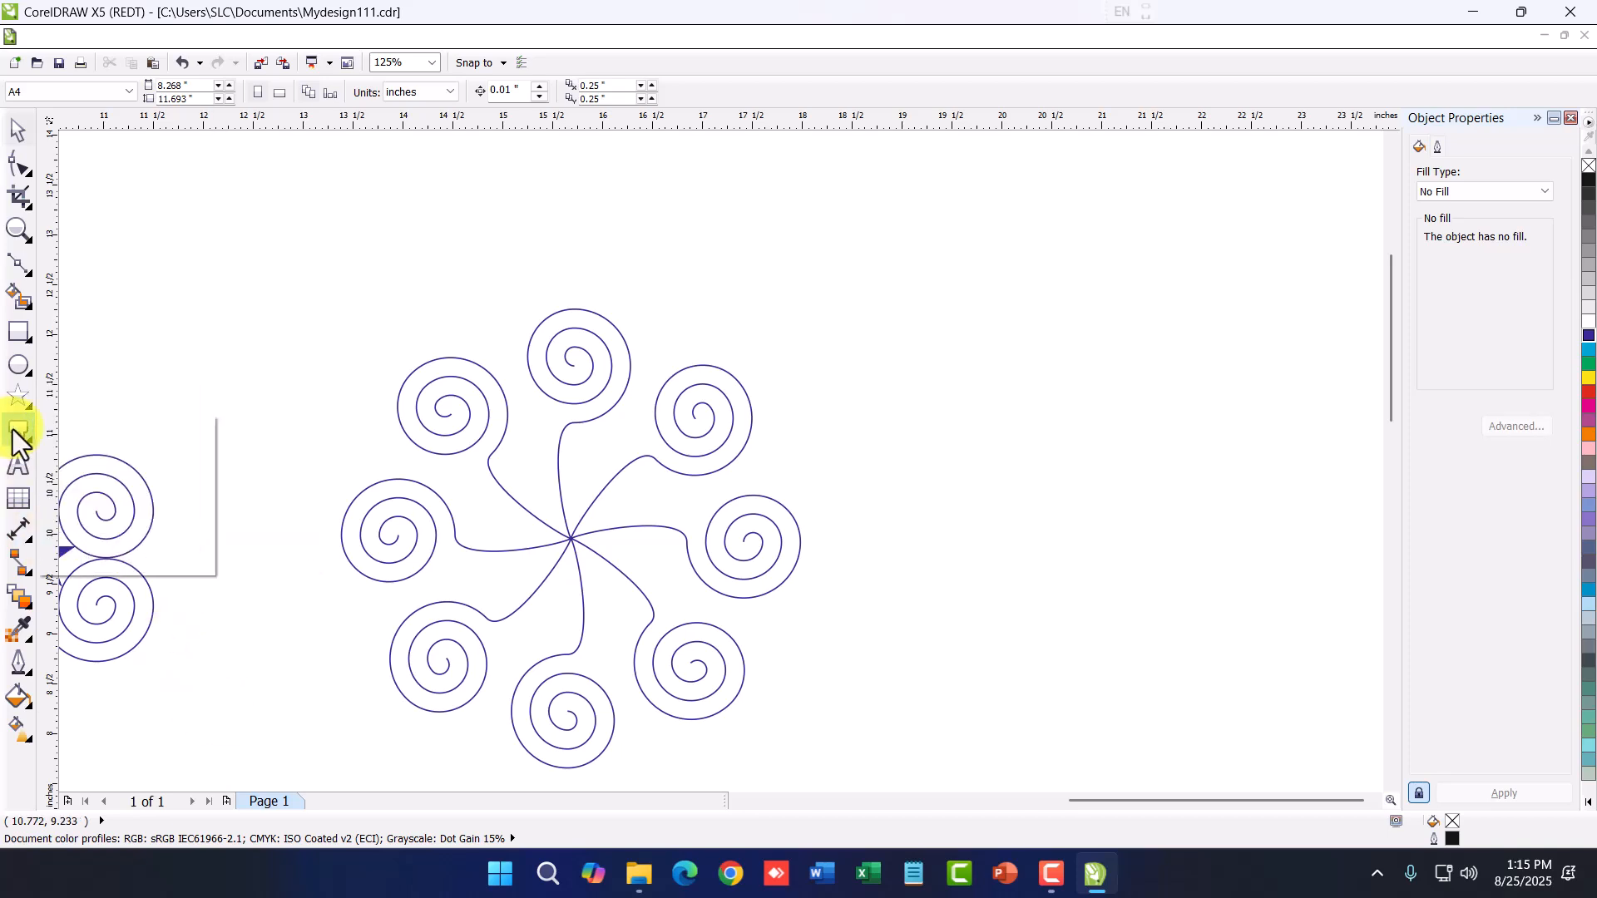
scroll(637, 671, down, 3)
scroll(480, 746, up, 3)
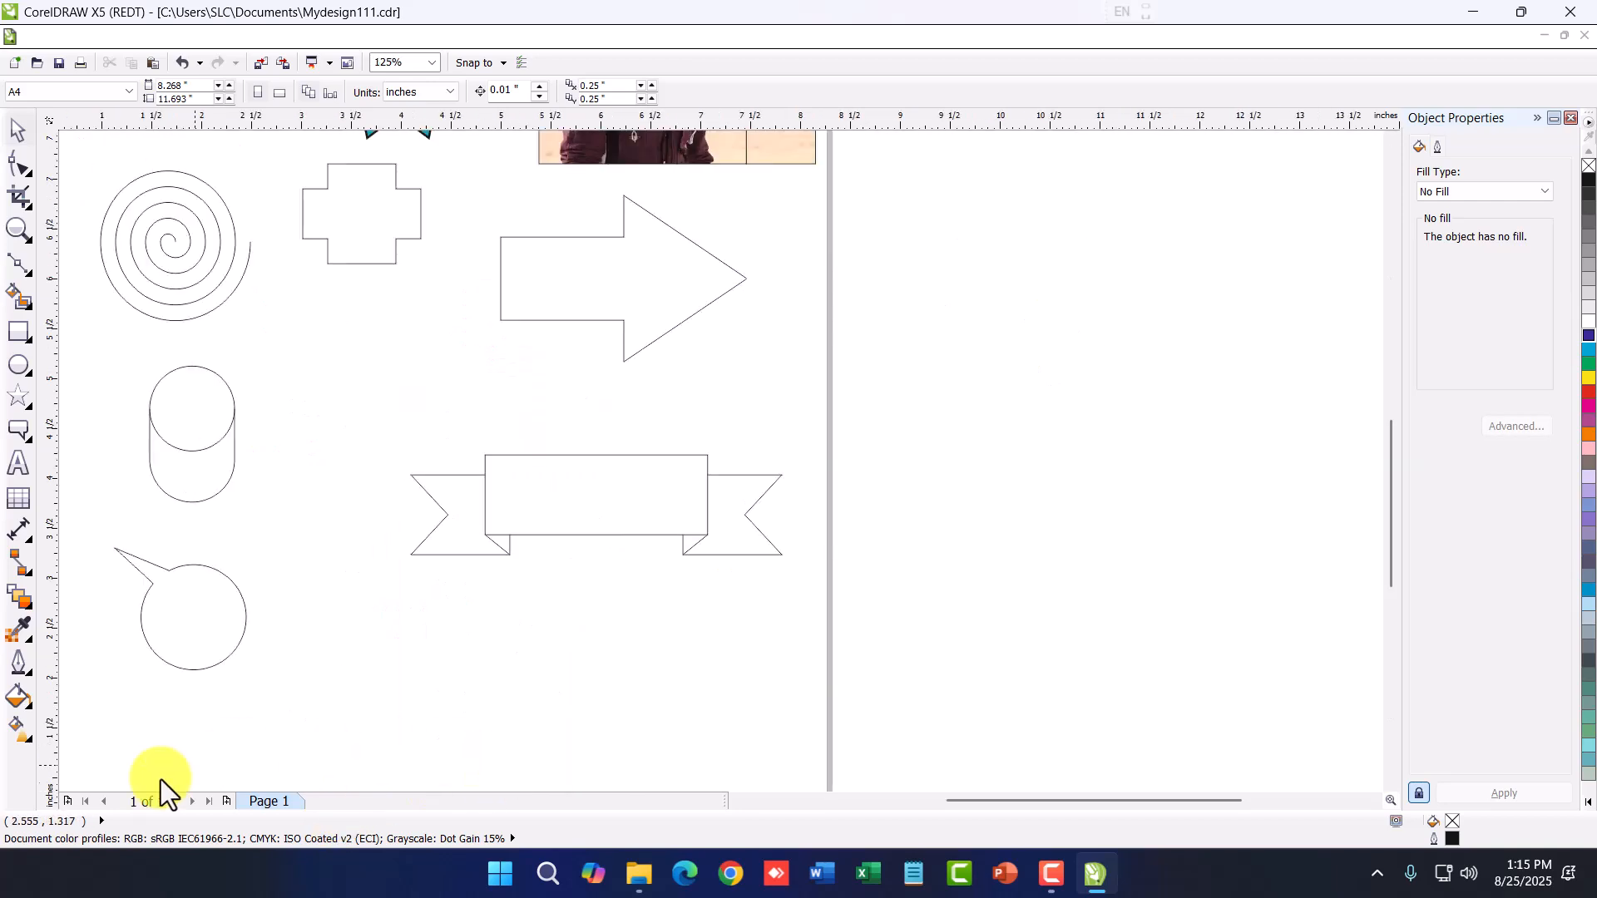
Add a second page and draw a basic-shape parallelogram about 1.67 by 1.12 inches in its upper-left area, fine-tuning the slant
click(232, 804)
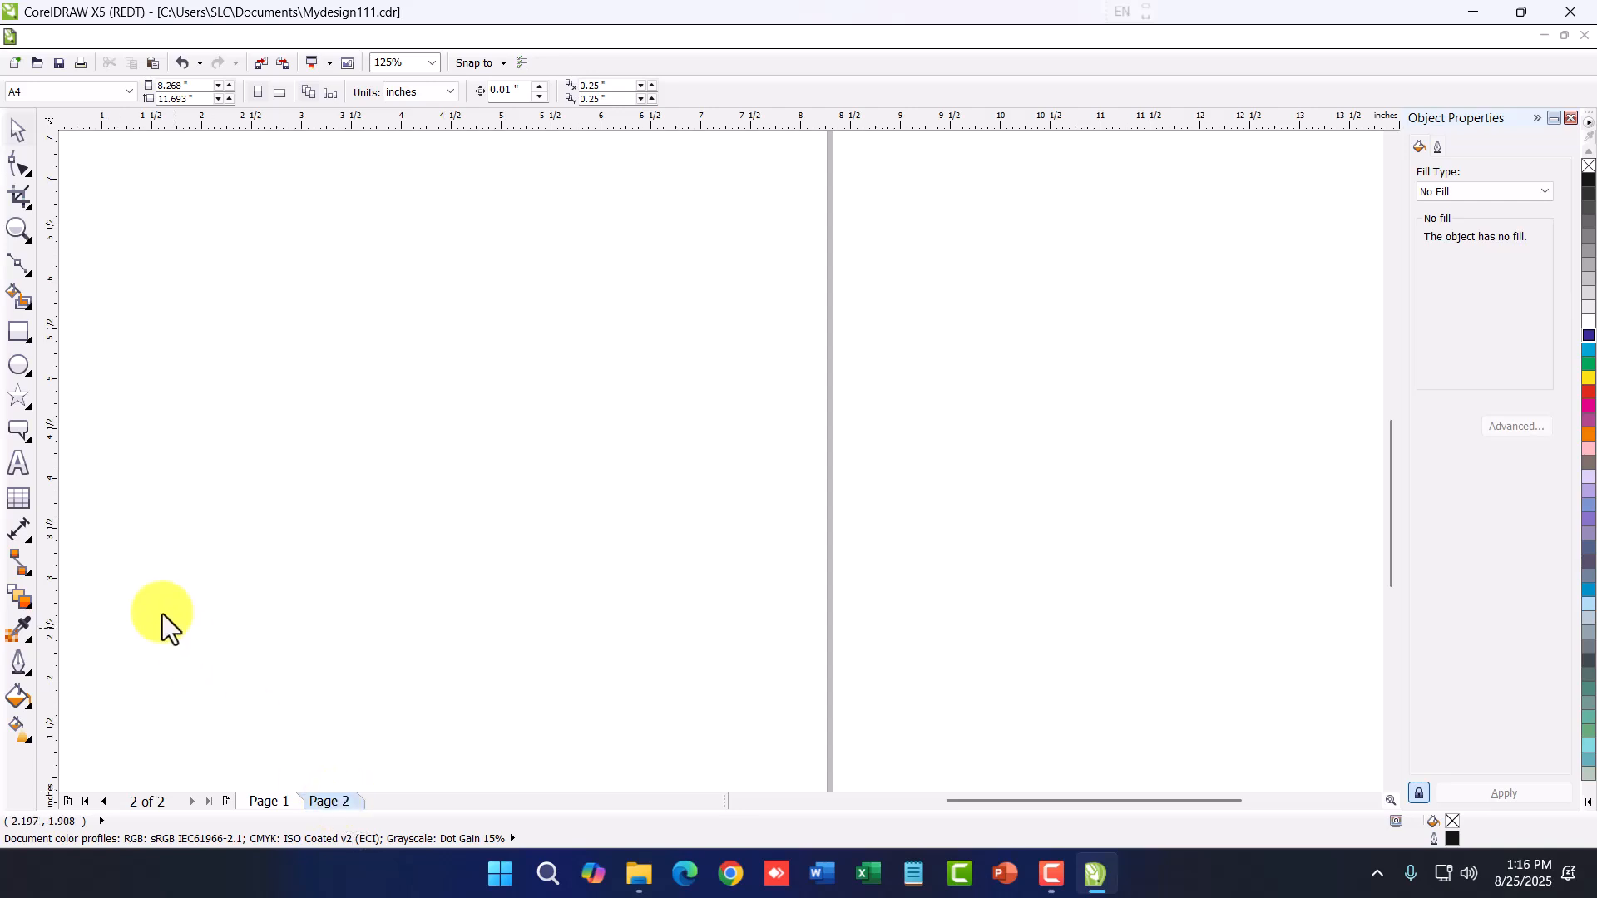
click(22, 441)
click(73, 441)
scroll(548, 482, down, 2)
scroll(511, 428, down, 2)
scroll(463, 339, up, 4)
mouse_move(337, 237)
mouse_down()
mouse_move(326, 222)
mouse_move(495, 337)
mouse_up()
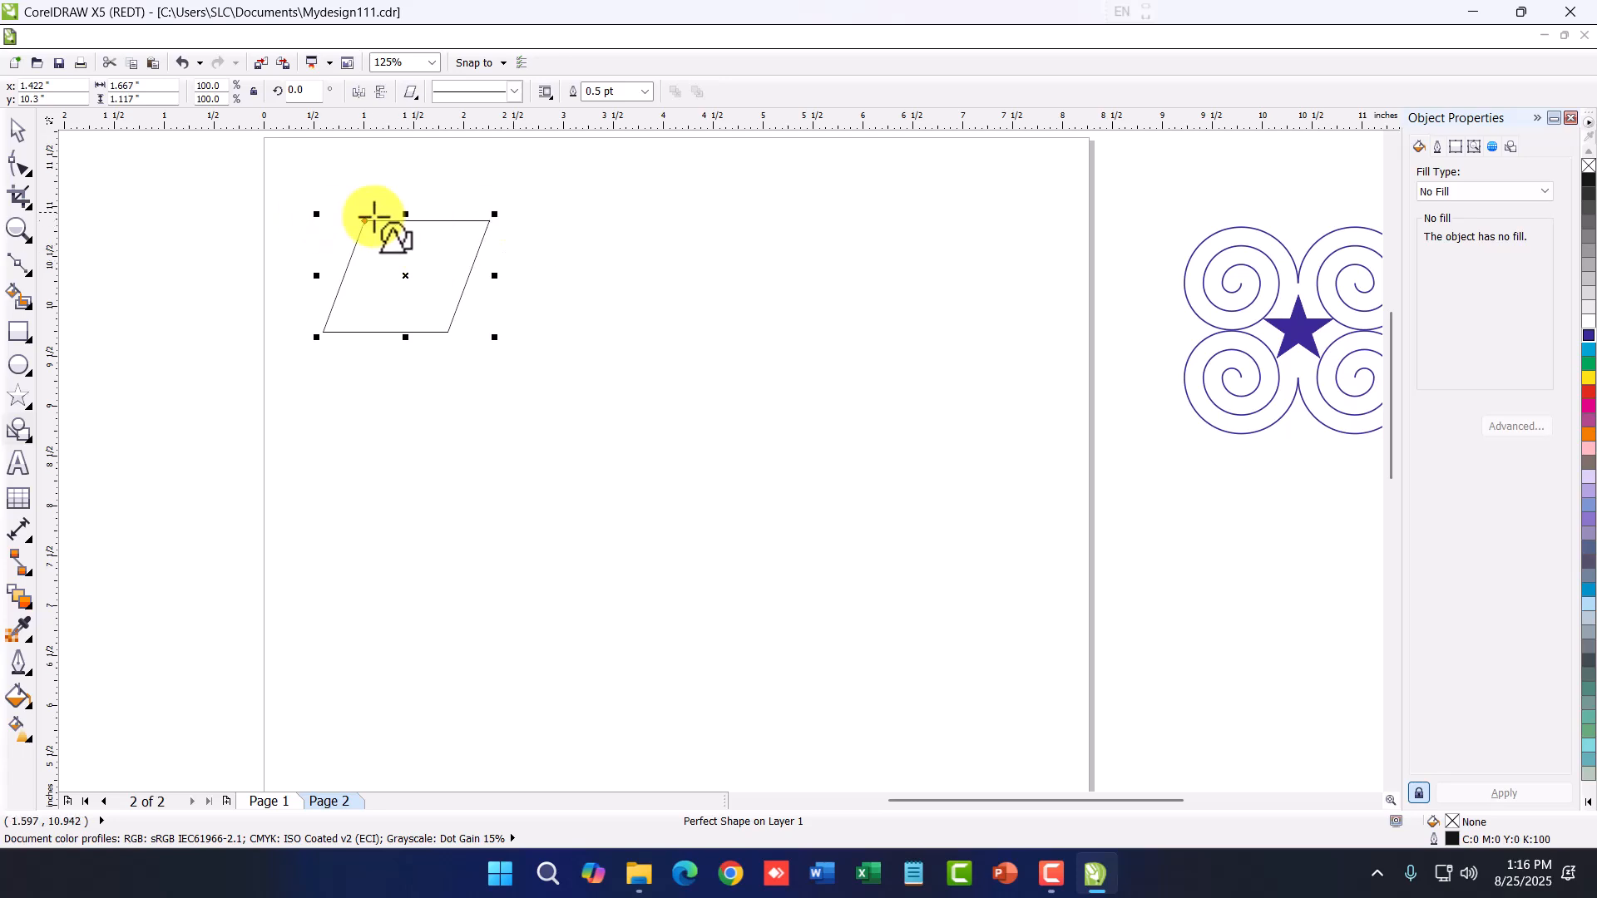
mouse_move(364, 220)
mouse_down()
mouse_move(392, 258)
mouse_move(251, 181)
mouse_move(371, 256)
mouse_move(362, 221)
mouse_up()
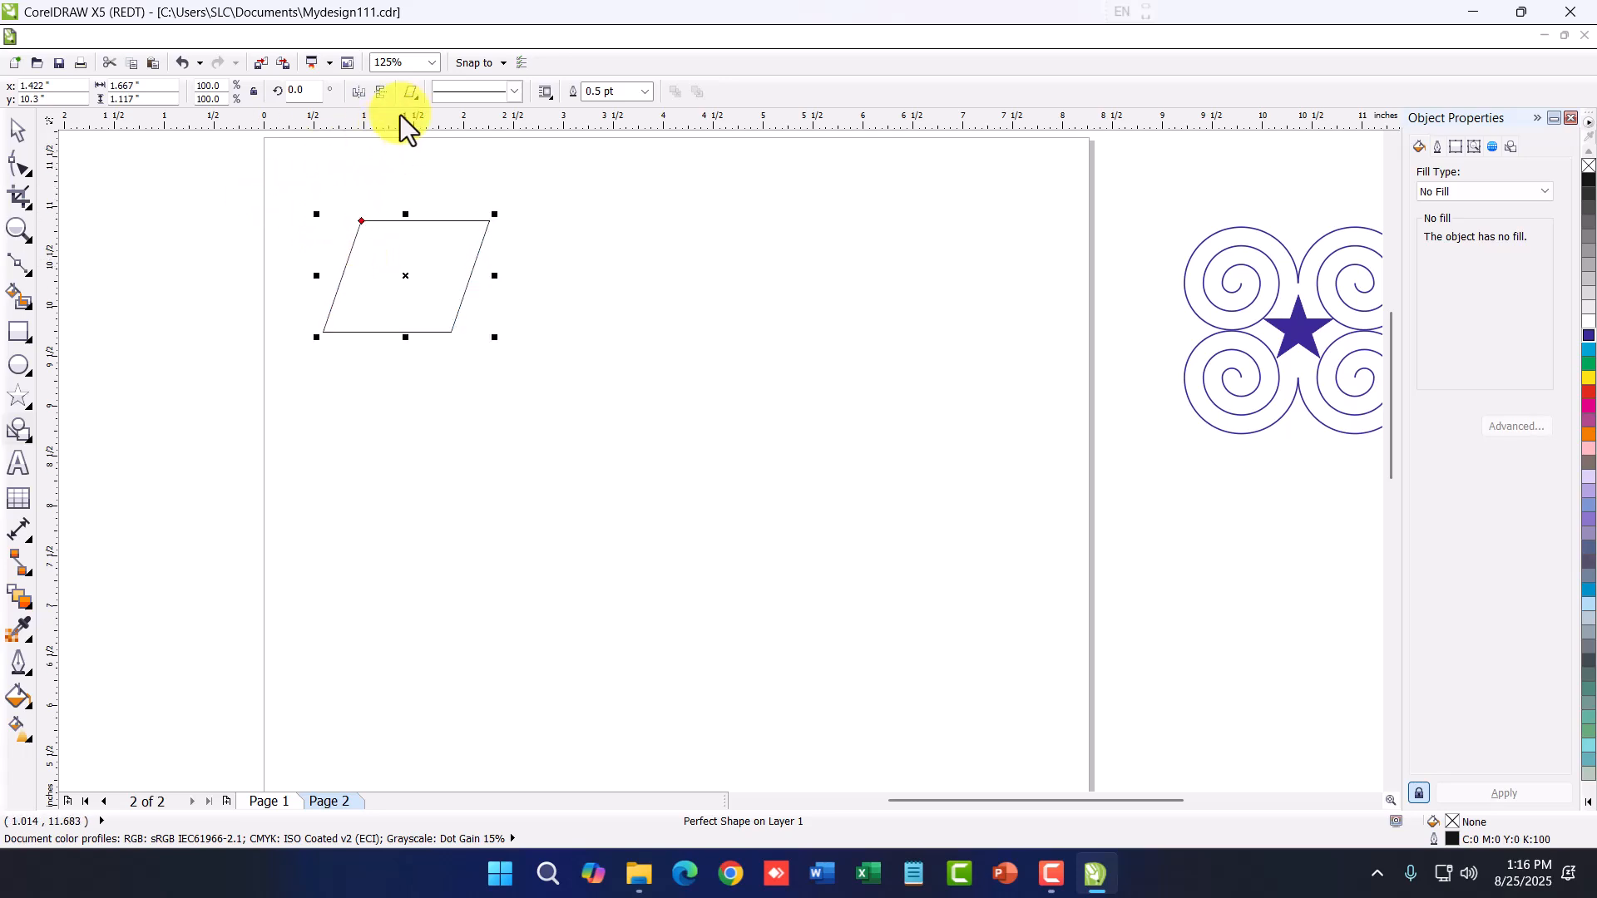
Draw a basic-shape prohibition sign about 1.66 by 1.71 inches just right of the parallelogram
click(415, 95)
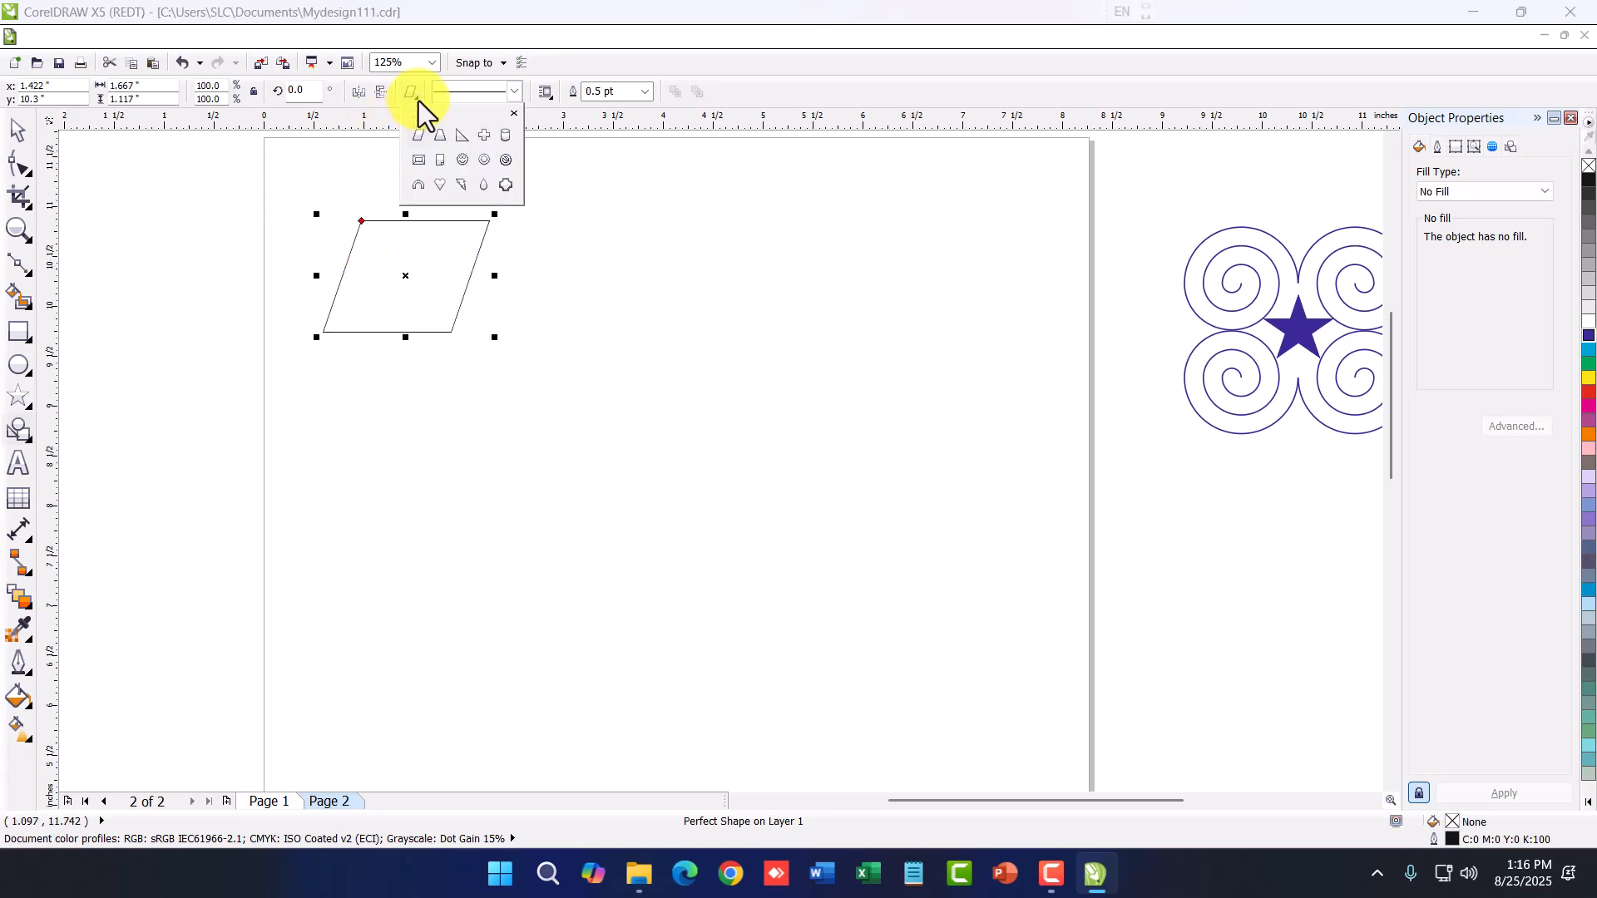
click(458, 162)
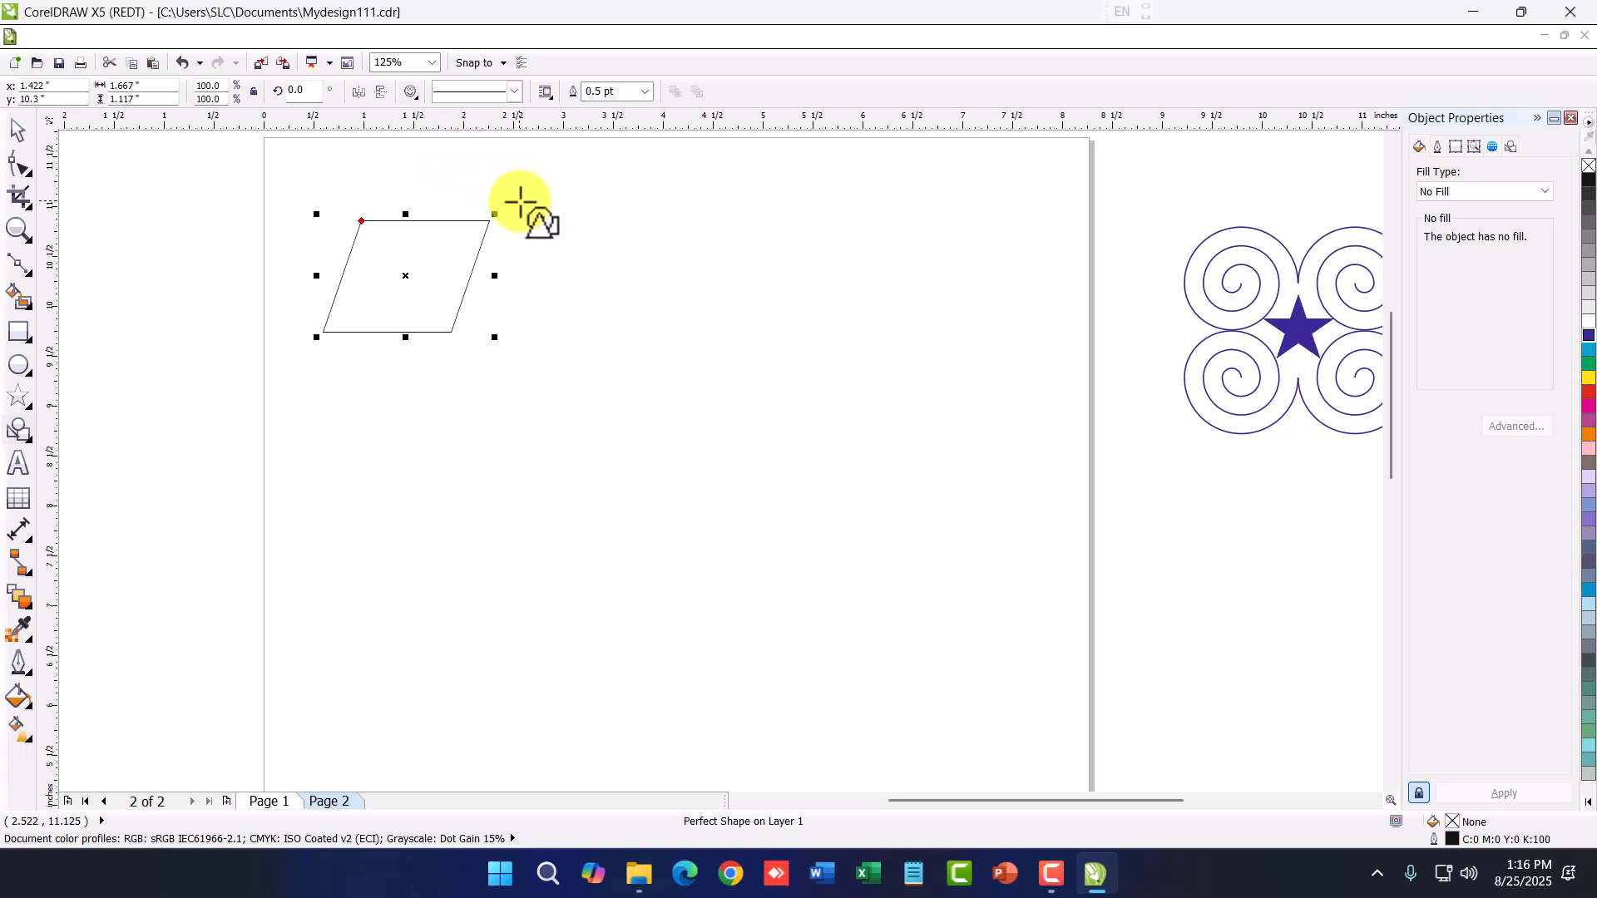
click(409, 92)
click(505, 160)
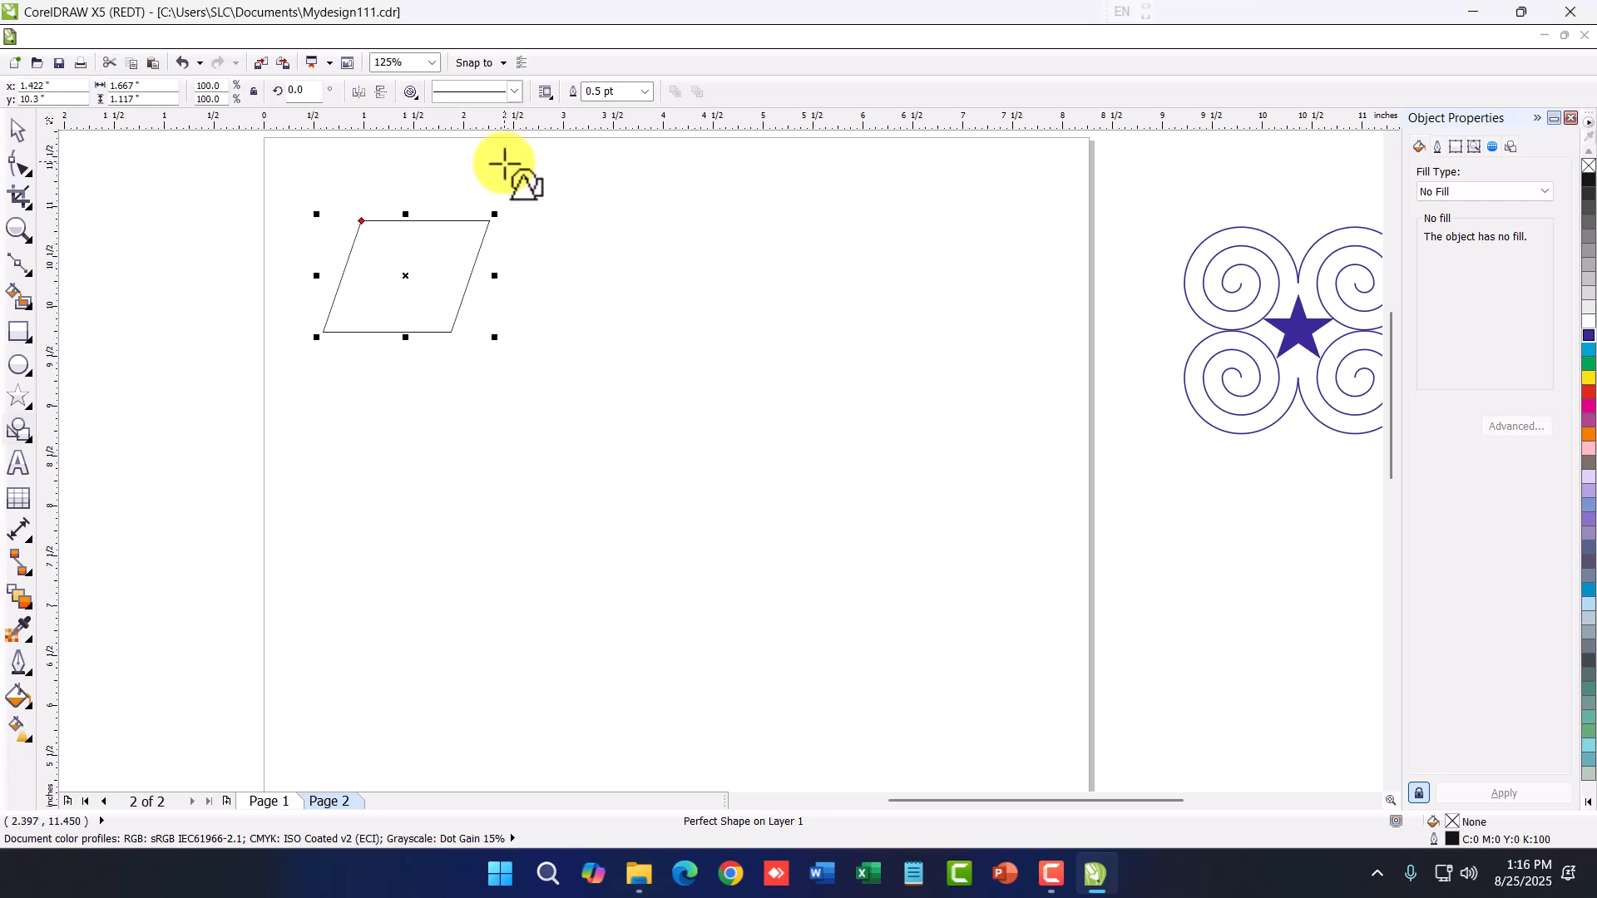
drag(523, 217, 698, 398)
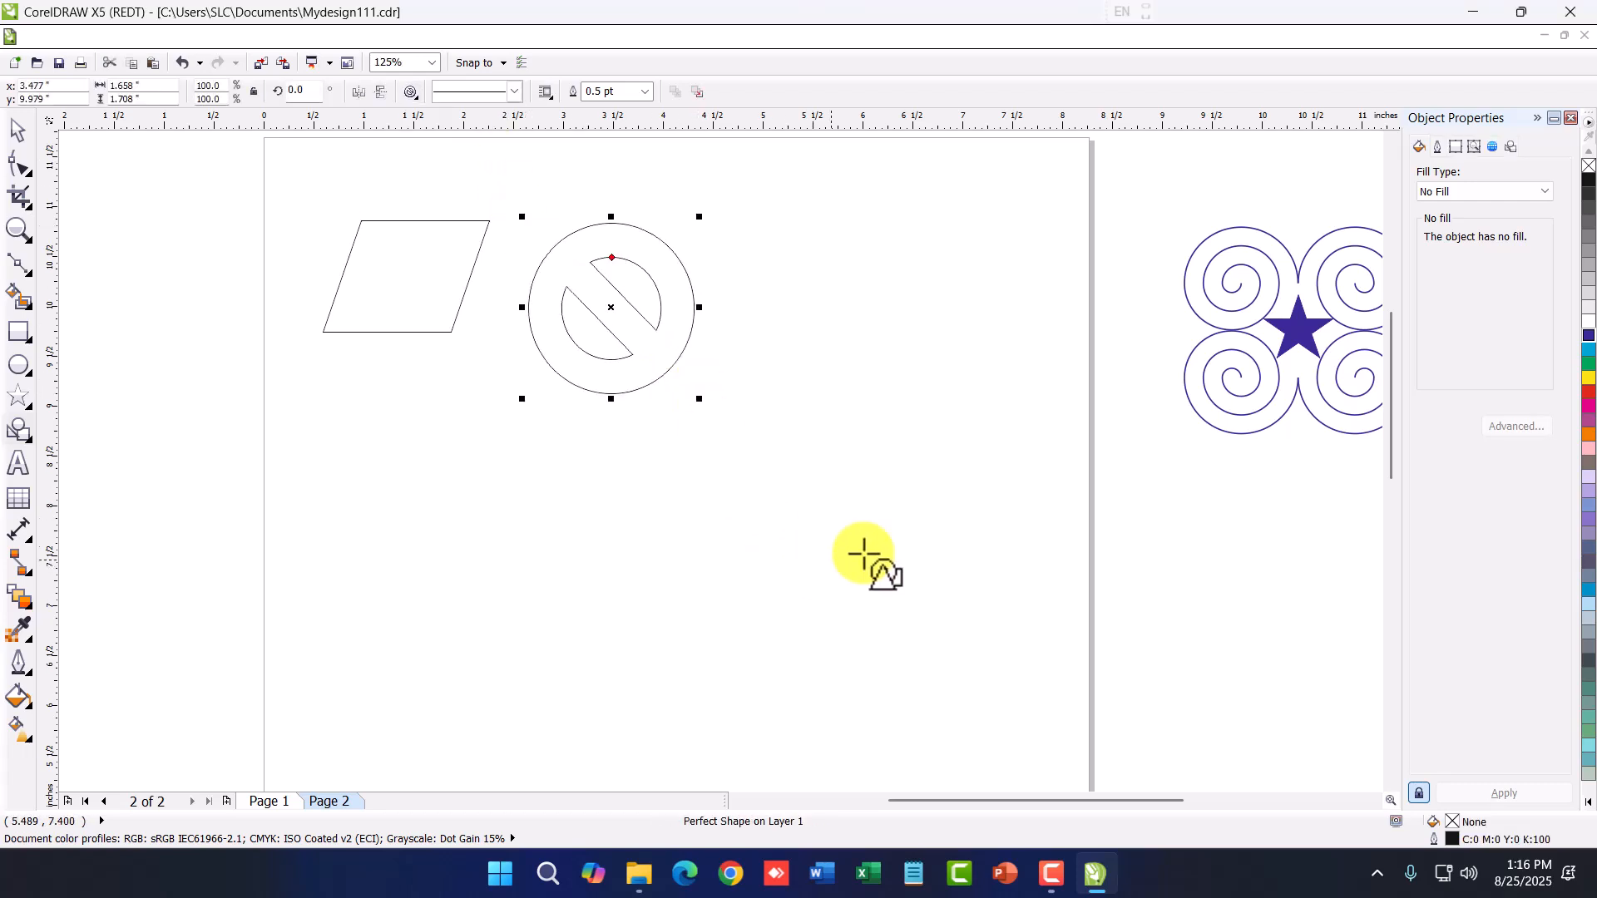
Try red, blue and brown fills on the prohibition sign and finish with solid black
click(1589, 399)
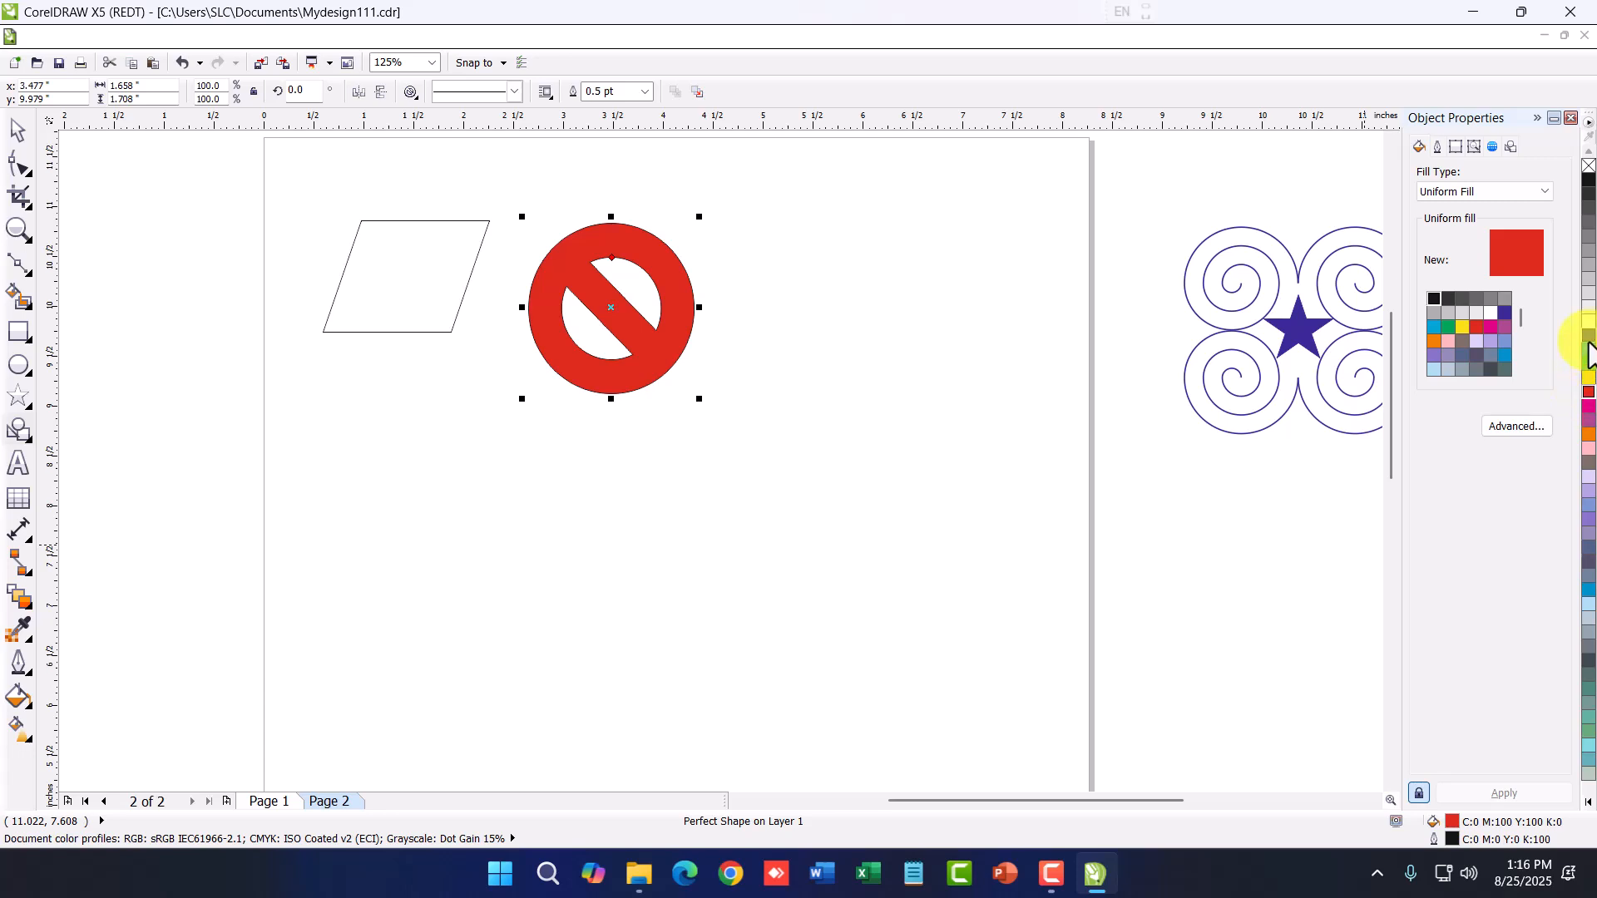
click(1590, 345)
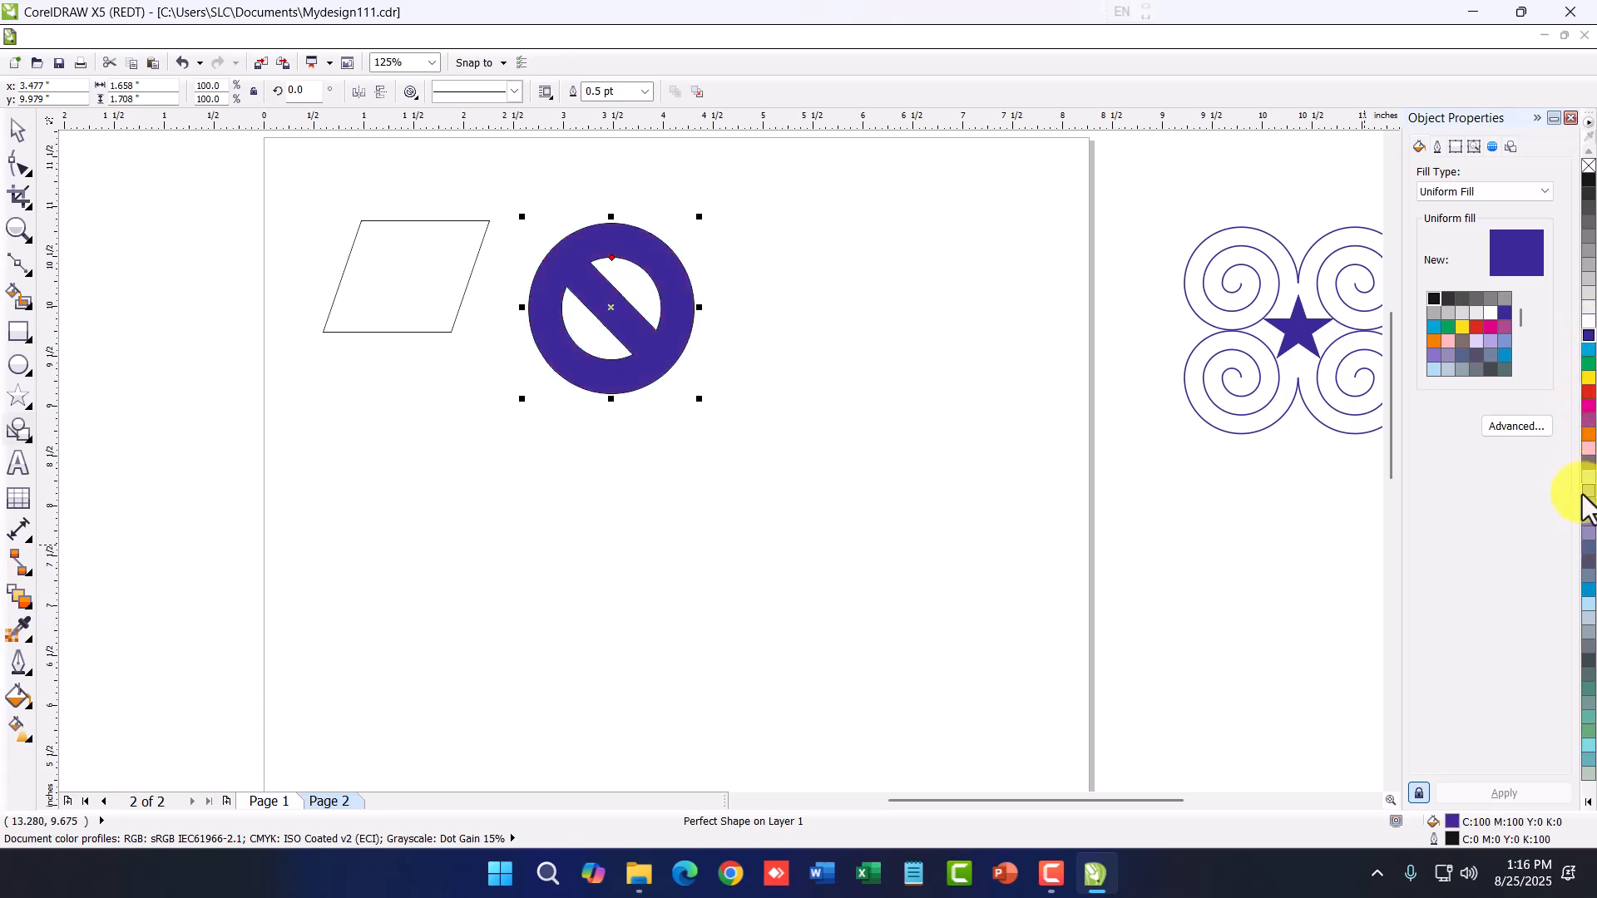
click(1589, 464)
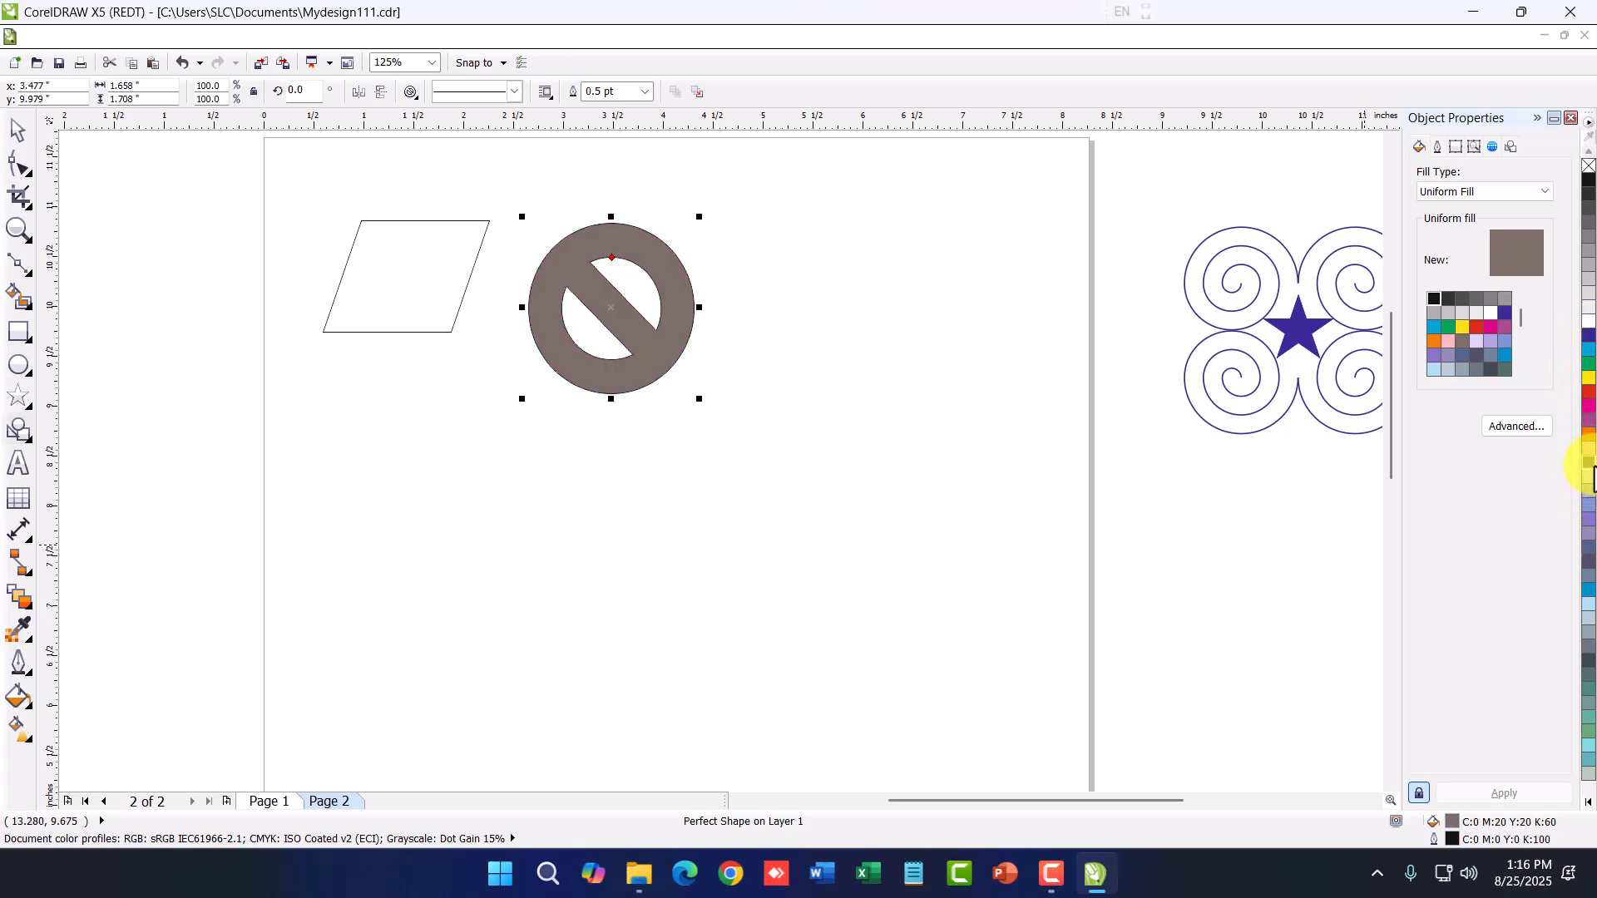
click(1588, 180)
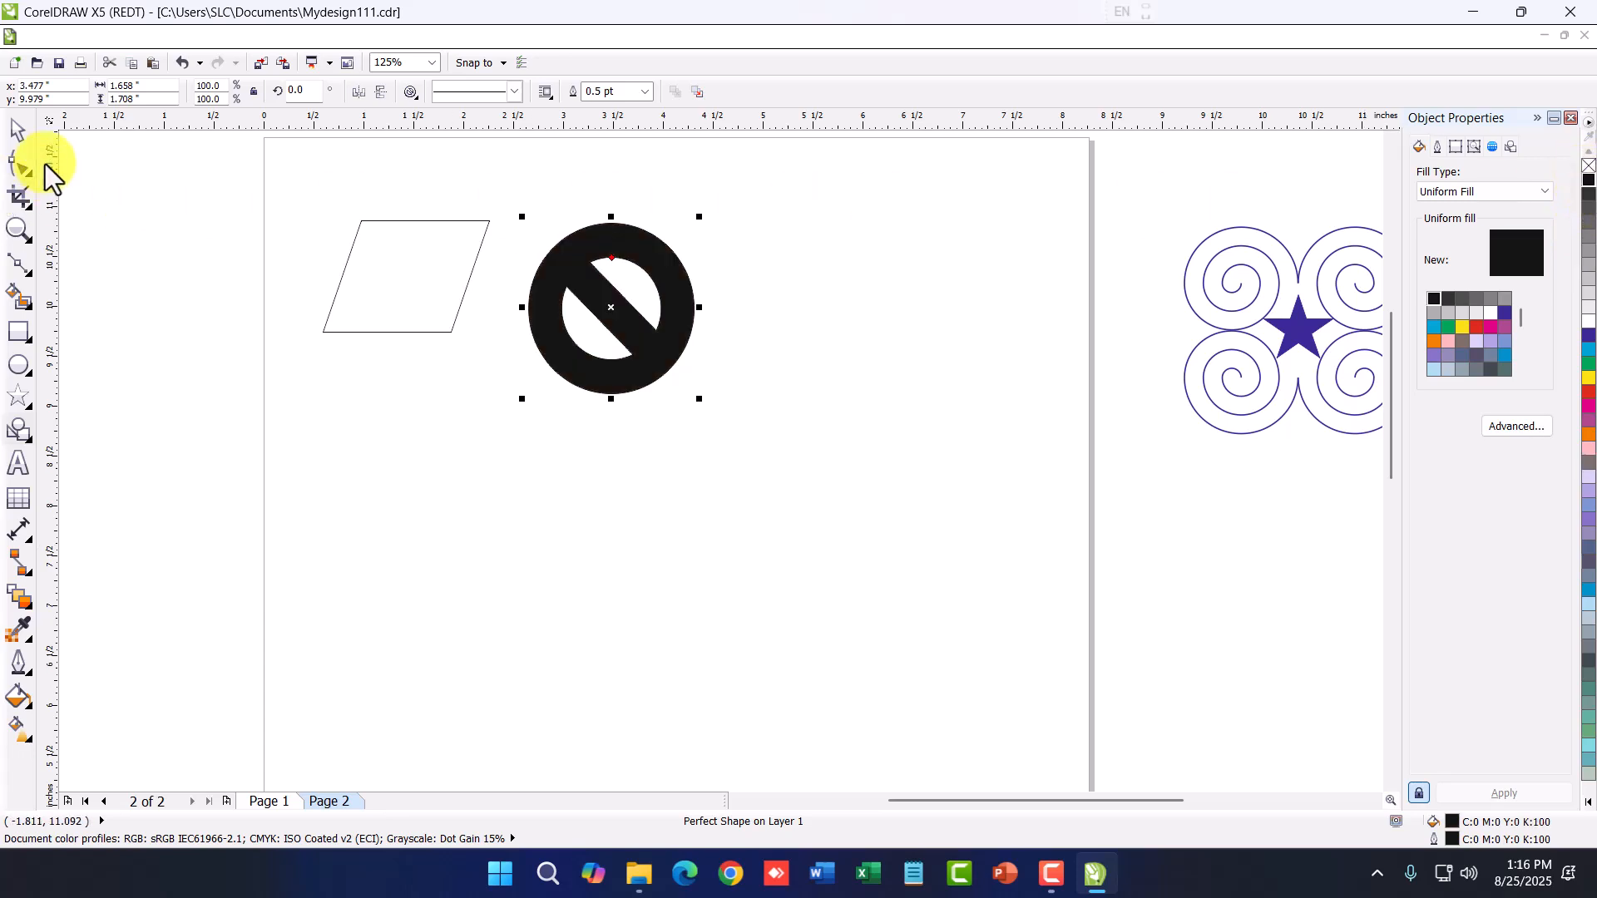
Move the black prohibition sign slightly upward so it sits beside the parallelogram
drag(564, 257, 569, 213)
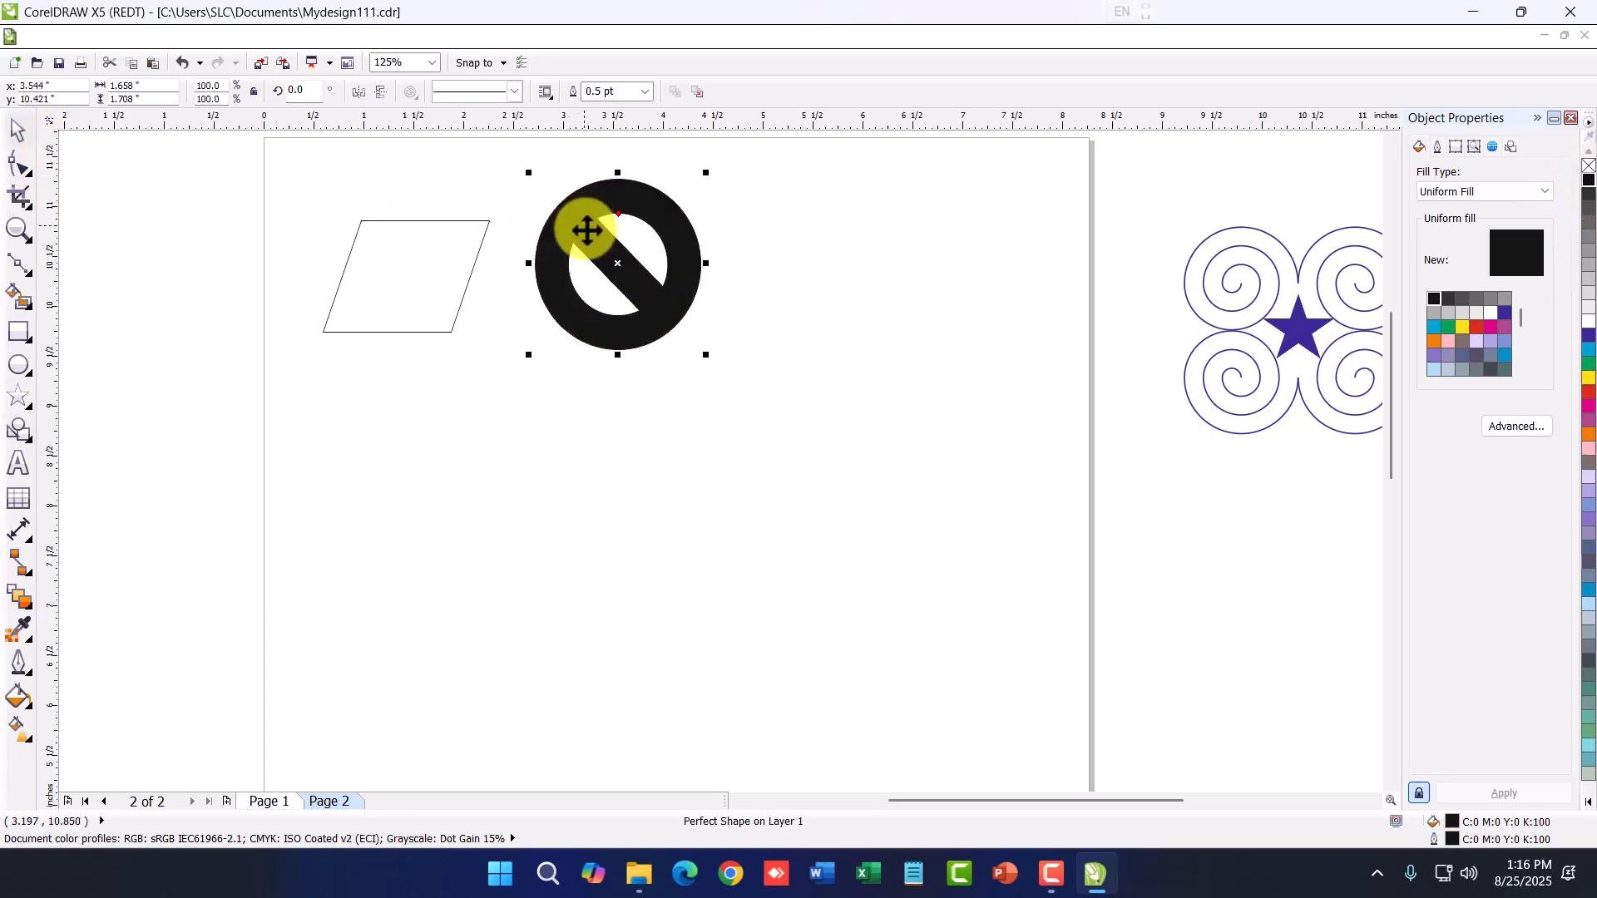
drag(649, 299, 660, 317)
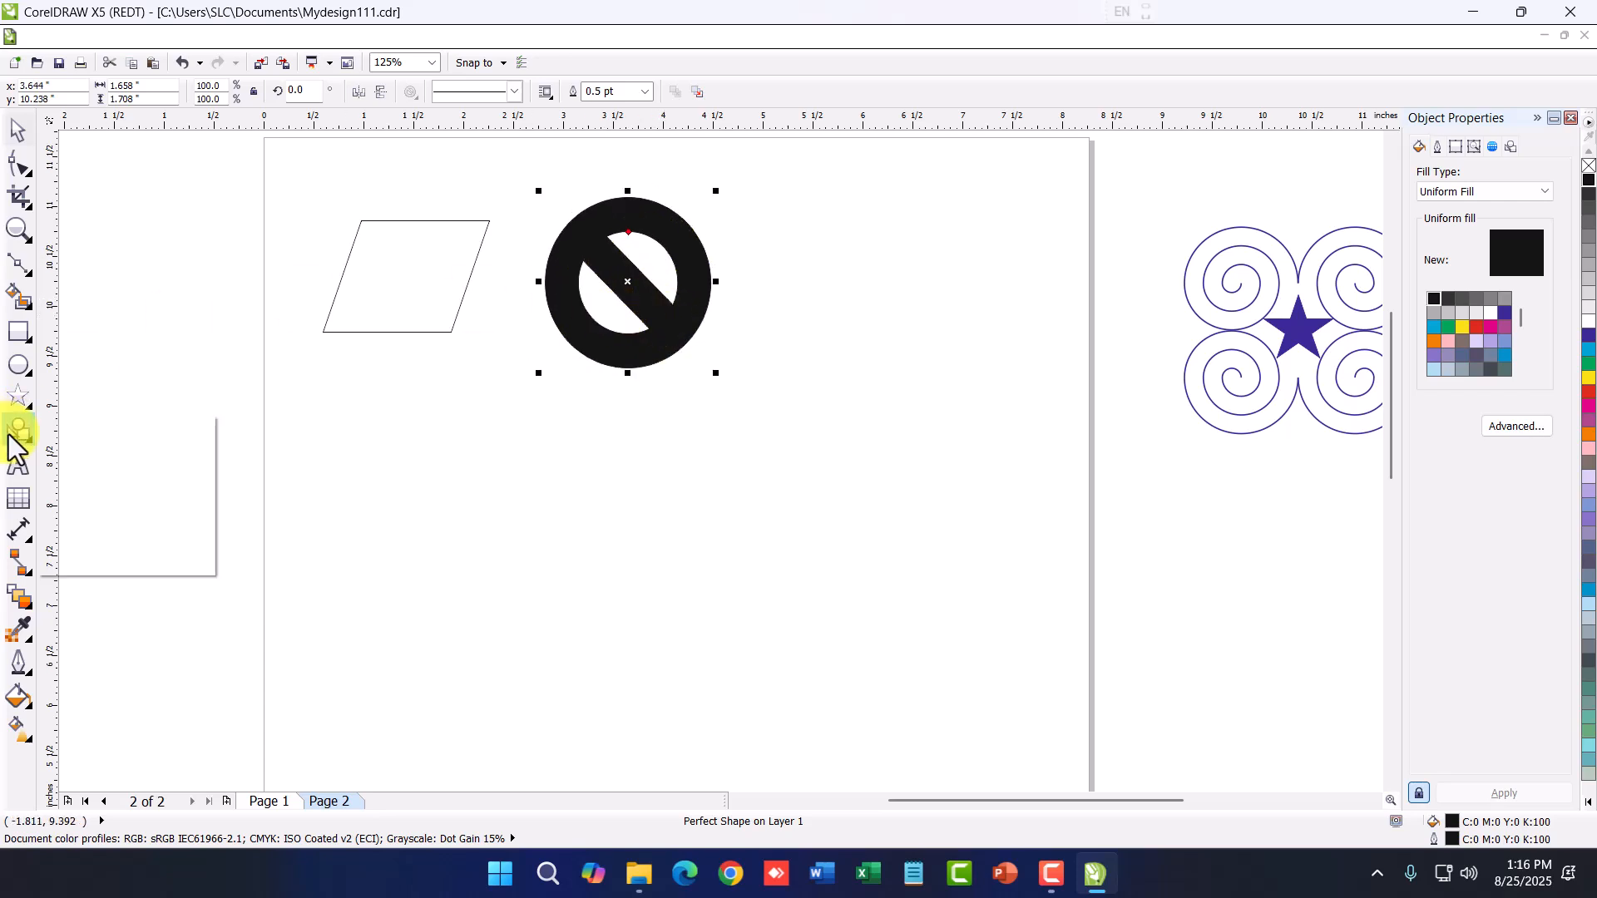
click(15, 440)
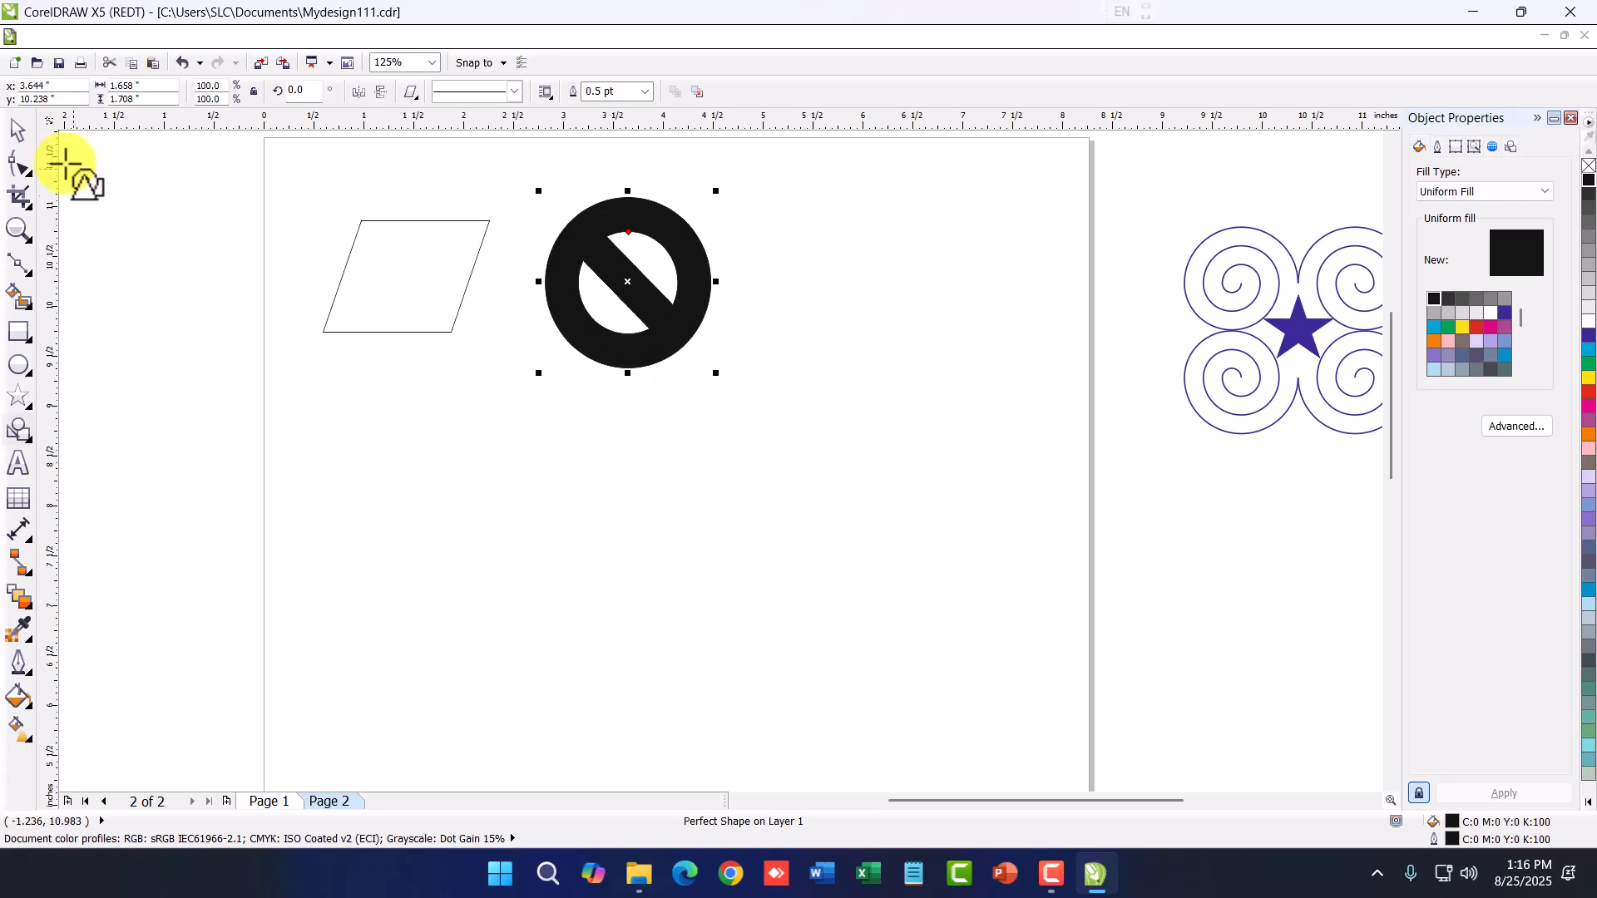
drag(559, 289, 540, 283)
Give the parallelogram a dashed outline style
click(456, 291)
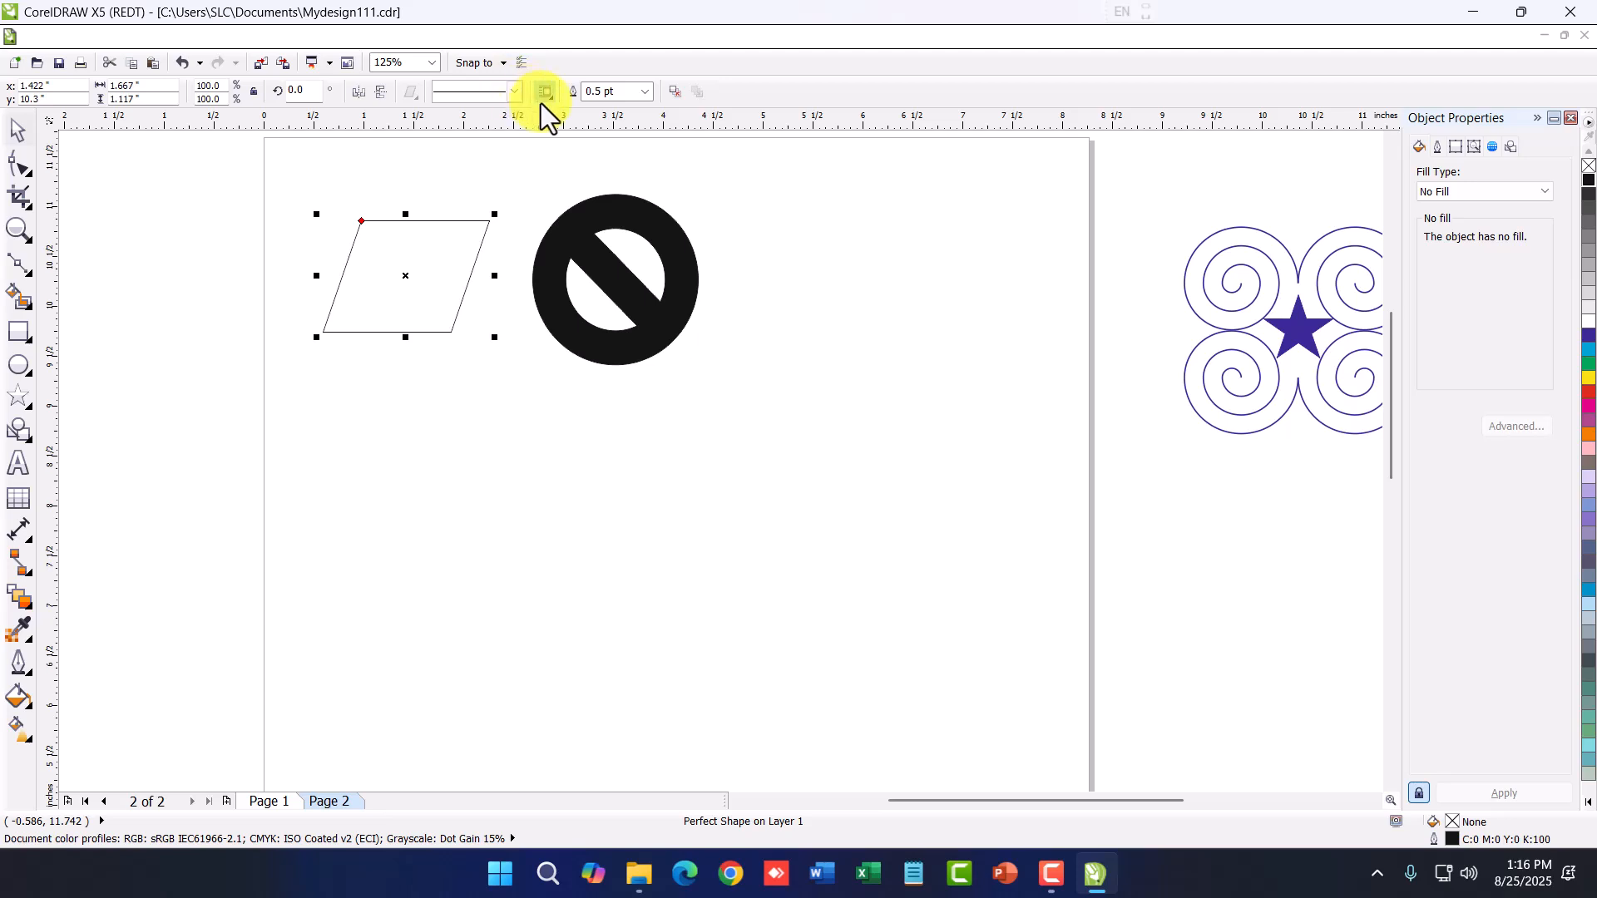
click(517, 98)
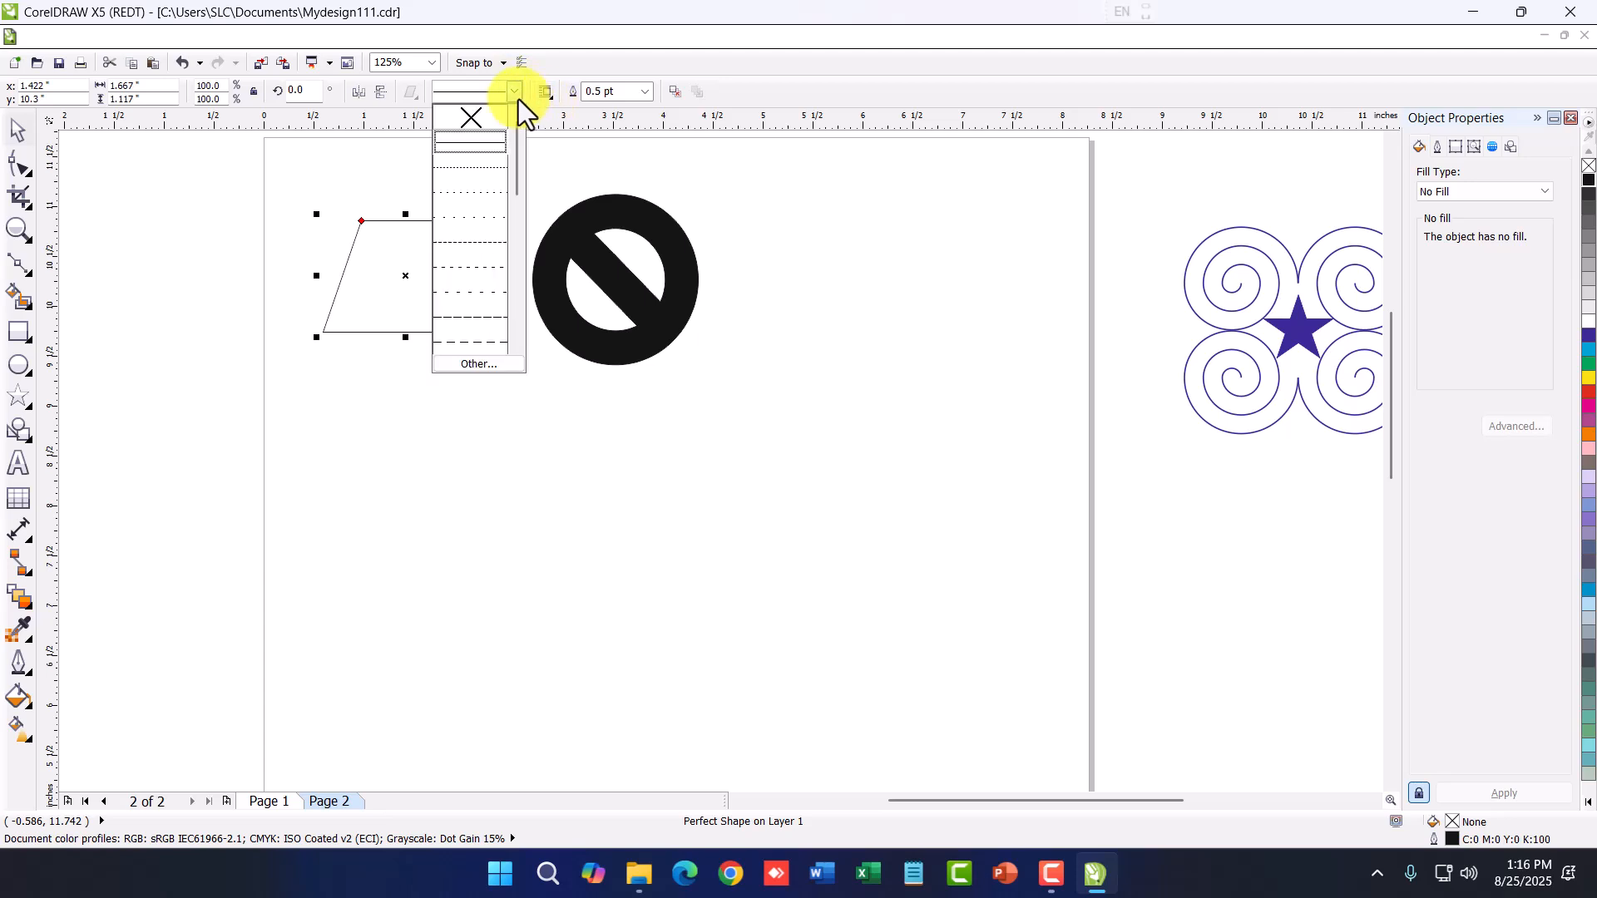
click(517, 99)
click(546, 102)
click(546, 101)
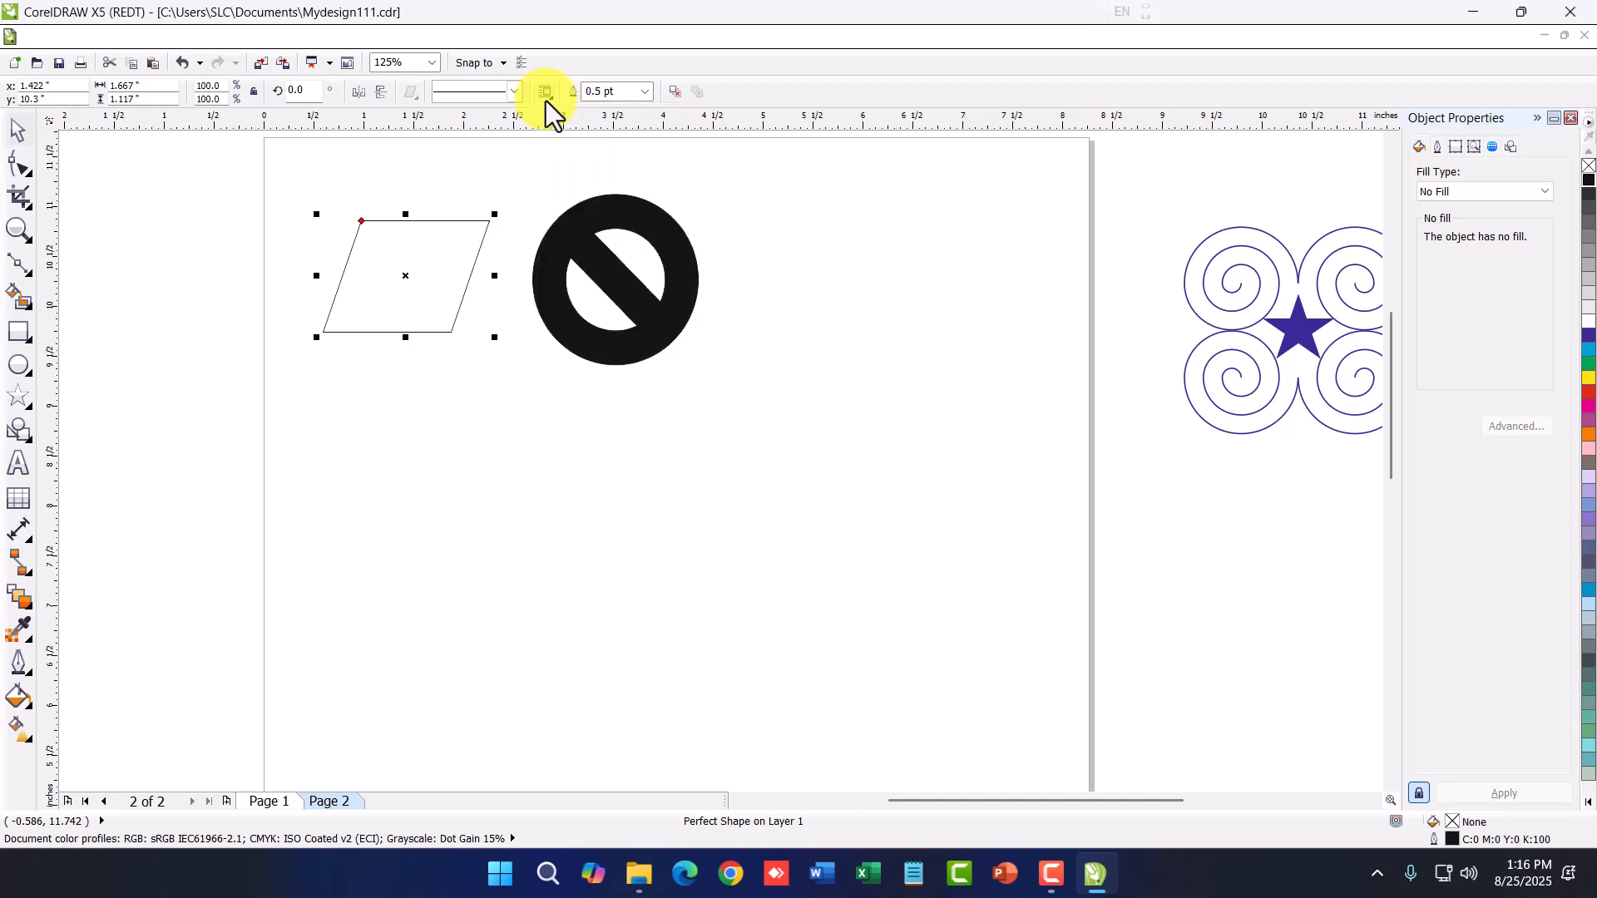
click(646, 92)
click(647, 93)
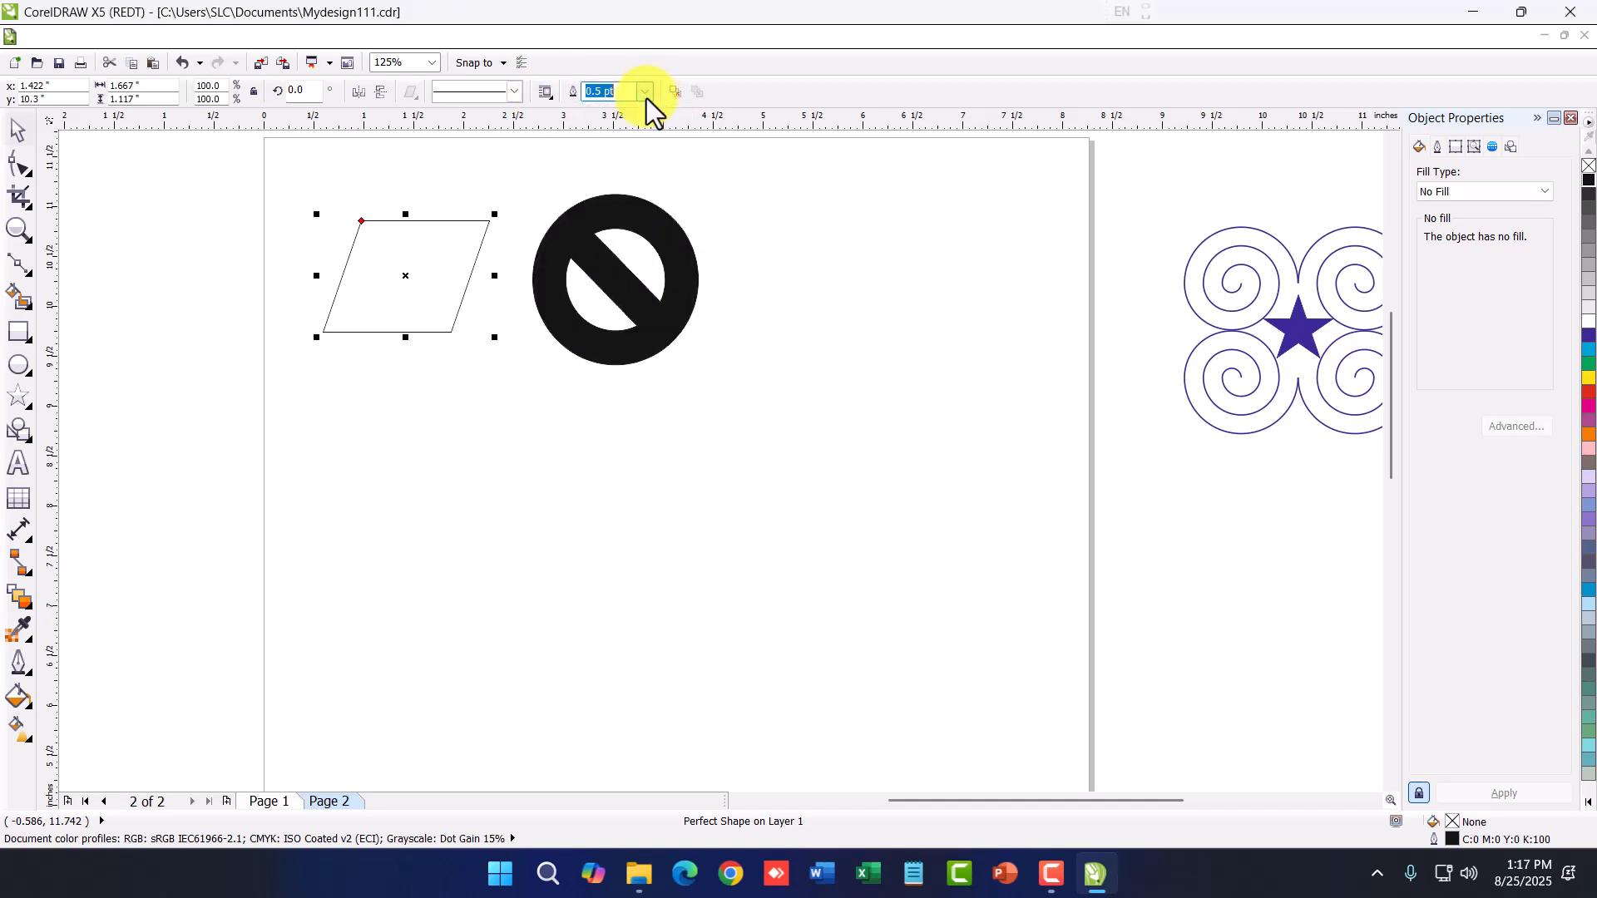
click(513, 93)
click(476, 214)
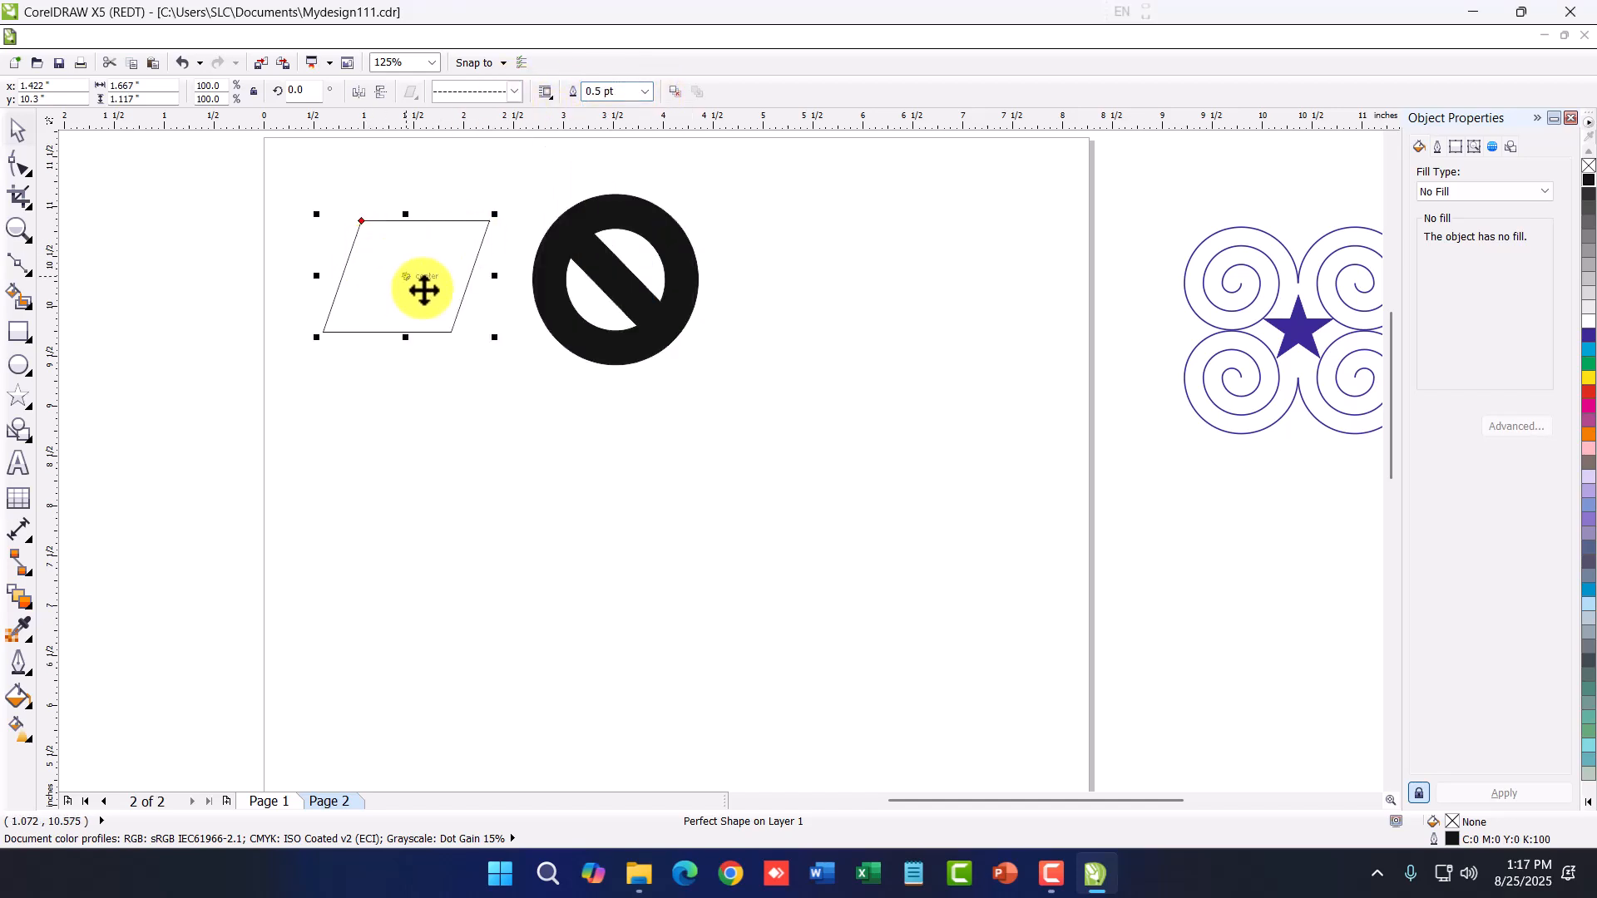
click(455, 407)
Set the dashed parallelogram's outline width to 2.0 pt
scroll(428, 331, up, 2)
scroll(467, 341, up, 4)
scroll(542, 413, down, 2)
scroll(548, 435, up, 2)
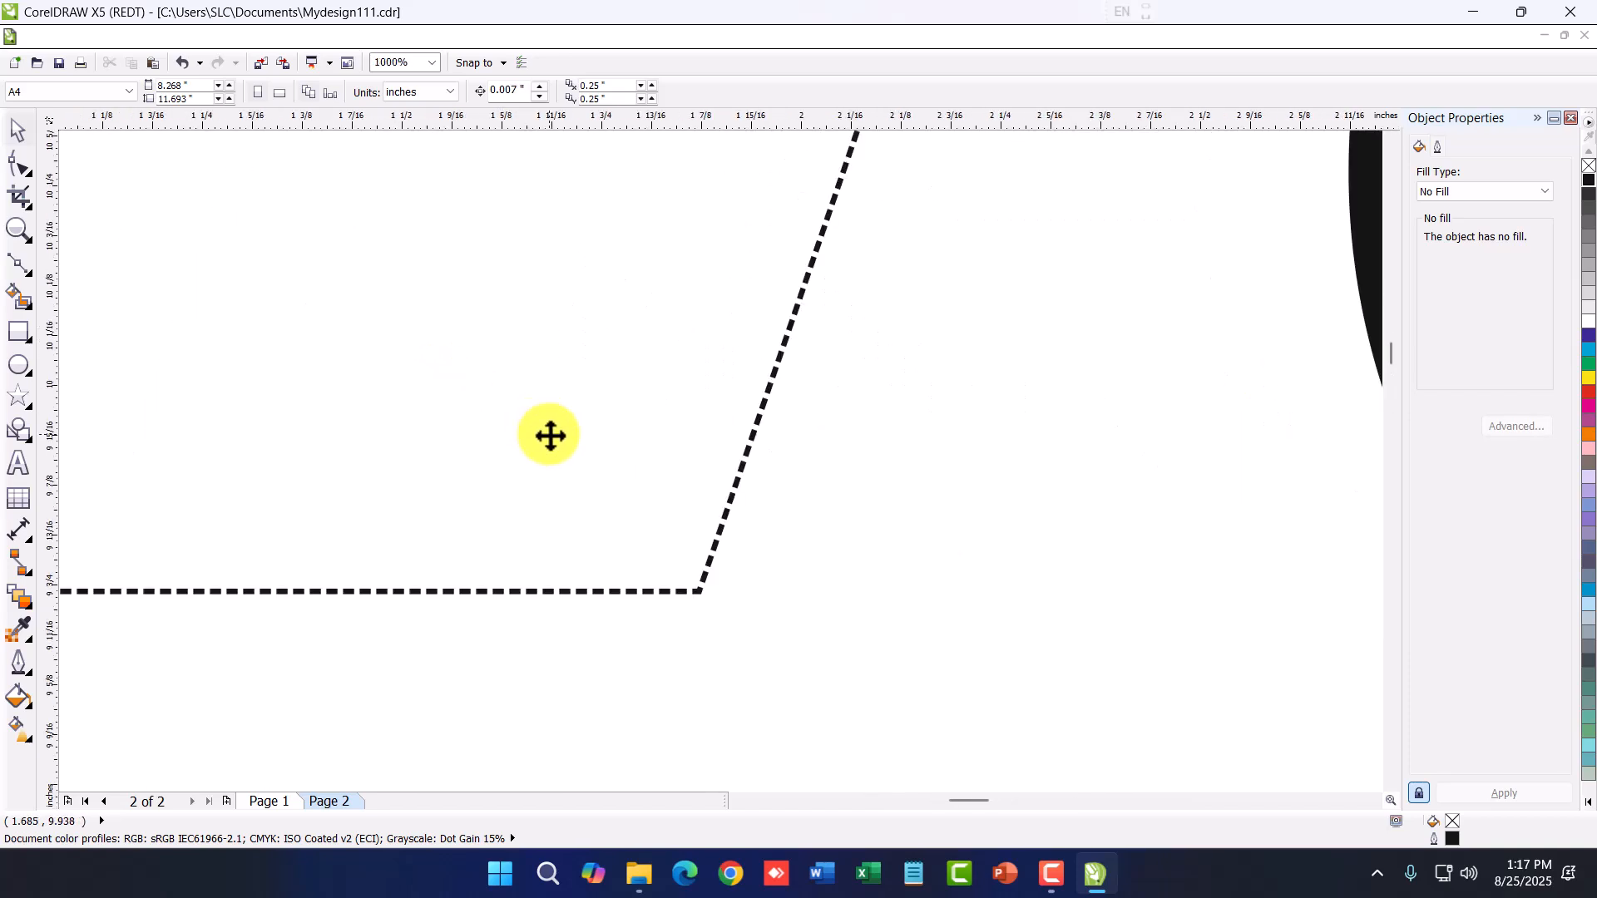
scroll(550, 435, down, 4)
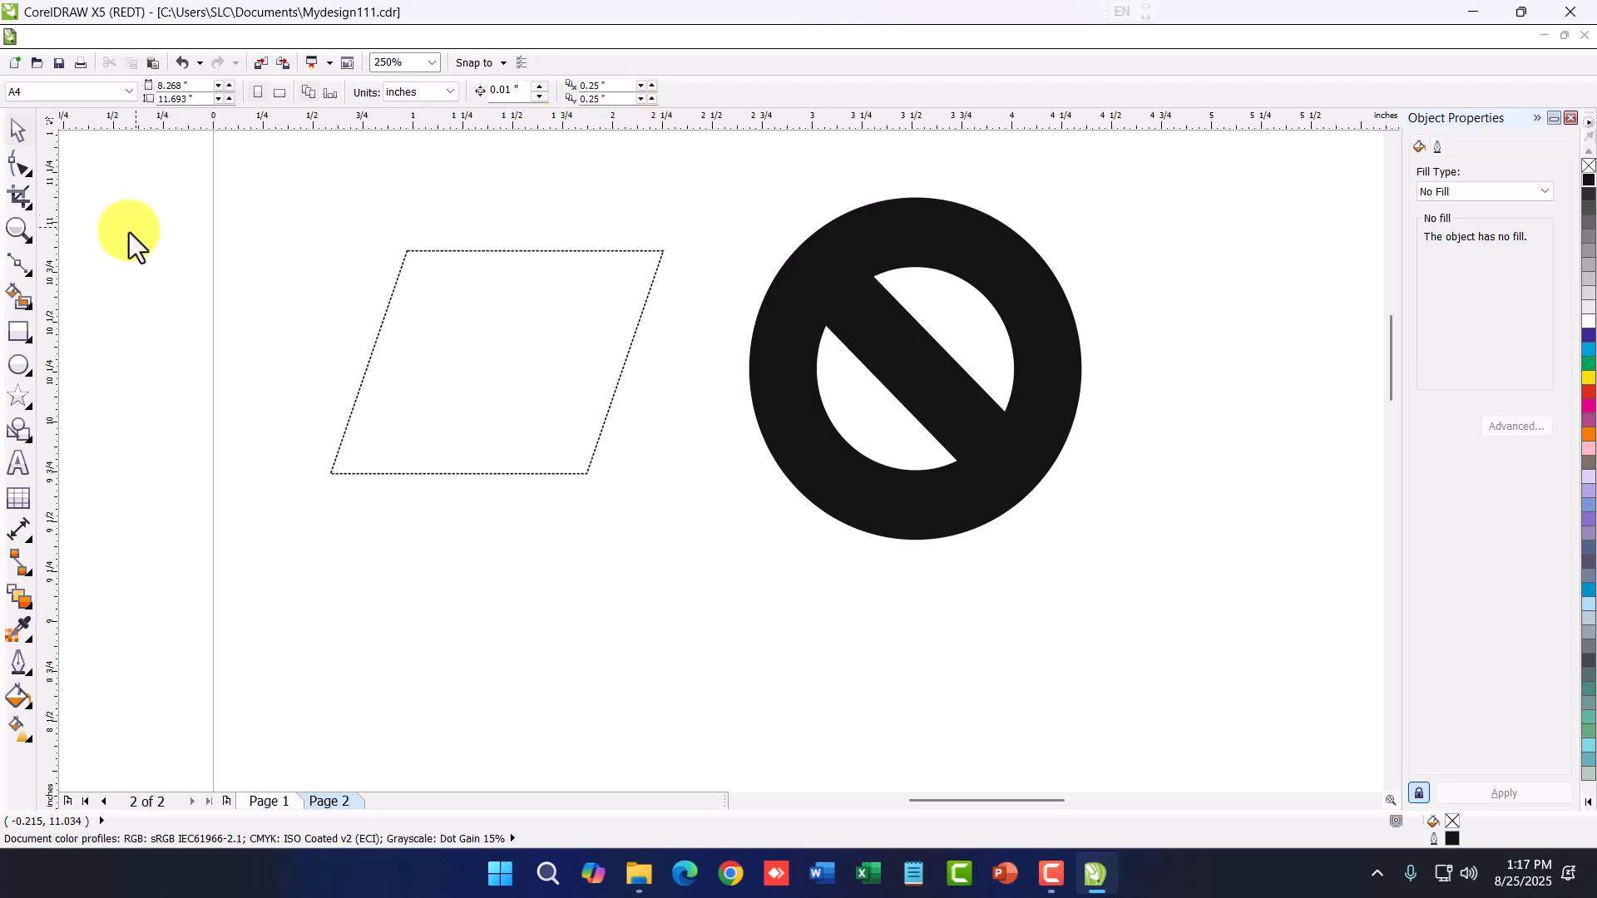
click(612, 341)
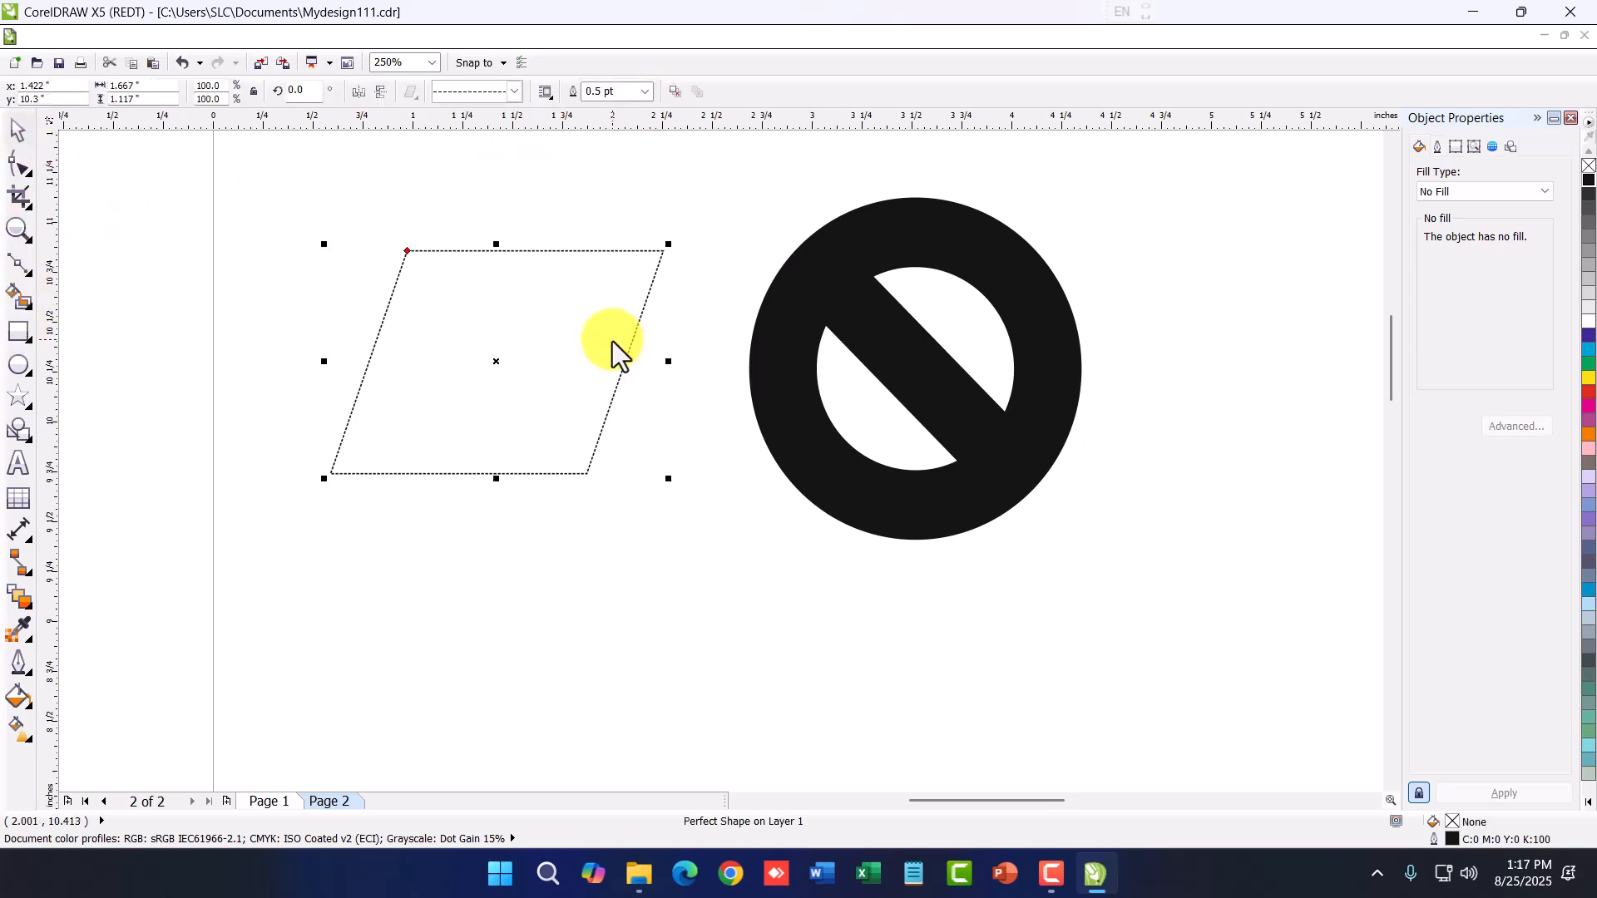
click(646, 97)
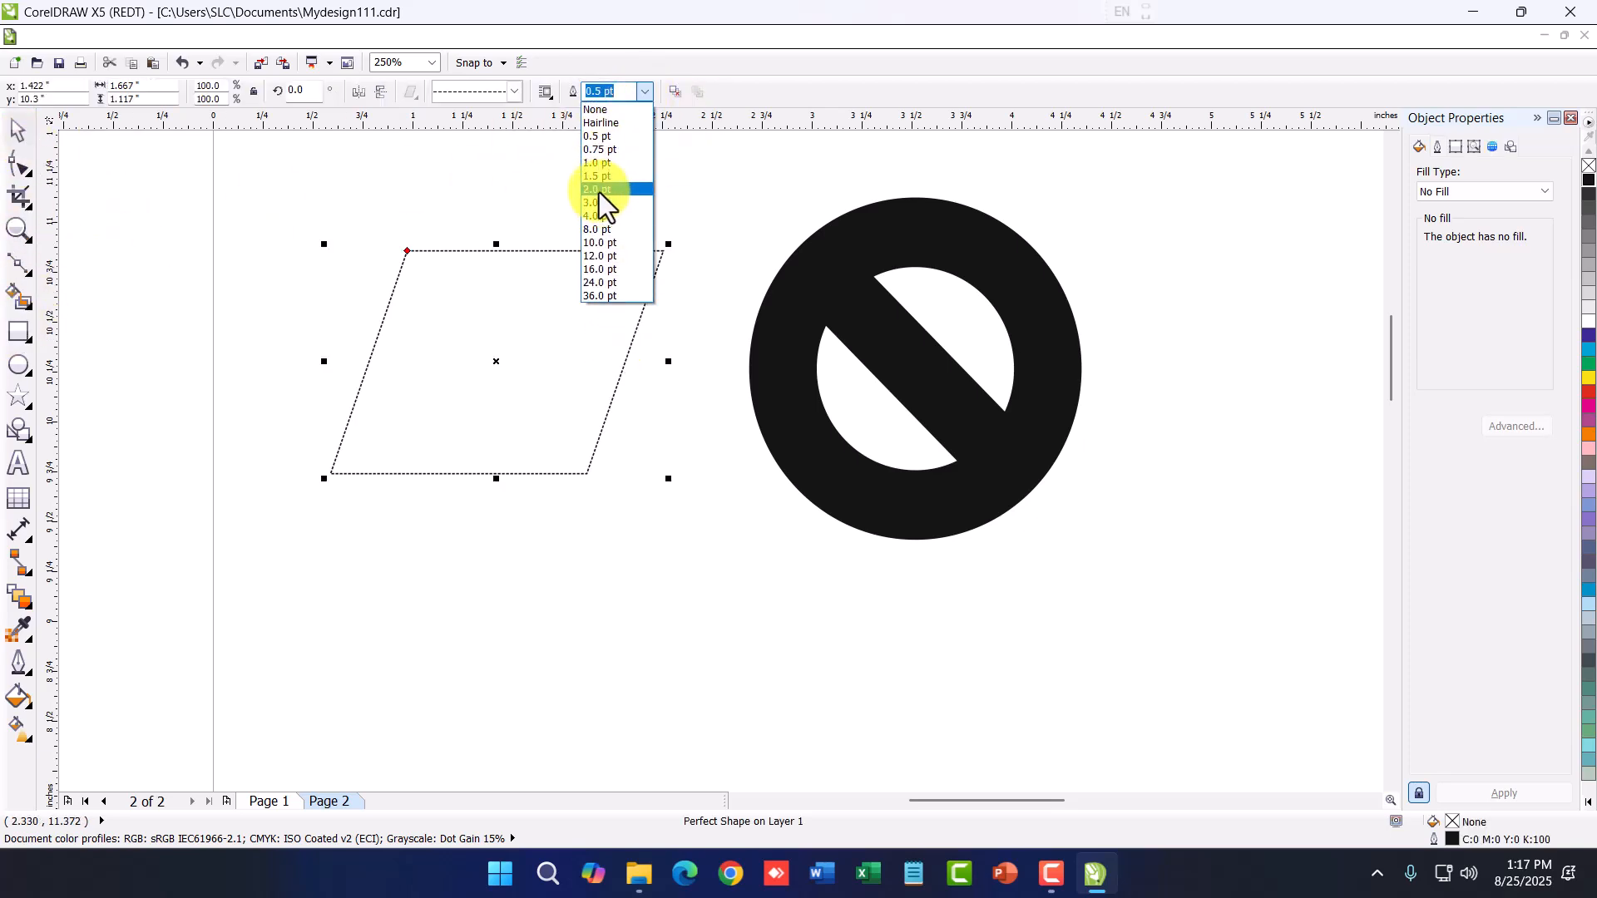
click(599, 192)
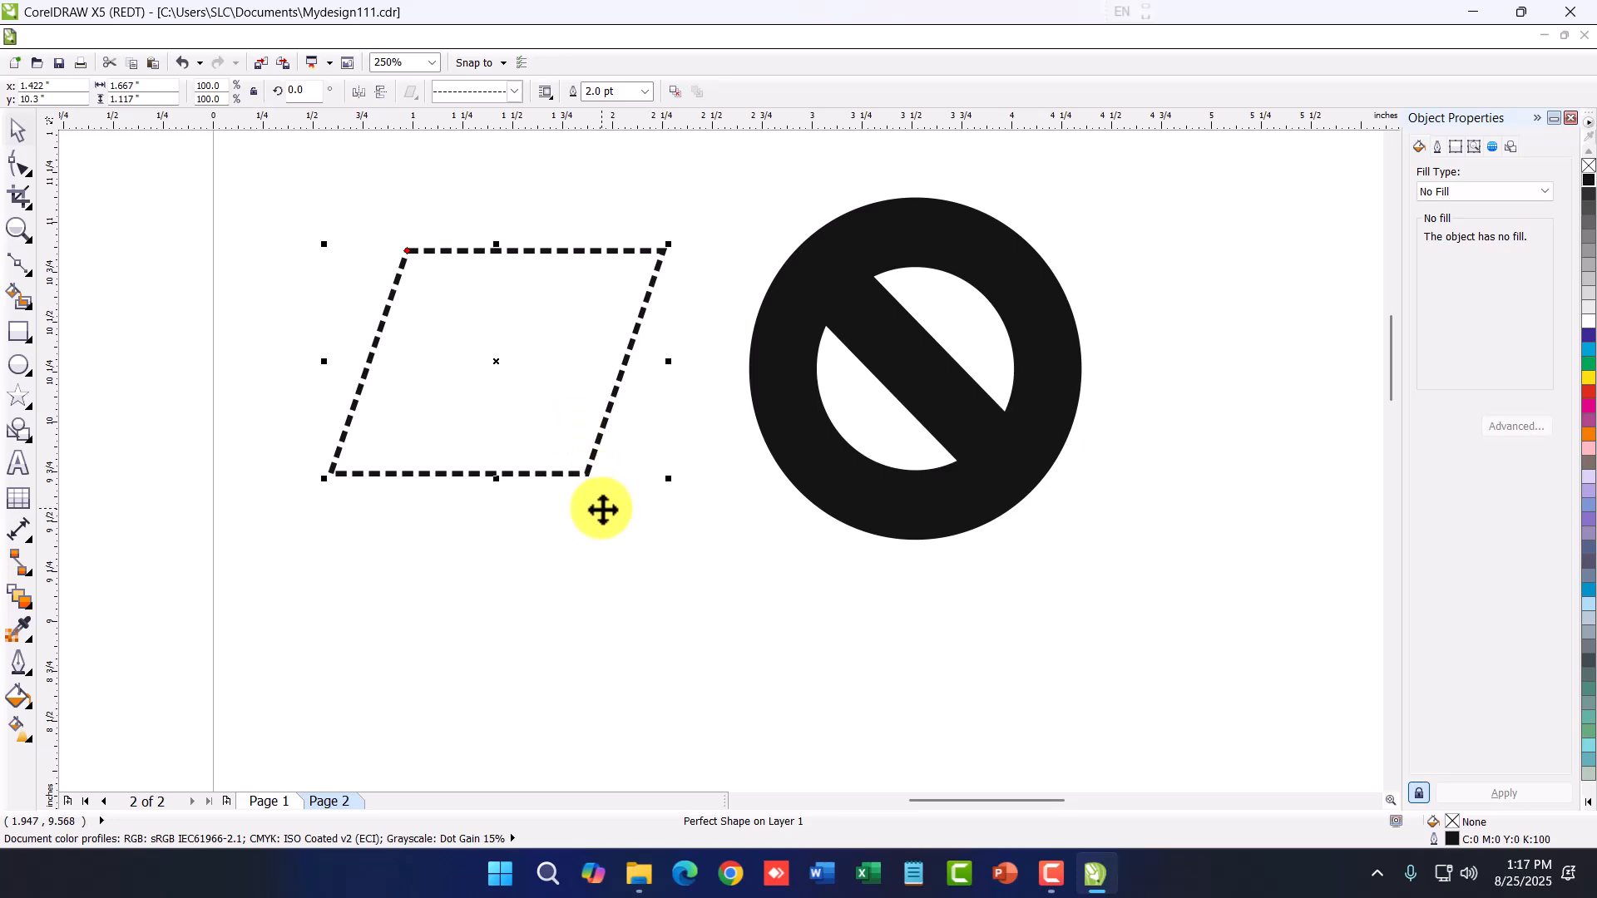
key(Escape)
Draw a four-way arrow shape about 1.42 by 1.18 inches below the parallelogram and thicken its shafts
click(16, 436)
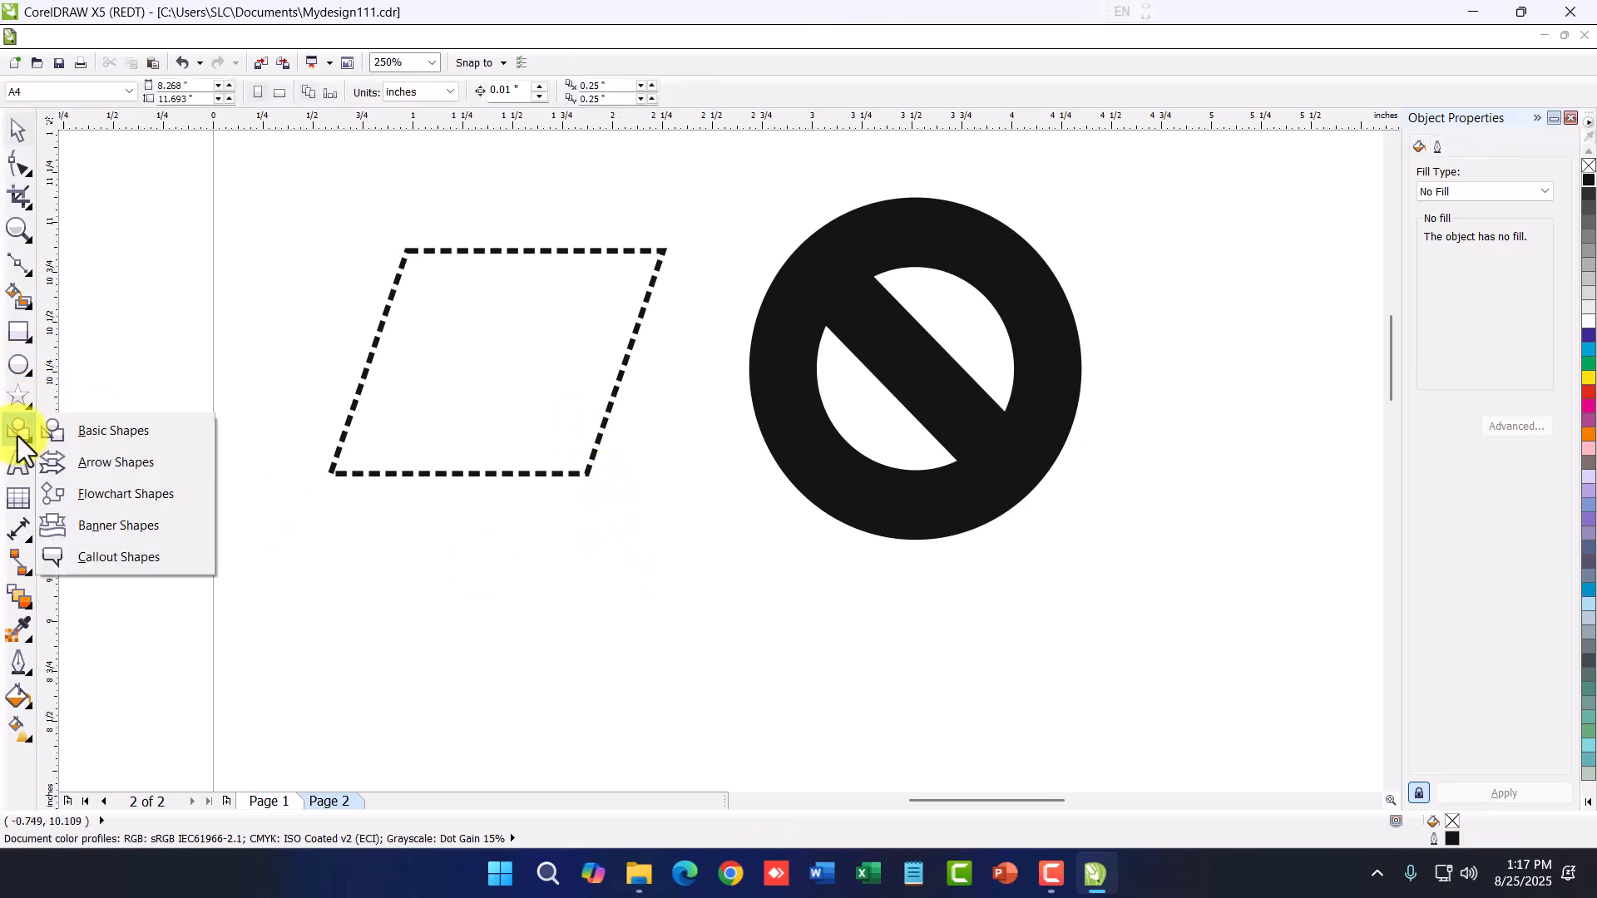
click(88, 461)
click(408, 93)
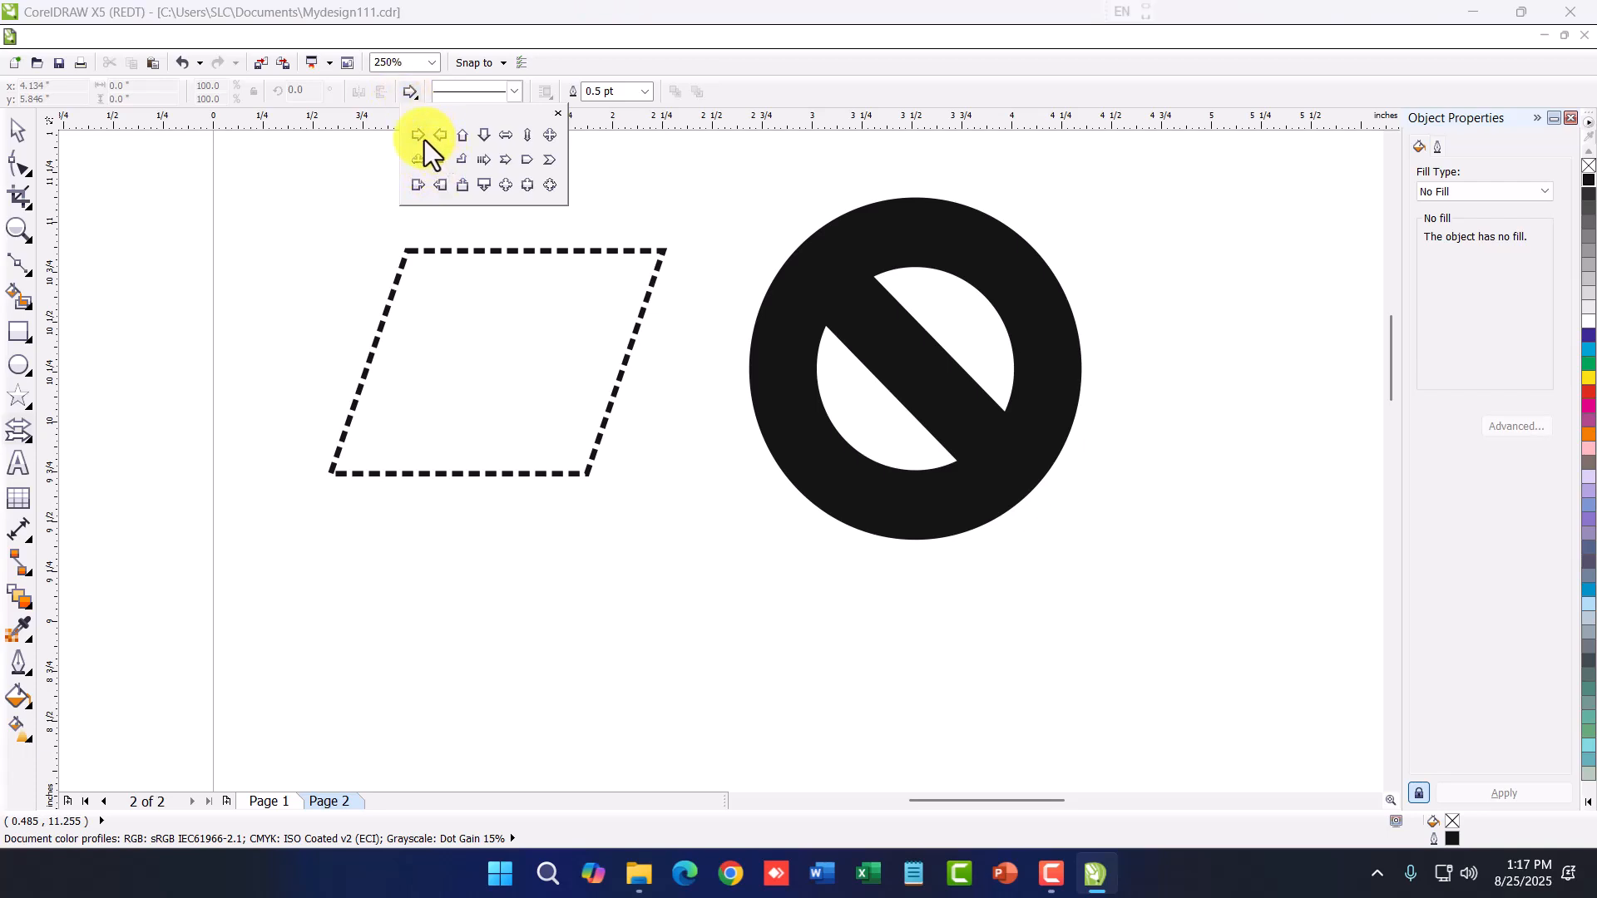
click(546, 135)
drag(348, 539, 634, 777)
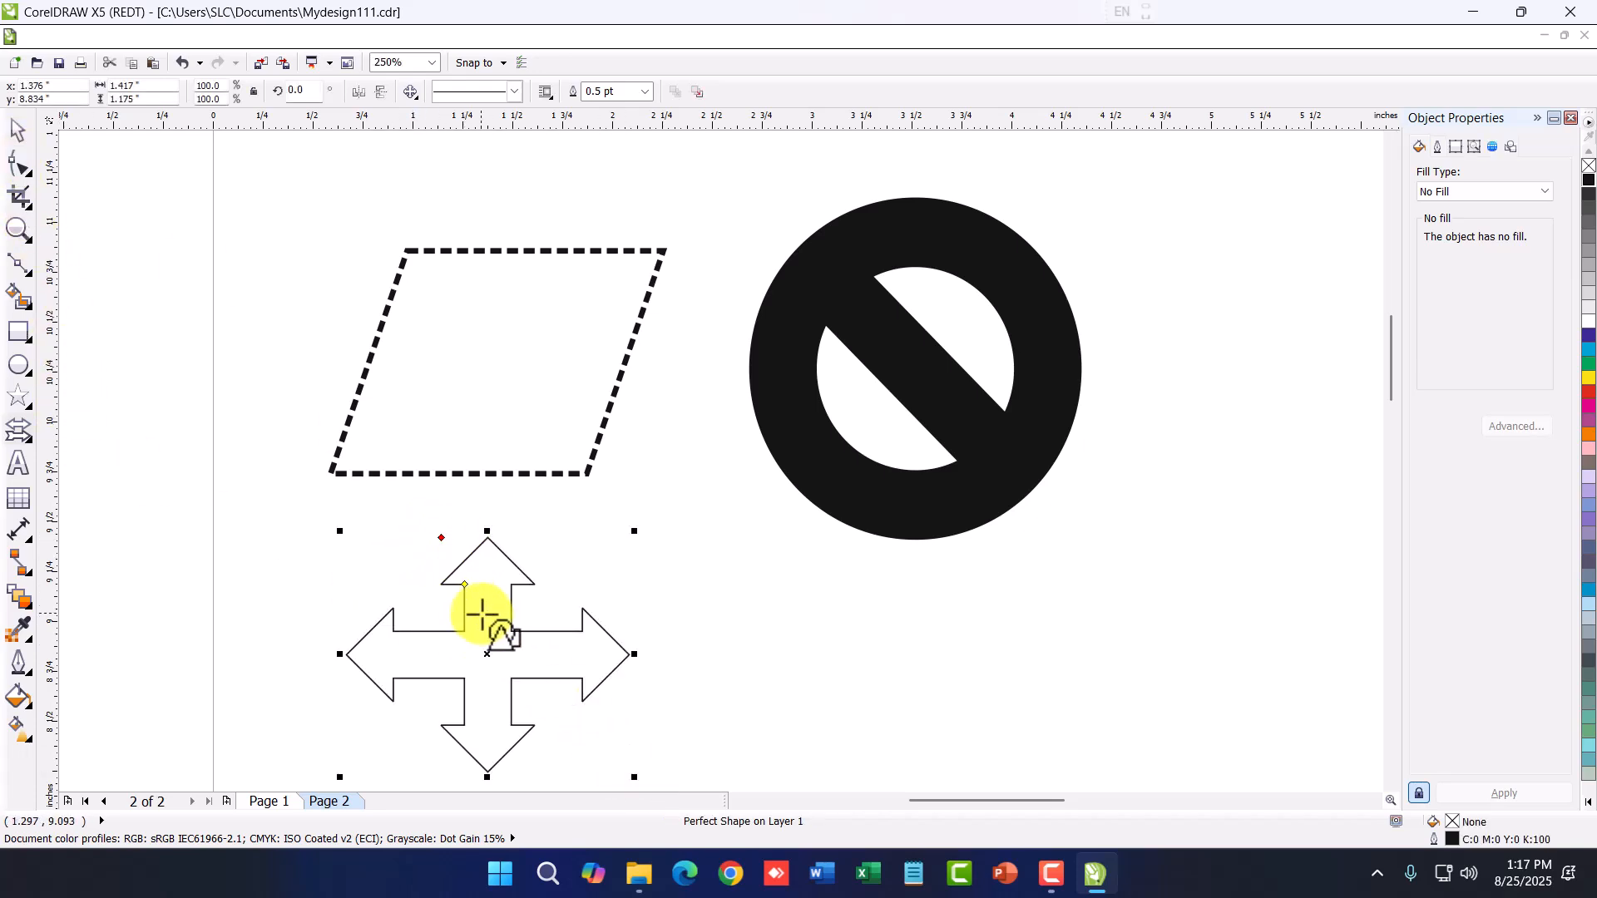
drag(466, 593, 329, 590)
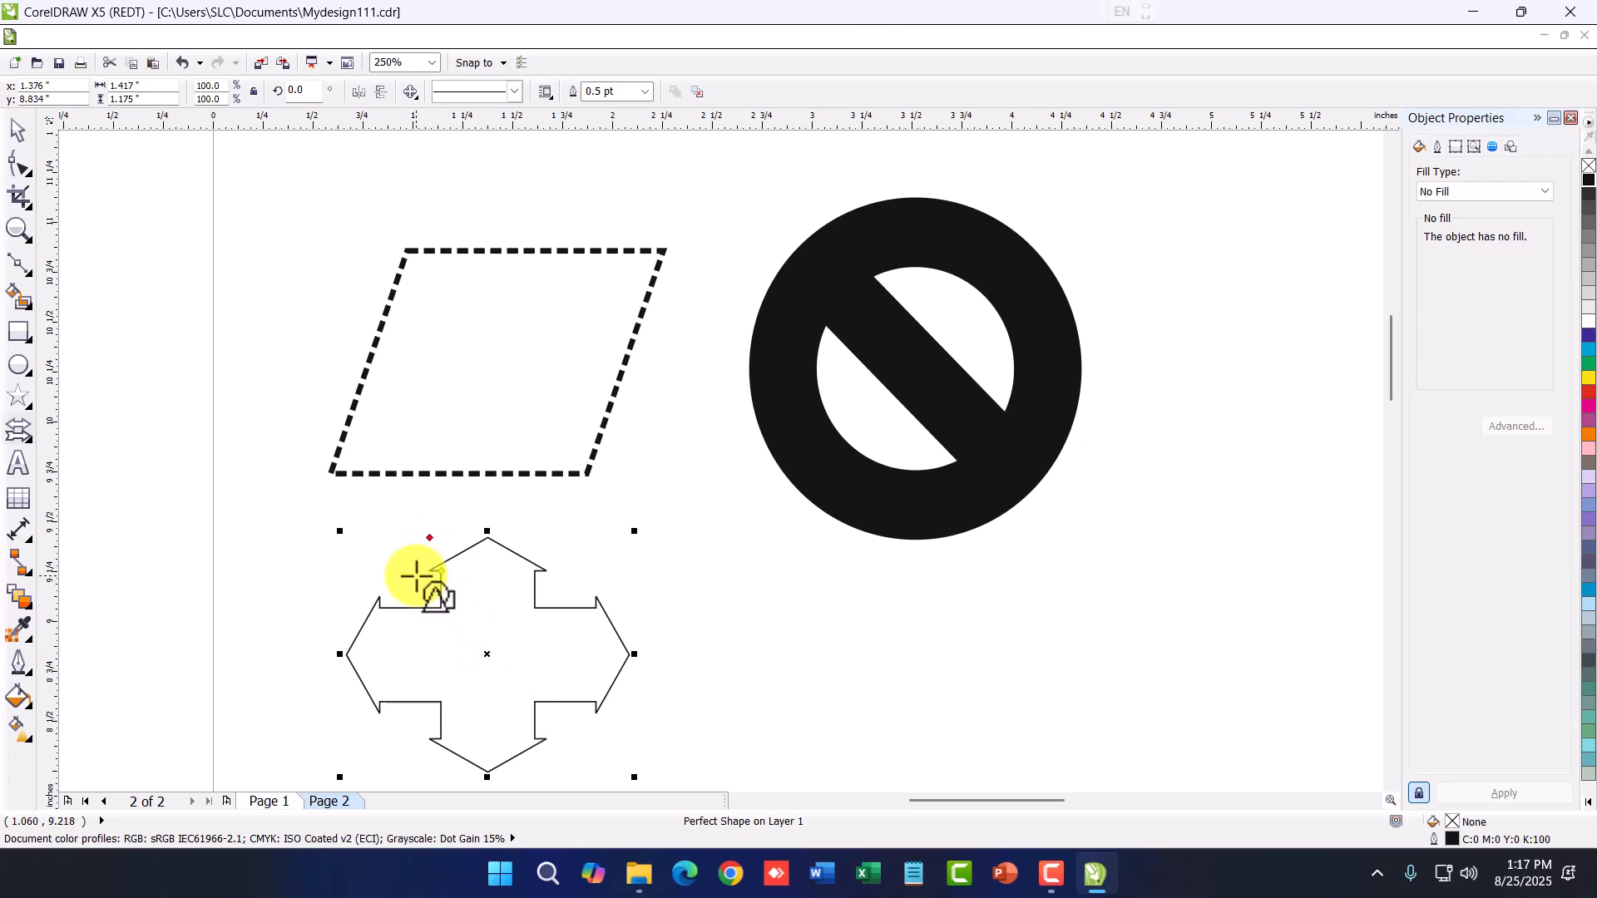
Draw a flowchart parallelogram about 1.35 by 0.38 inches in an empty area of the page below the prohibition sign
click(11, 430)
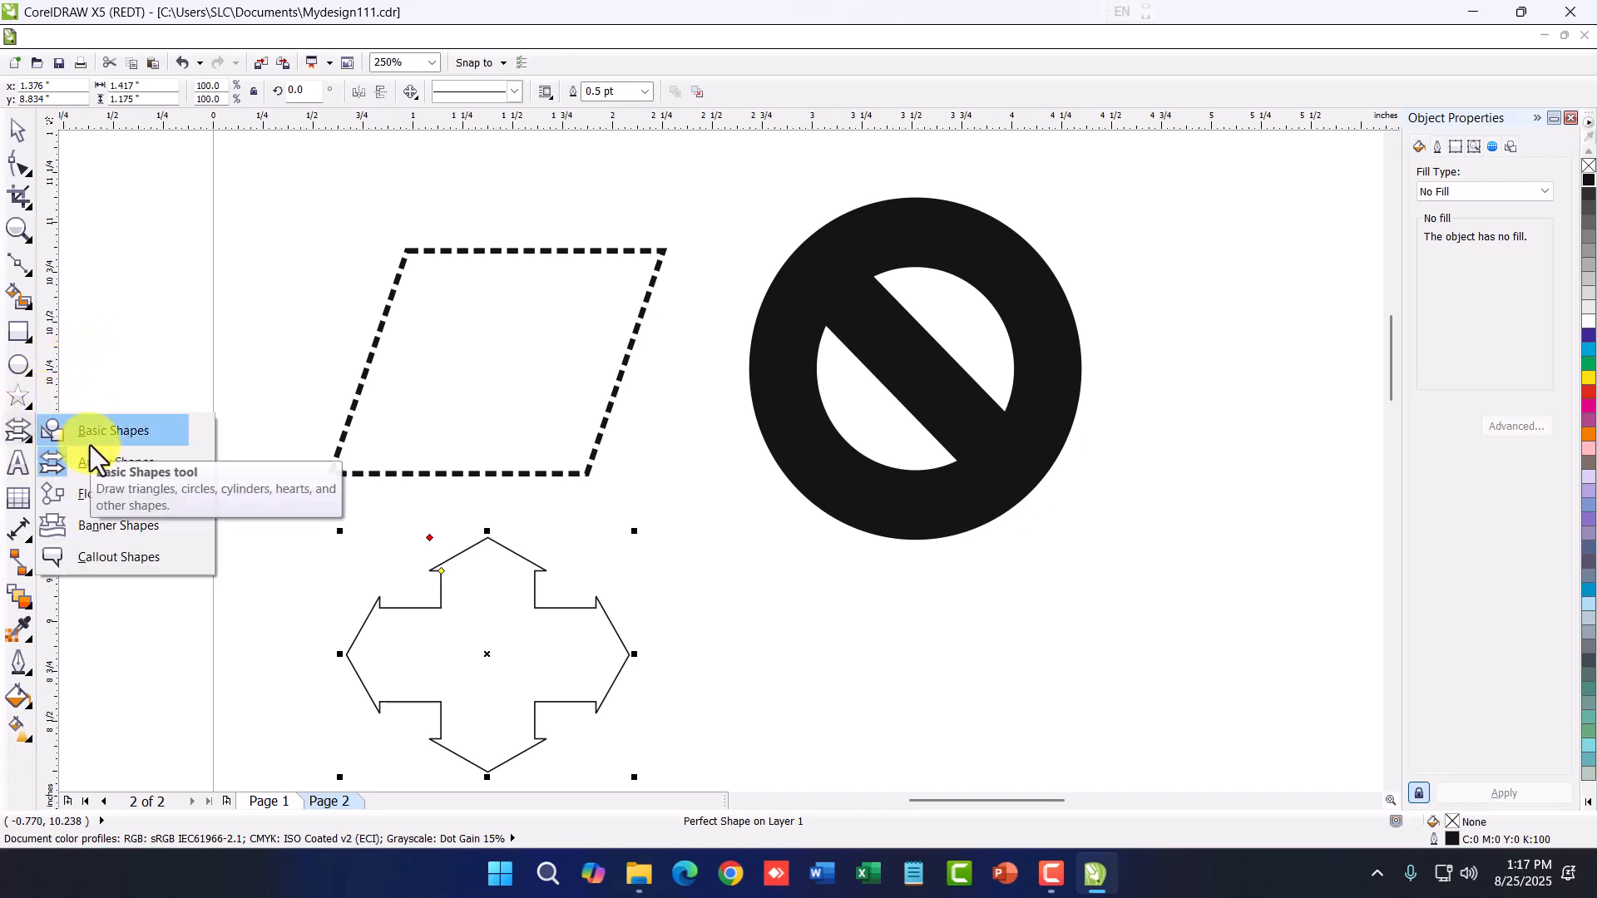
click(83, 497)
click(408, 91)
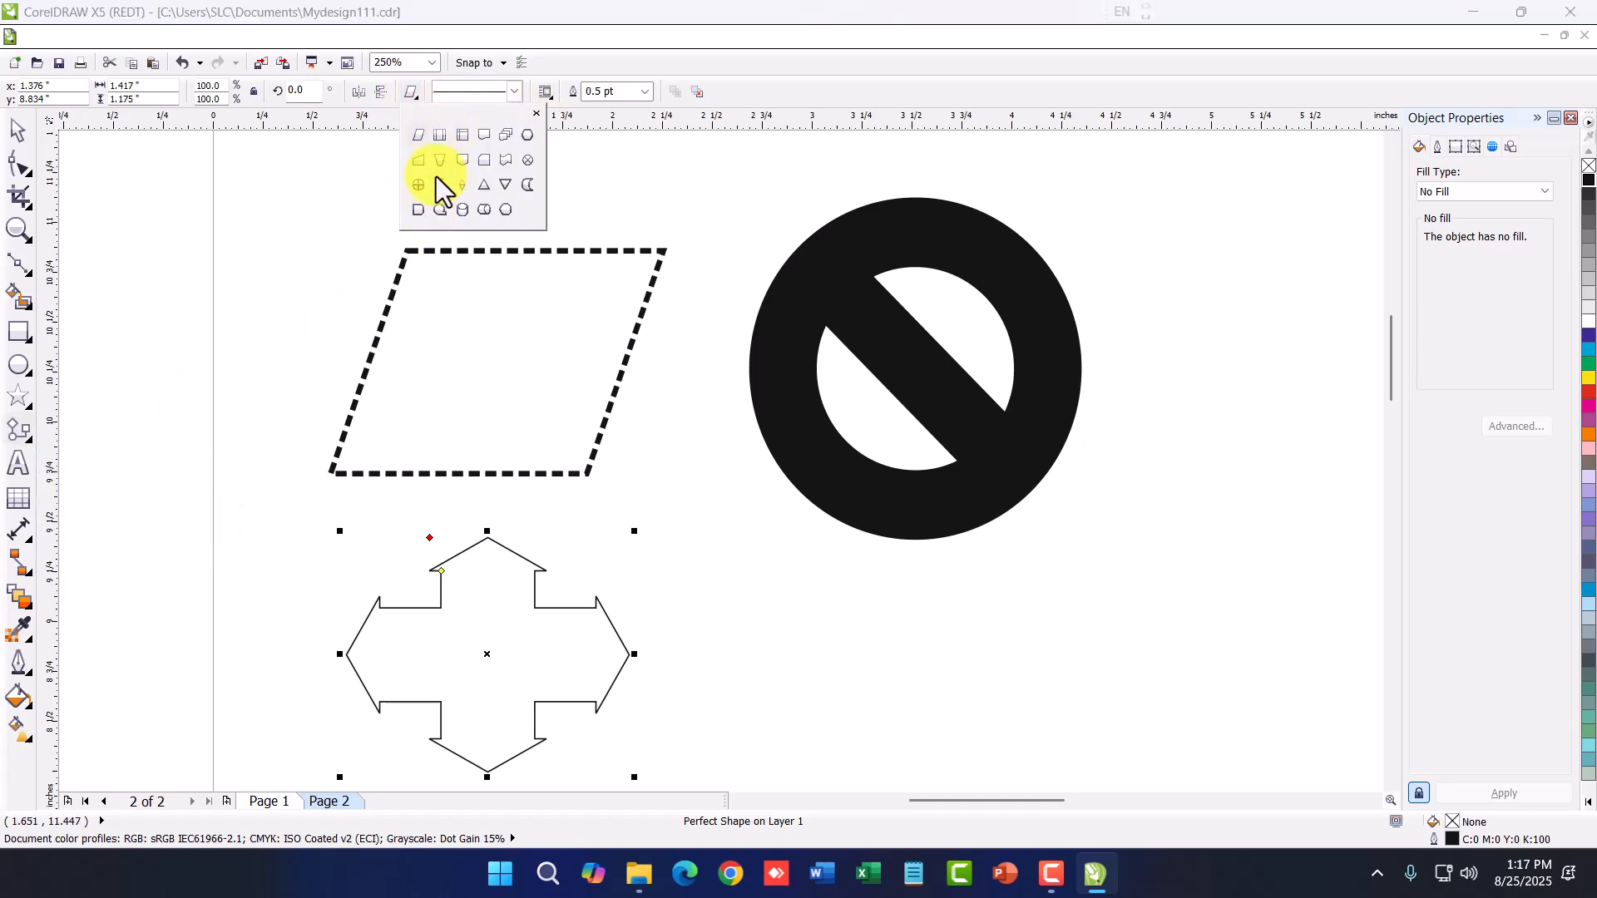
click(416, 143)
scroll(742, 521, down, 6)
scroll(678, 521, up, 3)
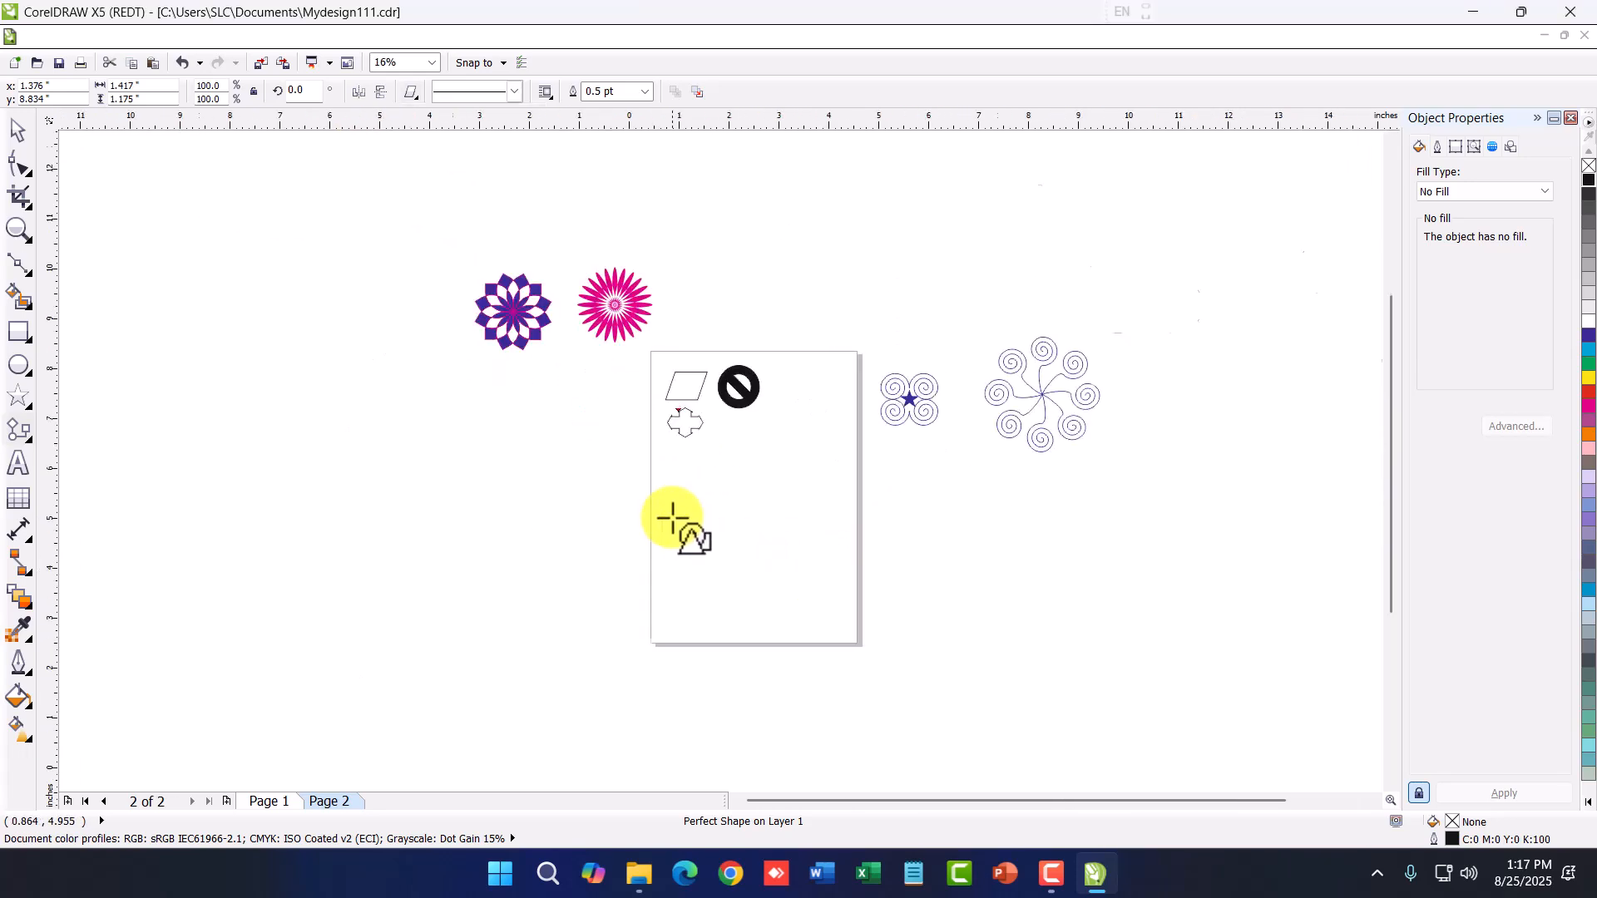
scroll(917, 480, up, 2)
scroll(873, 416, down, 2)
scroll(879, 370, up, 1)
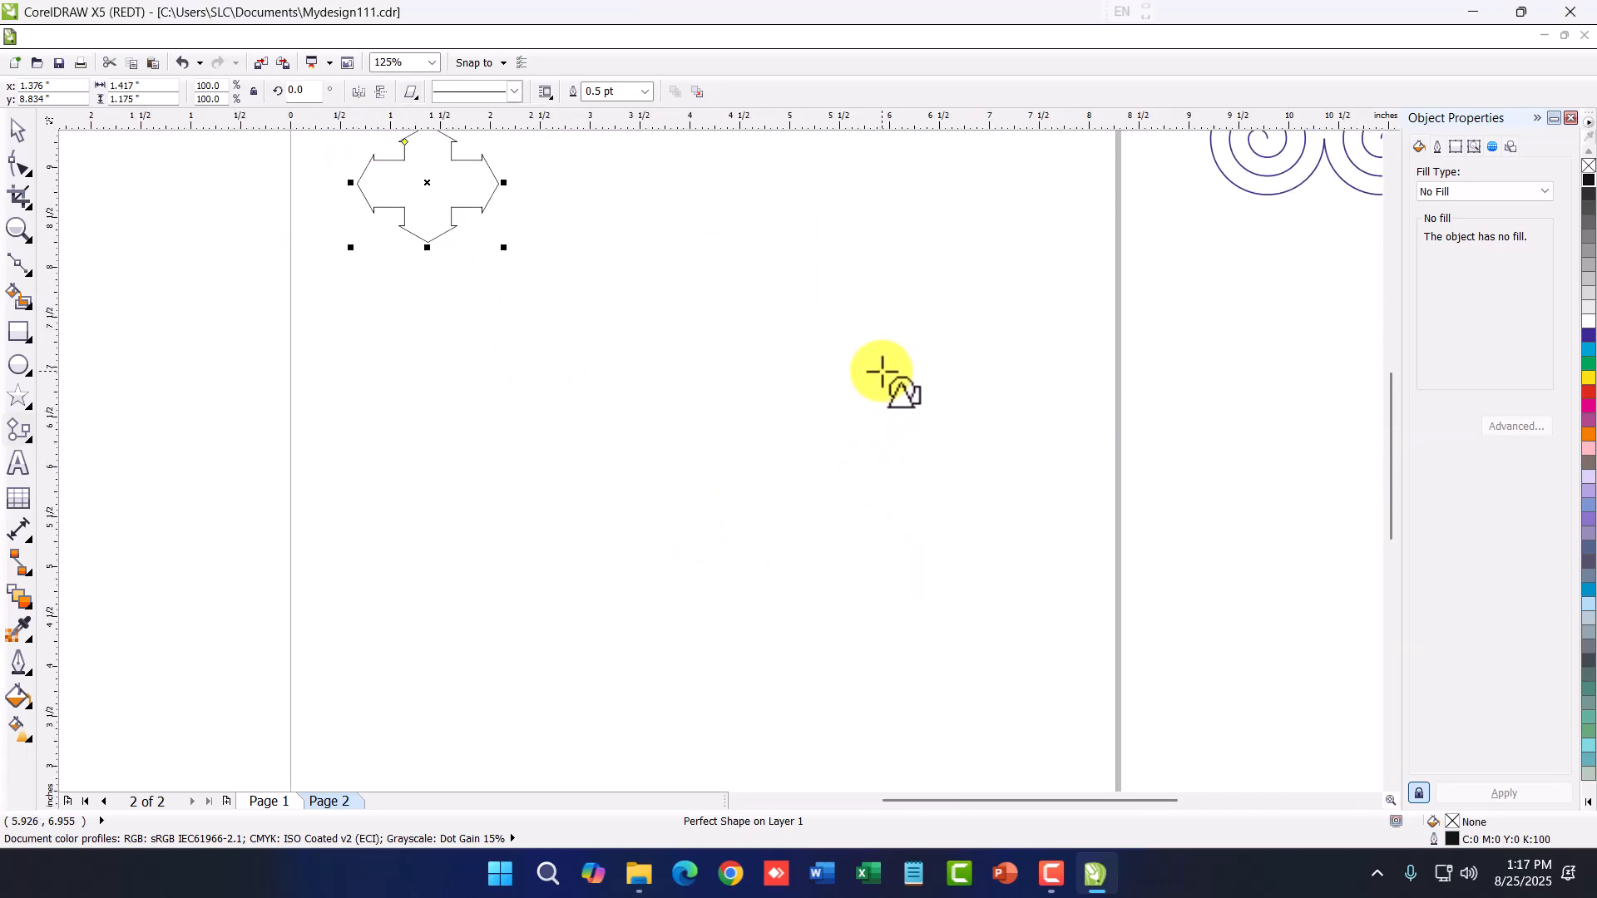
scroll(687, 300, up, 1)
drag(775, 342, 926, 376)
Duplicate the flowchart parallelogram and place the copy below the original
key(ctrl+d)
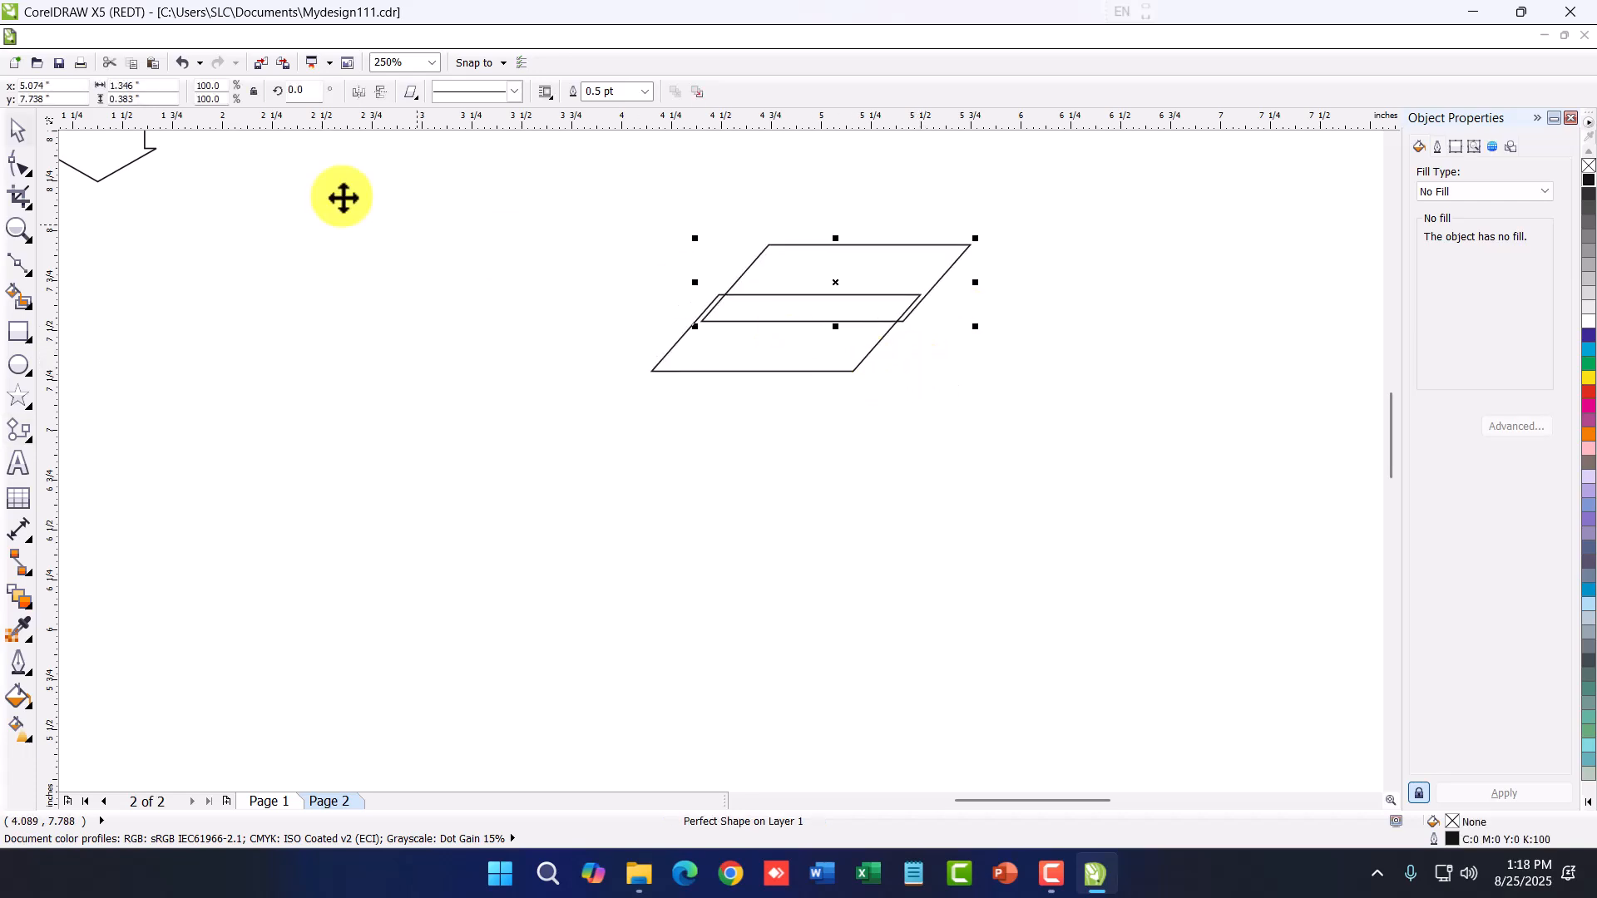
click(17, 137)
drag(837, 282, 762, 494)
Place a vertical guideline at the original flowchart parallelogram's lower-left corner, align the copy with it and nudge the copy upward
drag(42, 570, 653, 626)
drag(749, 549, 770, 546)
key(Up)
key(Up)
key(Up)
key(Up)
key(Up)
key(Up)
key(Up)
key(Up)
key(Up)
key(Up)
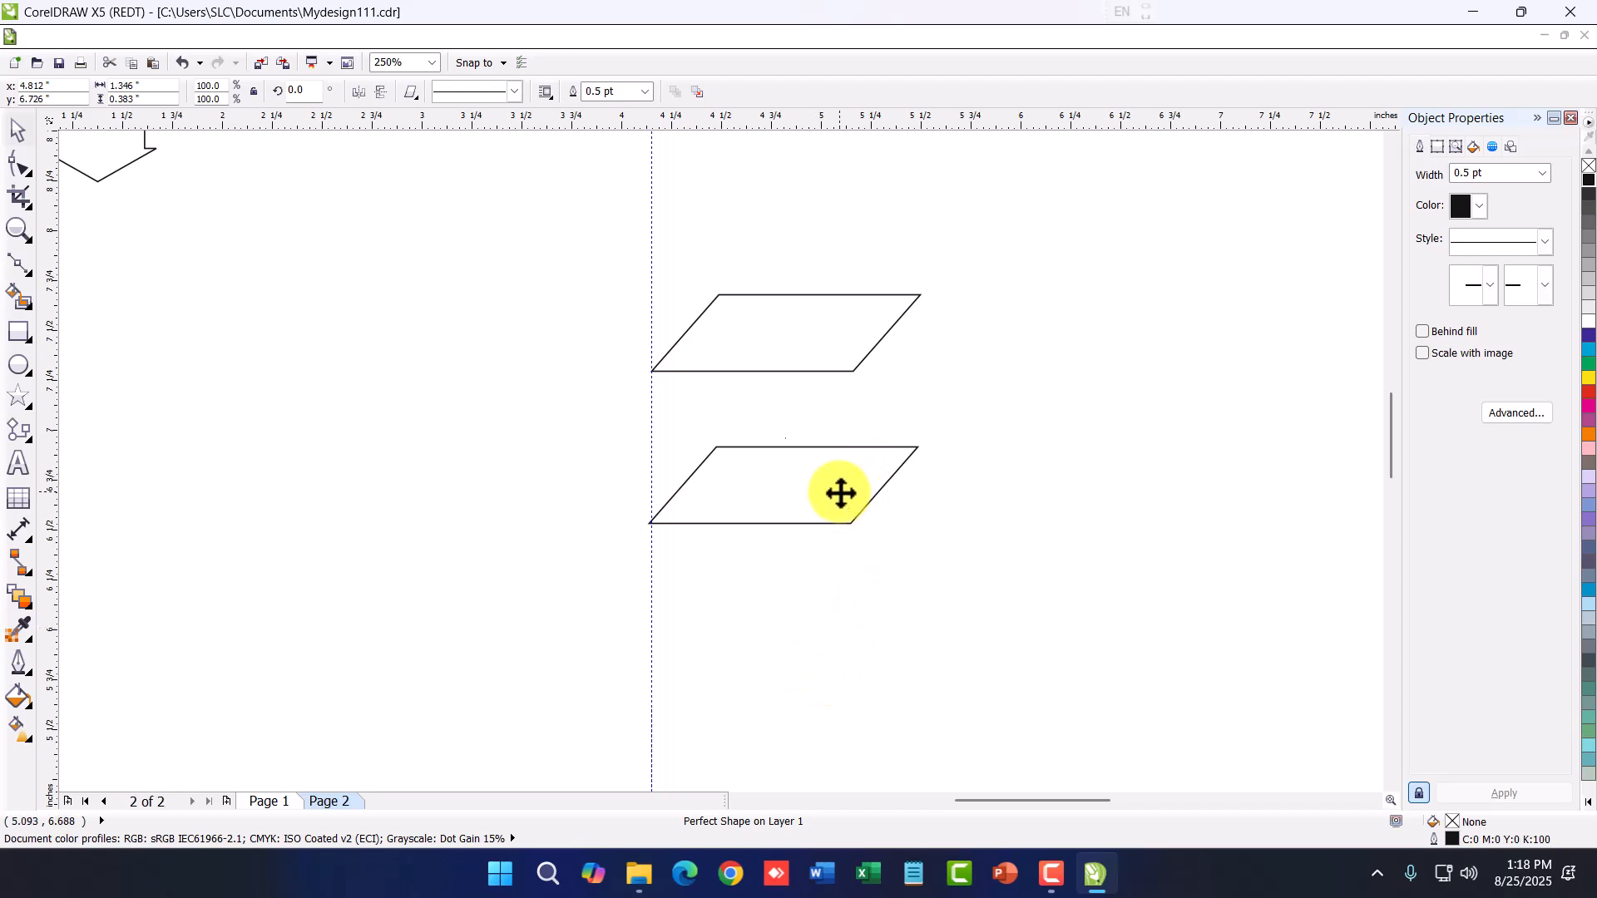
Delete the lower parallelogram copy and select the original flowchart parallelogram
key(Delete)
click(811, 295)
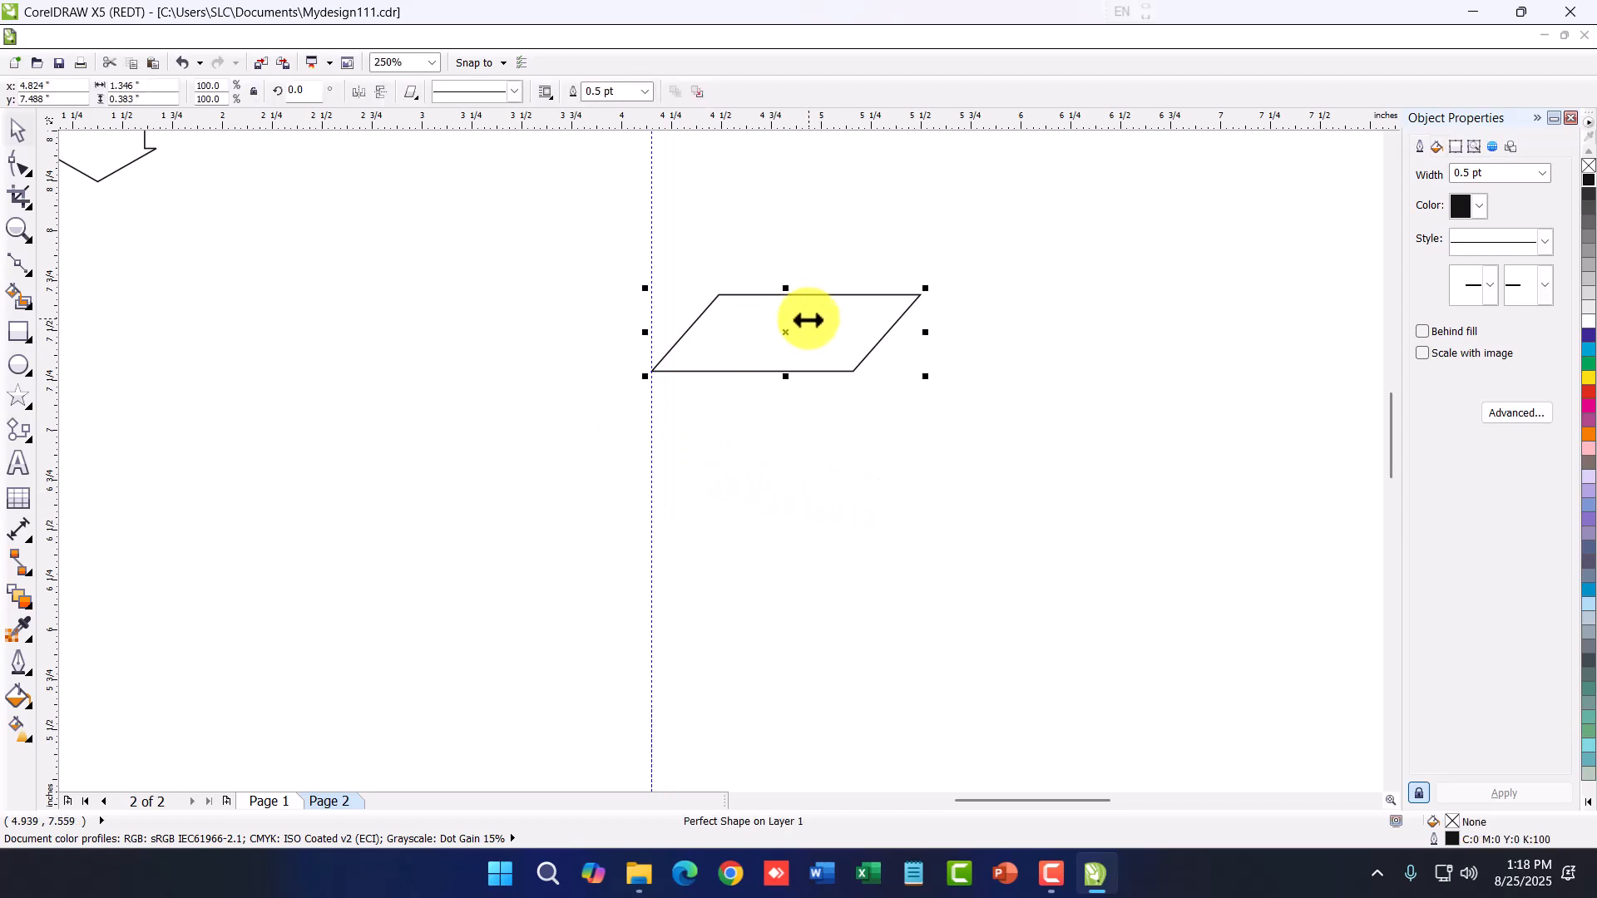
Duplicate the flowchart parallelogram and place the copy below the original along the vertical guideline
click(407, 95)
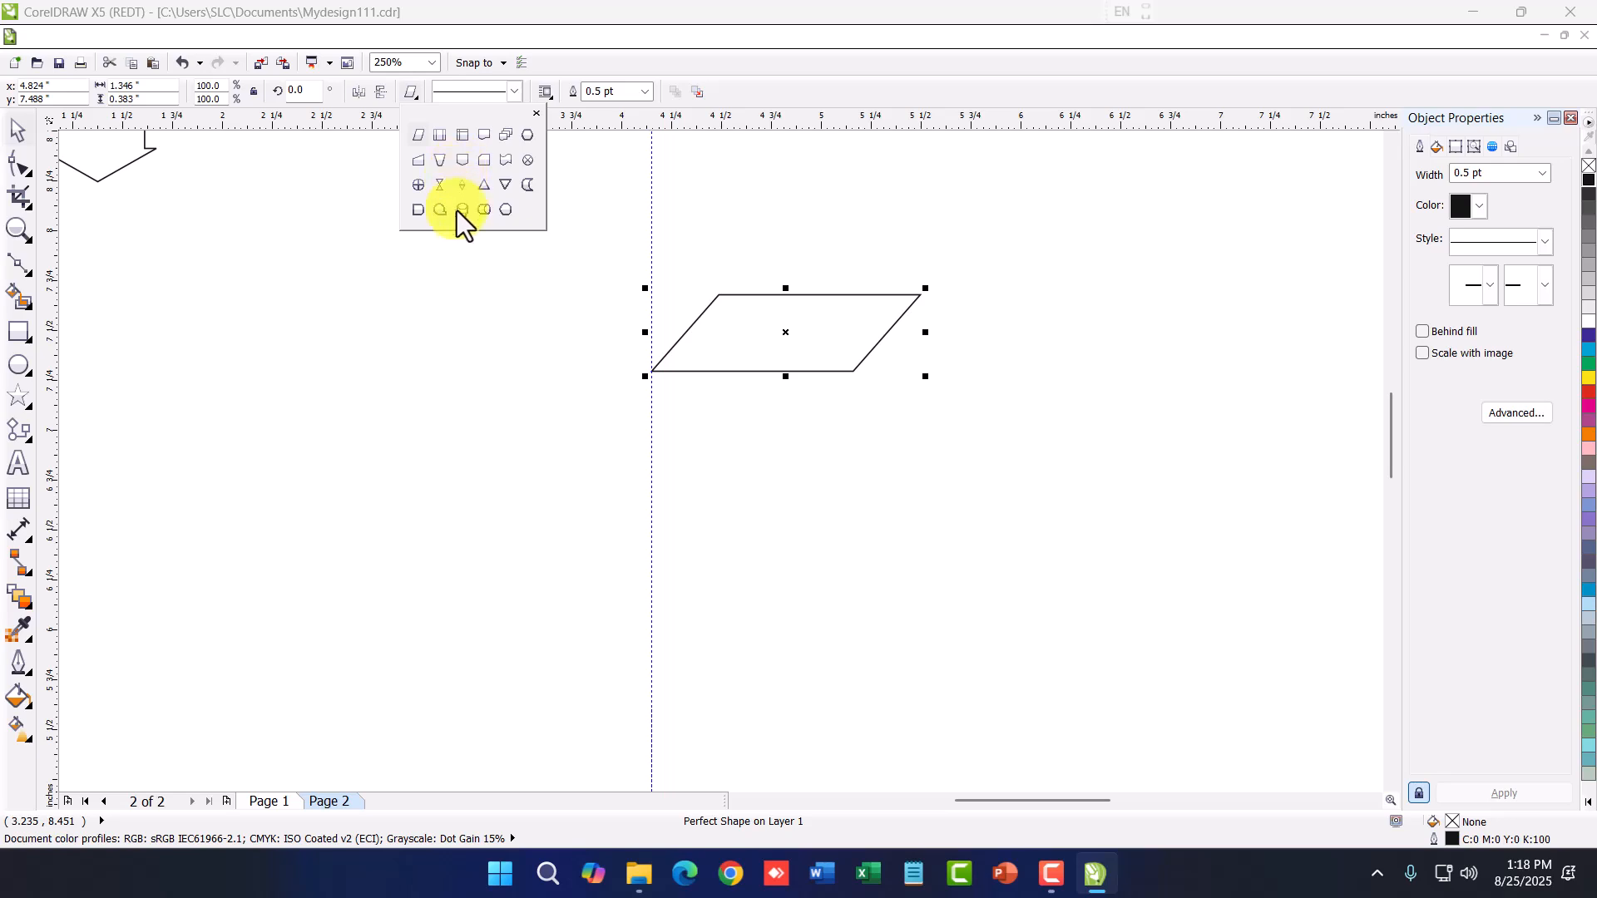
click(766, 339)
click(771, 364)
drag(771, 365, 744, 491)
Skew the lower parallelogram copy into an upright rectangle about 1.01 by 0.38 inches and deselect it
click(19, 335)
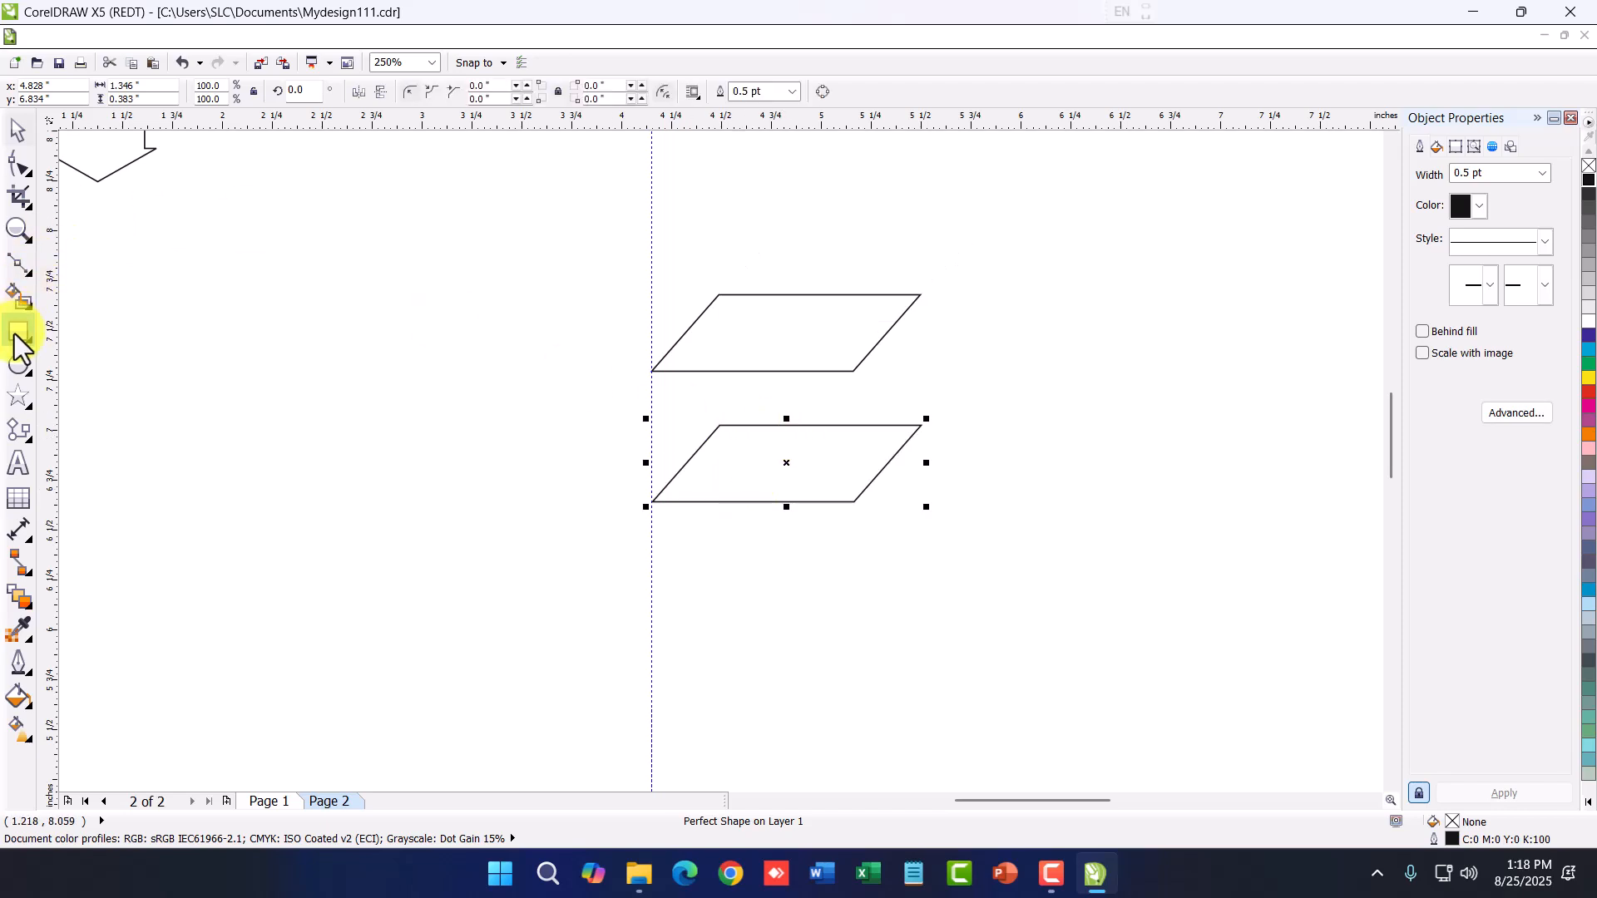
click(20, 431)
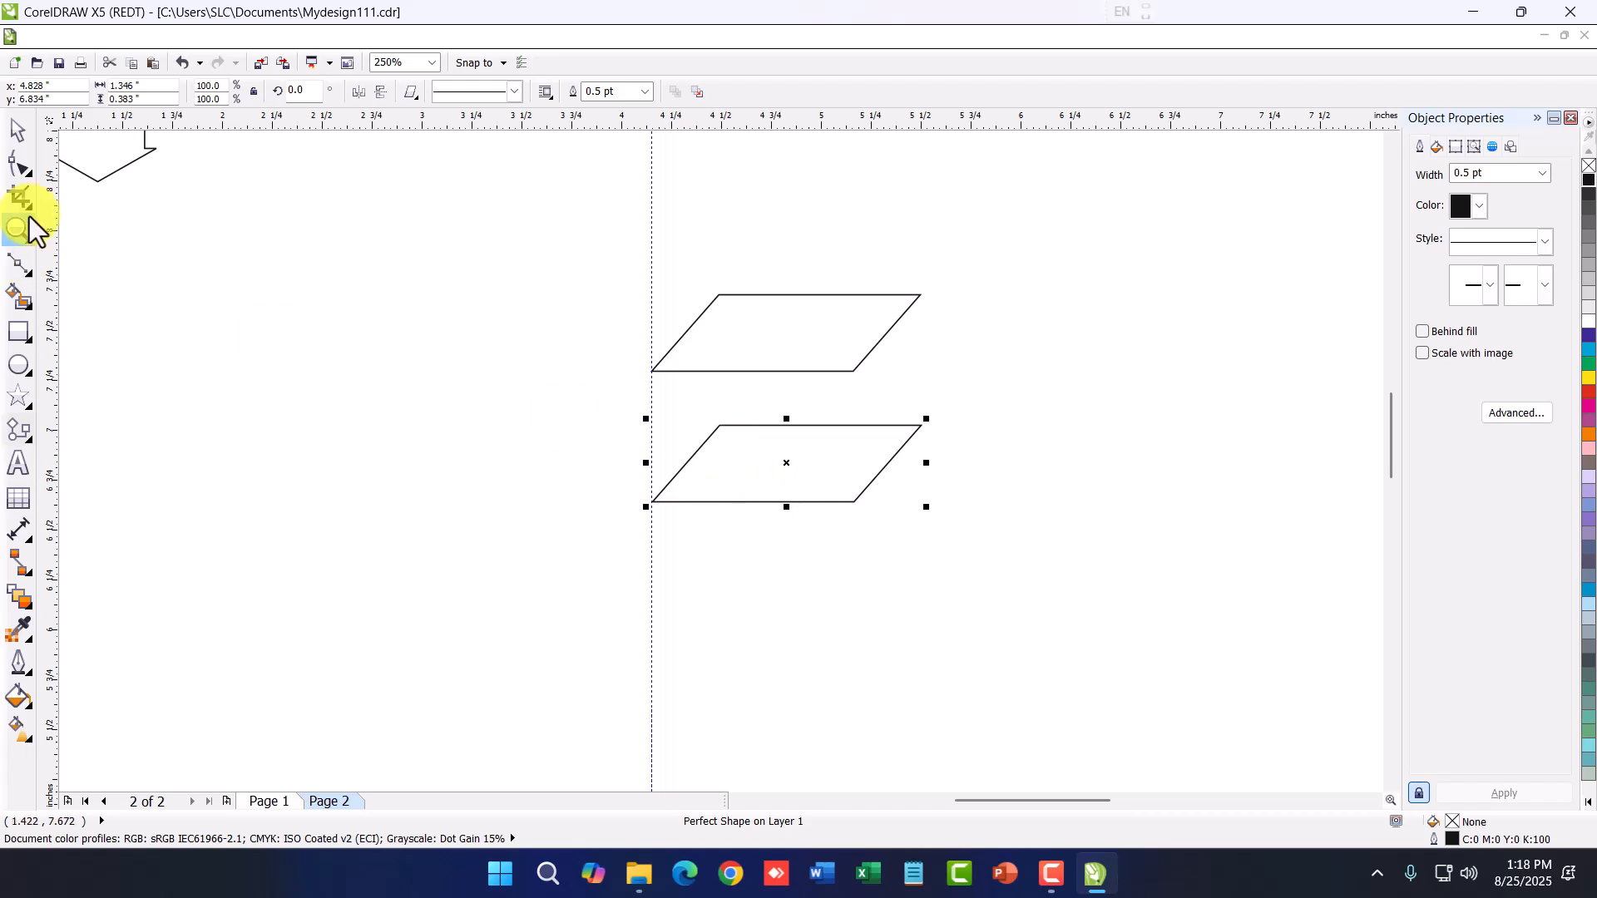
click(827, 450)
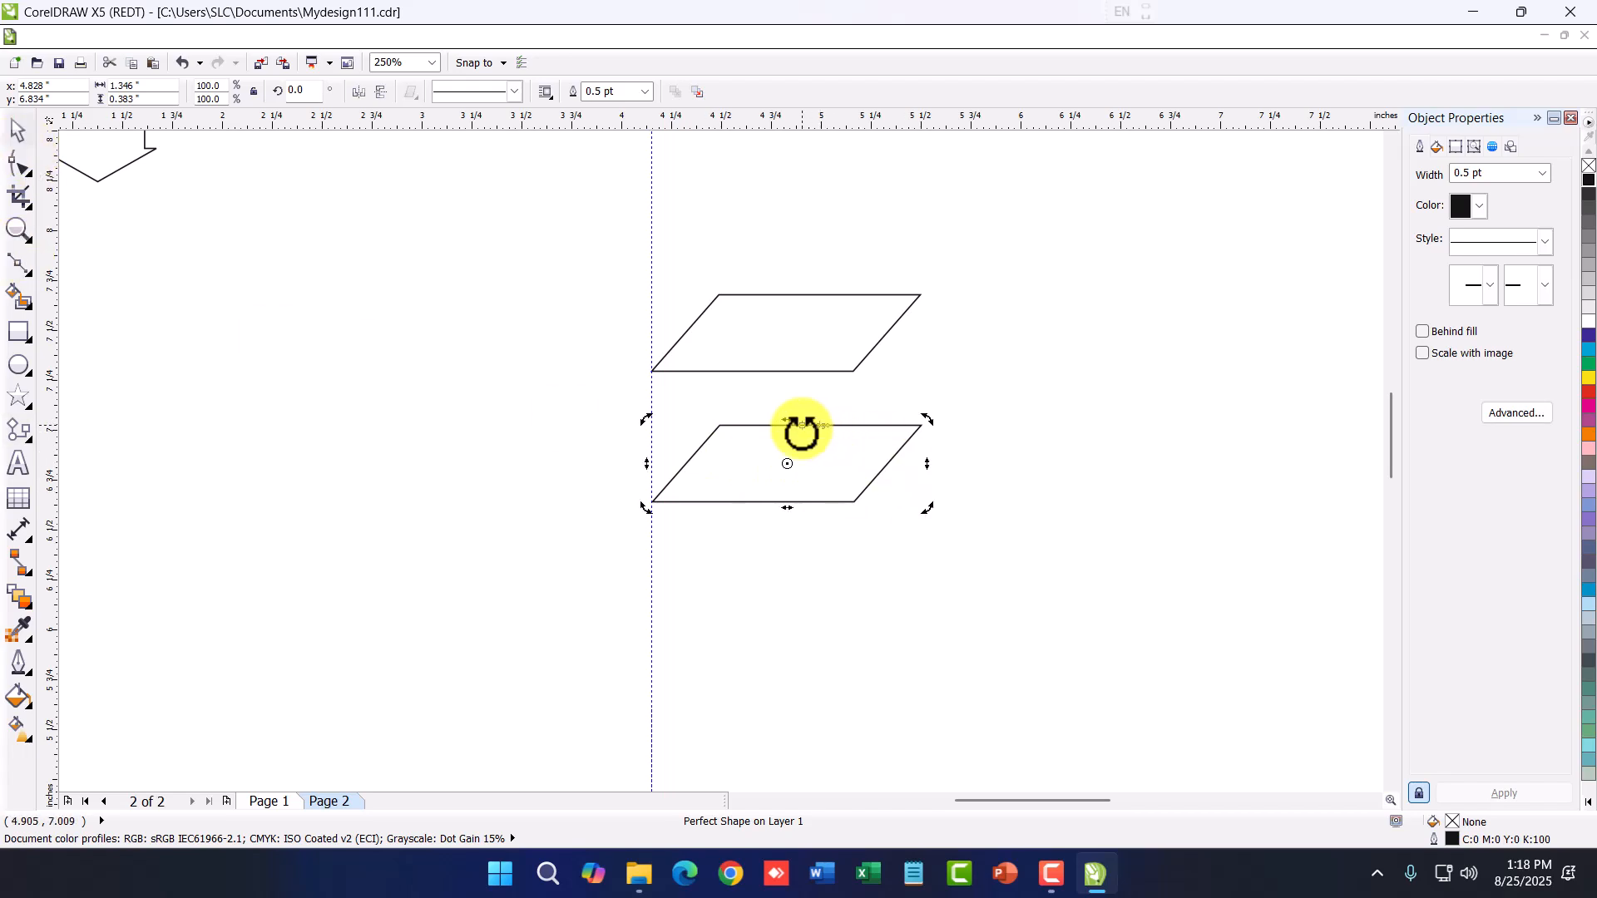
drag(787, 424, 714, 430)
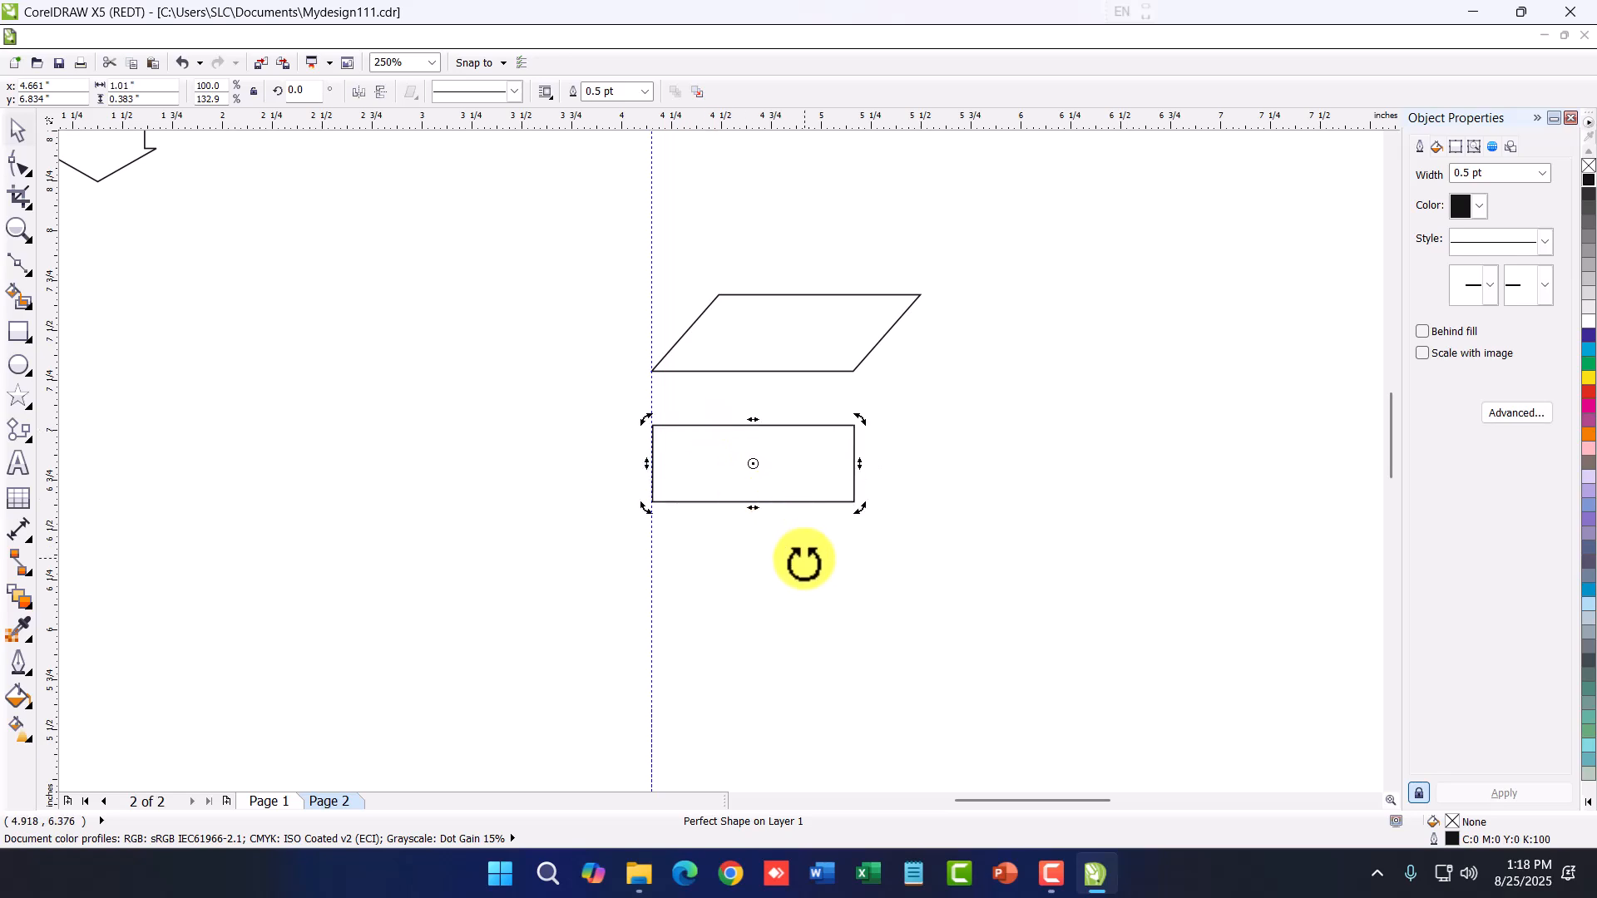
click(819, 587)
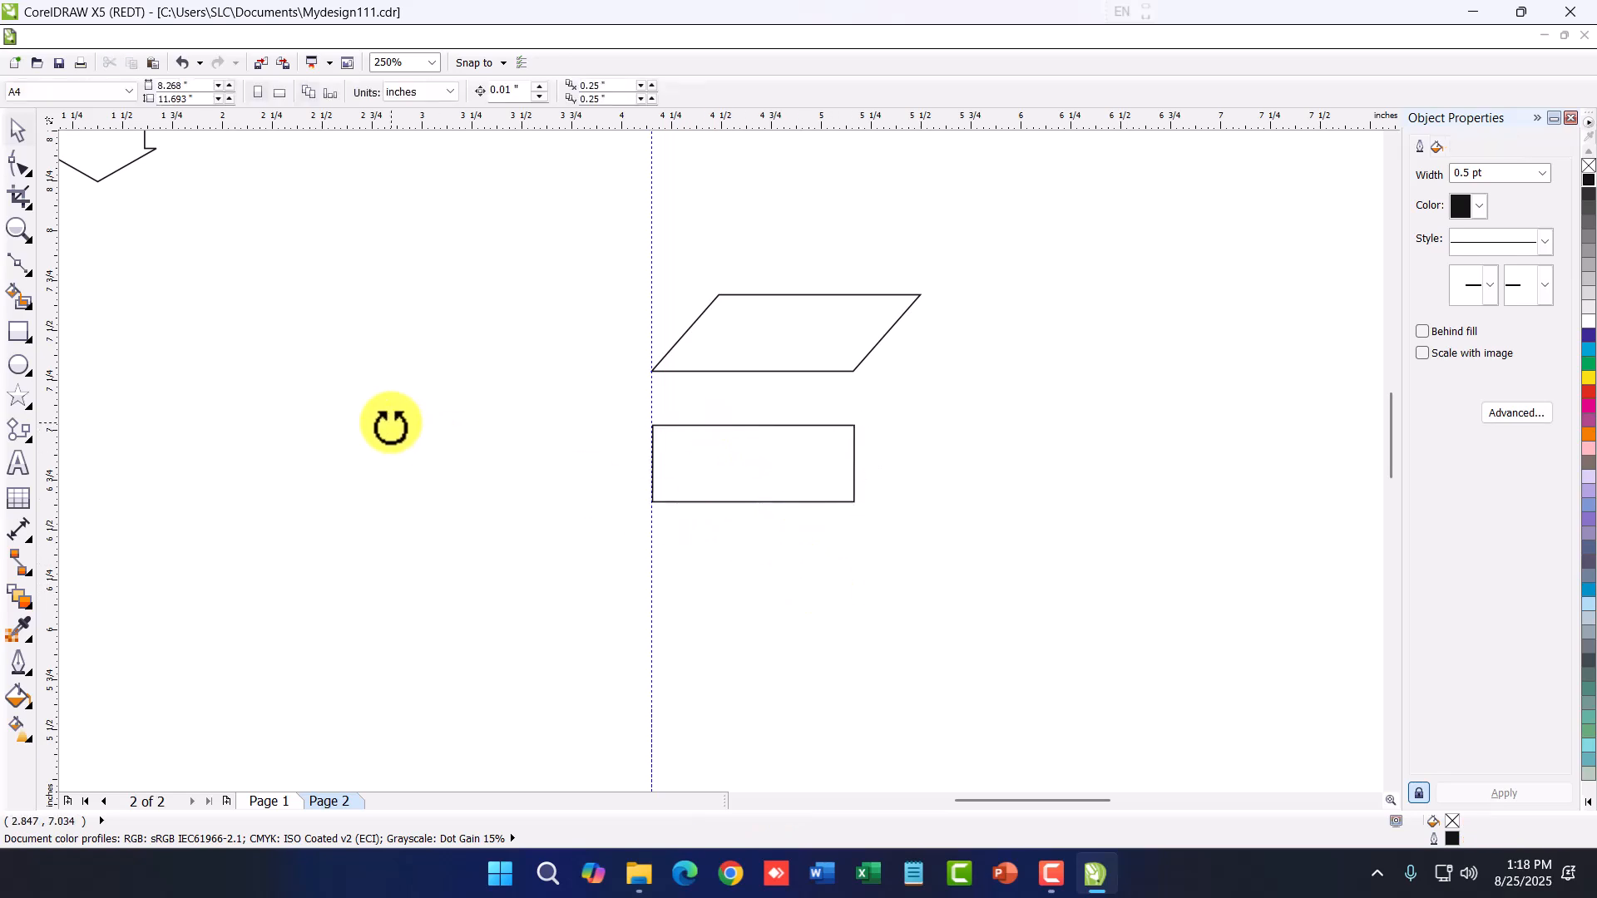
drag(827, 344, 822, 348)
key(ctrl+z)
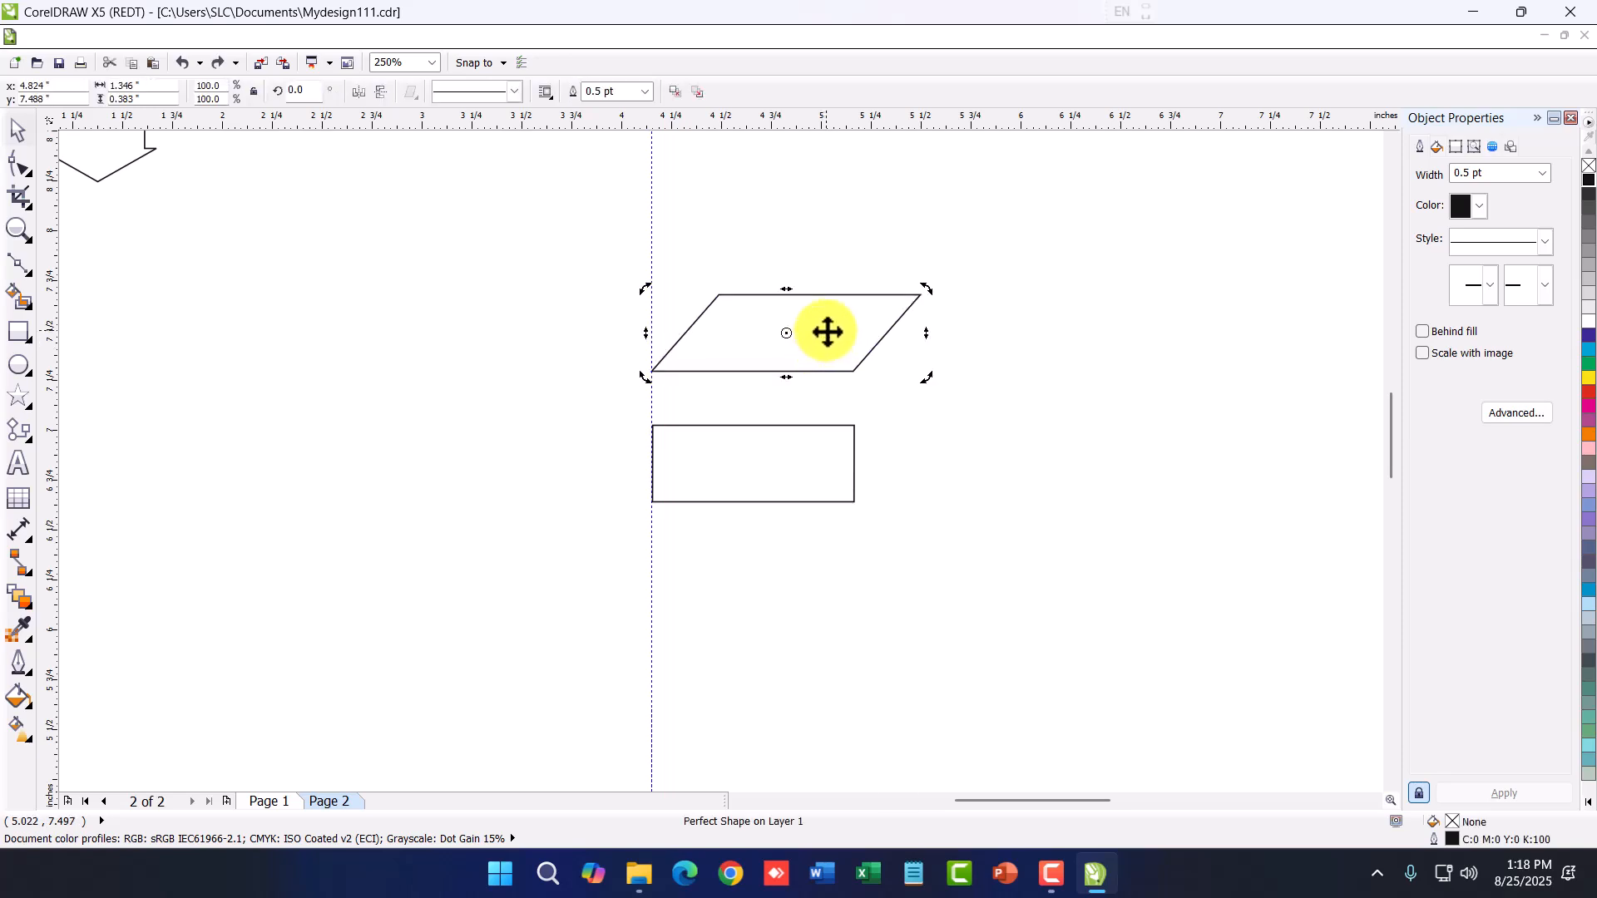
click(737, 485)
key(ctrl+d)
drag(791, 466, 771, 254)
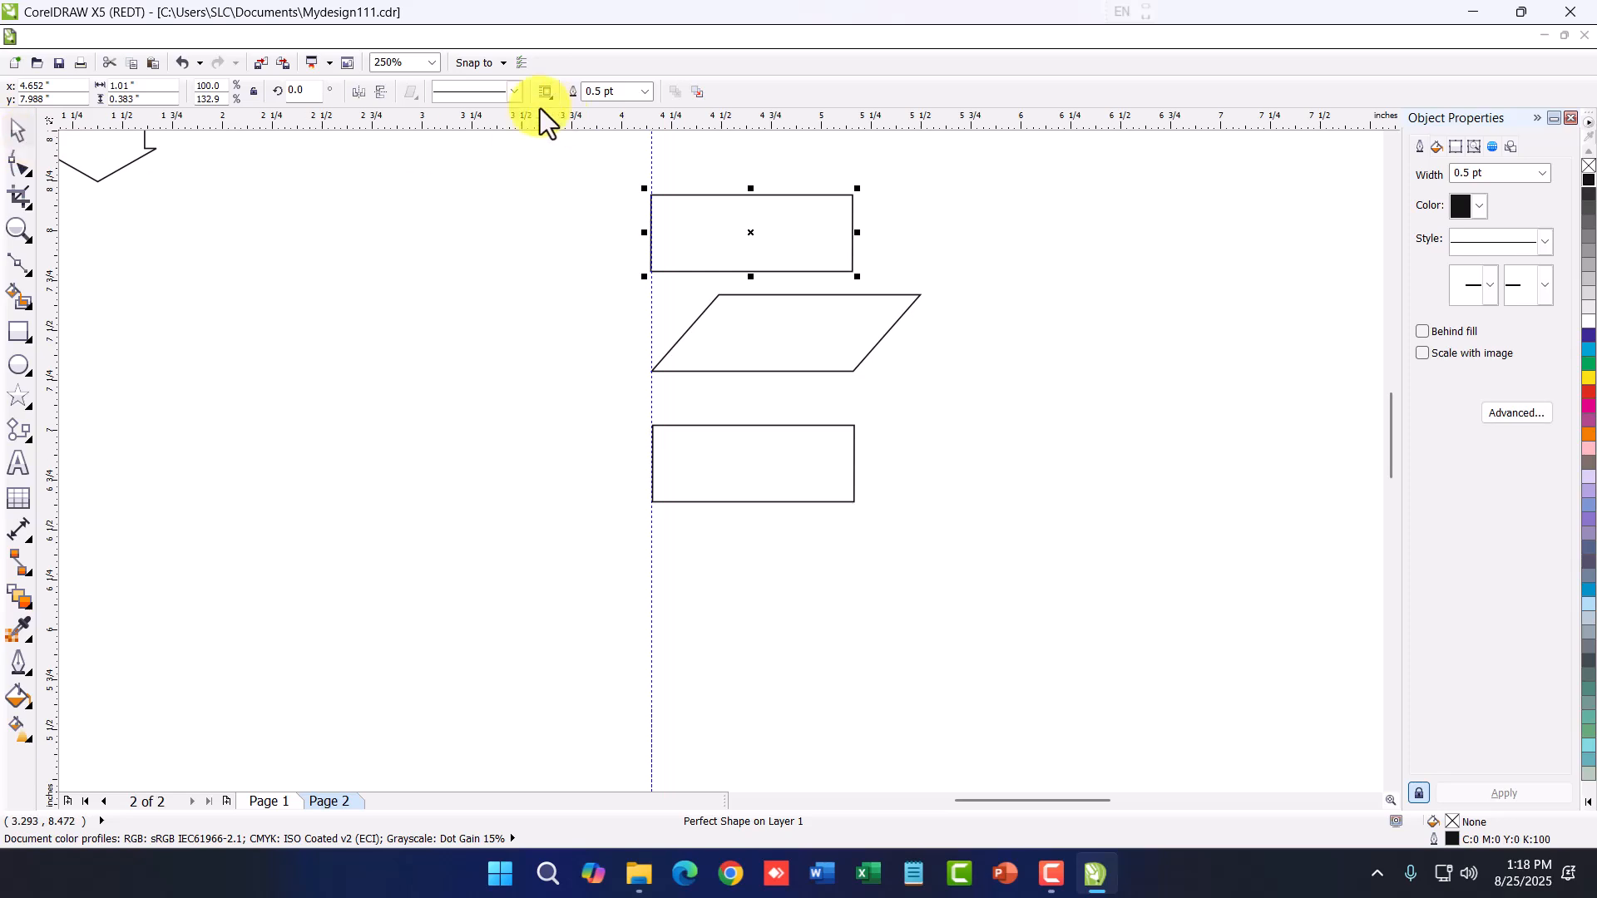
click(1017, 231)
click(758, 231)
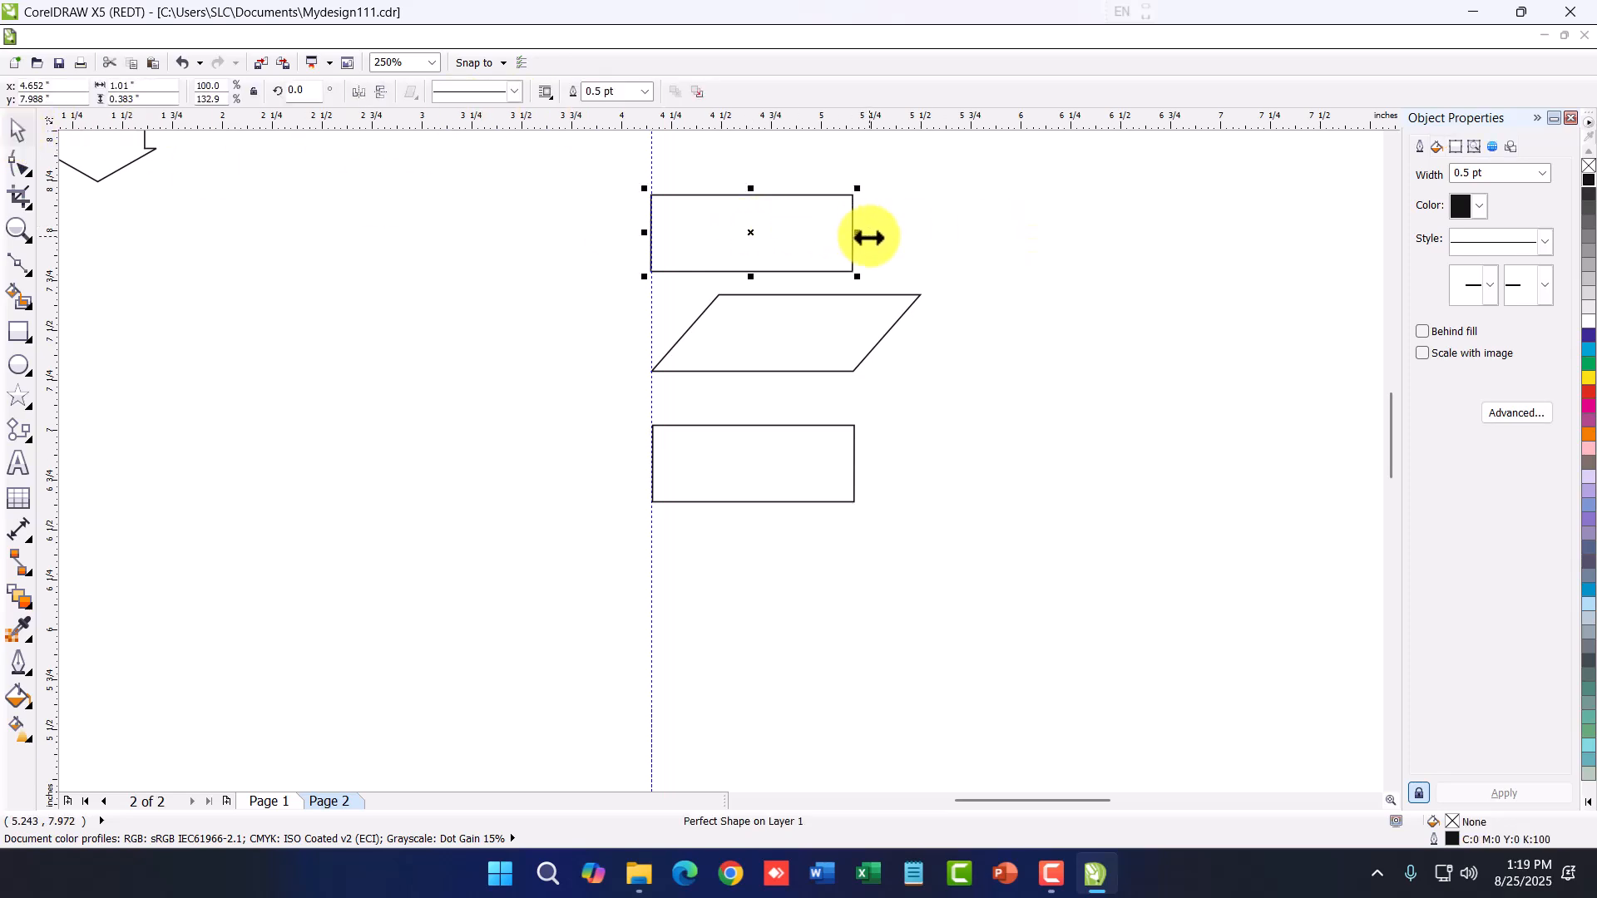
key(Delete)
Draw a rectangle about 1.17 by 0.31 inches above the parallelogram, starting at the vertical guideline
click(22, 327)
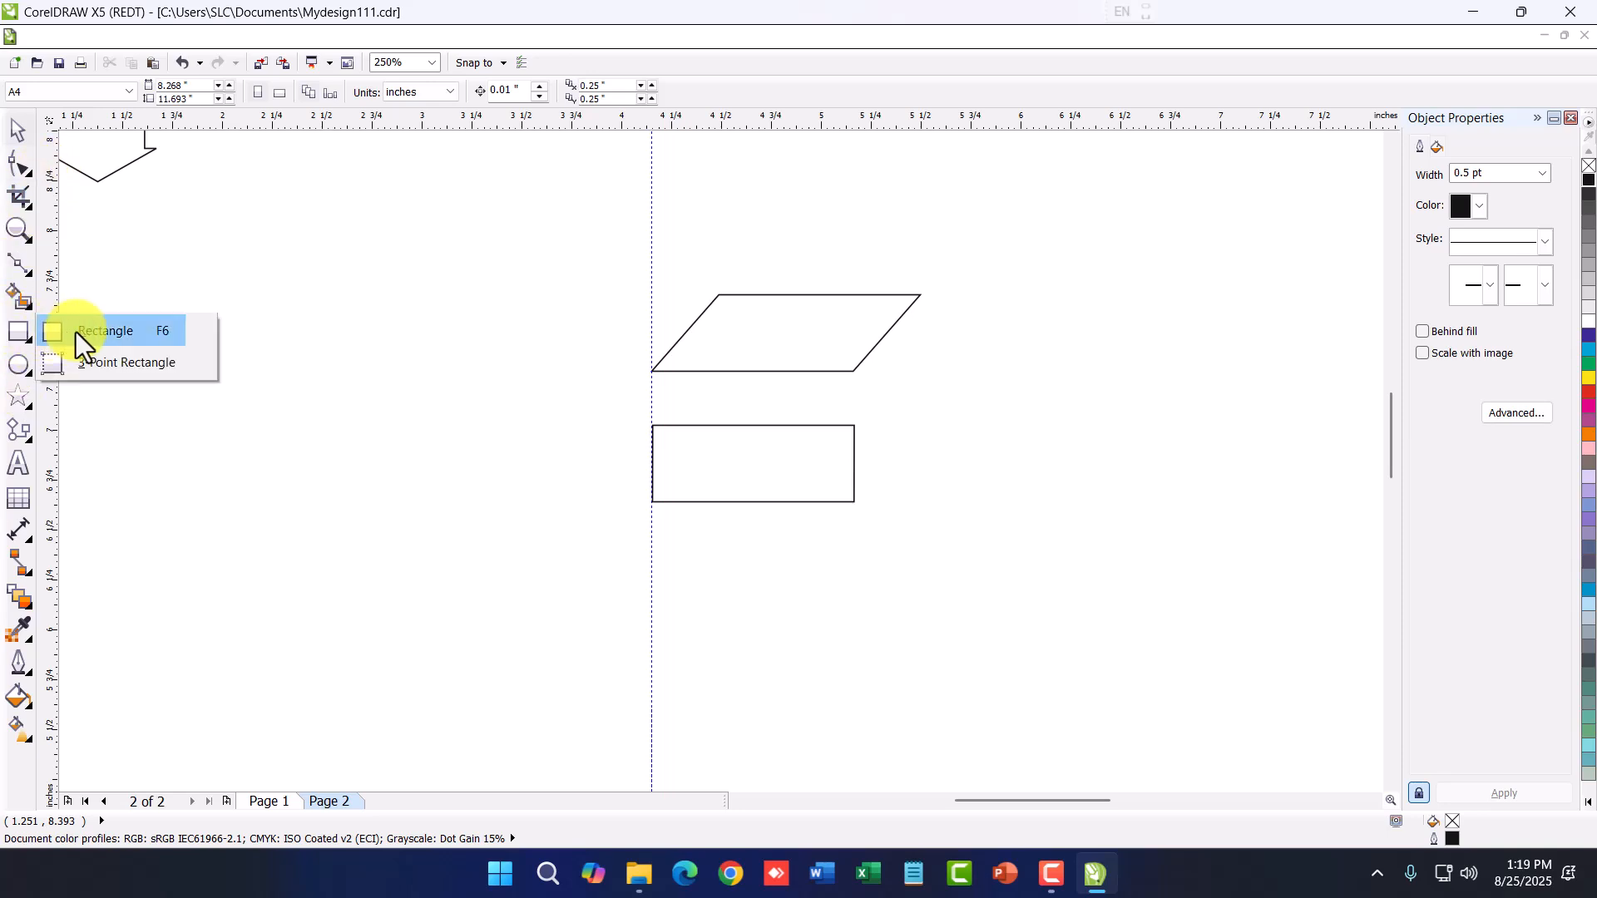
click(108, 330)
drag(651, 196, 885, 258)
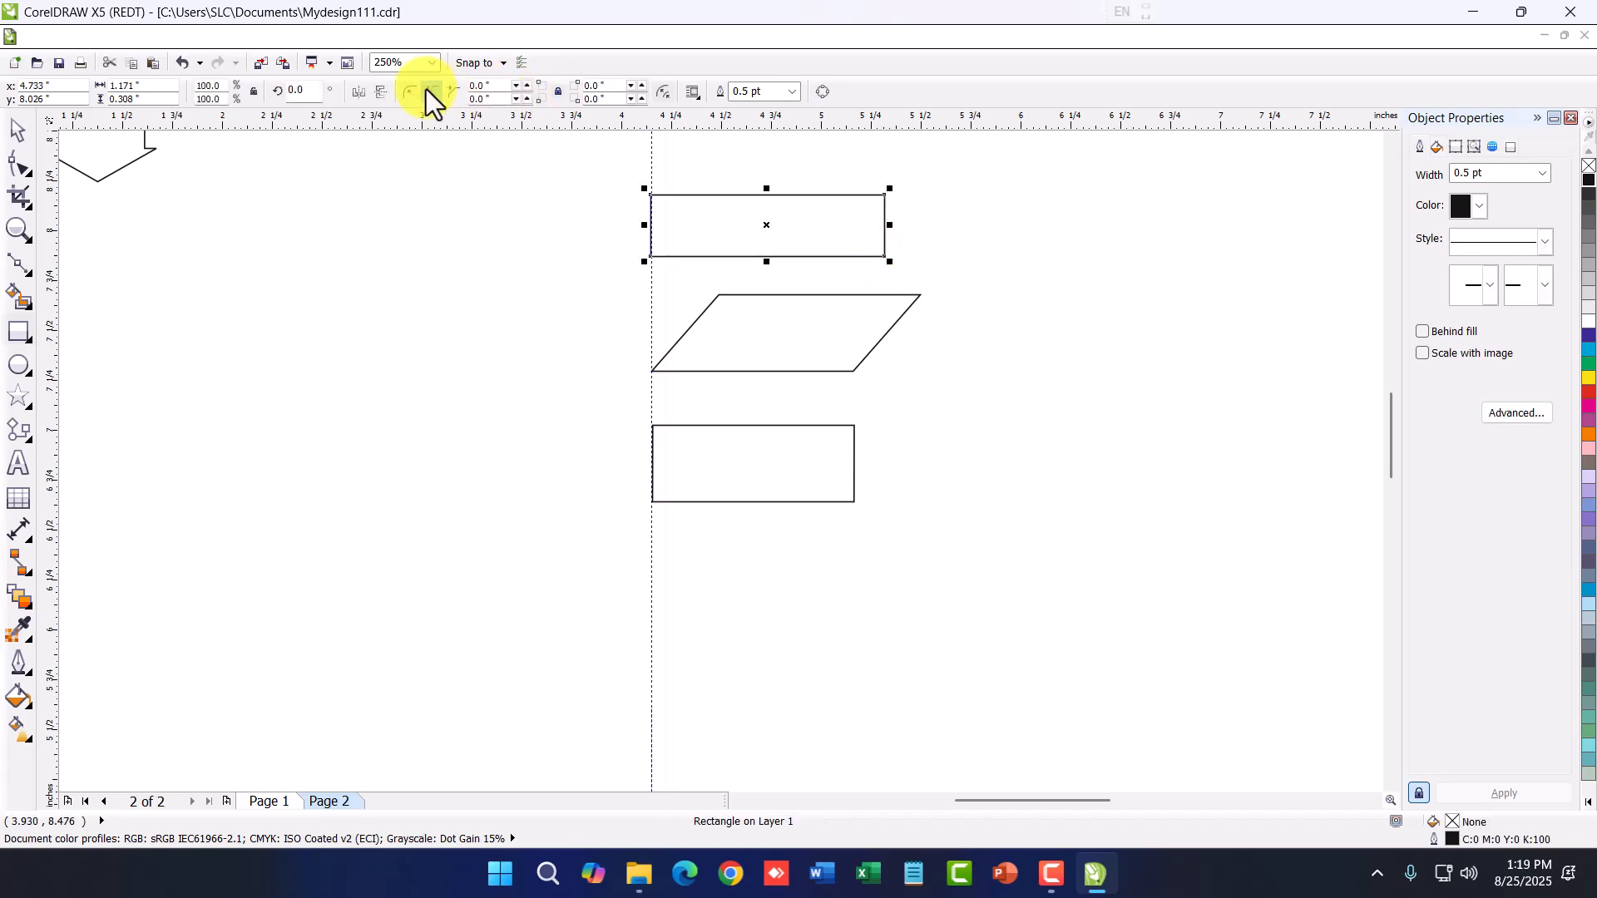
Round all corners of the new rectangle to 1.0 inch and place a copy of it well below the lower rectangle
double_click(499, 86)
click(17, 130)
drag(803, 241, 809, 765)
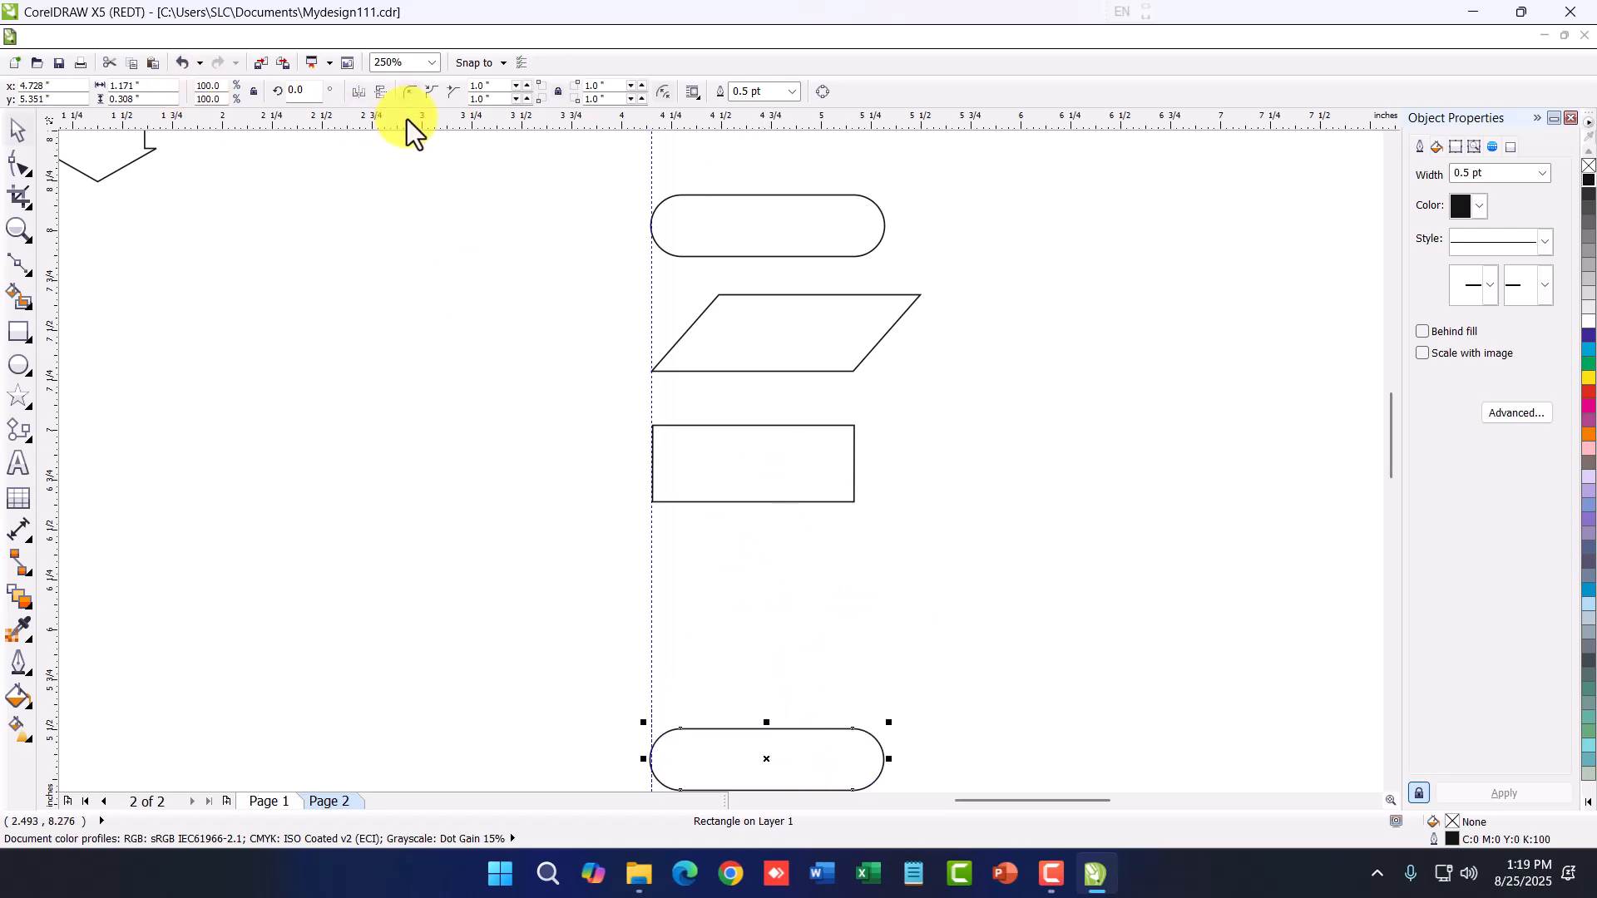
Draw a flowchart hexagon about 1.05 by 0.83 inches between the plain rectangle and the lower rounded rectangle
click(23, 428)
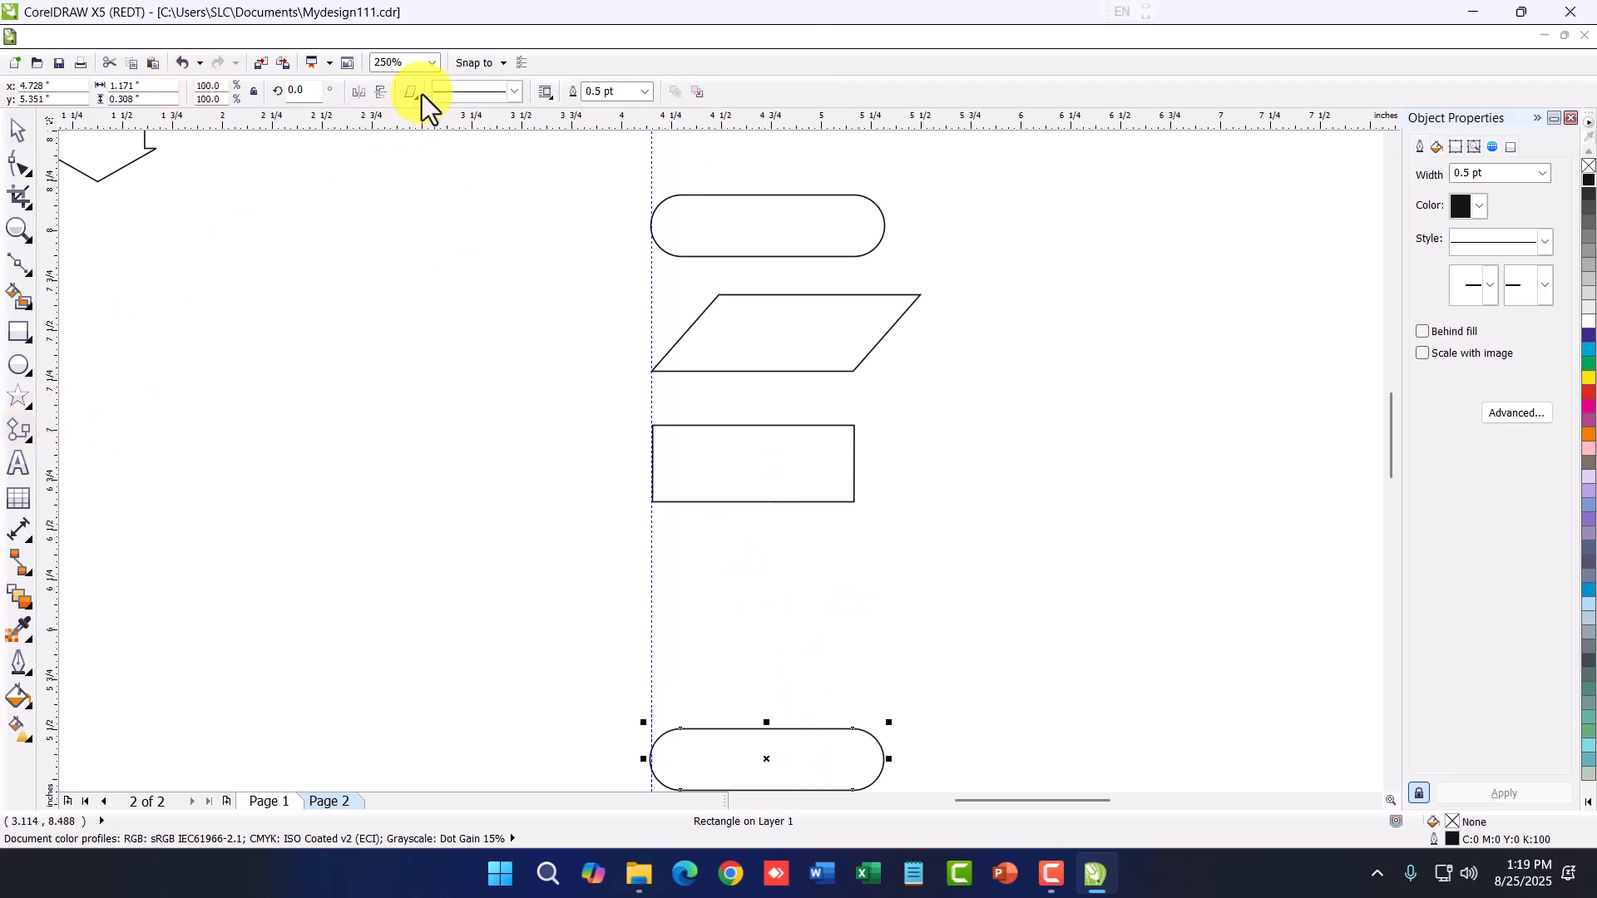
click(414, 94)
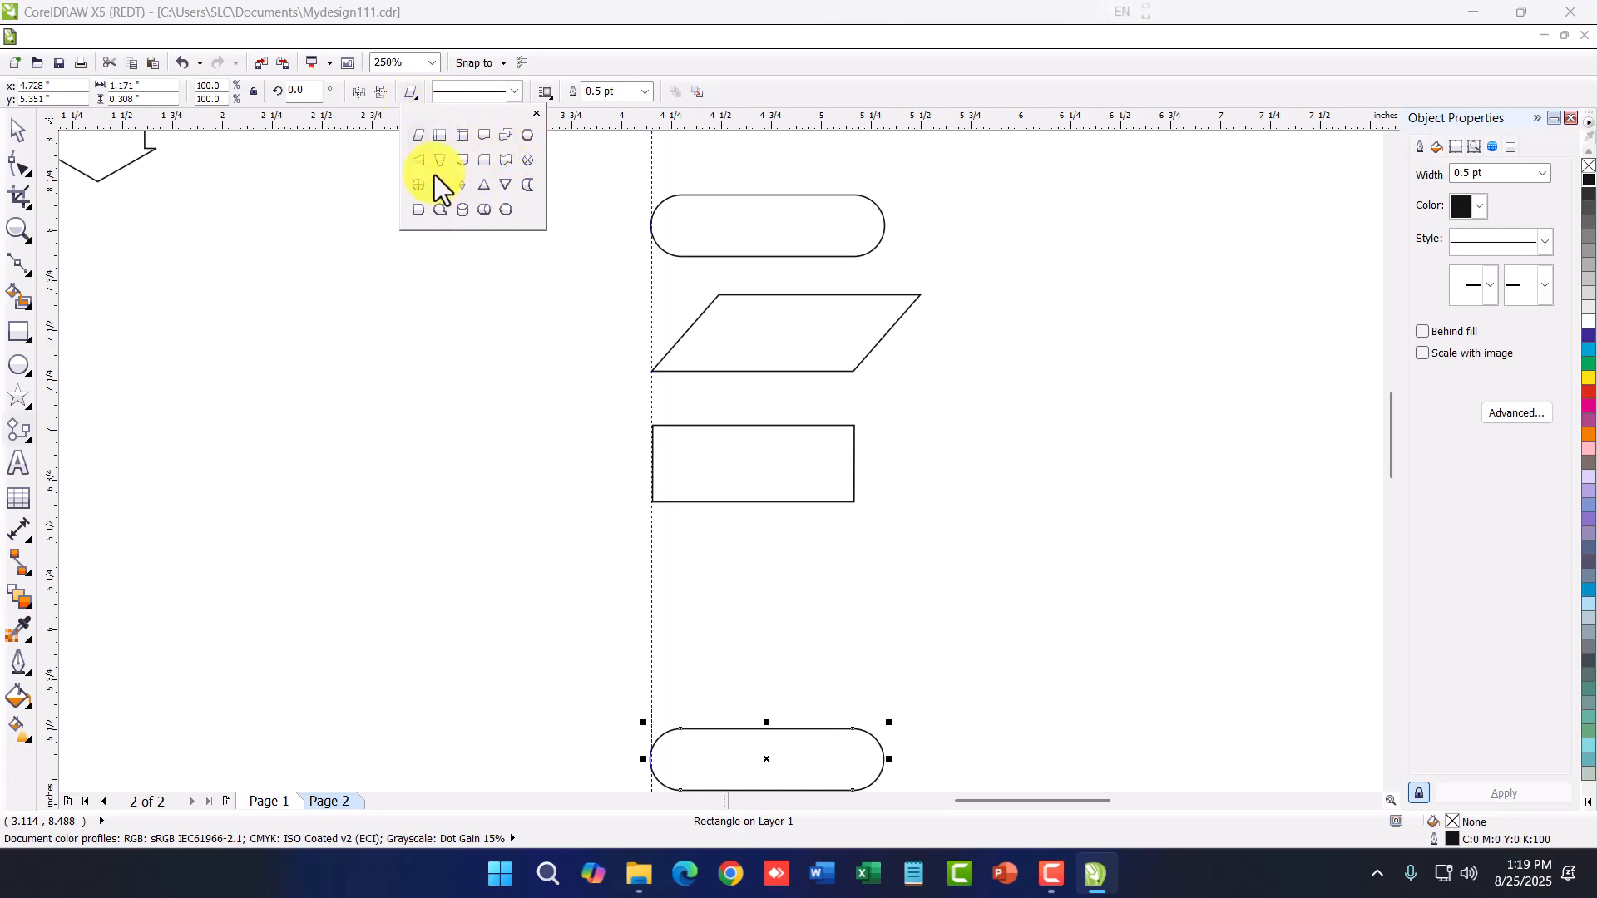
click(528, 135)
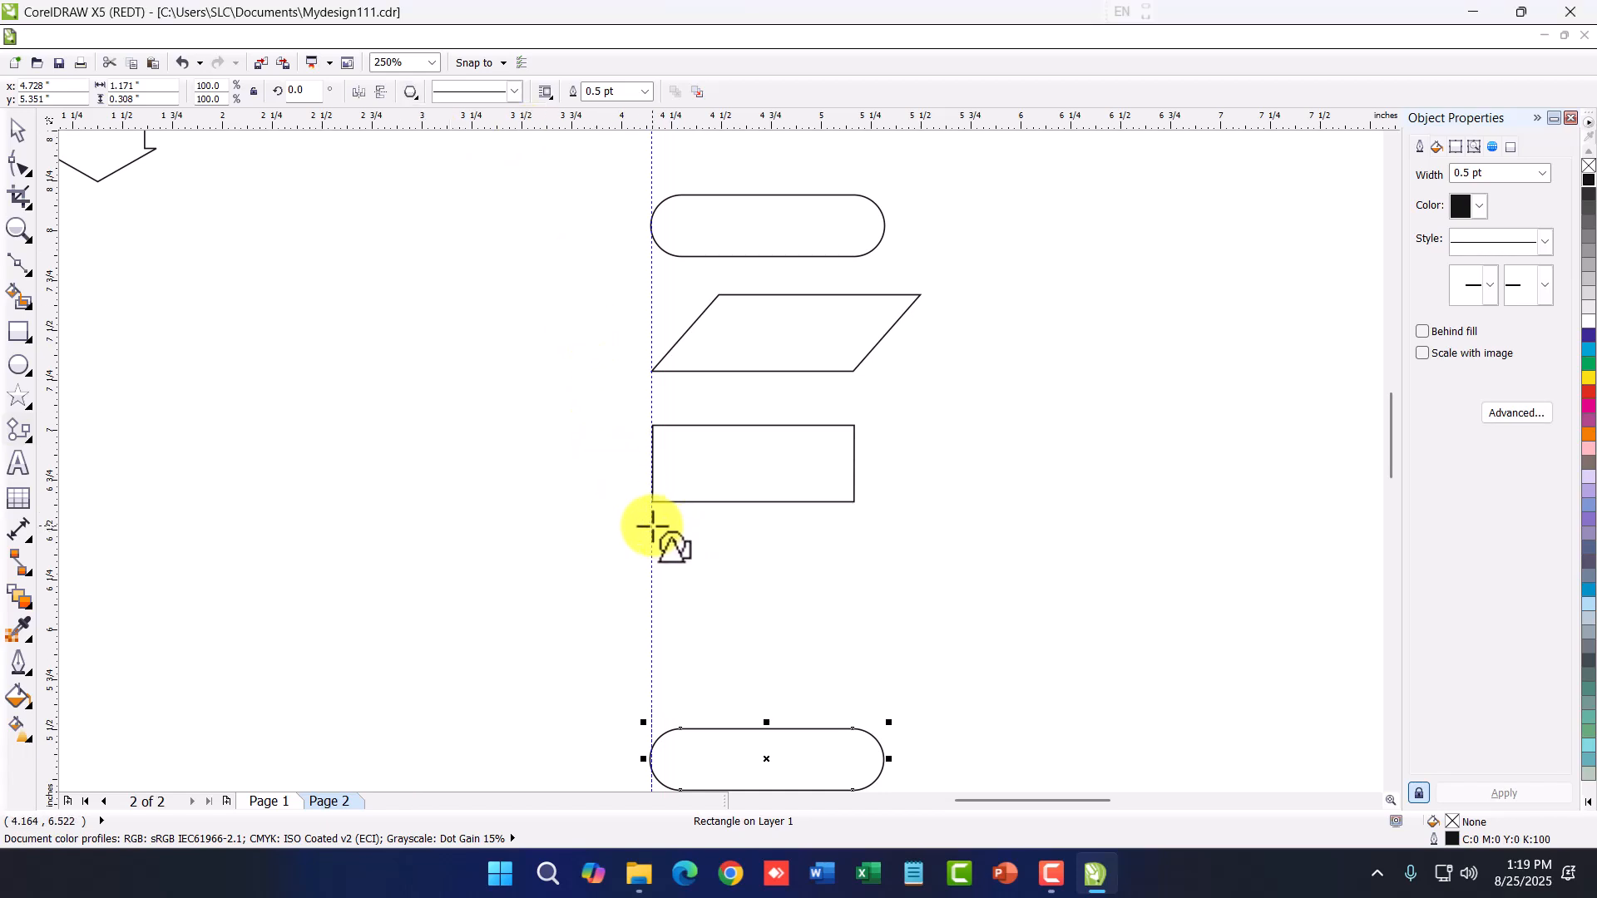
drag(650, 527, 866, 695)
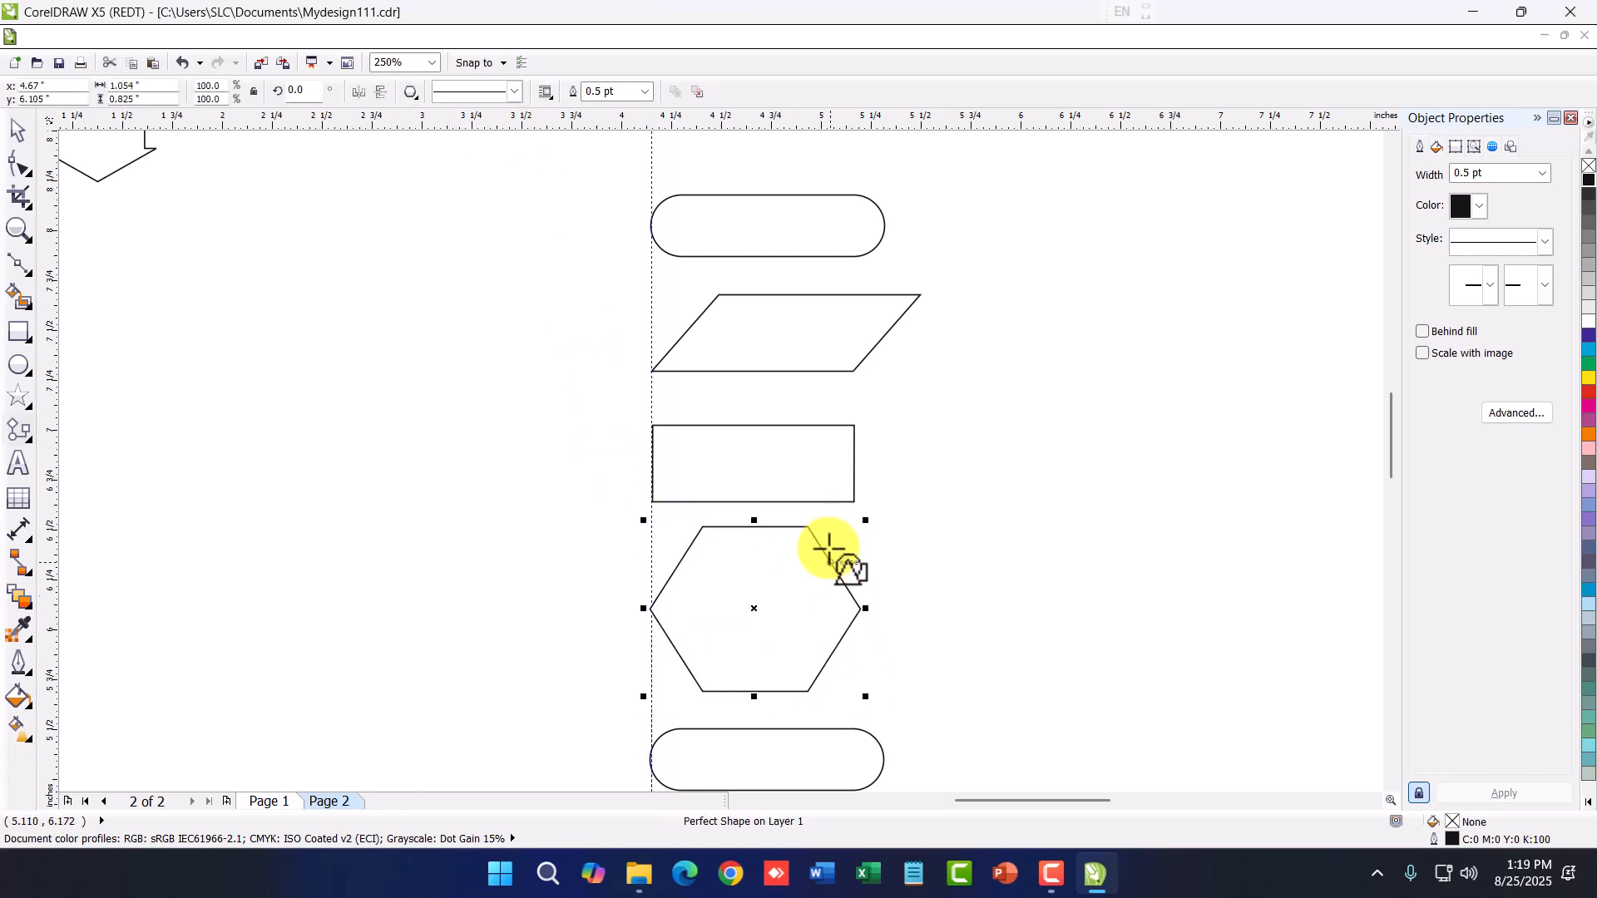
click(515, 96)
click(516, 97)
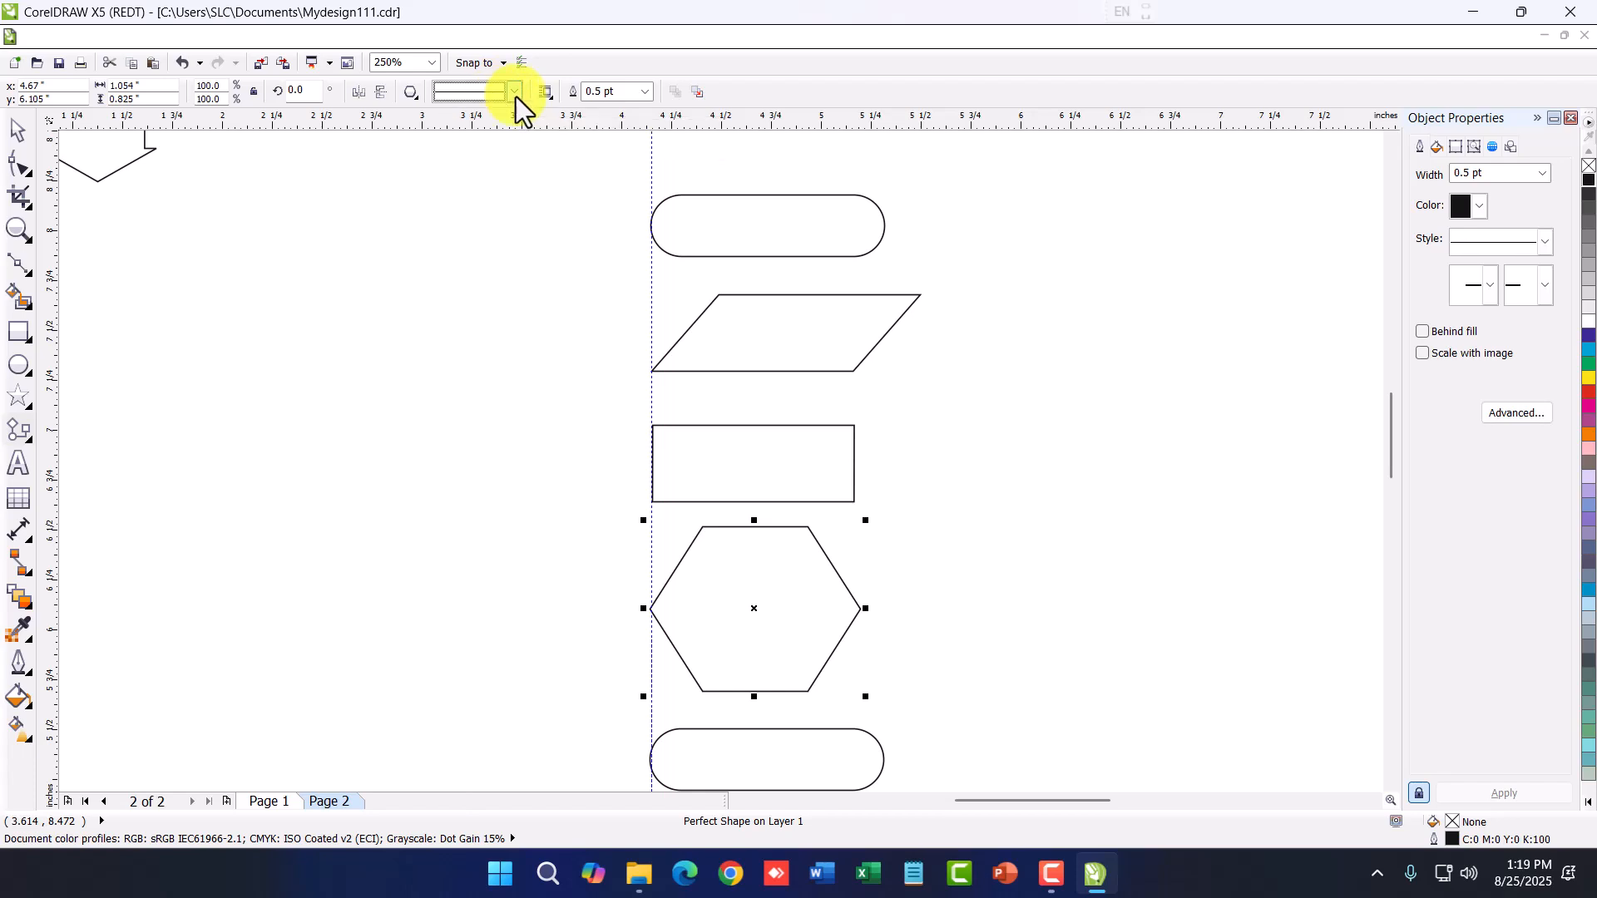
click(410, 93)
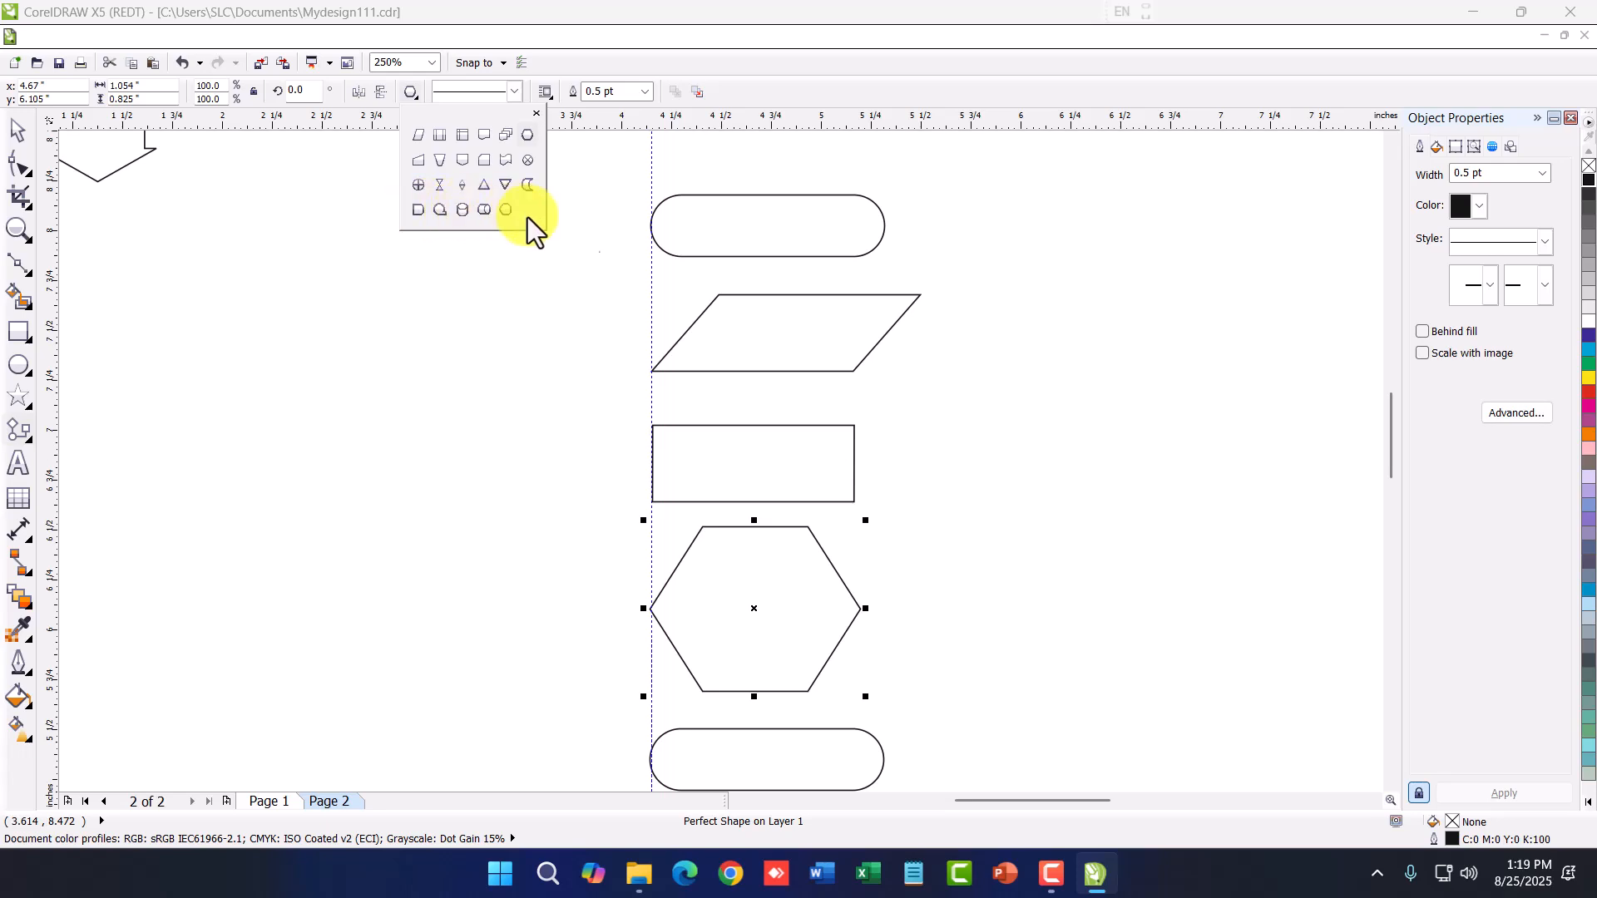
click(17, 133)
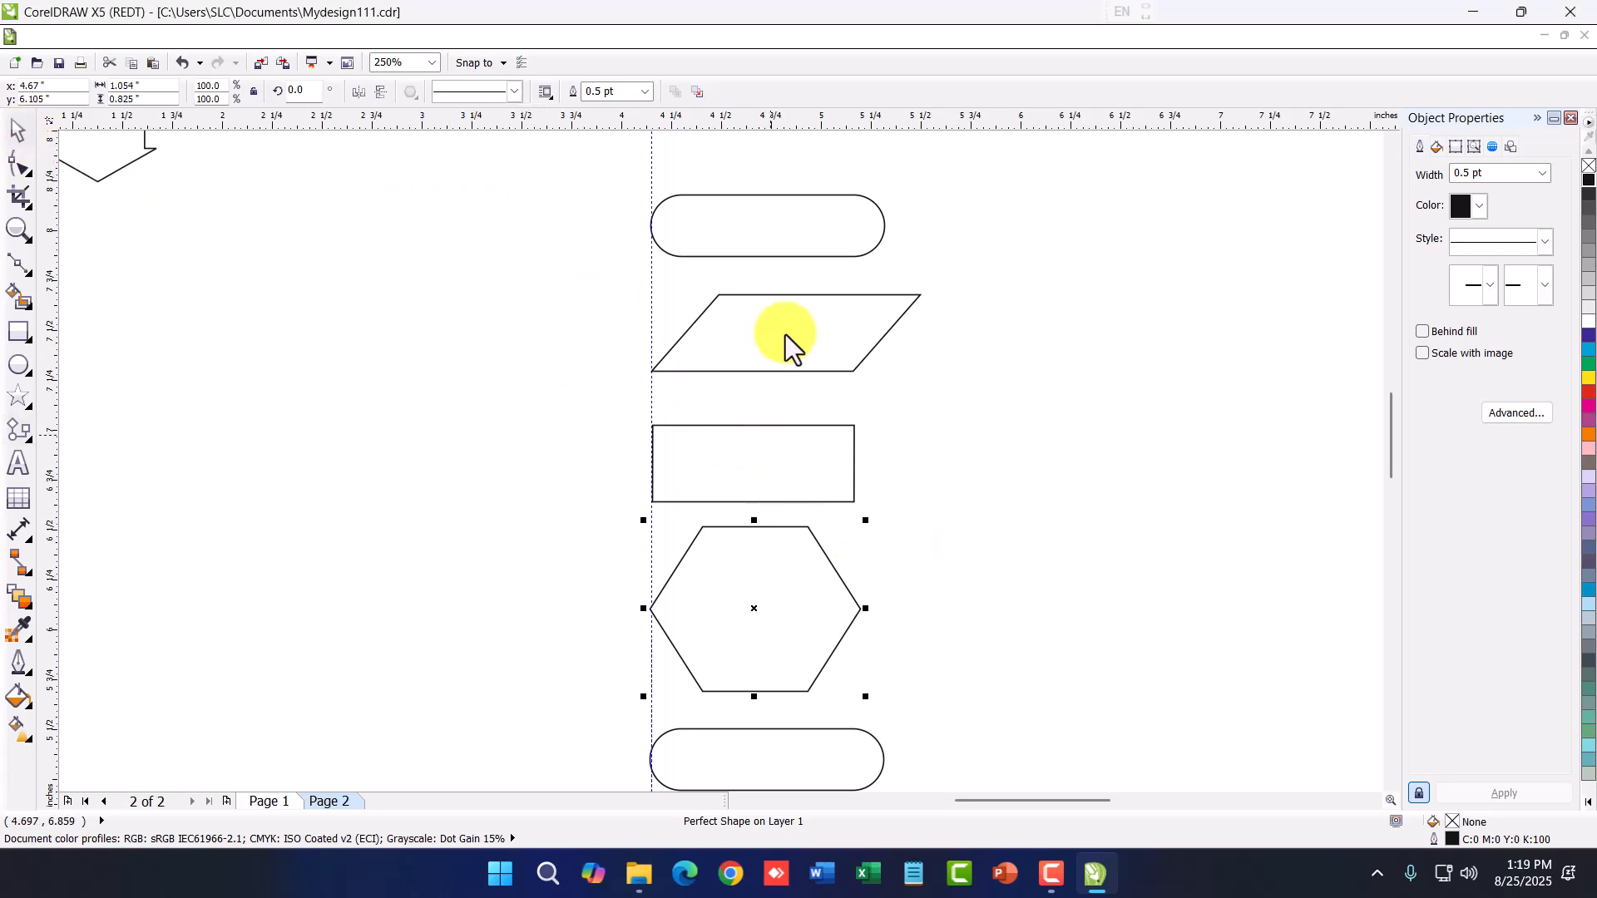
click(759, 314)
click(760, 247)
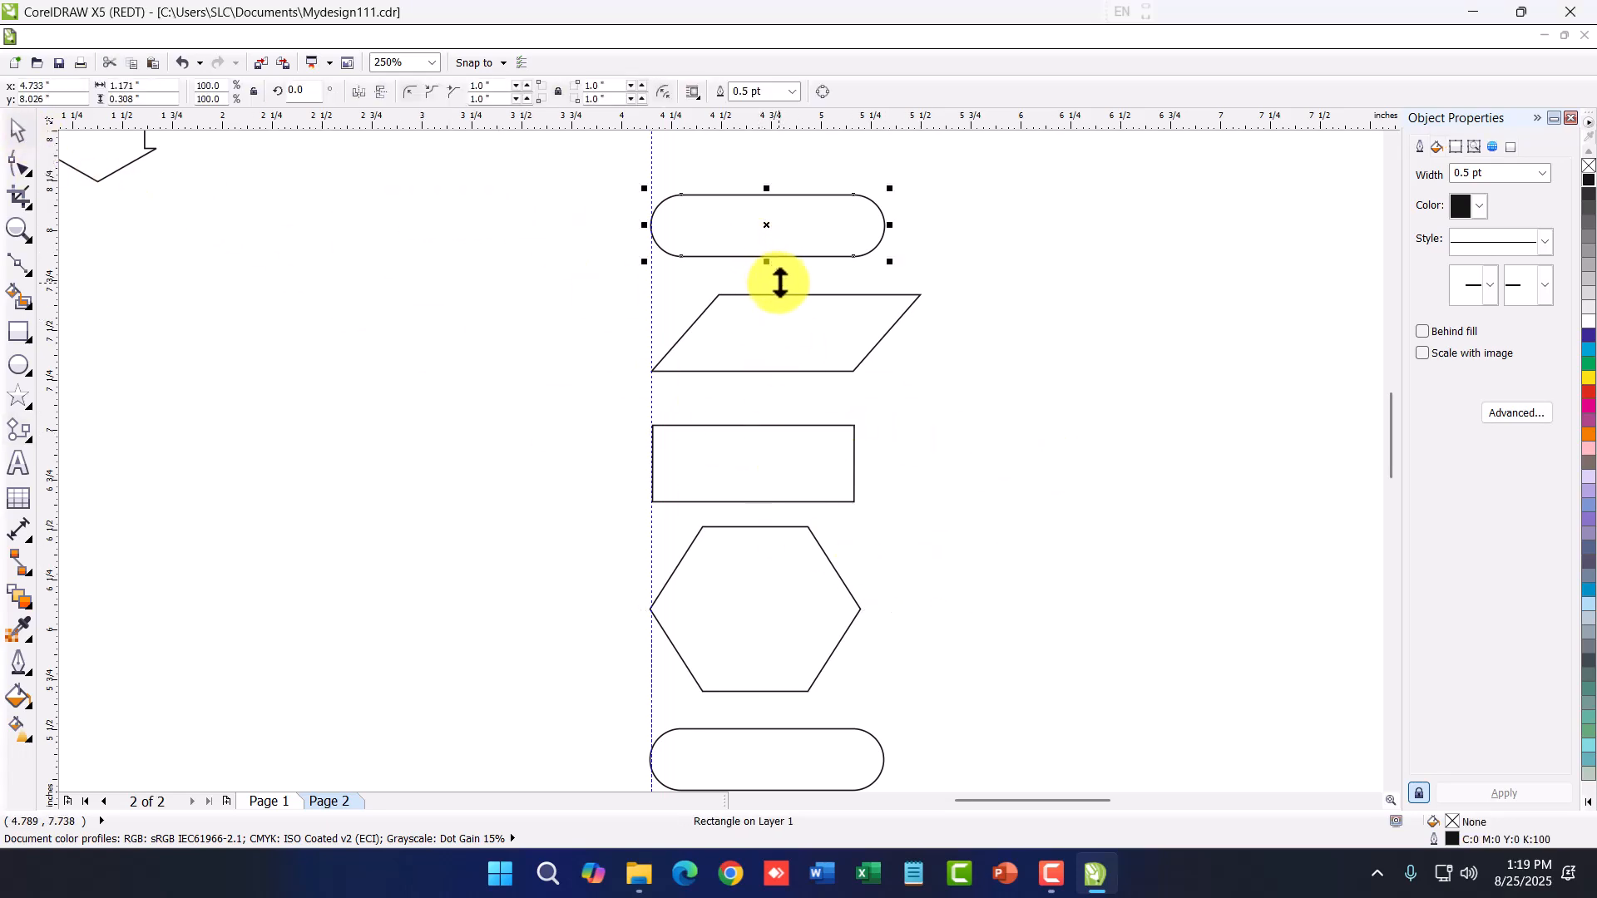
scroll(760, 392, down, 1)
scroll(778, 424, up, 1)
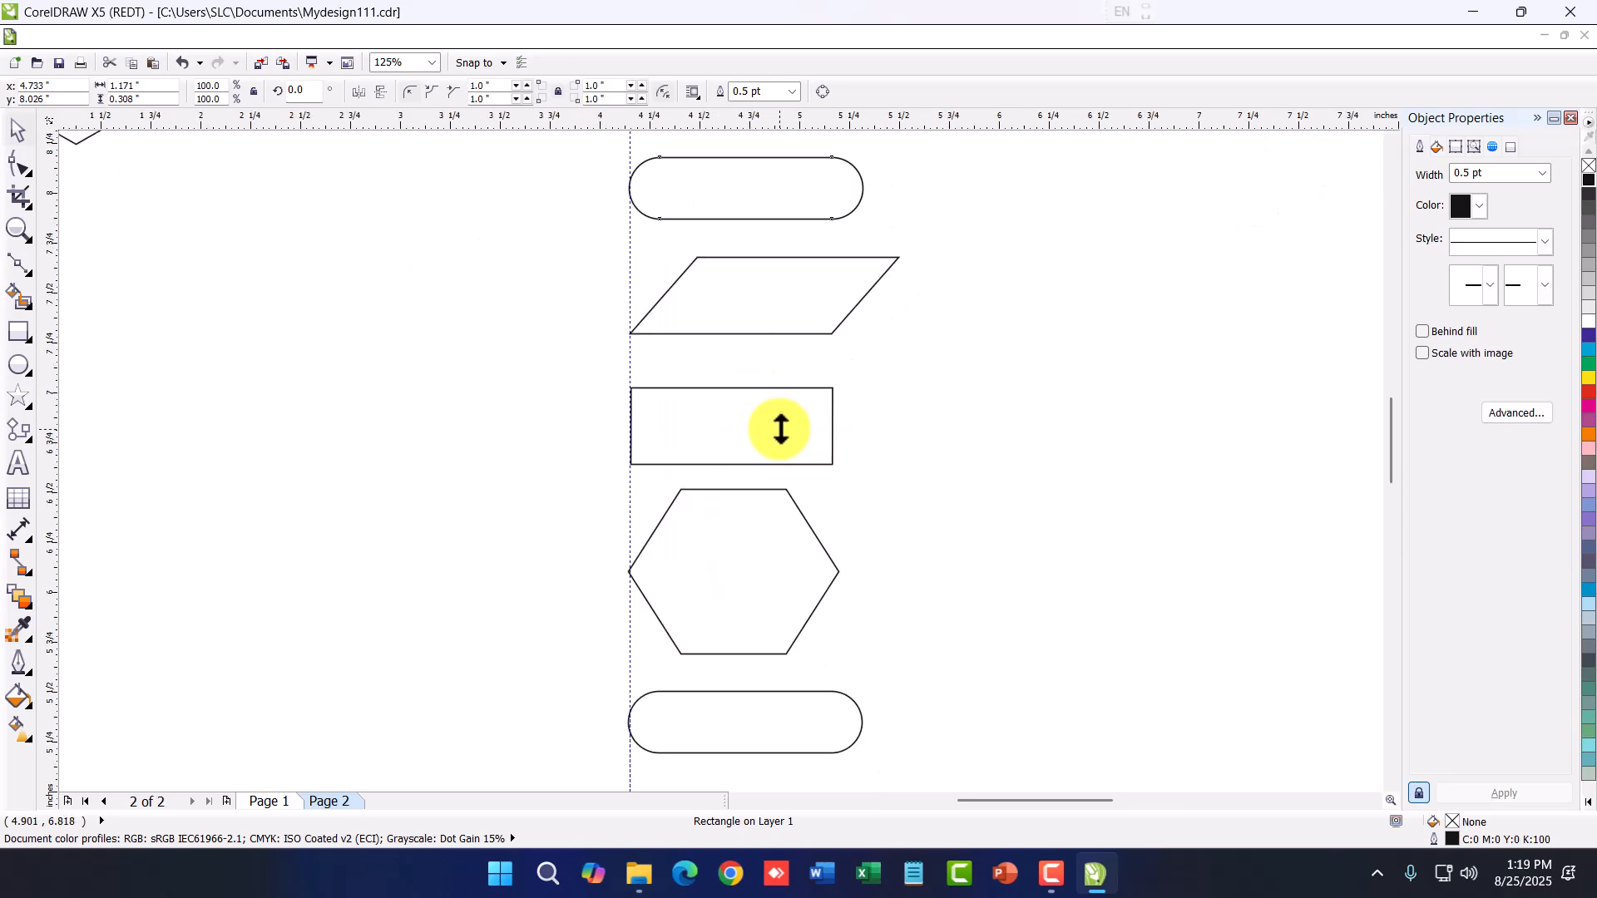
click(4, 436)
click(4, 437)
click(11, 436)
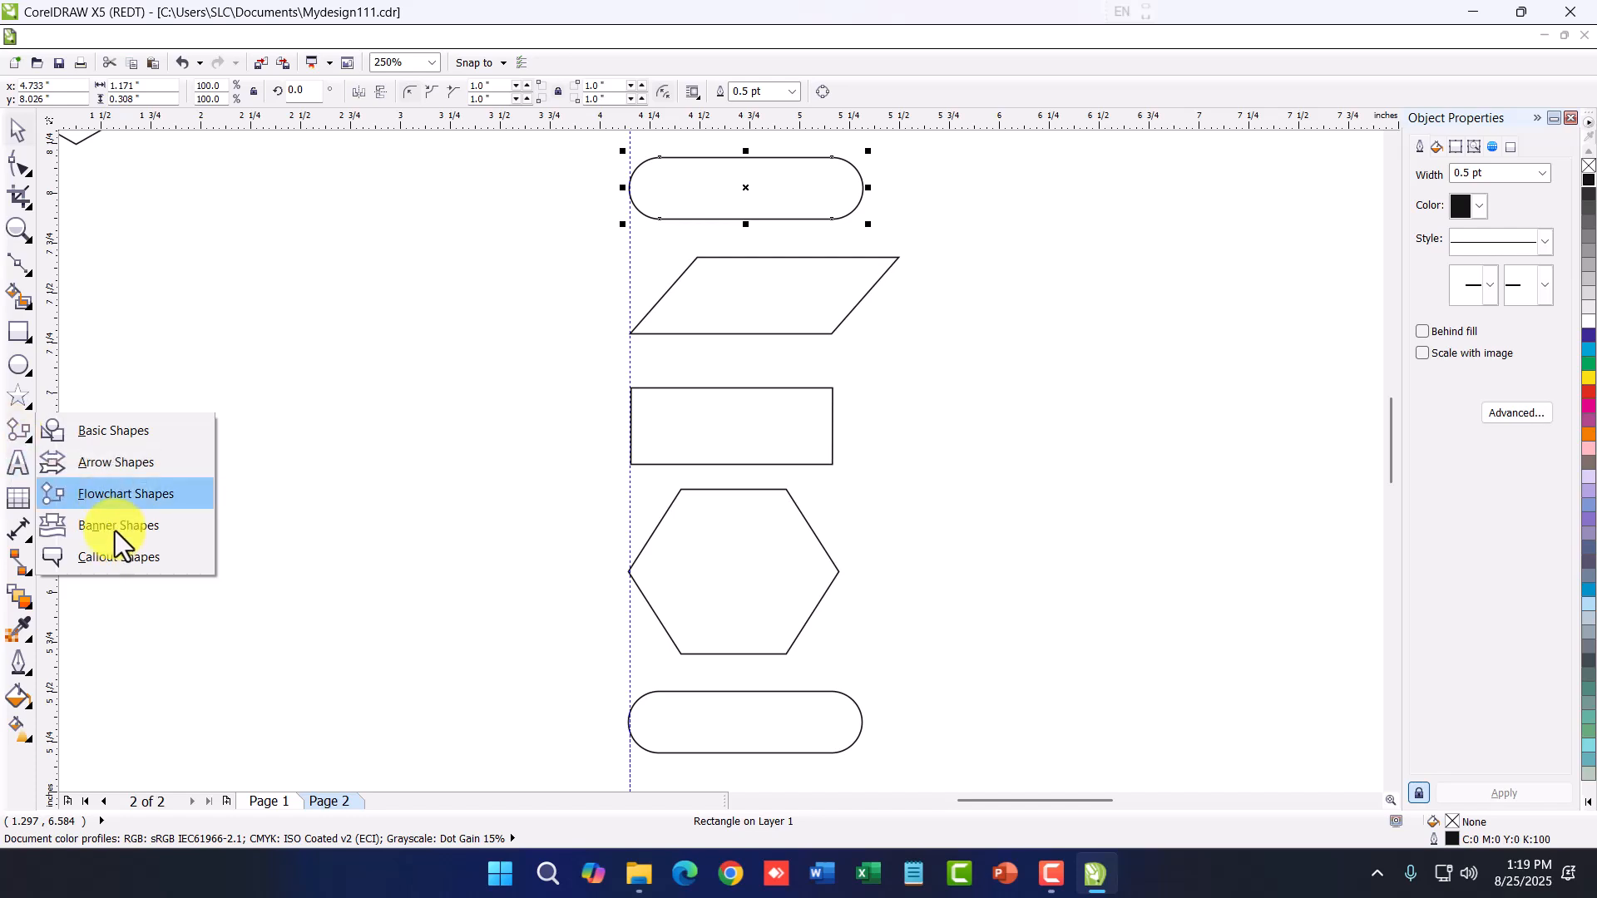
click(28, 428)
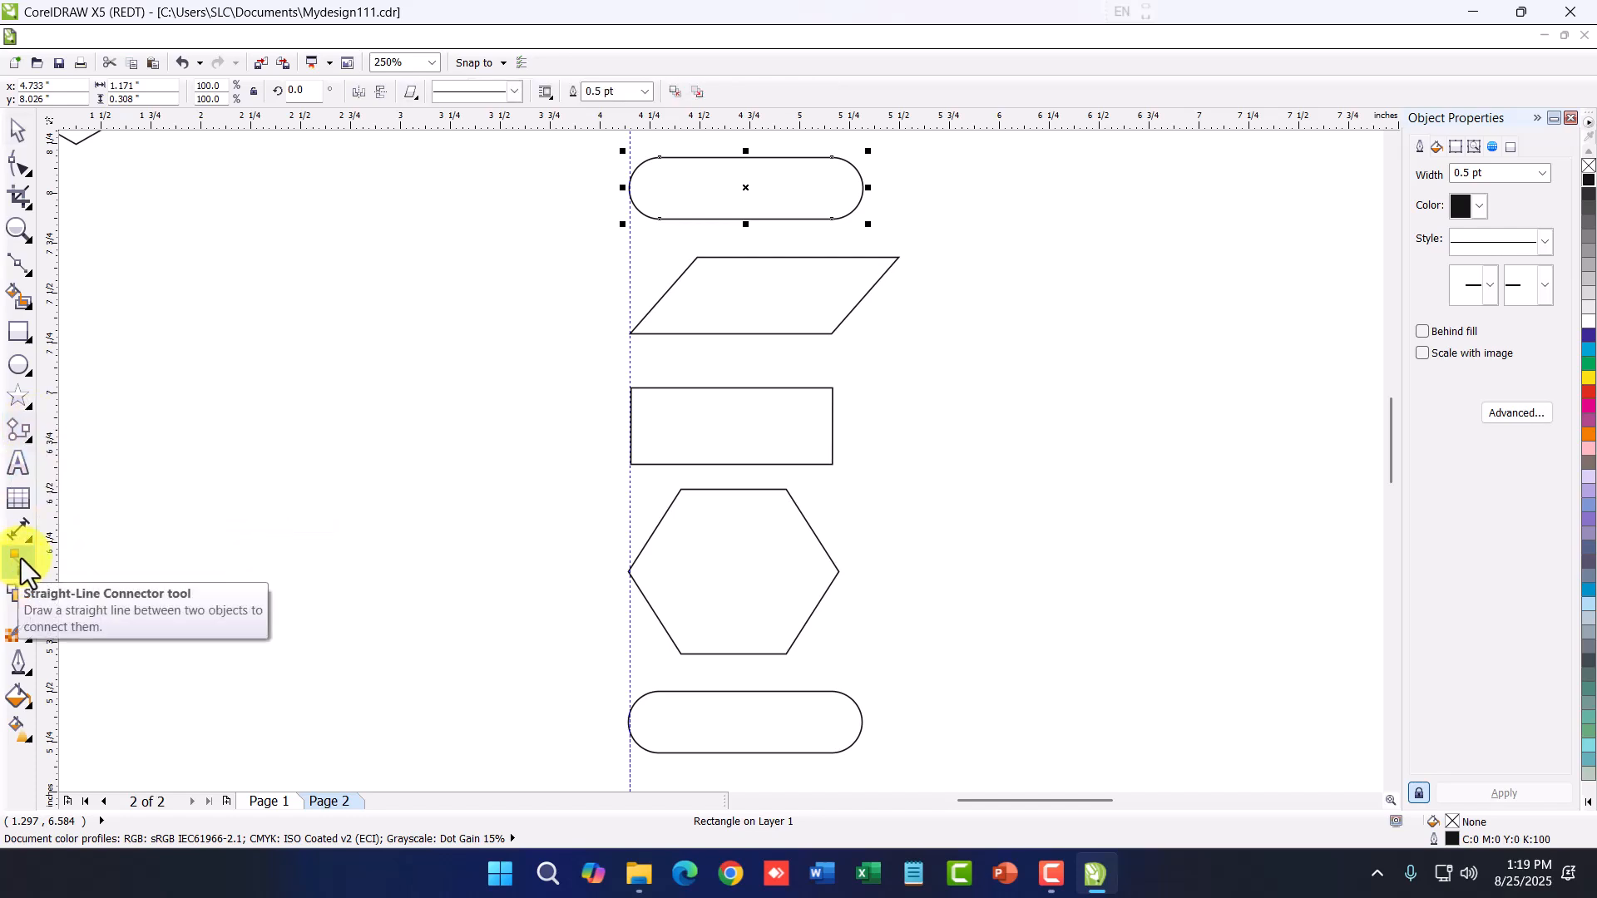
Try to draw a straight-line connector from the upper rounded rectangle, and undo its stretching and the hexagon
click(21, 561)
click(21, 595)
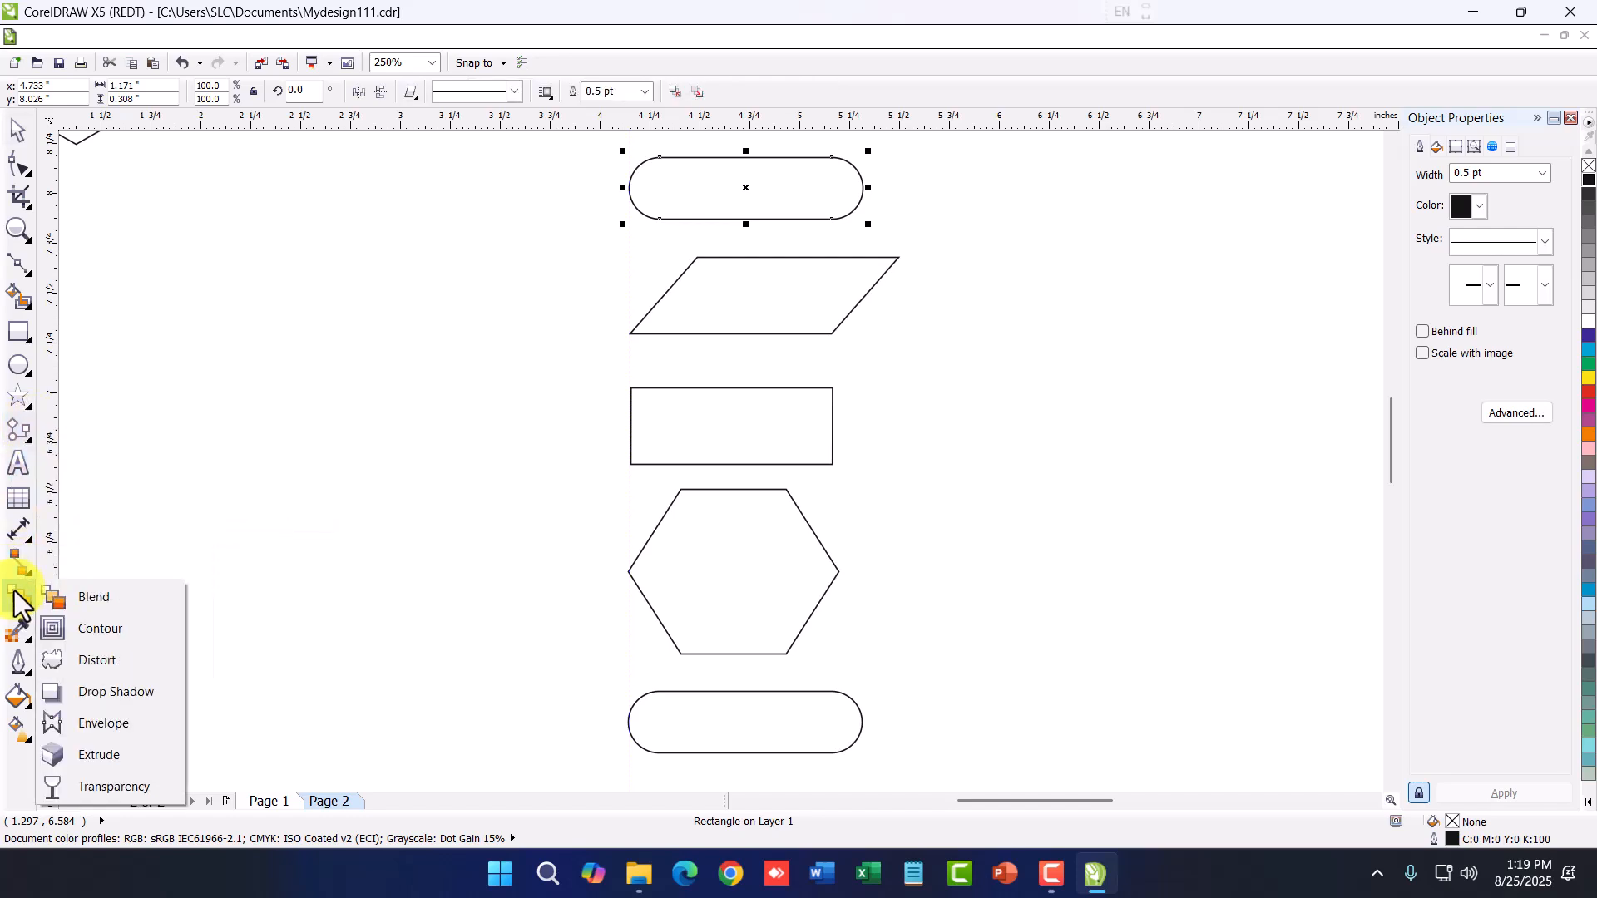
click(17, 584)
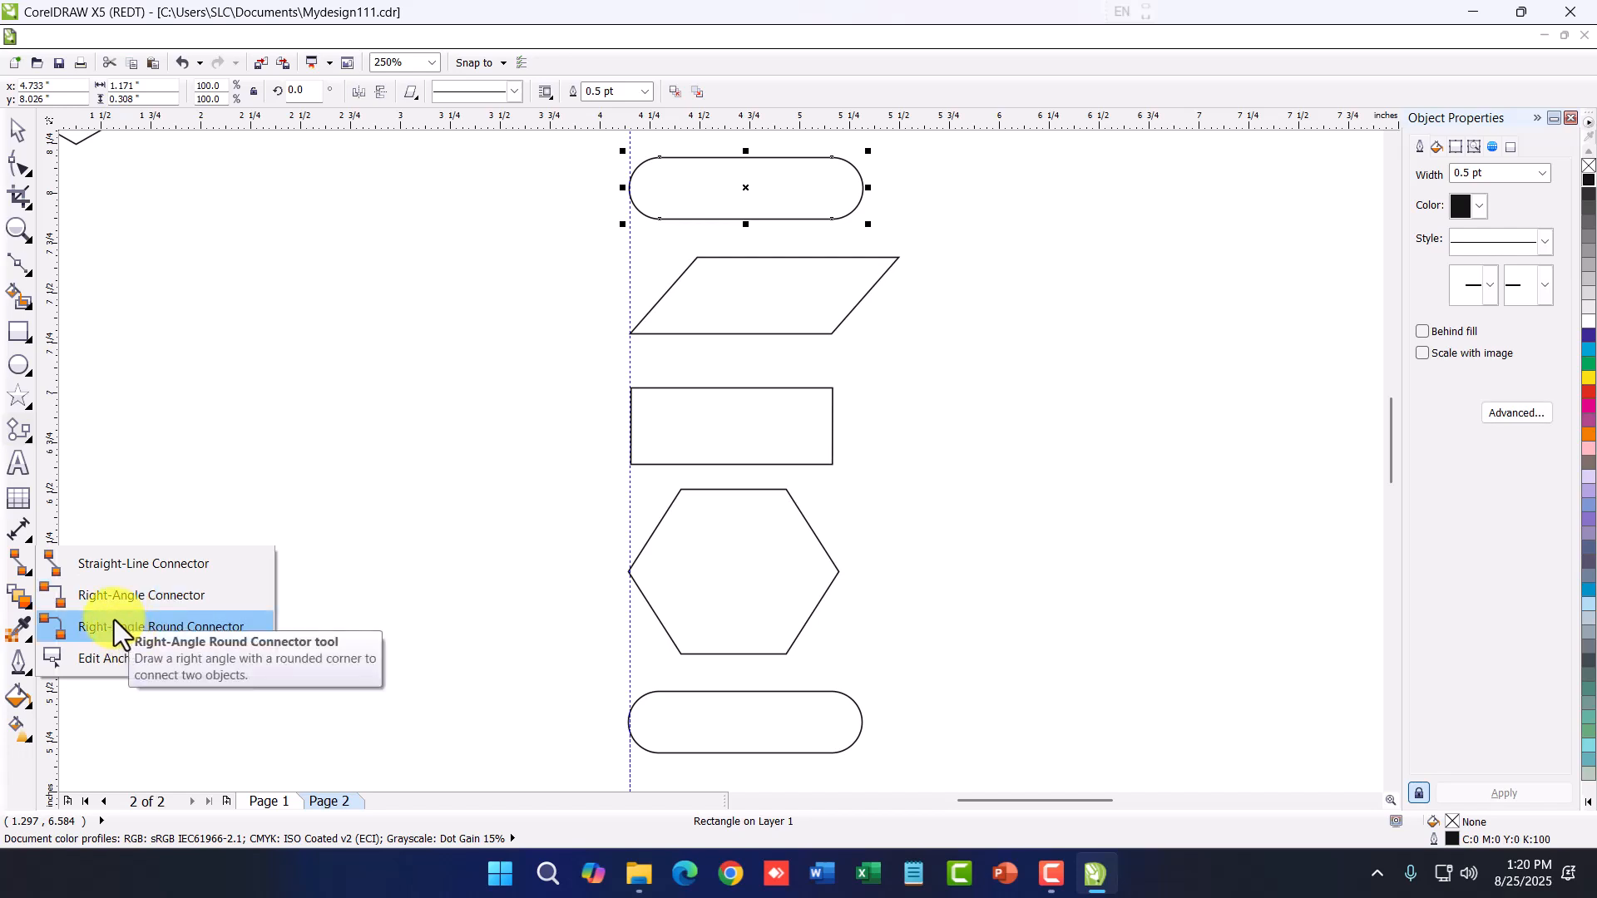
click(113, 562)
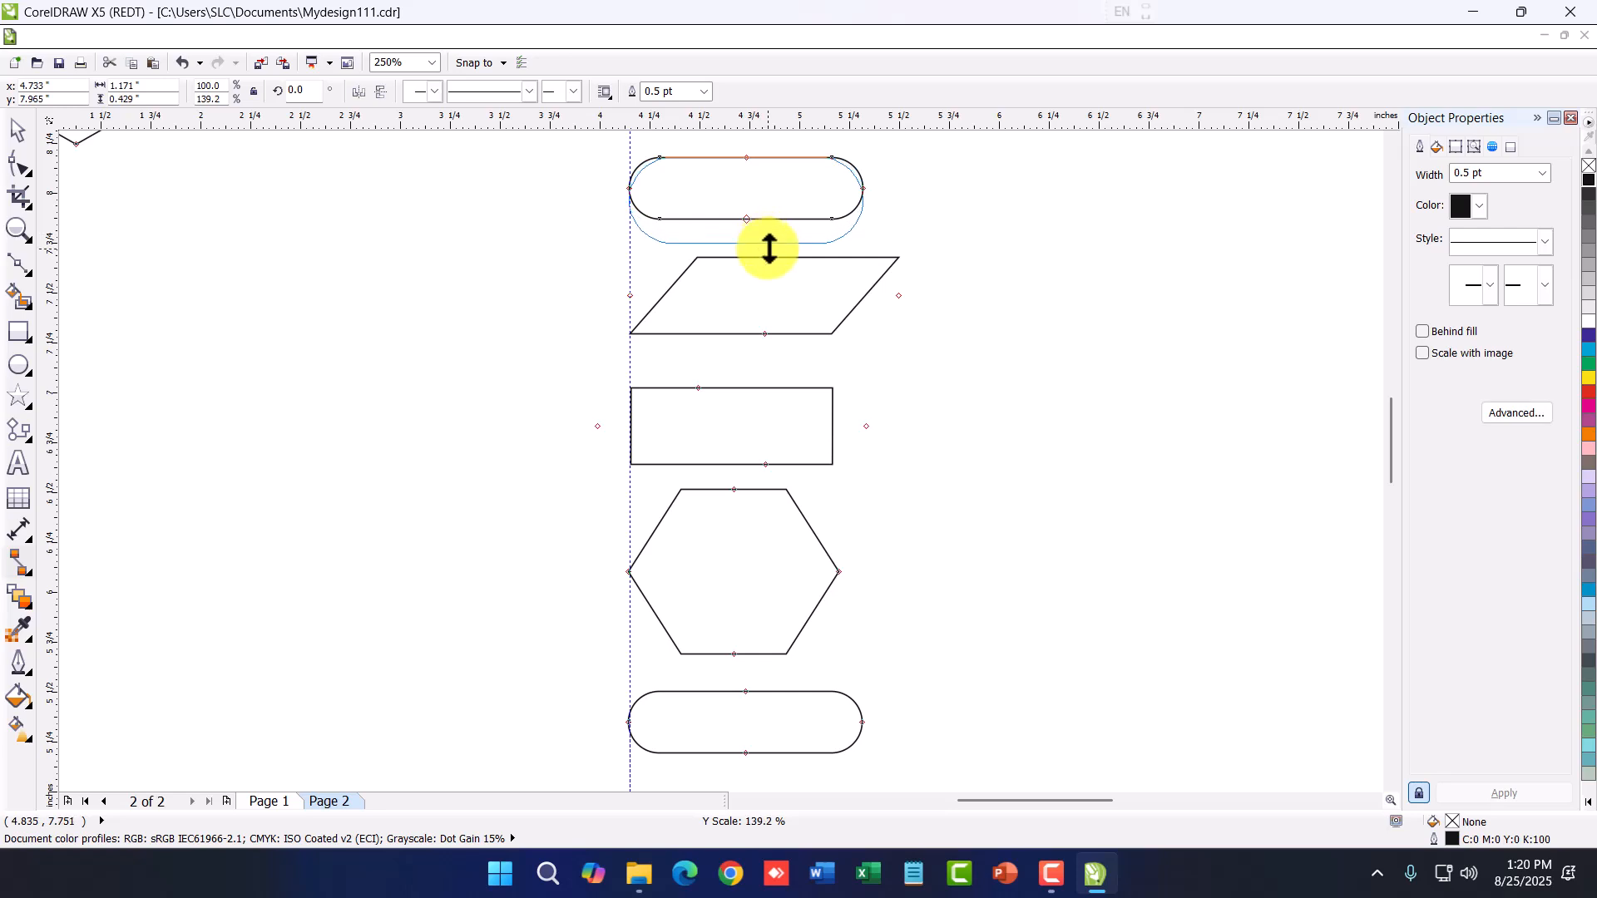
key(ctrl+z)
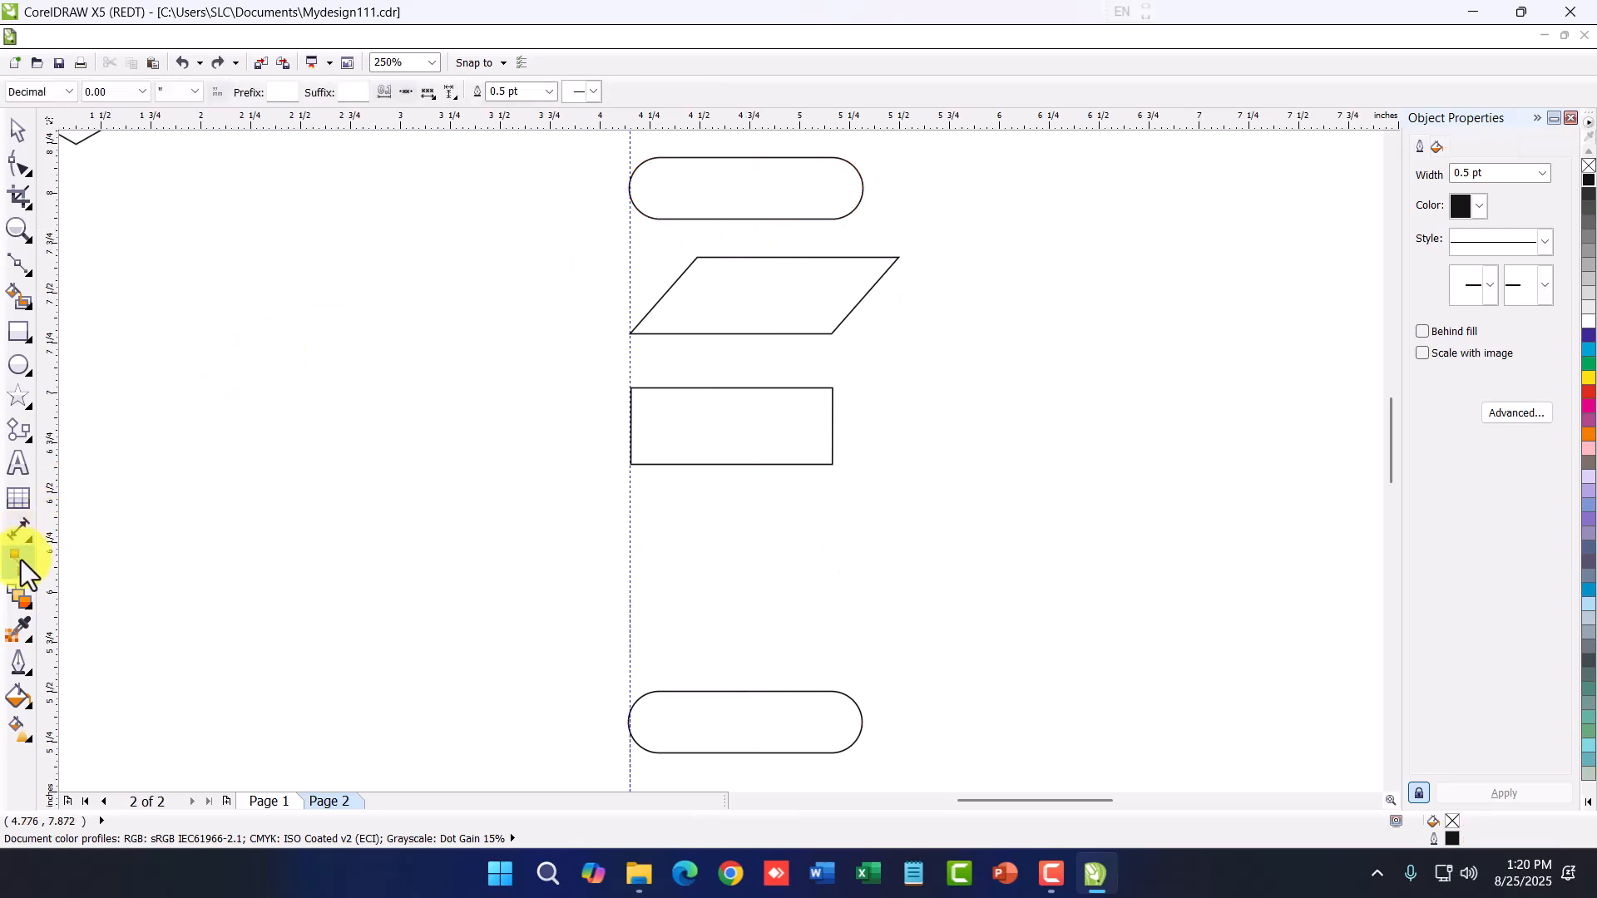
Join the upper rounded rectangle's bottom midpoint to the parallelogram's top midpoint with a straight-line connector and shift the parallelogram to make the connector vertical
scroll(764, 214, up, 4)
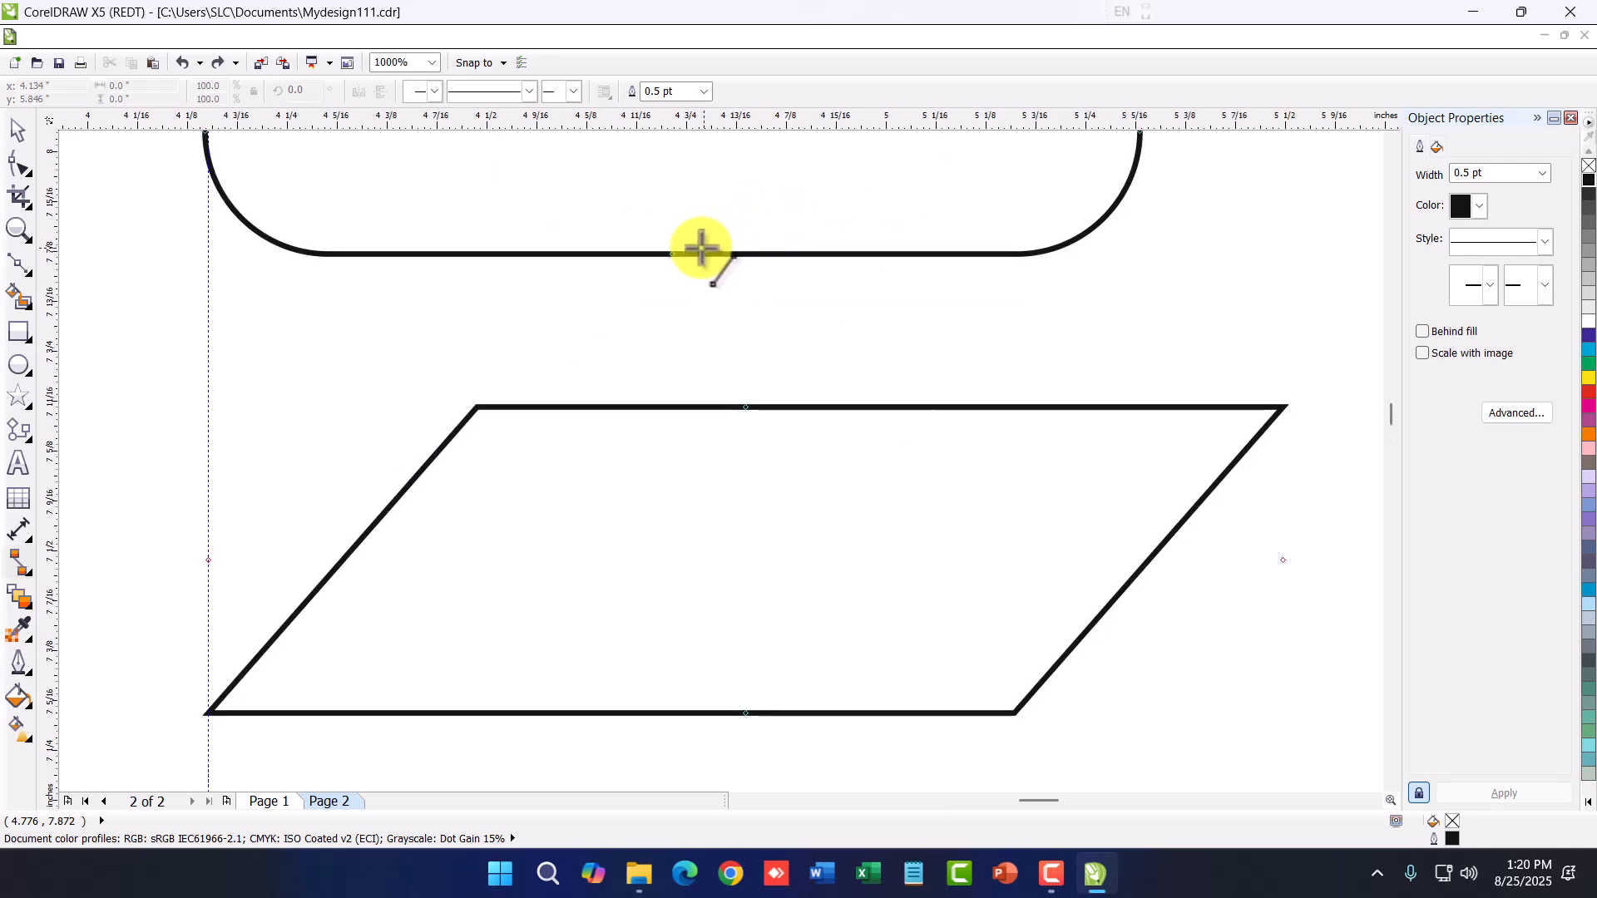
drag(676, 253, 749, 412)
scroll(770, 452, down, 6)
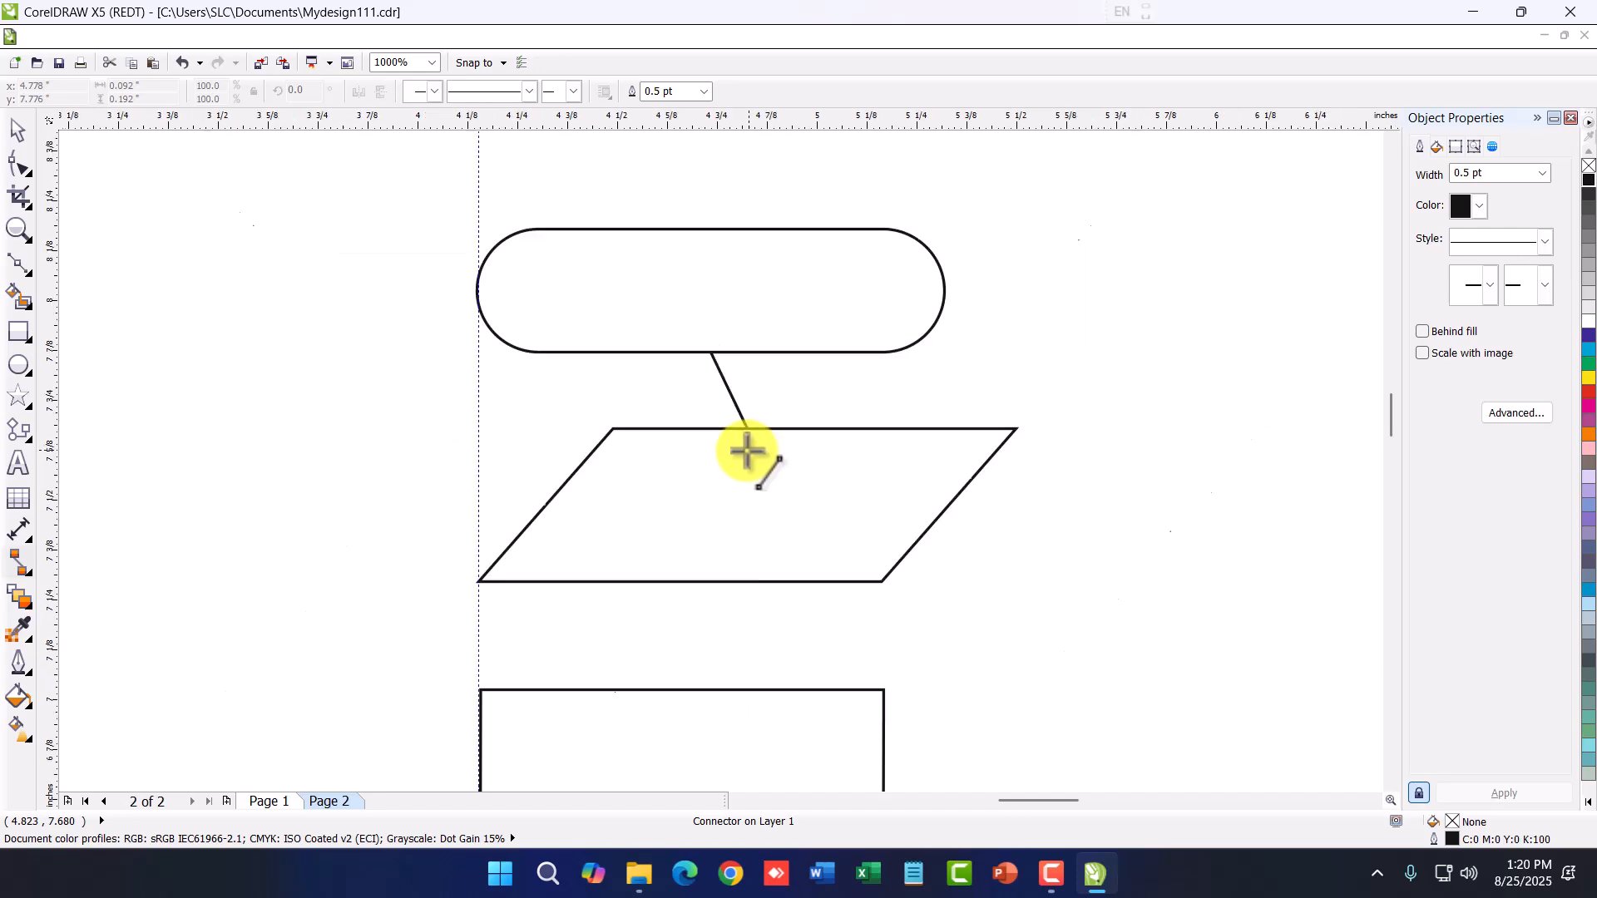
scroll(771, 452, up, 2)
mouse_move(686, 484)
mouse_down()
mouse_move(653, 485)
mouse_move(680, 502)
mouse_up()
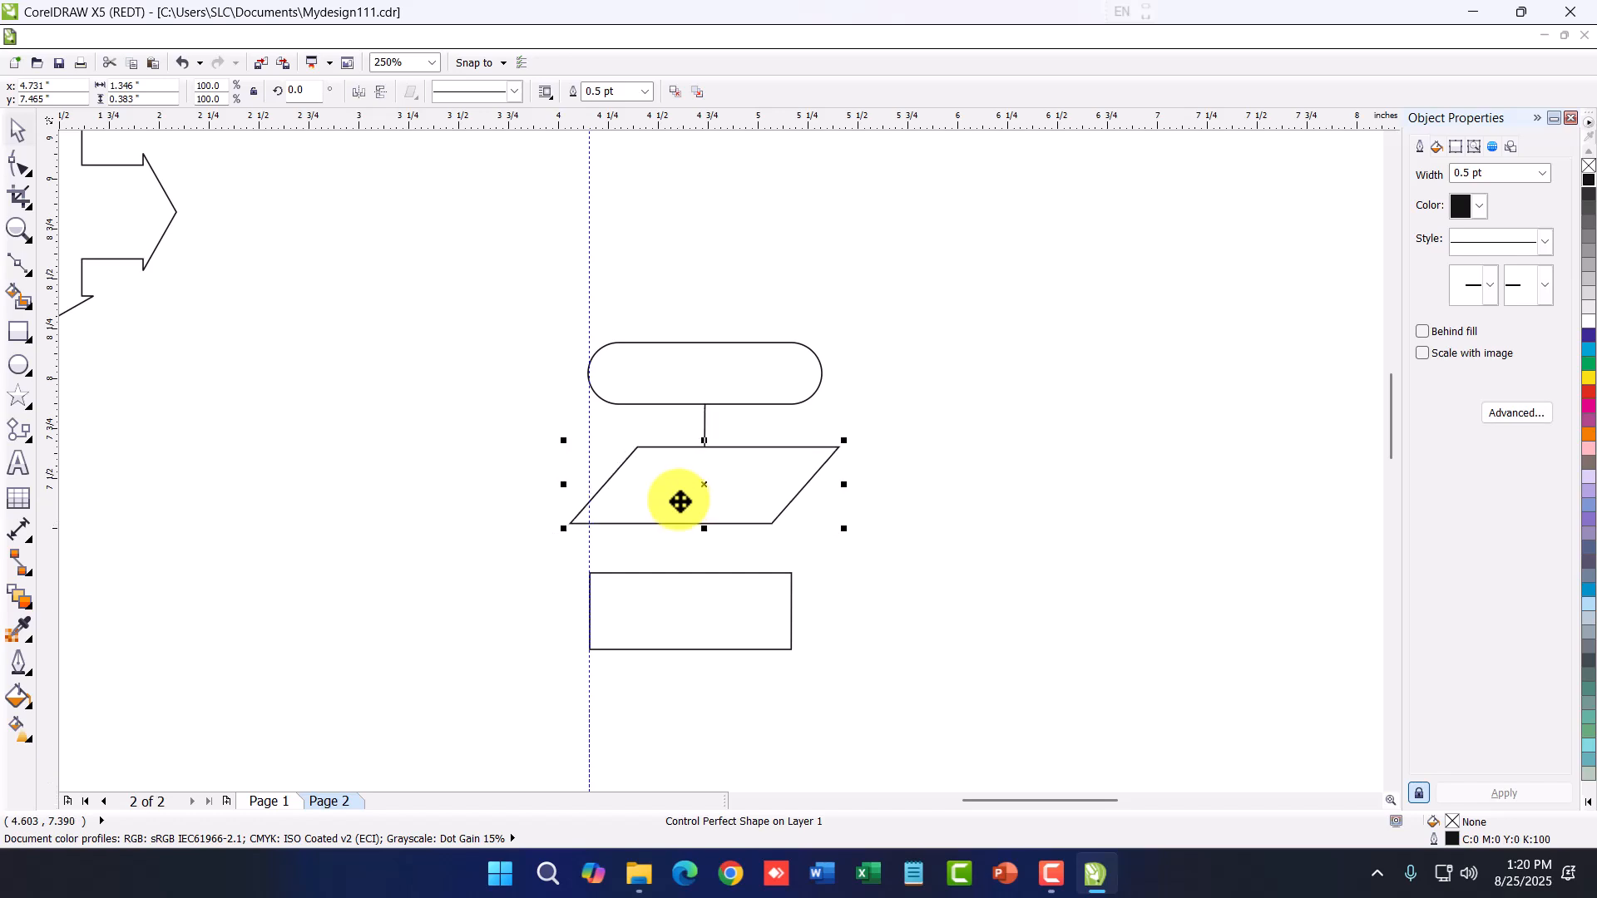
Draw a straight-line connector from the parallelogram's bottom midpoint to the anchor on the plain rectangle's top edge
click(19, 568)
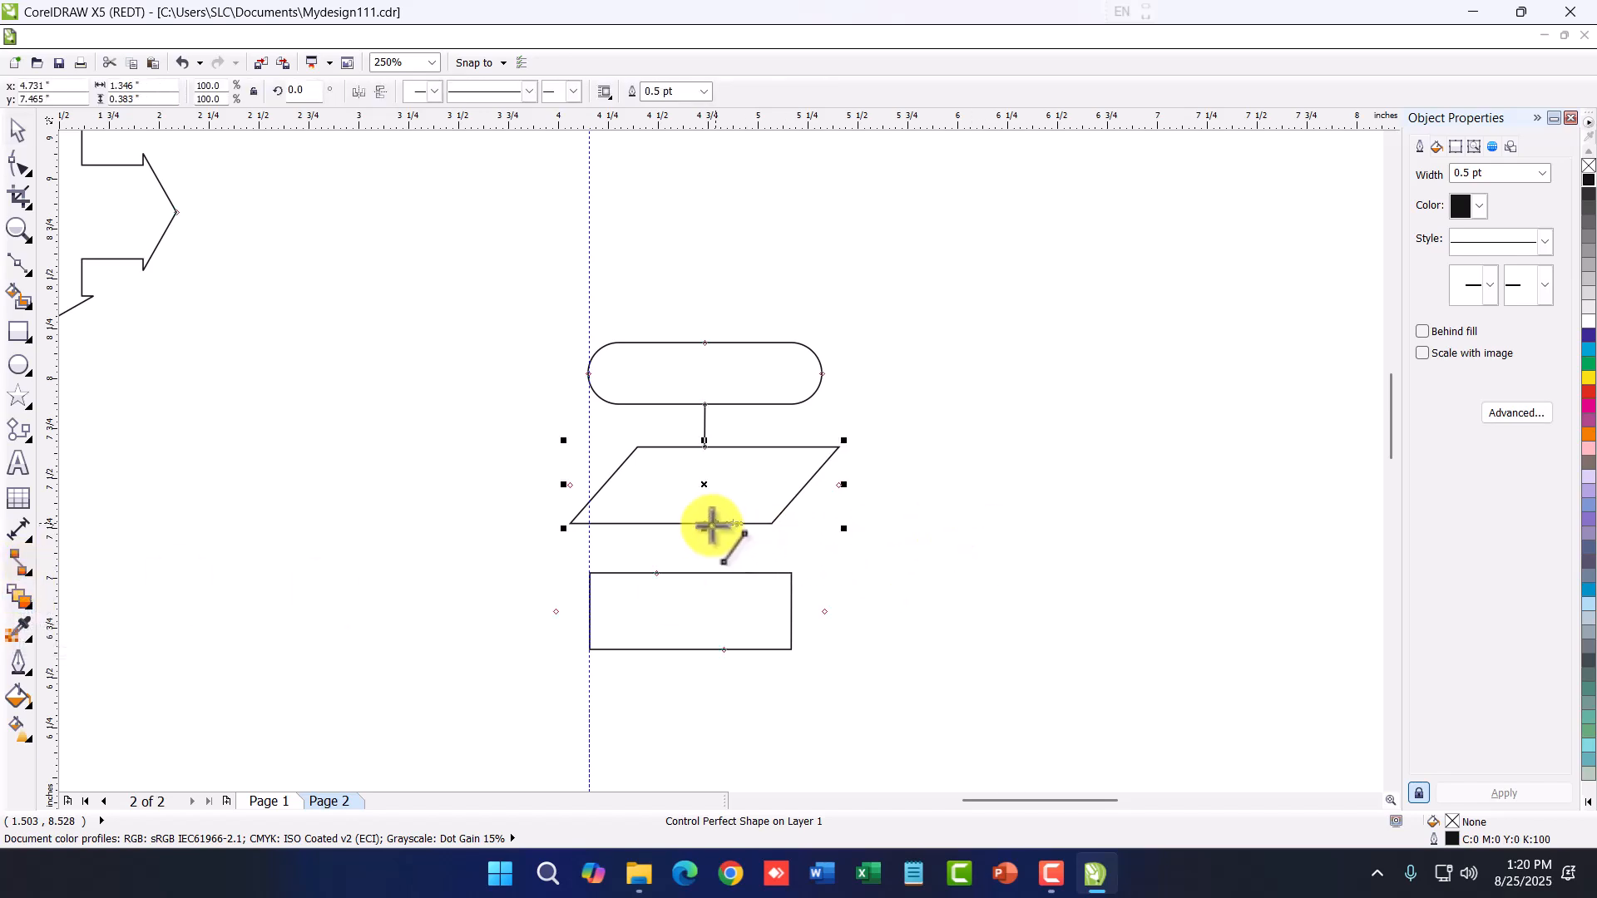
drag(704, 522, 657, 573)
click(16, 135)
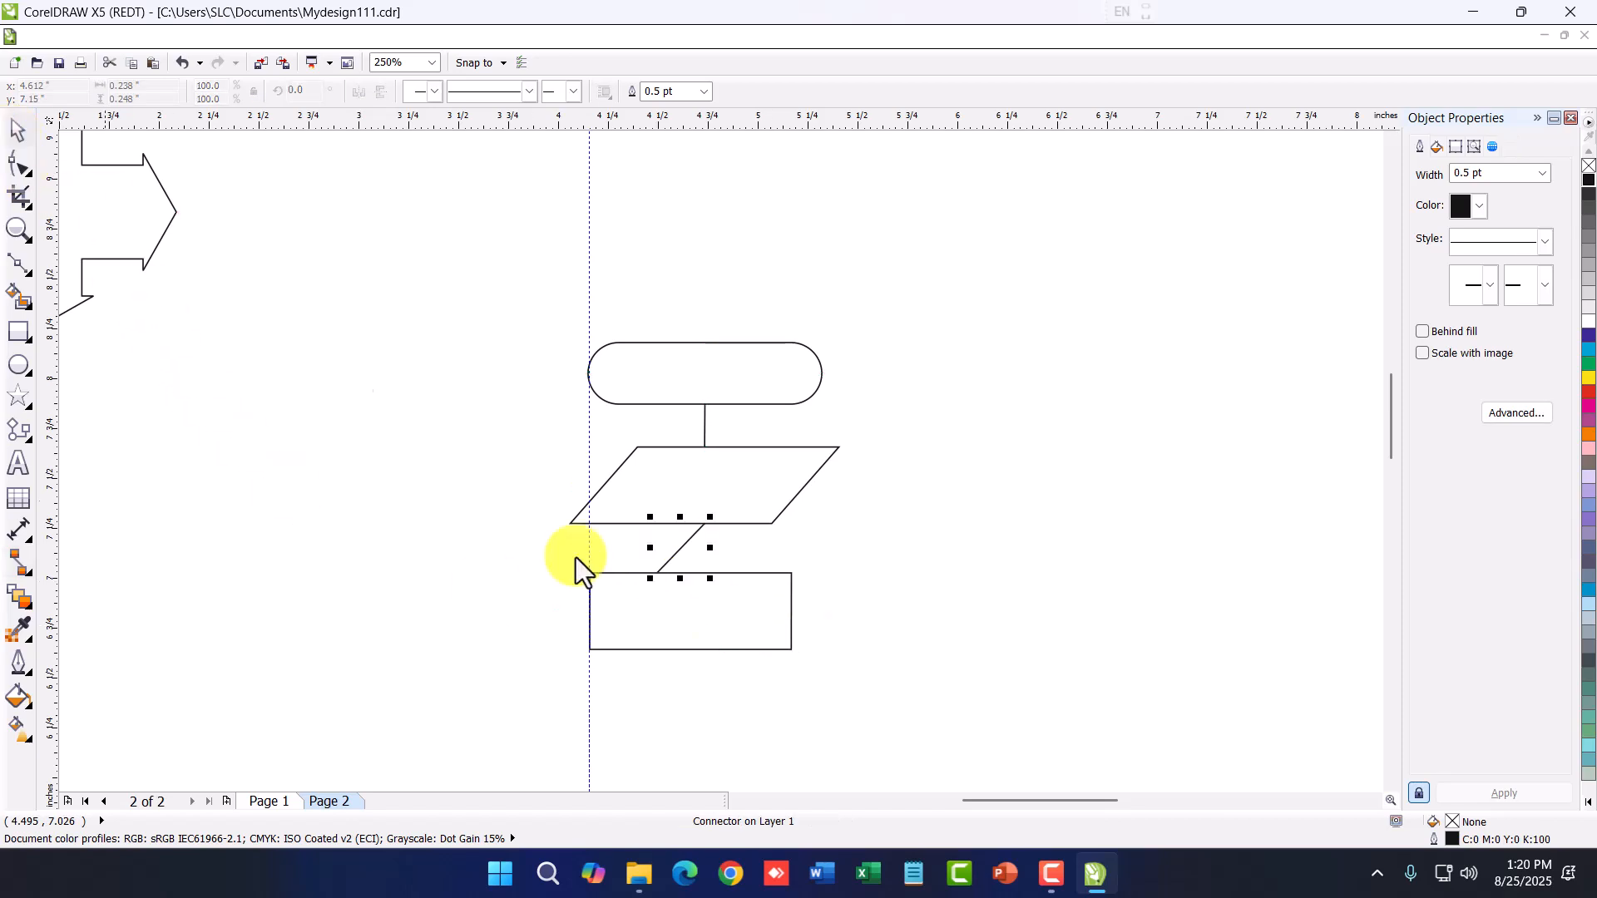
Nudge the plain rectangle right to about X 4.891 inches so its connector runs nearly vertical
click(734, 619)
key(Right)
key(Right)
key(Right)
key(Right)
key(Right)
key(Right)
key(Right)
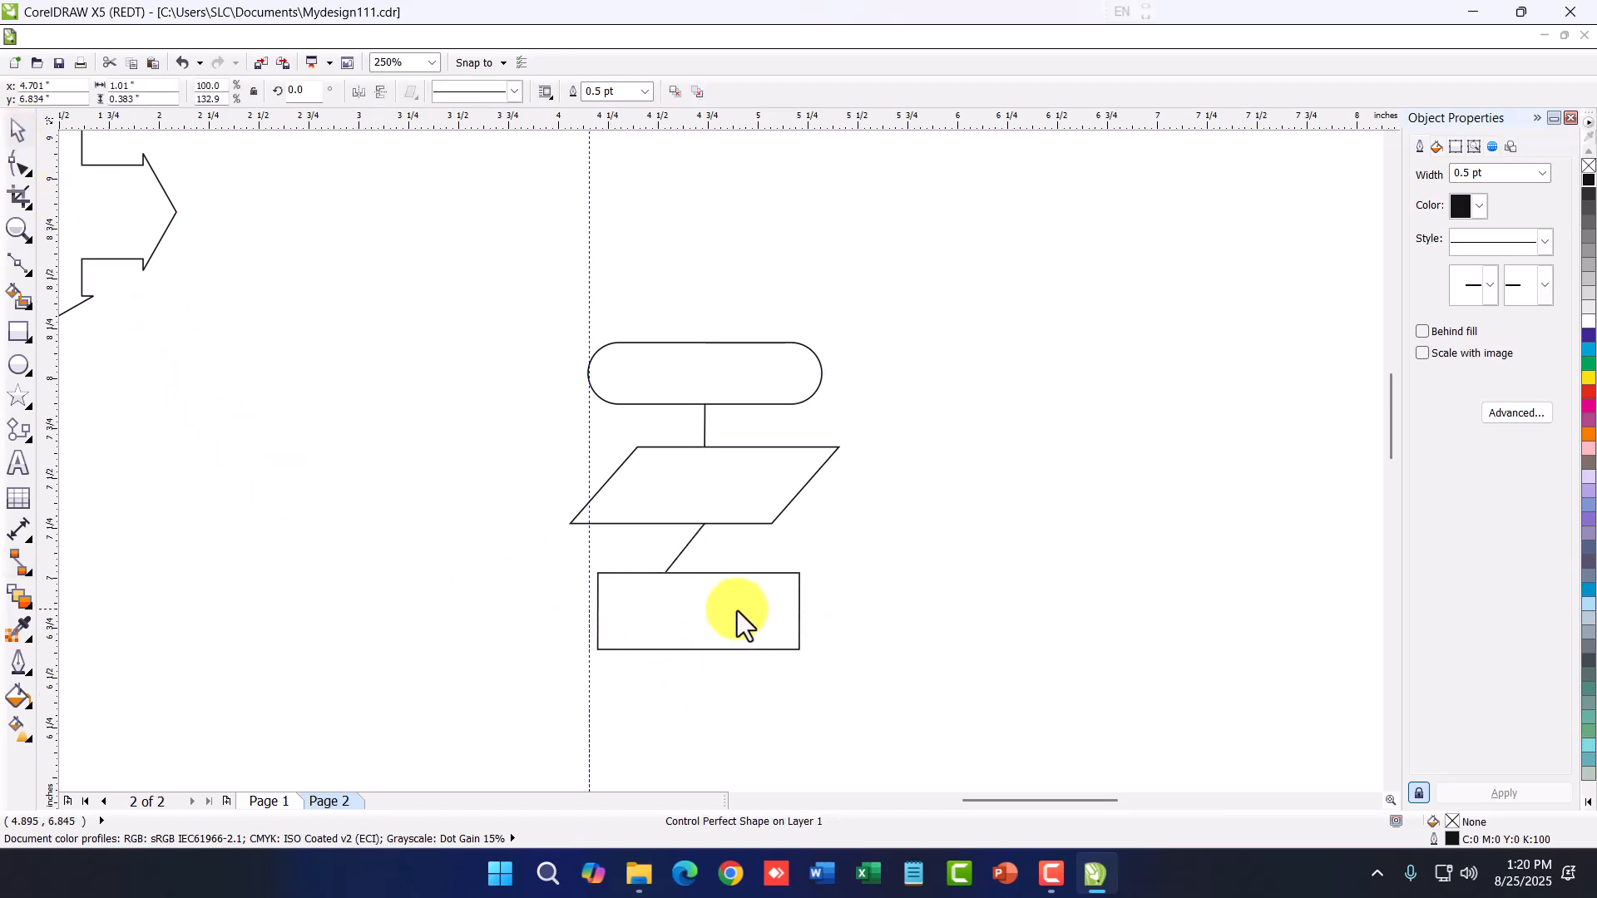
key(Right)
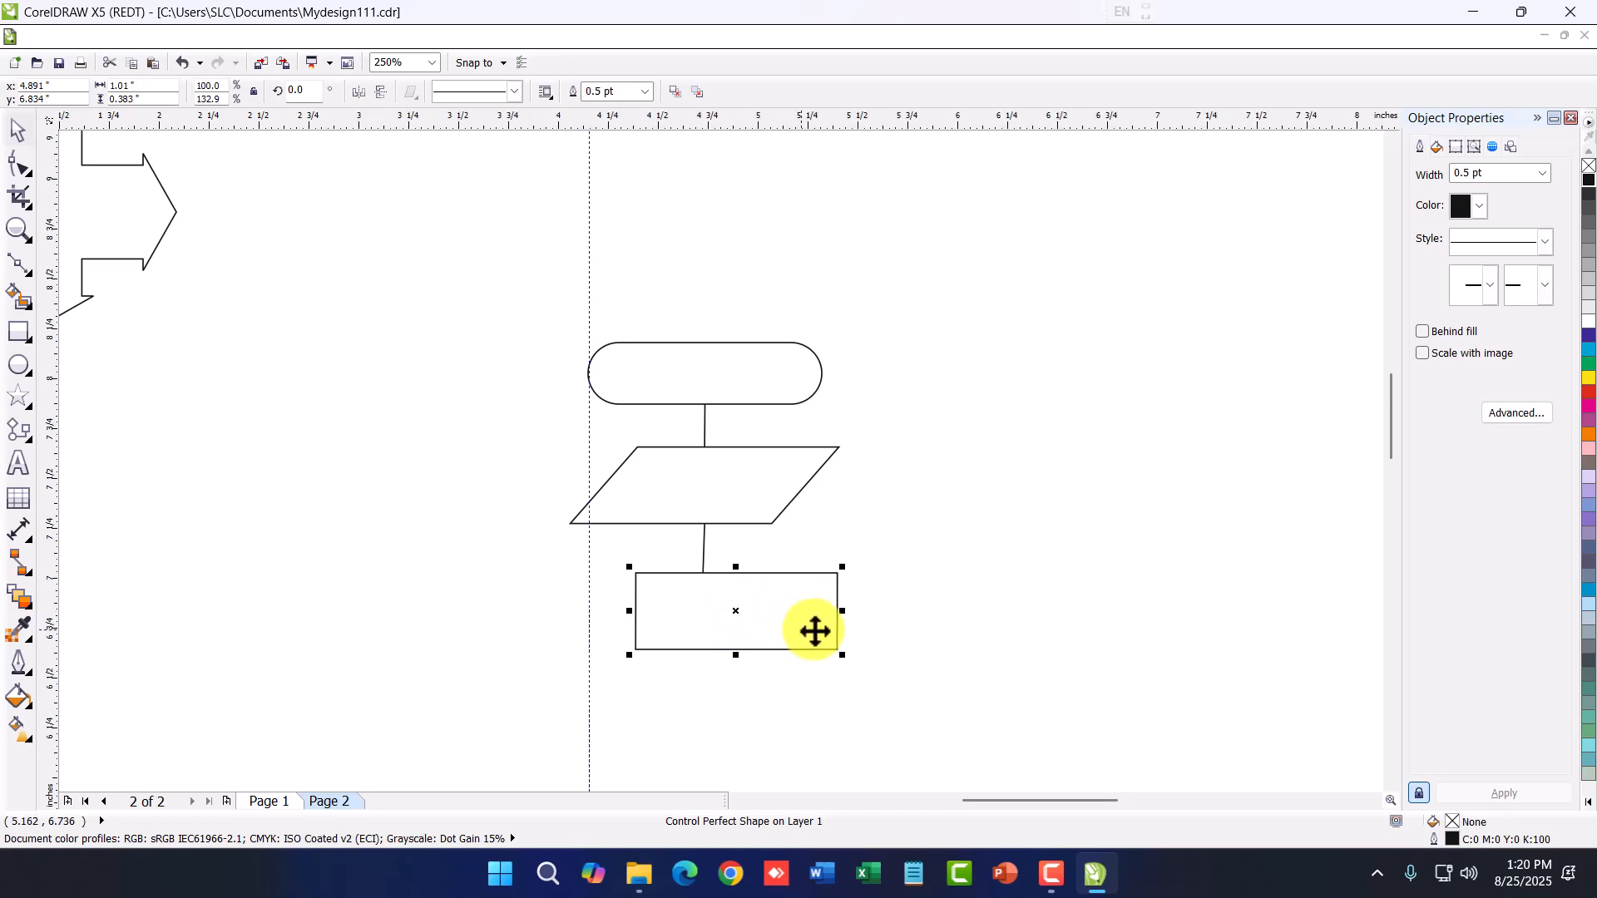
key(Right)
Nudge the plain rectangle back left to about X 4.711 inches, roughly centred under the parallelogram
key(Left)
key(Left)
key(Left)
key(Left)
key(Left)
key(Left)
key(Left)
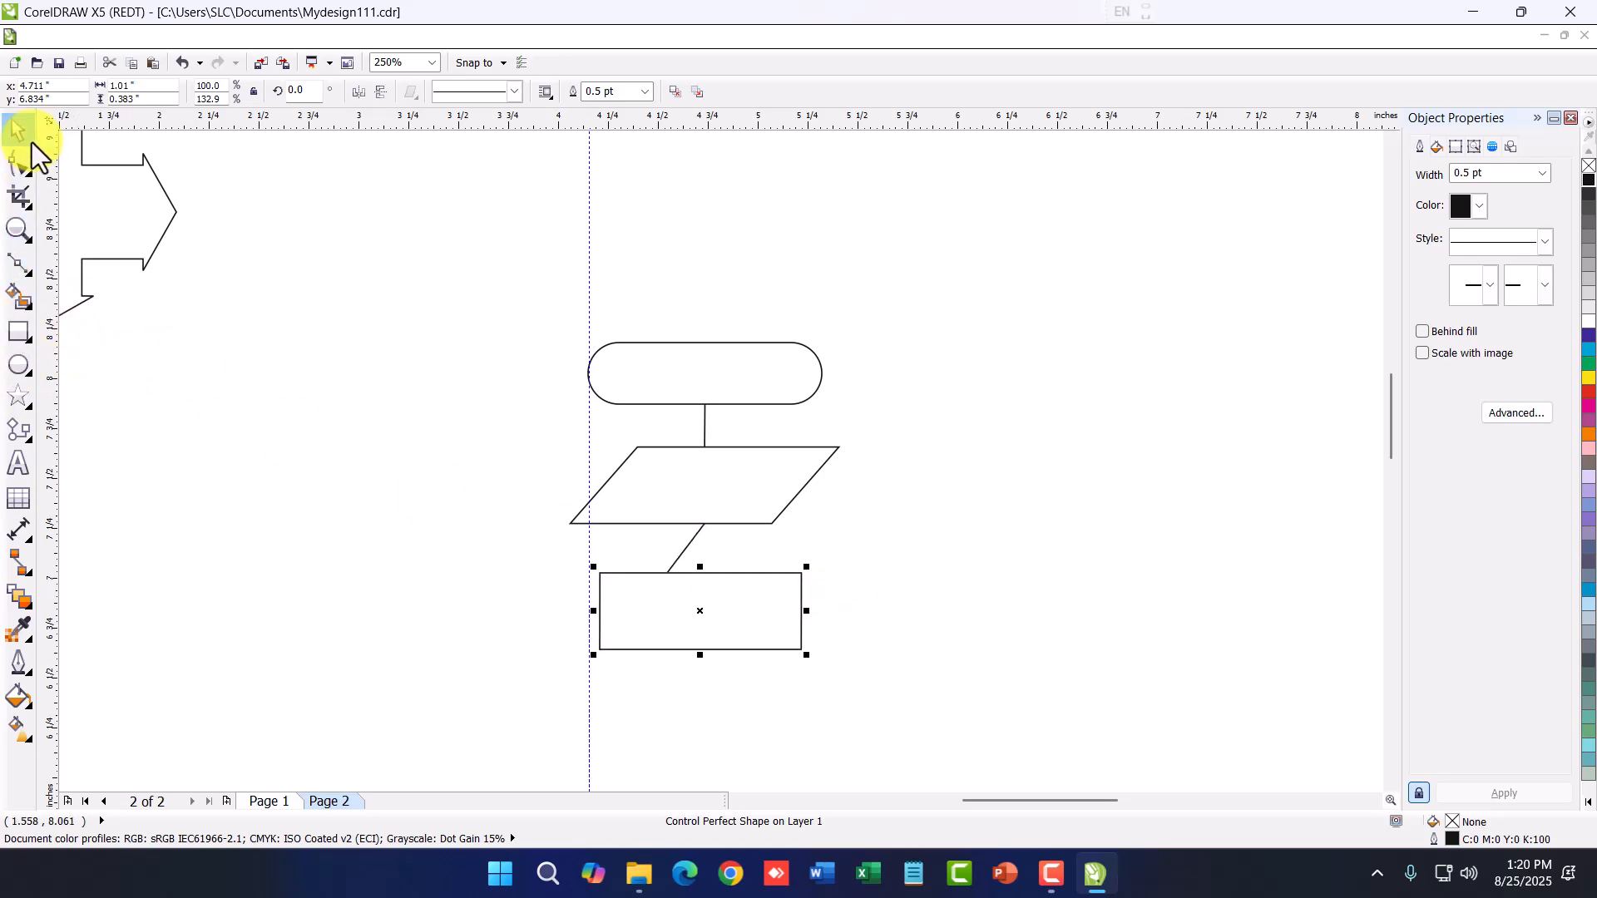
Try to shift the lower end of the parallelogram's connector to the midpoint of the plain rectangle's top edge
click(19, 563)
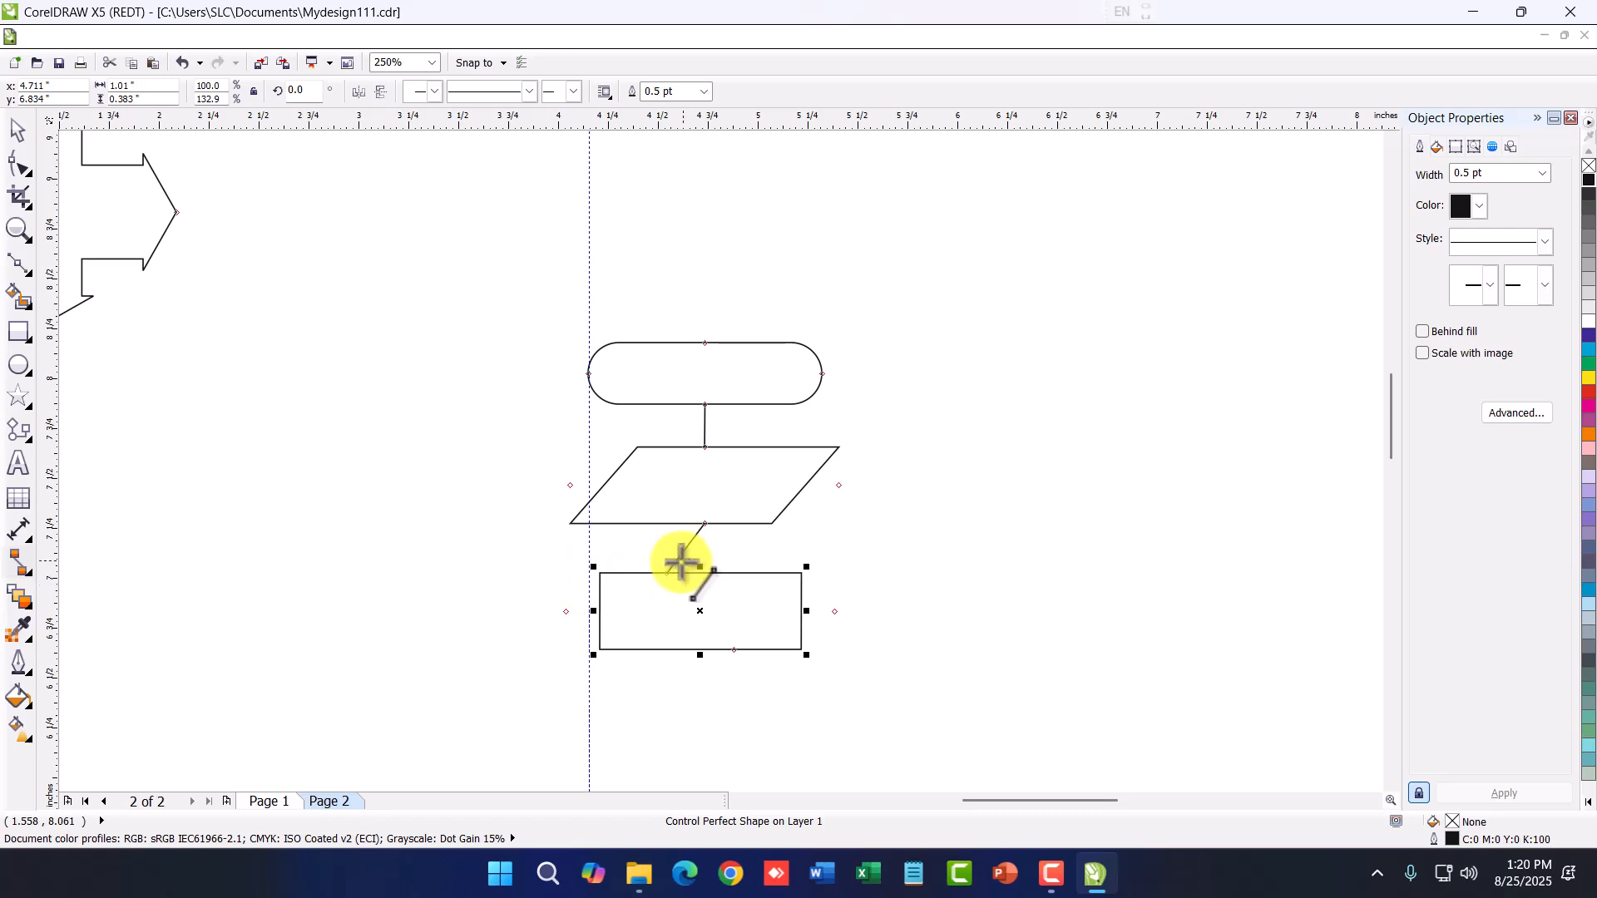
drag(665, 573, 701, 572)
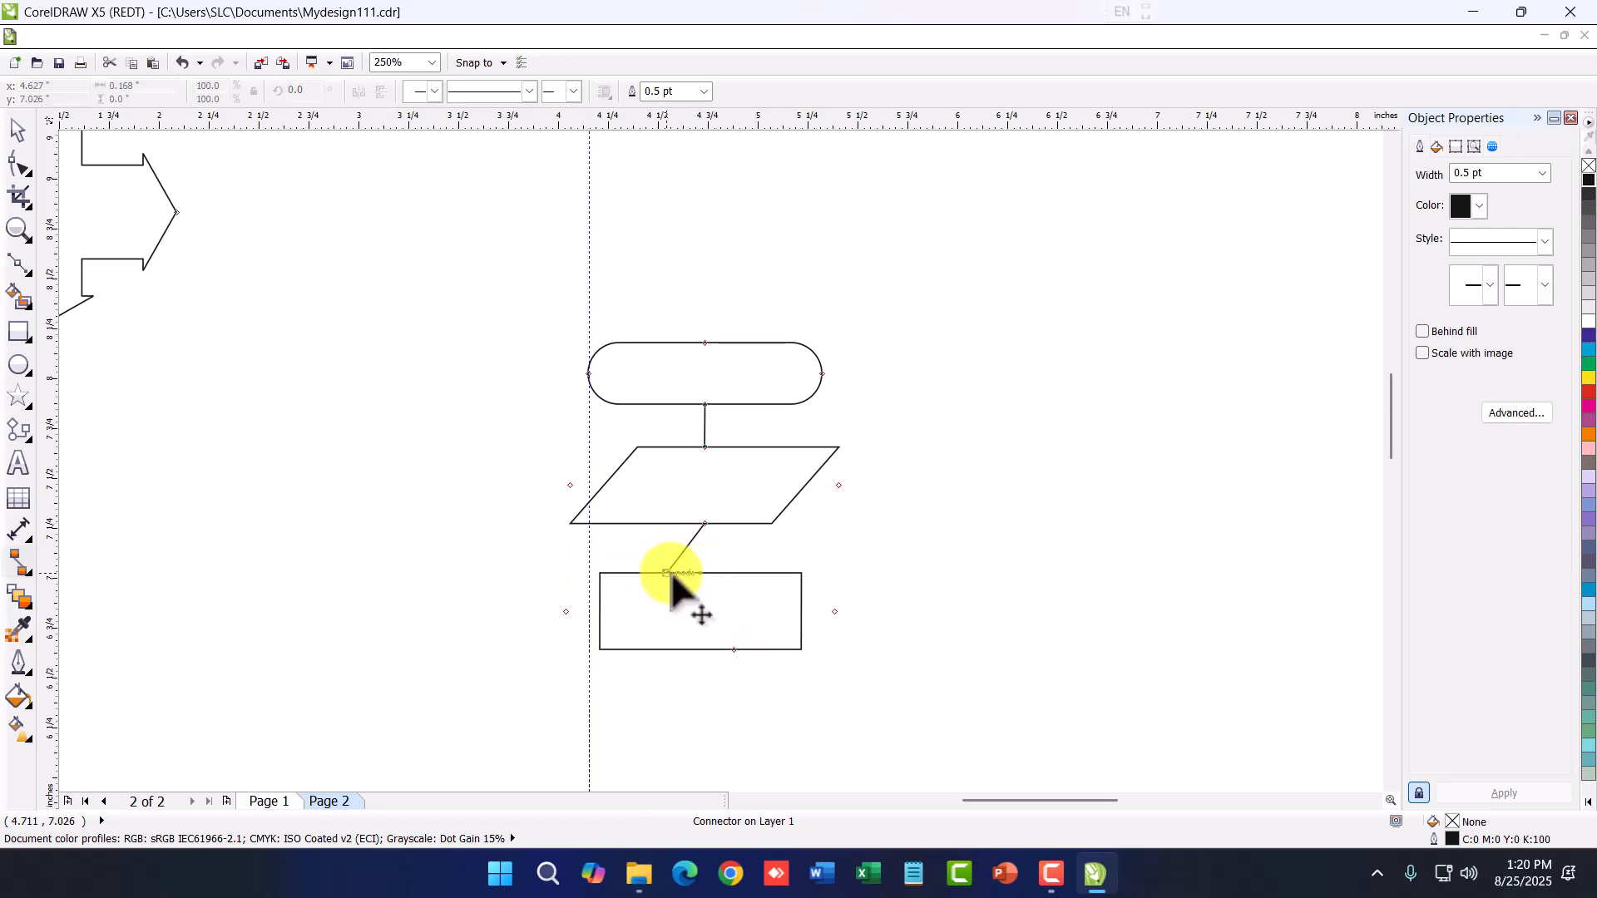
drag(701, 575, 752, 612)
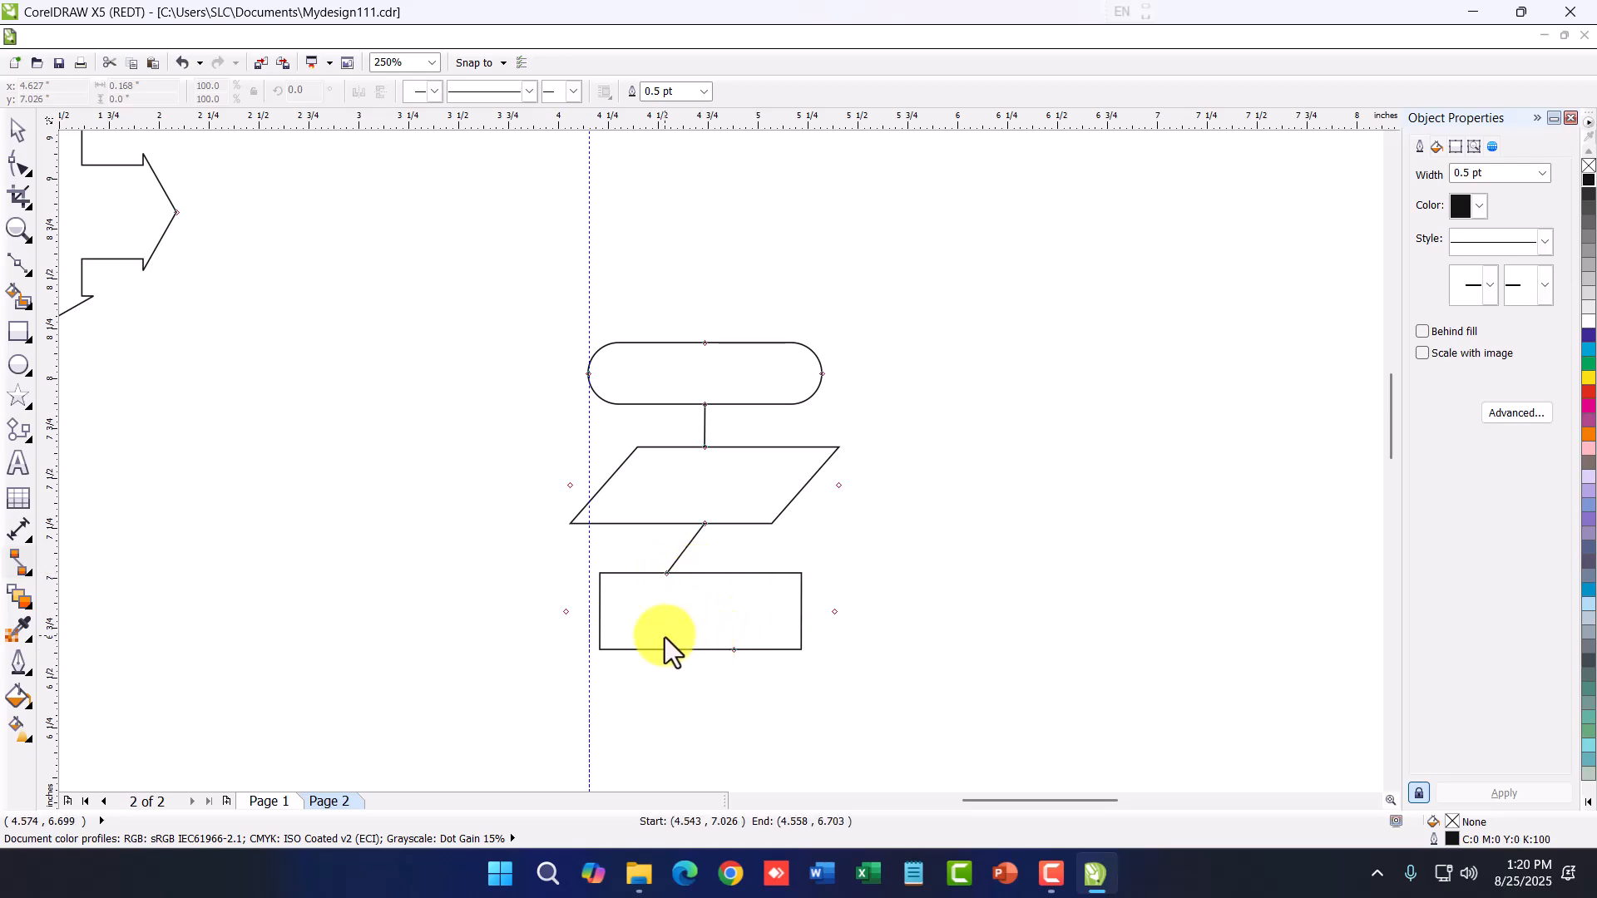
drag(645, 627, 690, 587)
scroll(828, 641, down, 2)
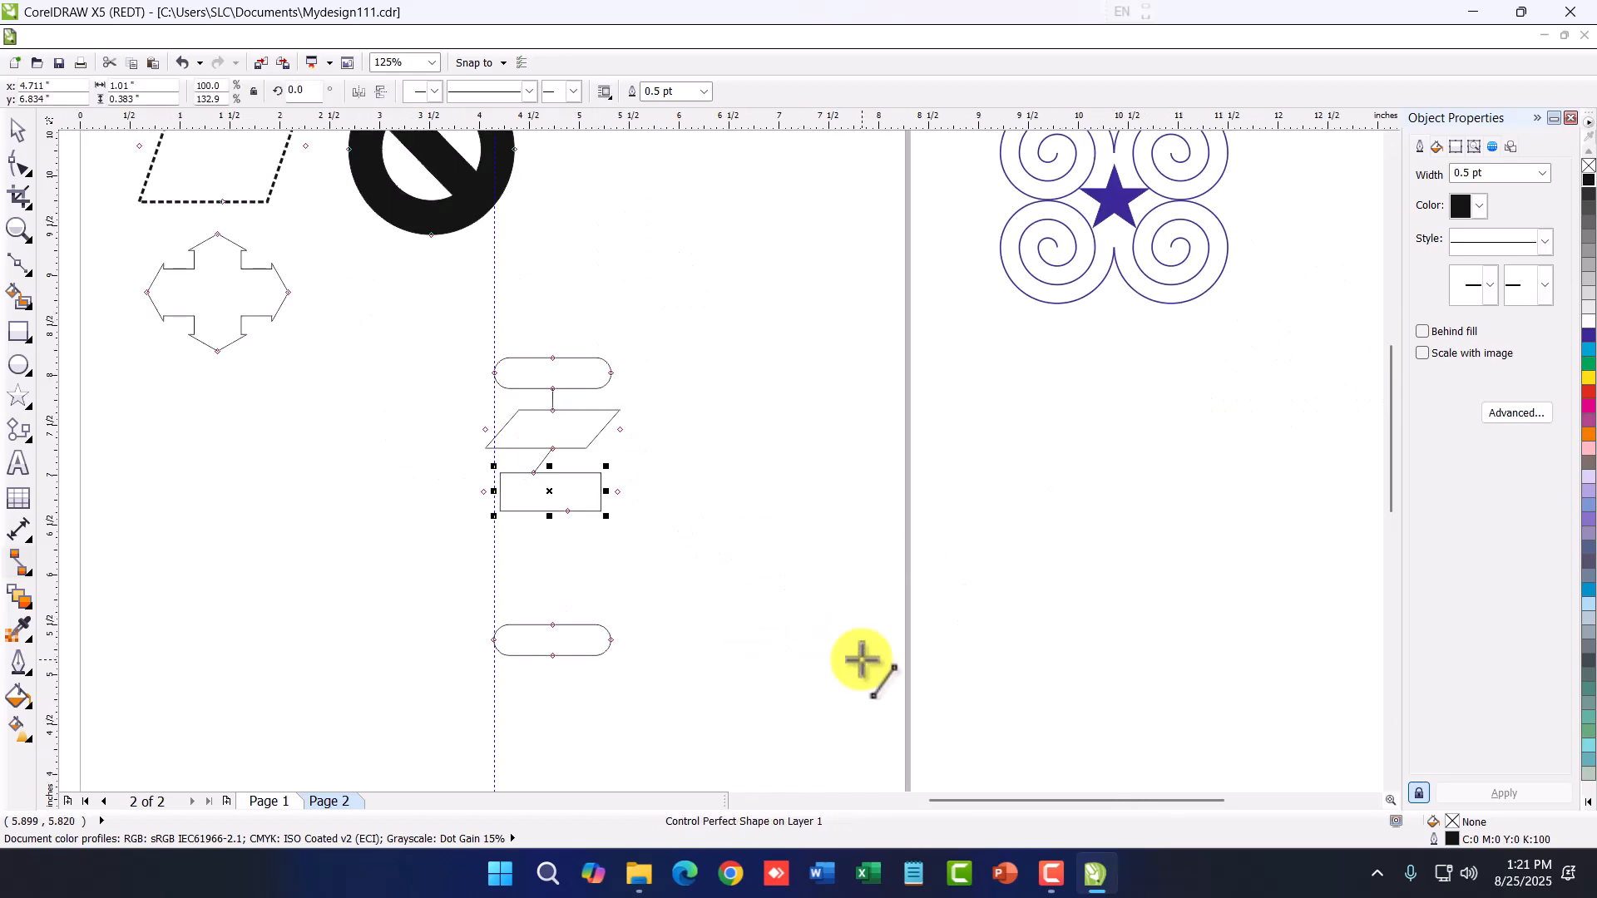
scroll(510, 560, up, 2)
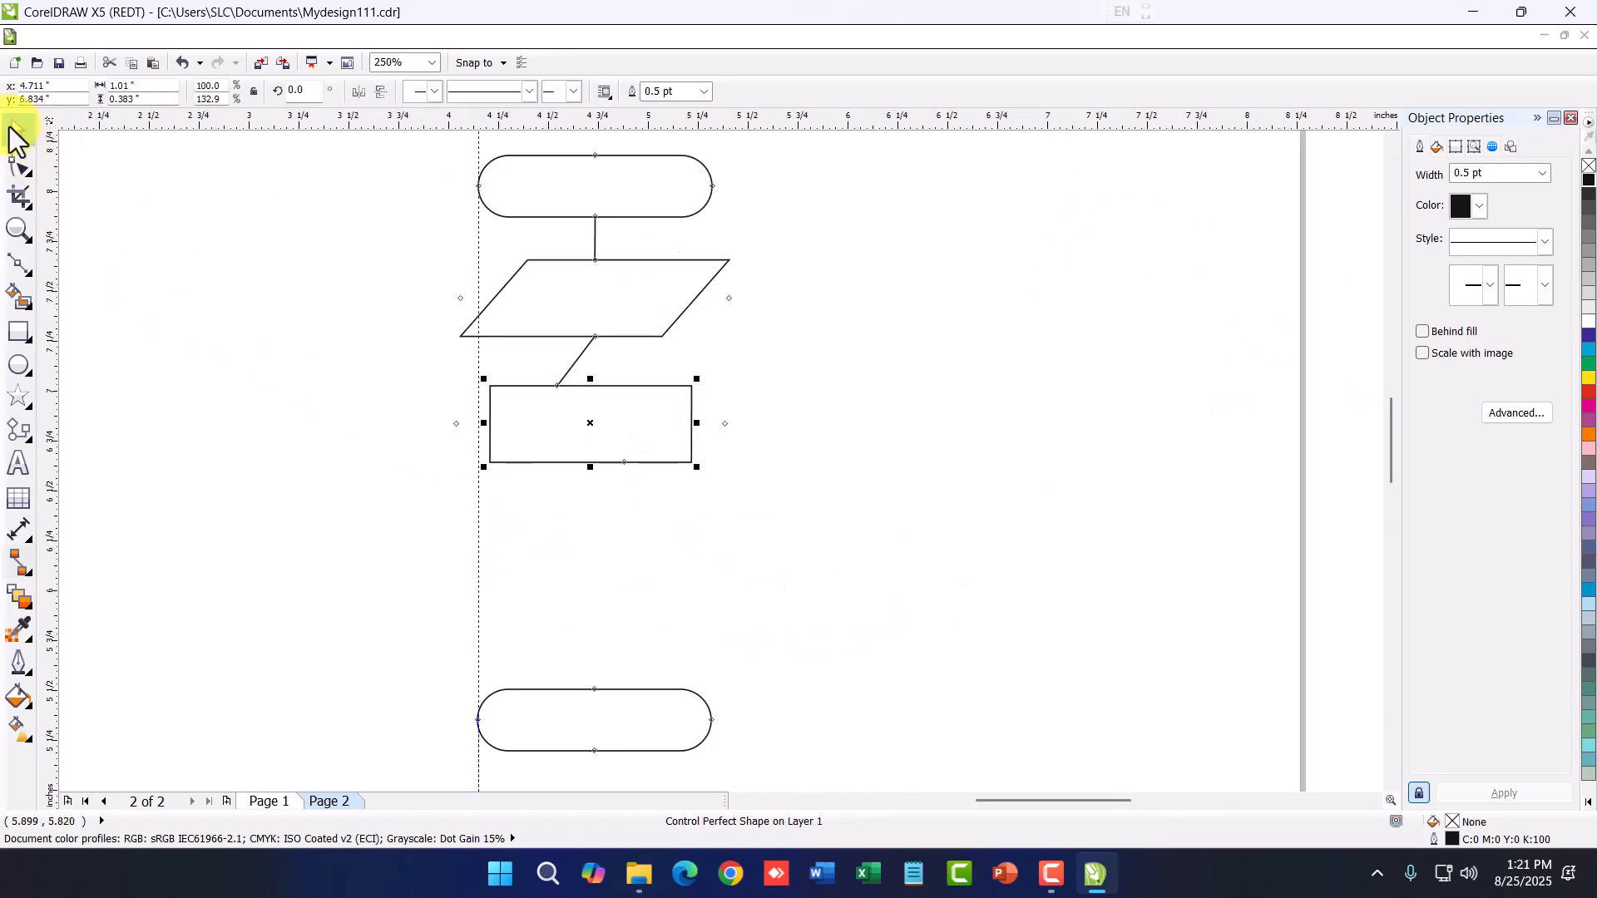
Draw a straight-line connector from the plain rectangle's bottom anchor to the lower rounded rectangle's top midpoint
click(621, 521)
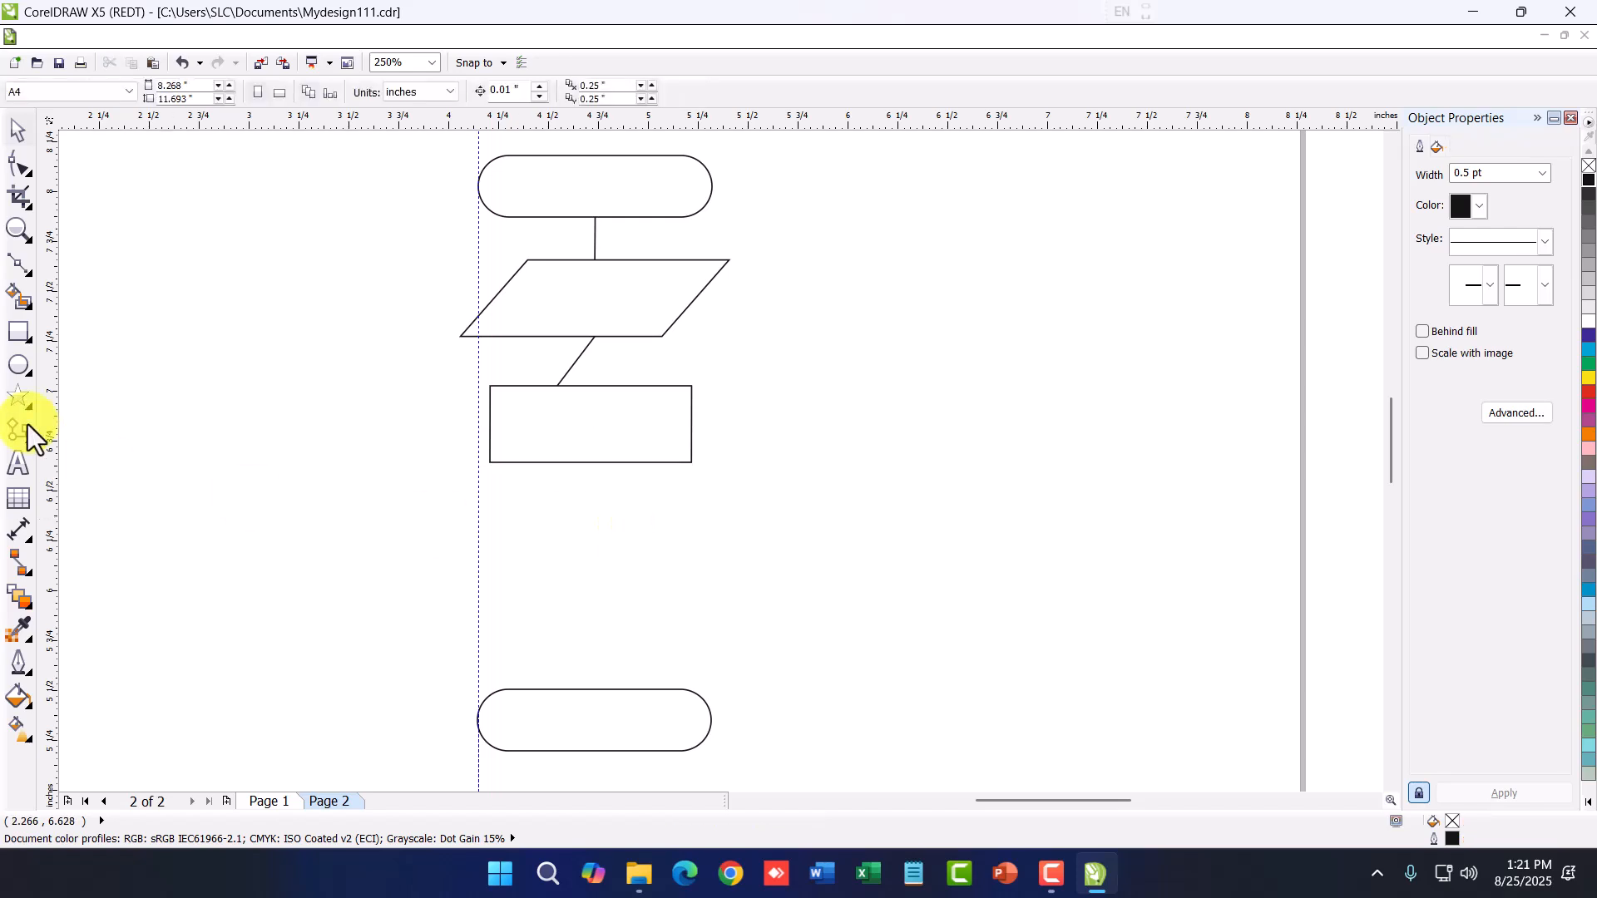
click(20, 564)
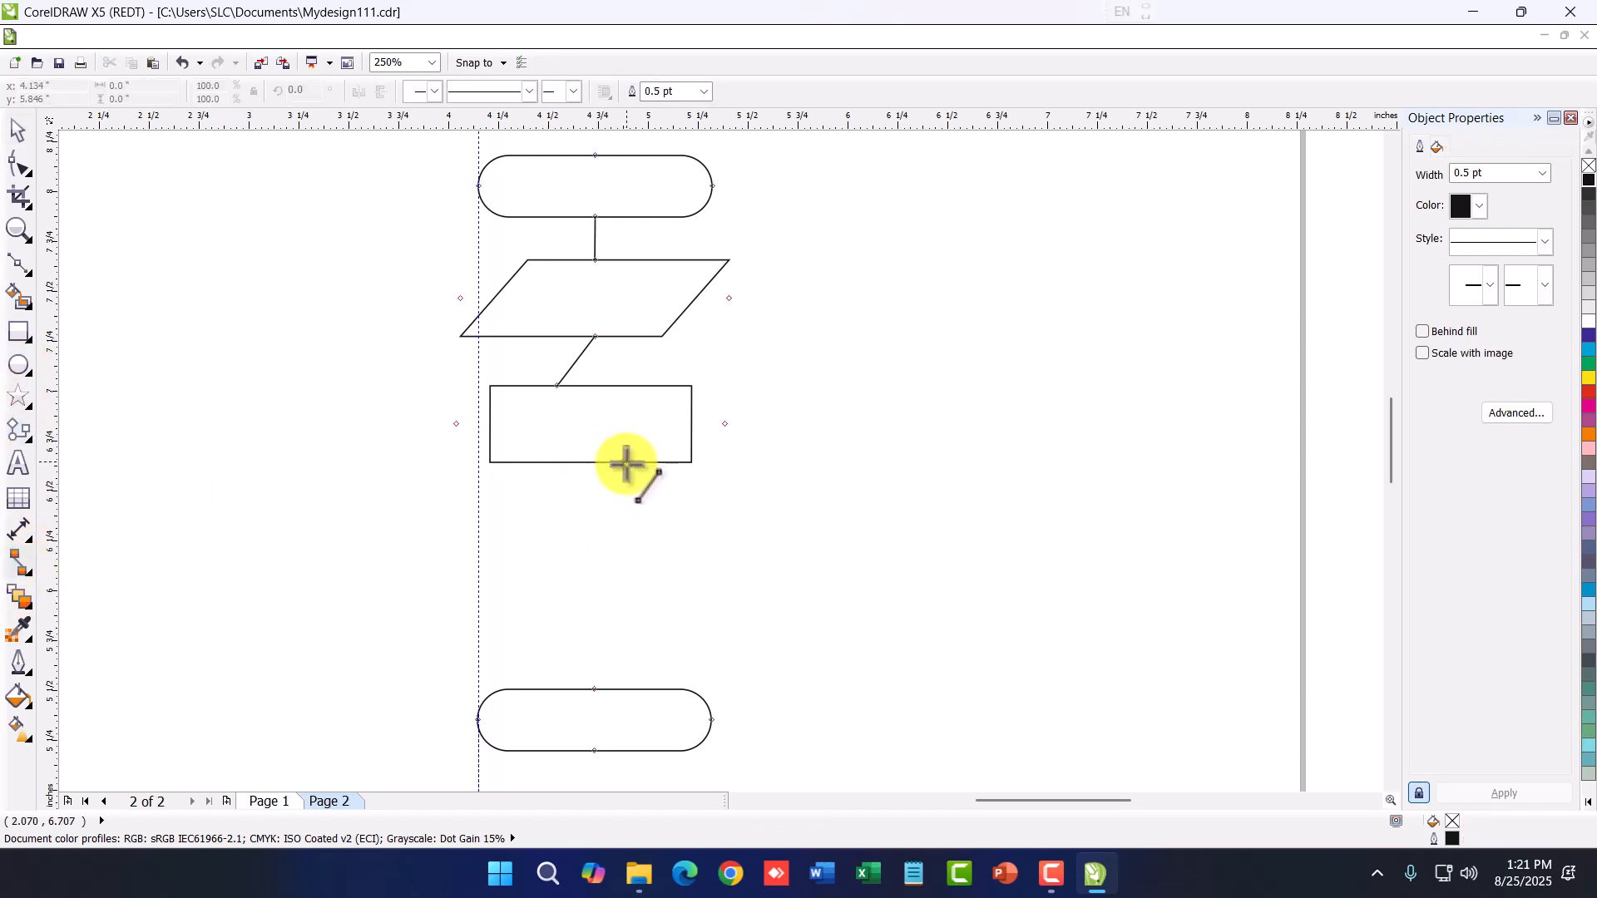
drag(626, 464, 595, 689)
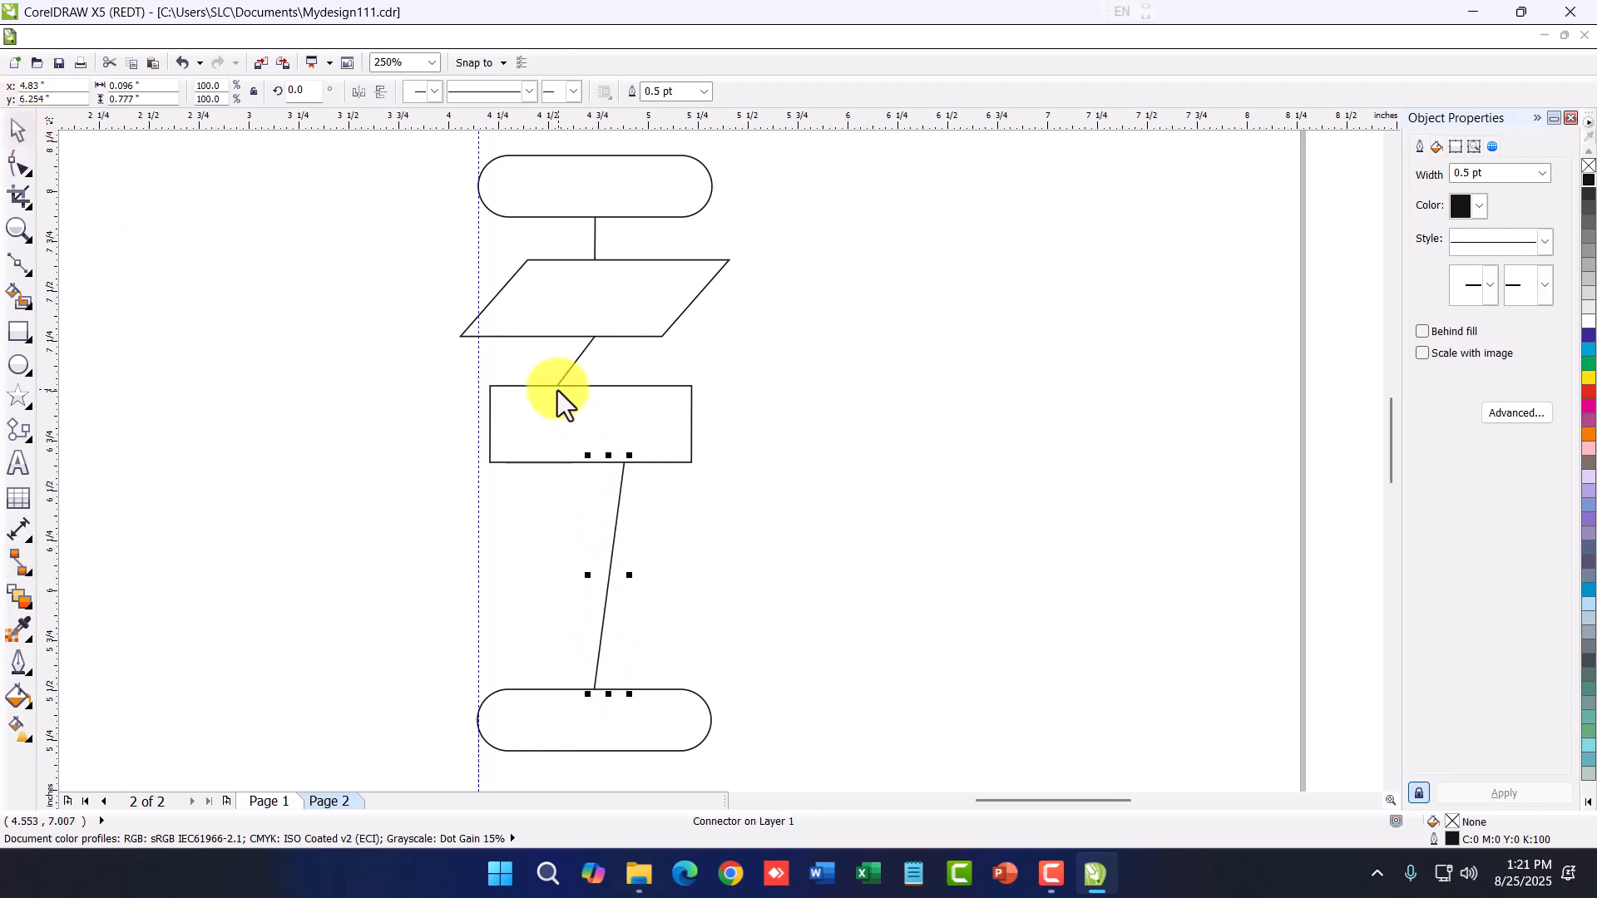
Replace the plain rectangle and its connectors with a square-cornered copy of the upper rounded rectangle, centred at about Y 6.69 inches with 0 corner radius
click(617, 421)
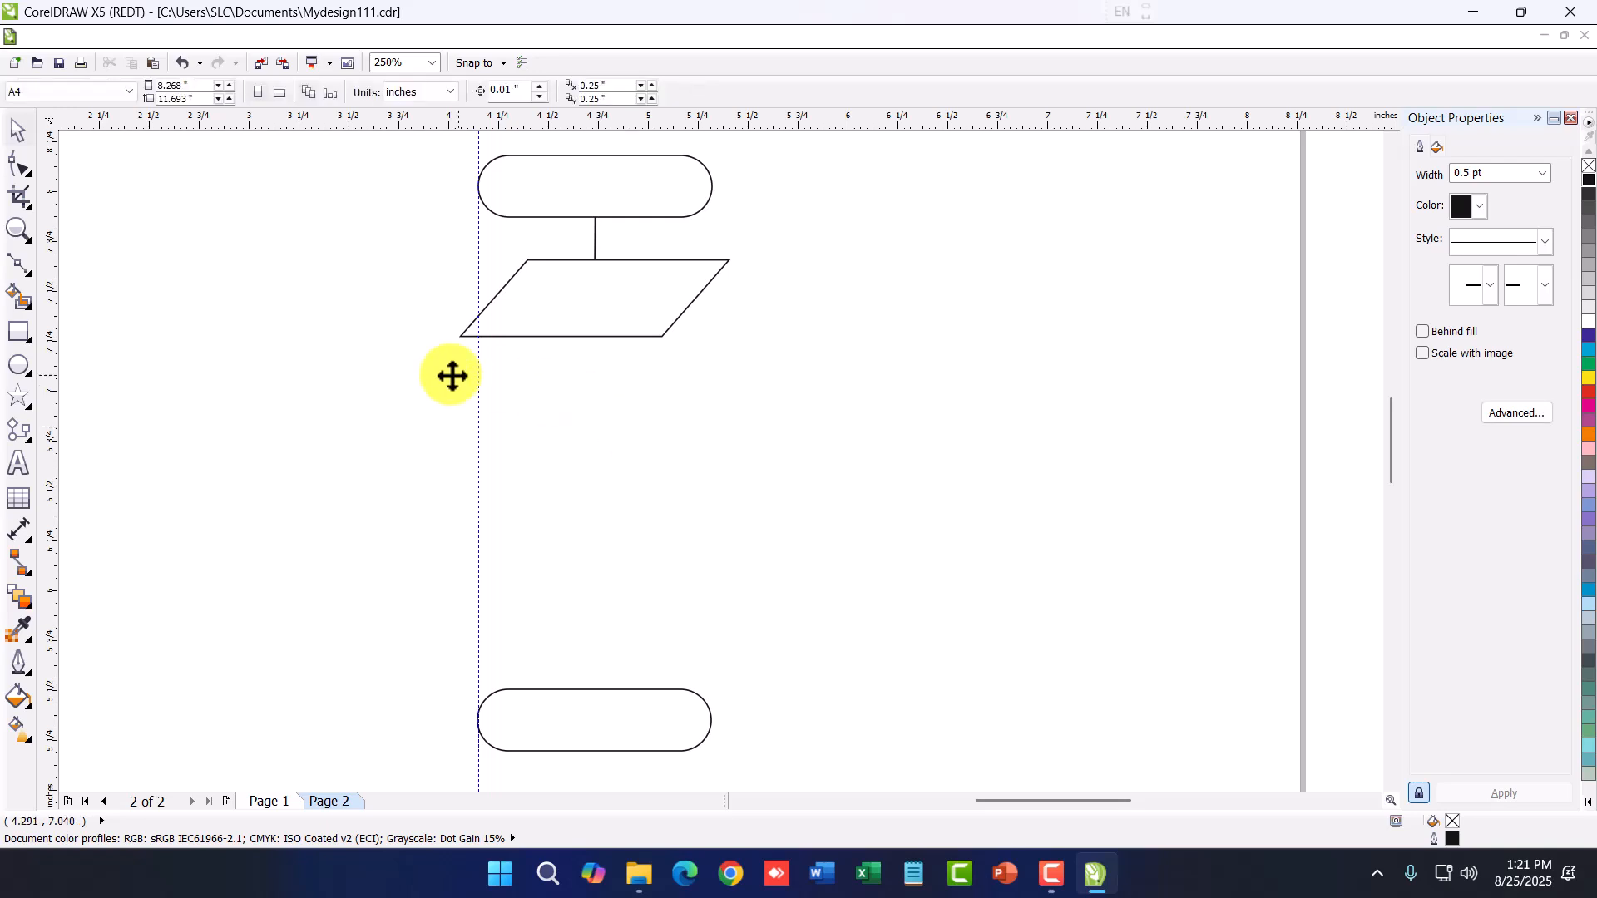
click(549, 188)
drag(549, 188, 545, 484)
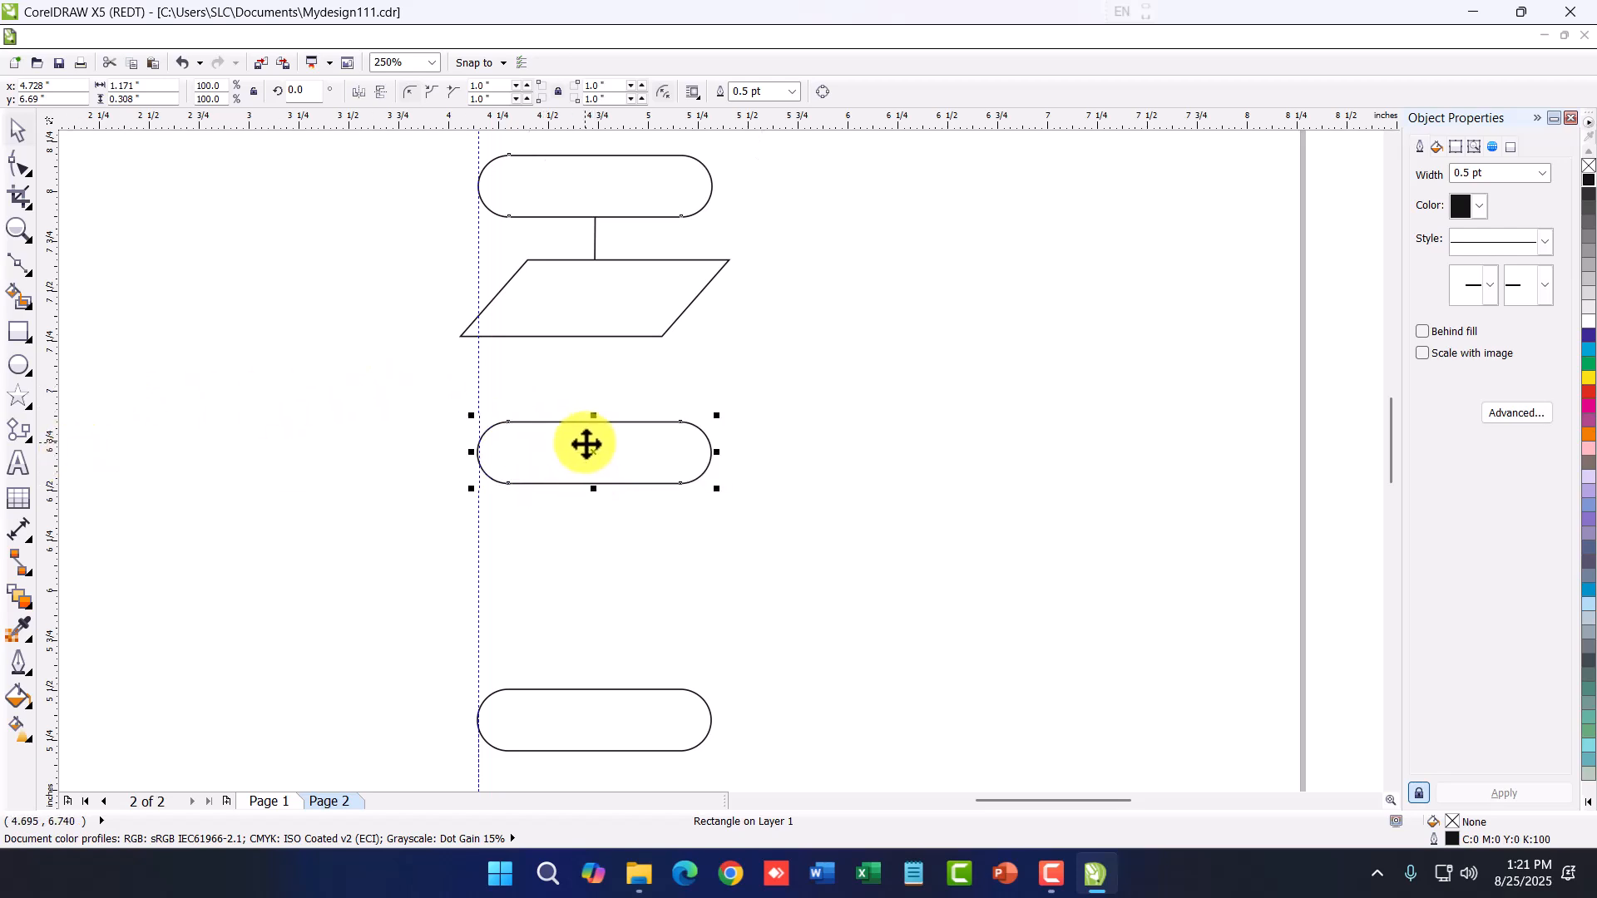
click(493, 86)
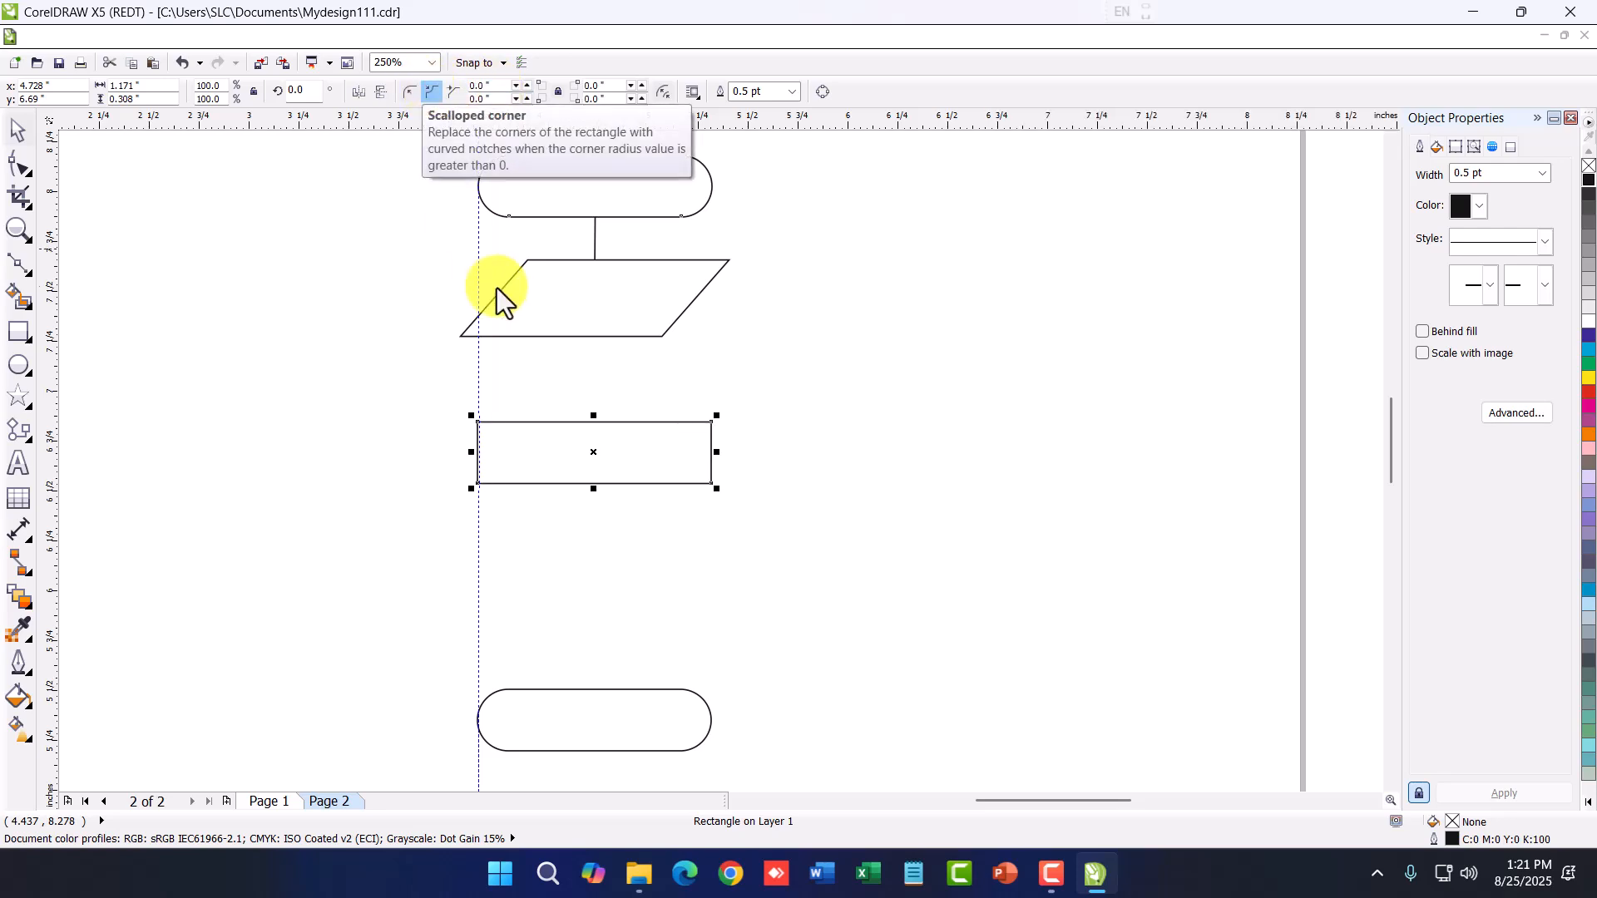
Join the new rectangle with straight-line connectors to the parallelogram's bottom midpoint above and the lower rounded rectangle's top midpoint below
click(18, 565)
drag(598, 335, 596, 426)
drag(595, 482, 594, 689)
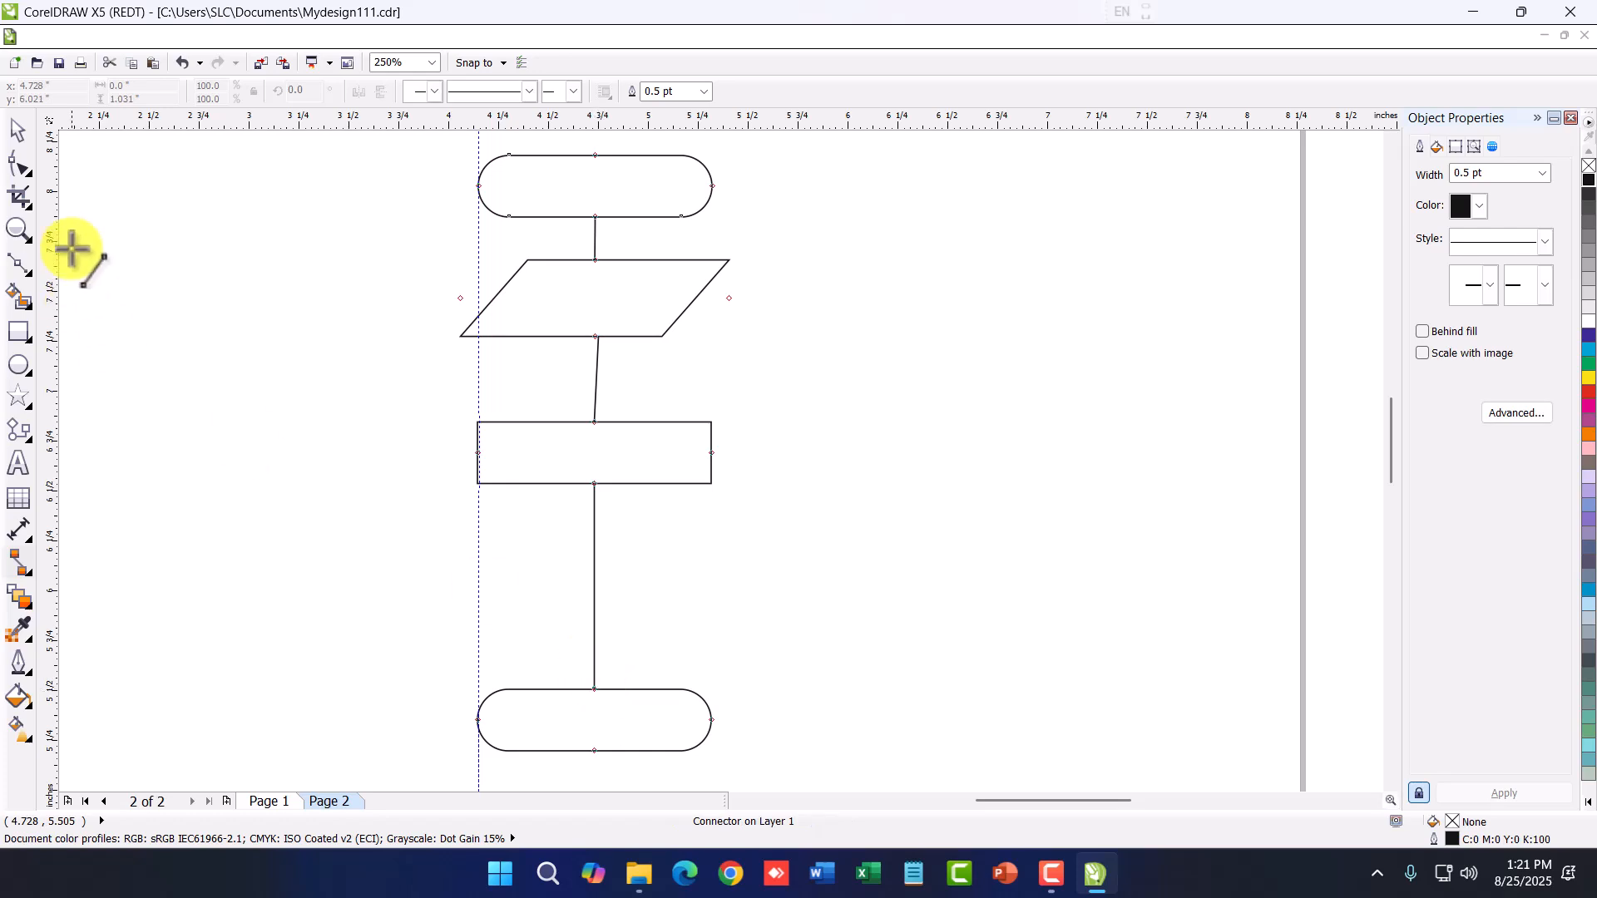
Move the lower rounded rectangle away to test whether its connector follows, and undo the moves
click(18, 130)
scroll(631, 578, down, 2)
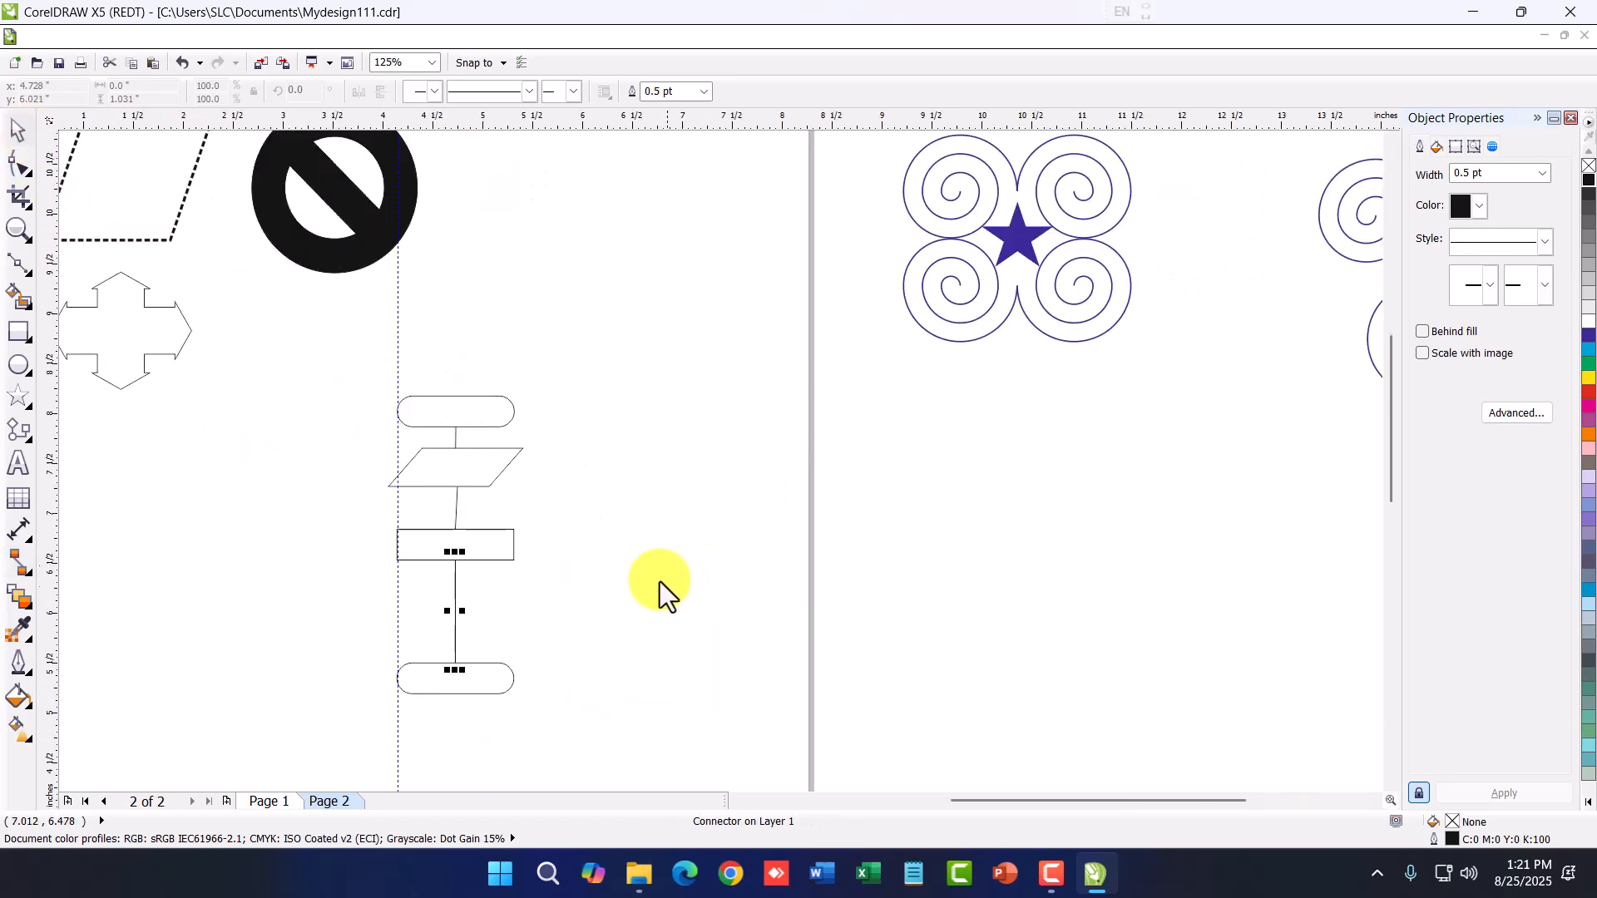
scroll(674, 571, up, 2)
drag(424, 763, 537, 702)
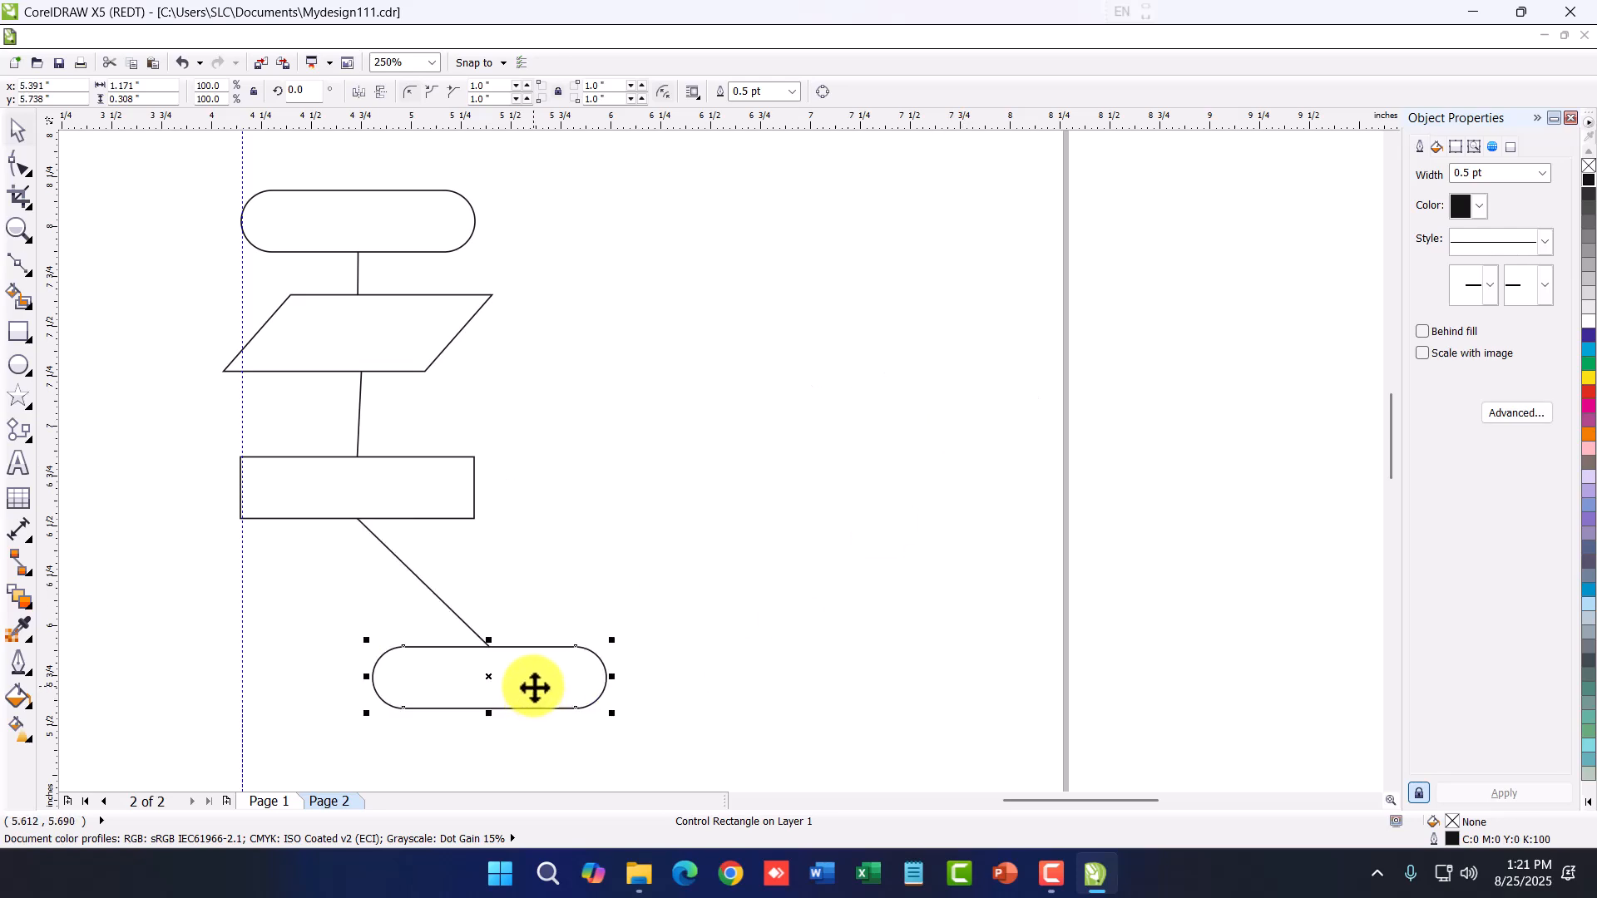
key(ctrl+z)
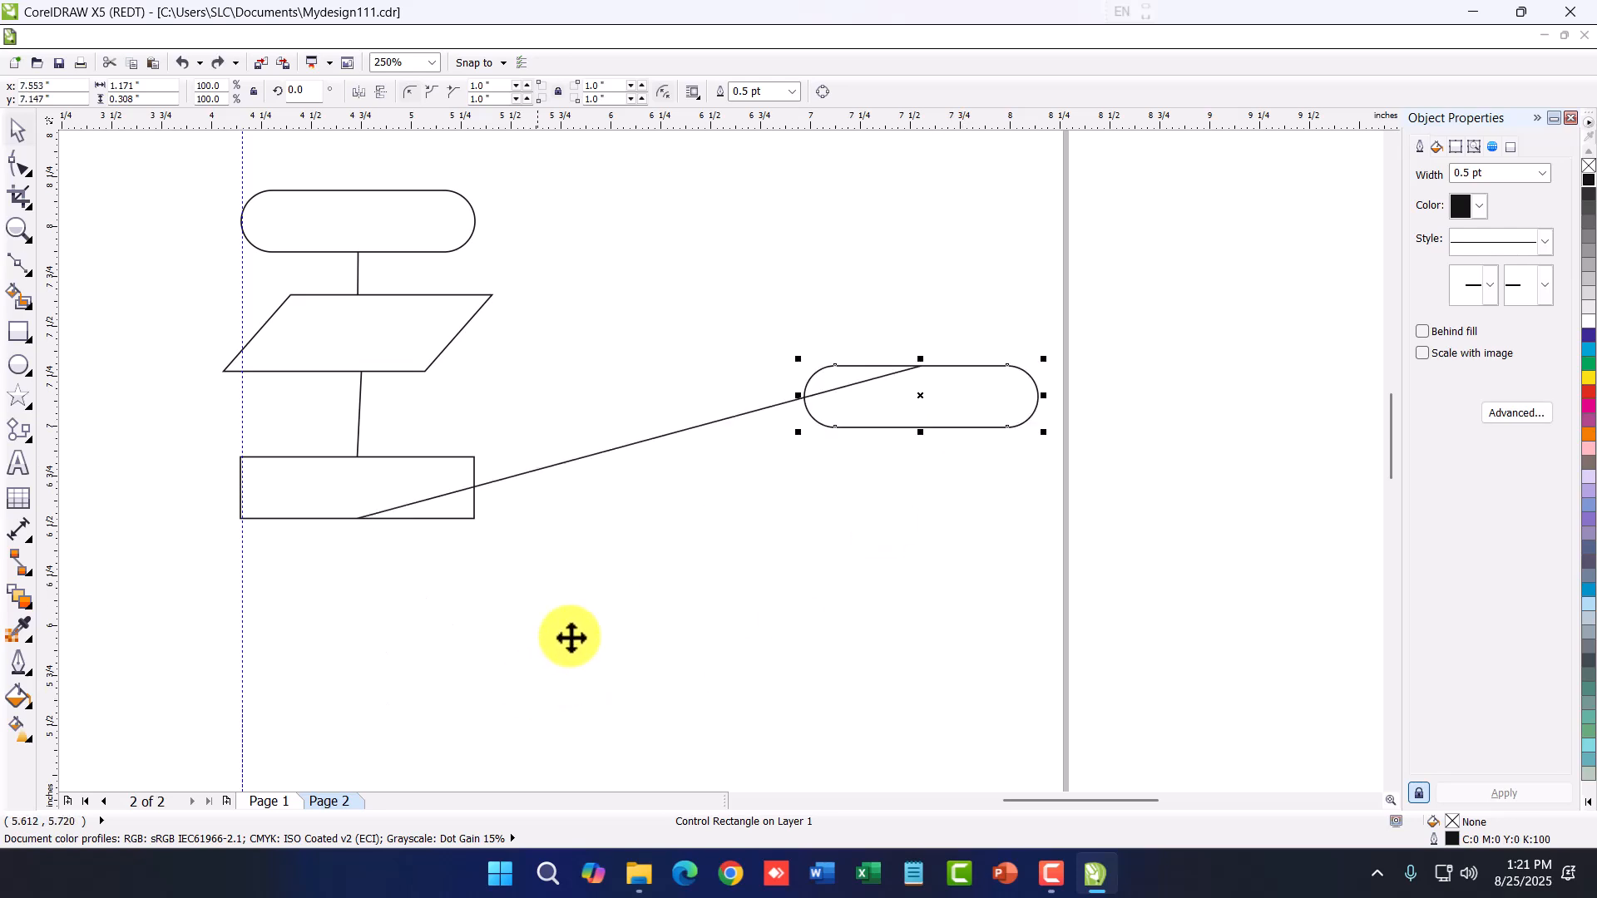
scroll(640, 571, down, 2)
key(ctrl+z)
key(ctrl+z)
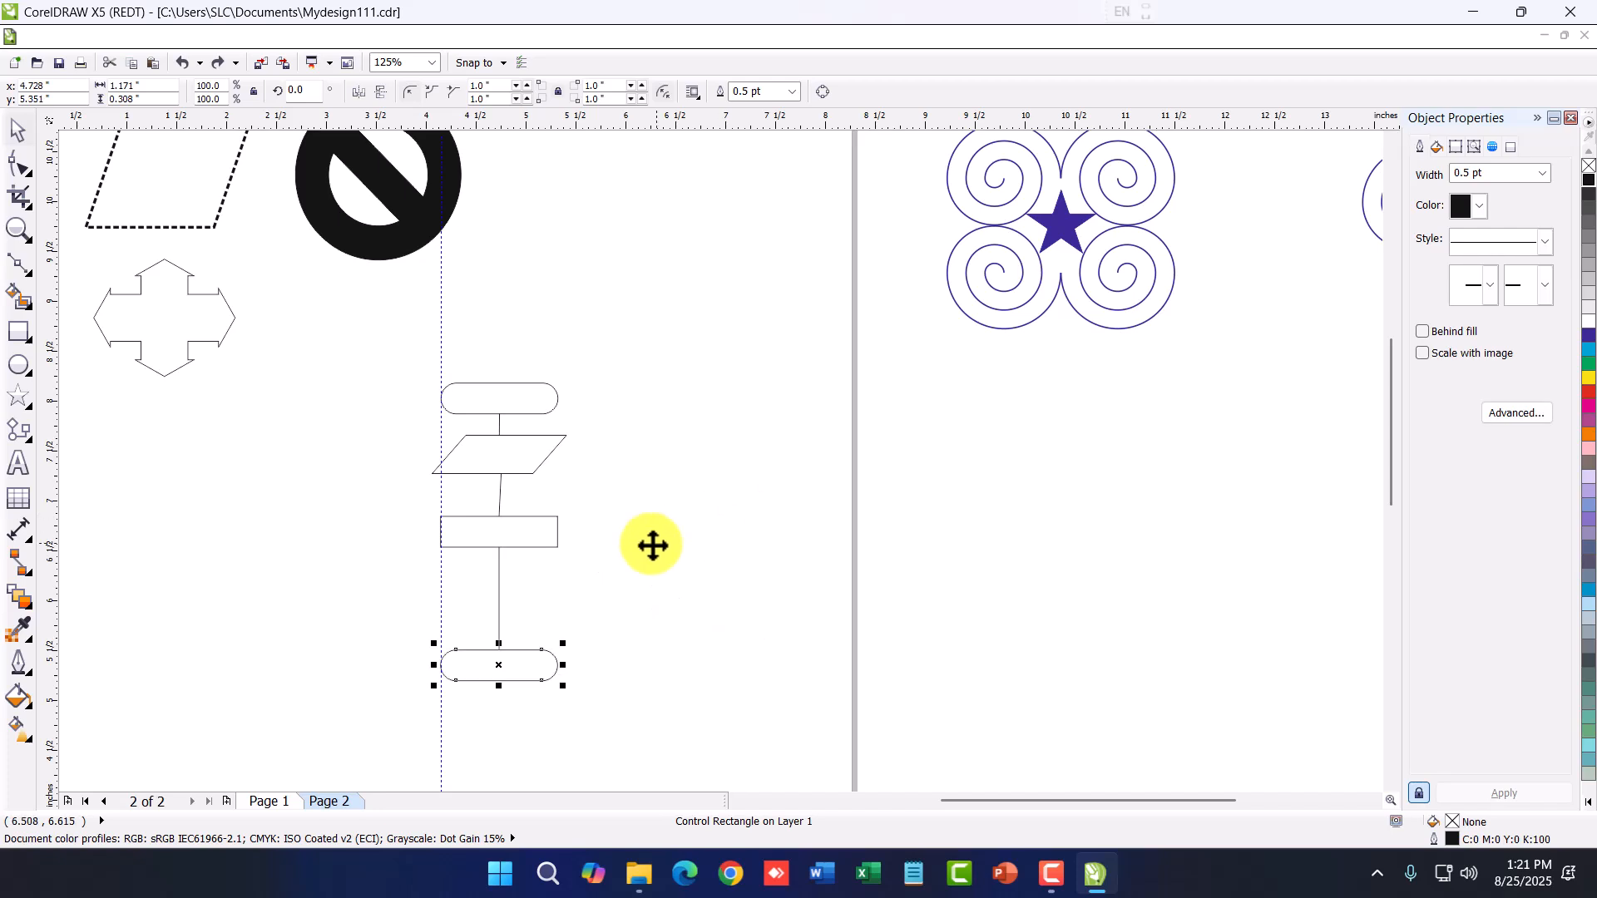
Draw a ribbon banner with folded ends about 3.225 by 1.058 inches, above and to the right of the flowchart
scroll(602, 499, up, 2)
scroll(449, 532, down, 2)
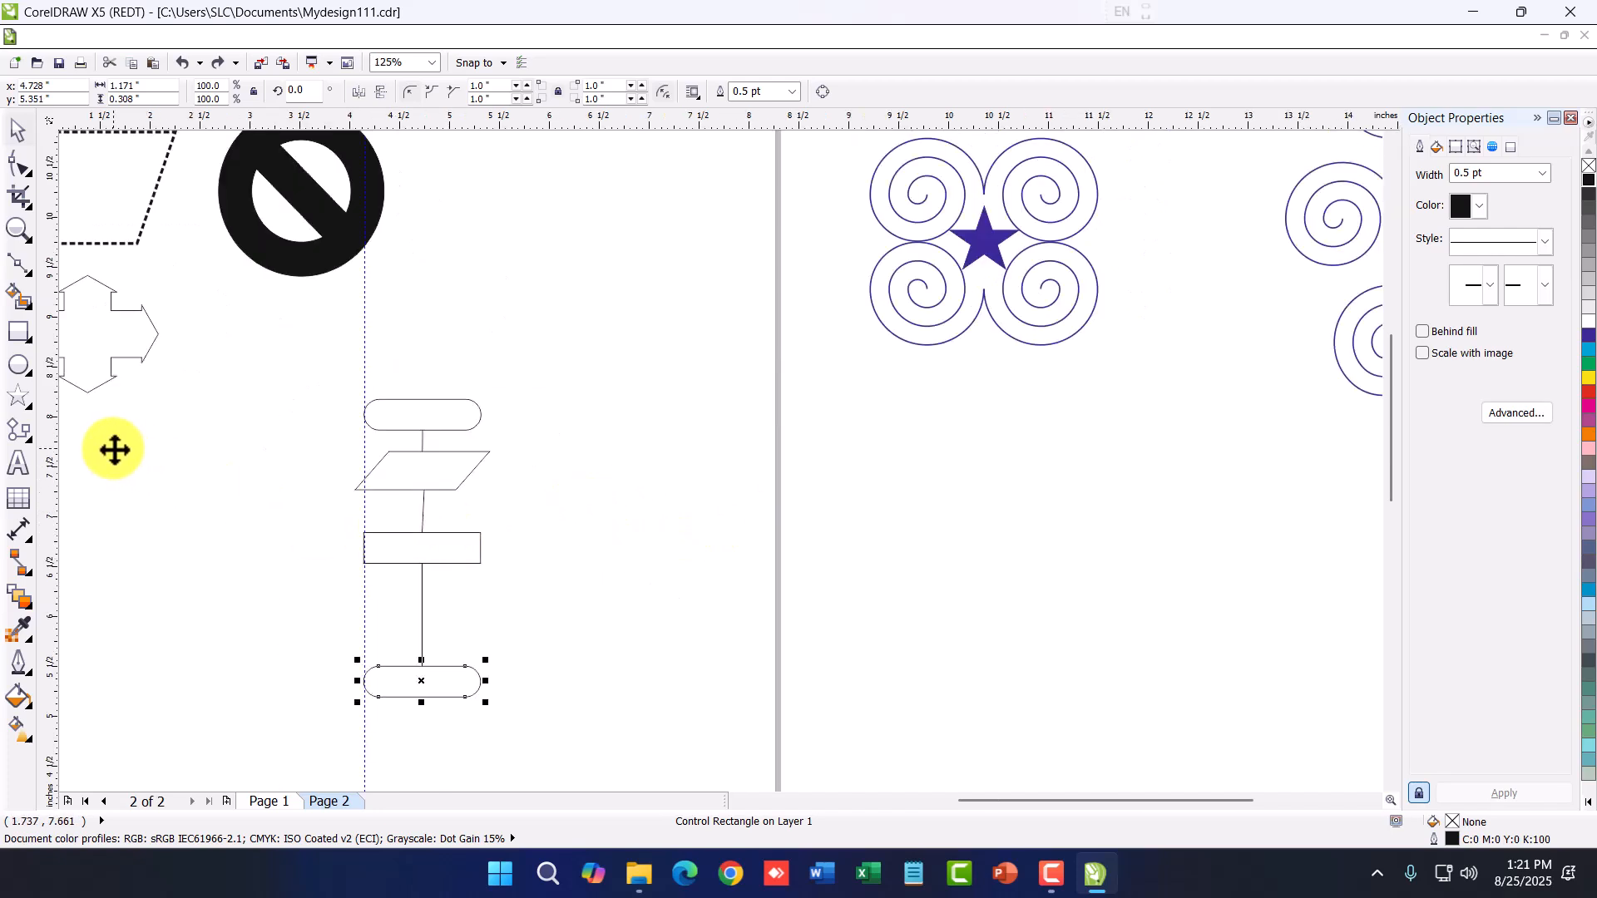
click(19, 429)
click(109, 526)
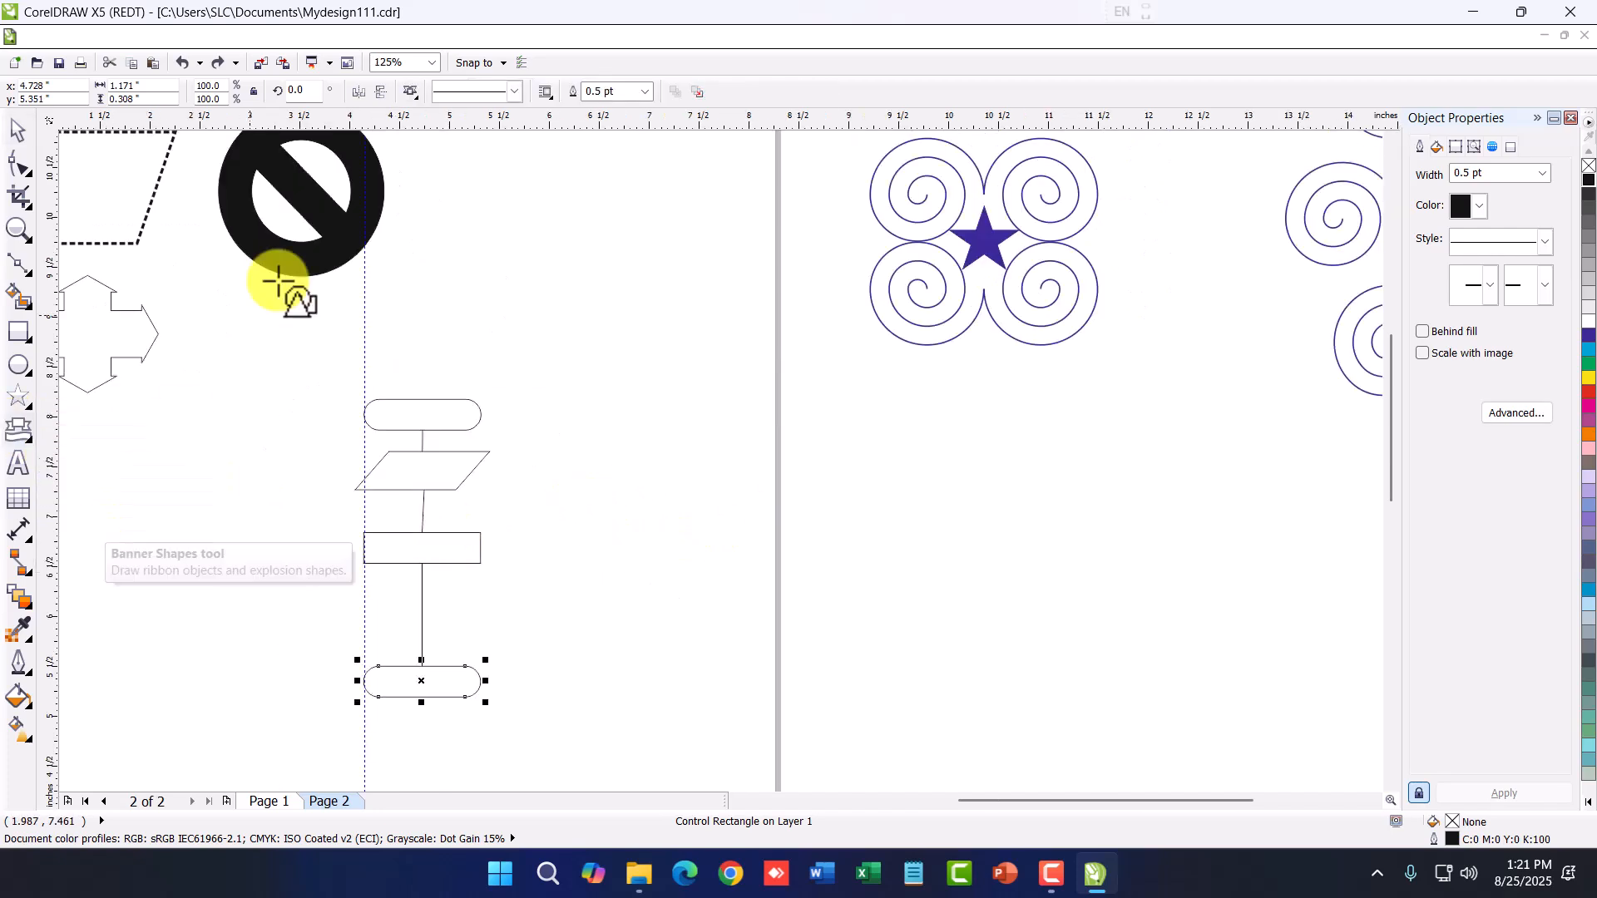
click(413, 93)
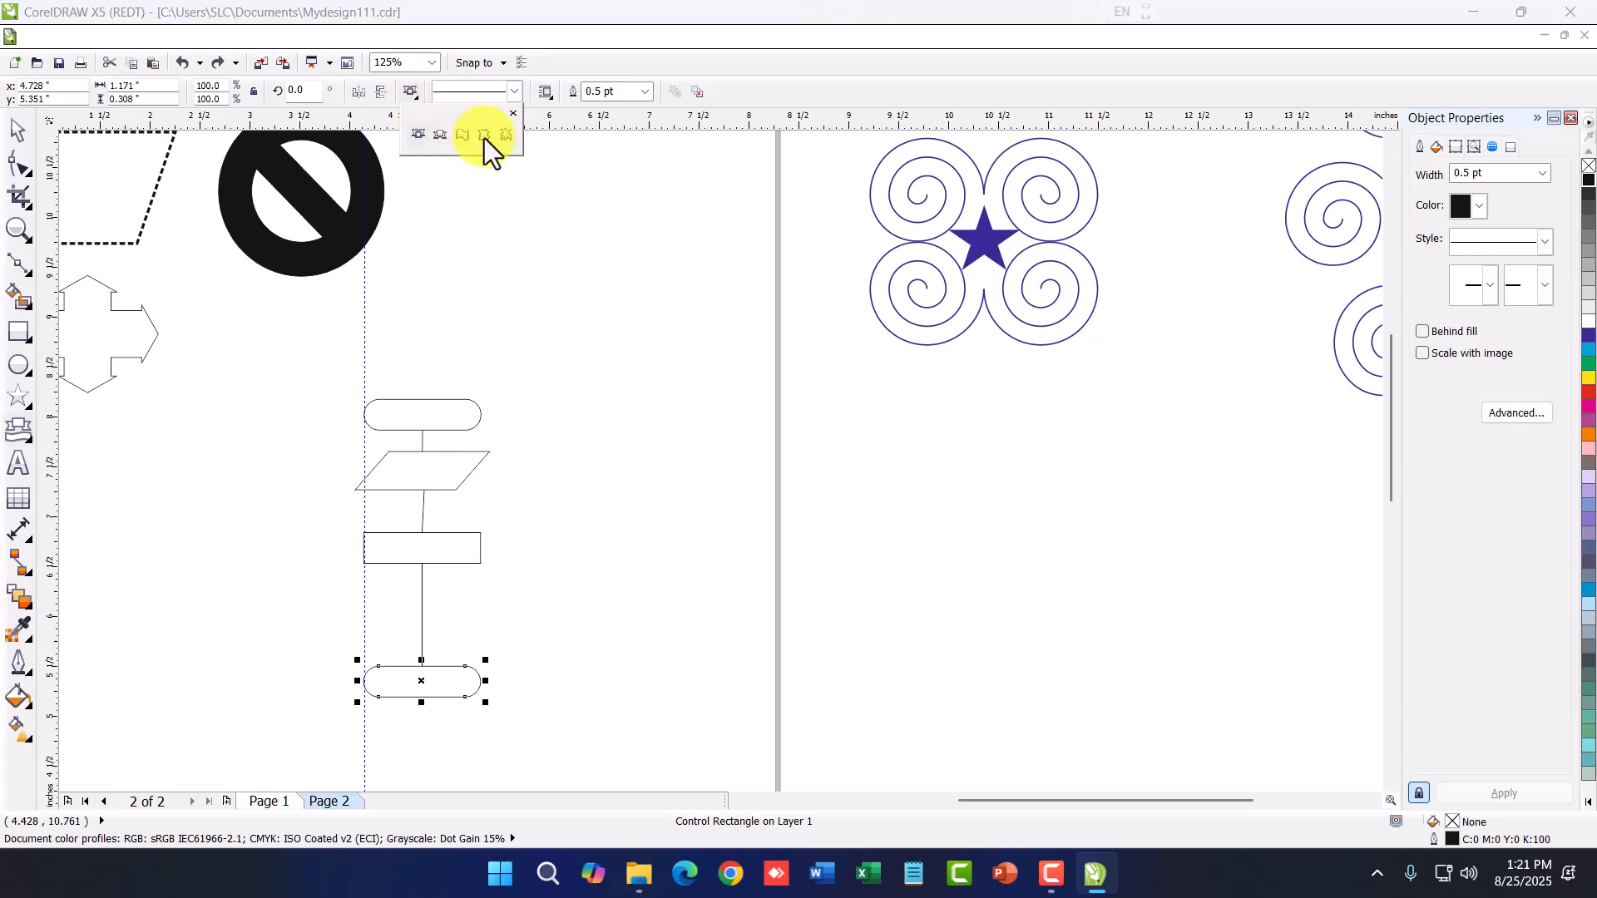
click(437, 138)
drag(500, 200, 808, 303)
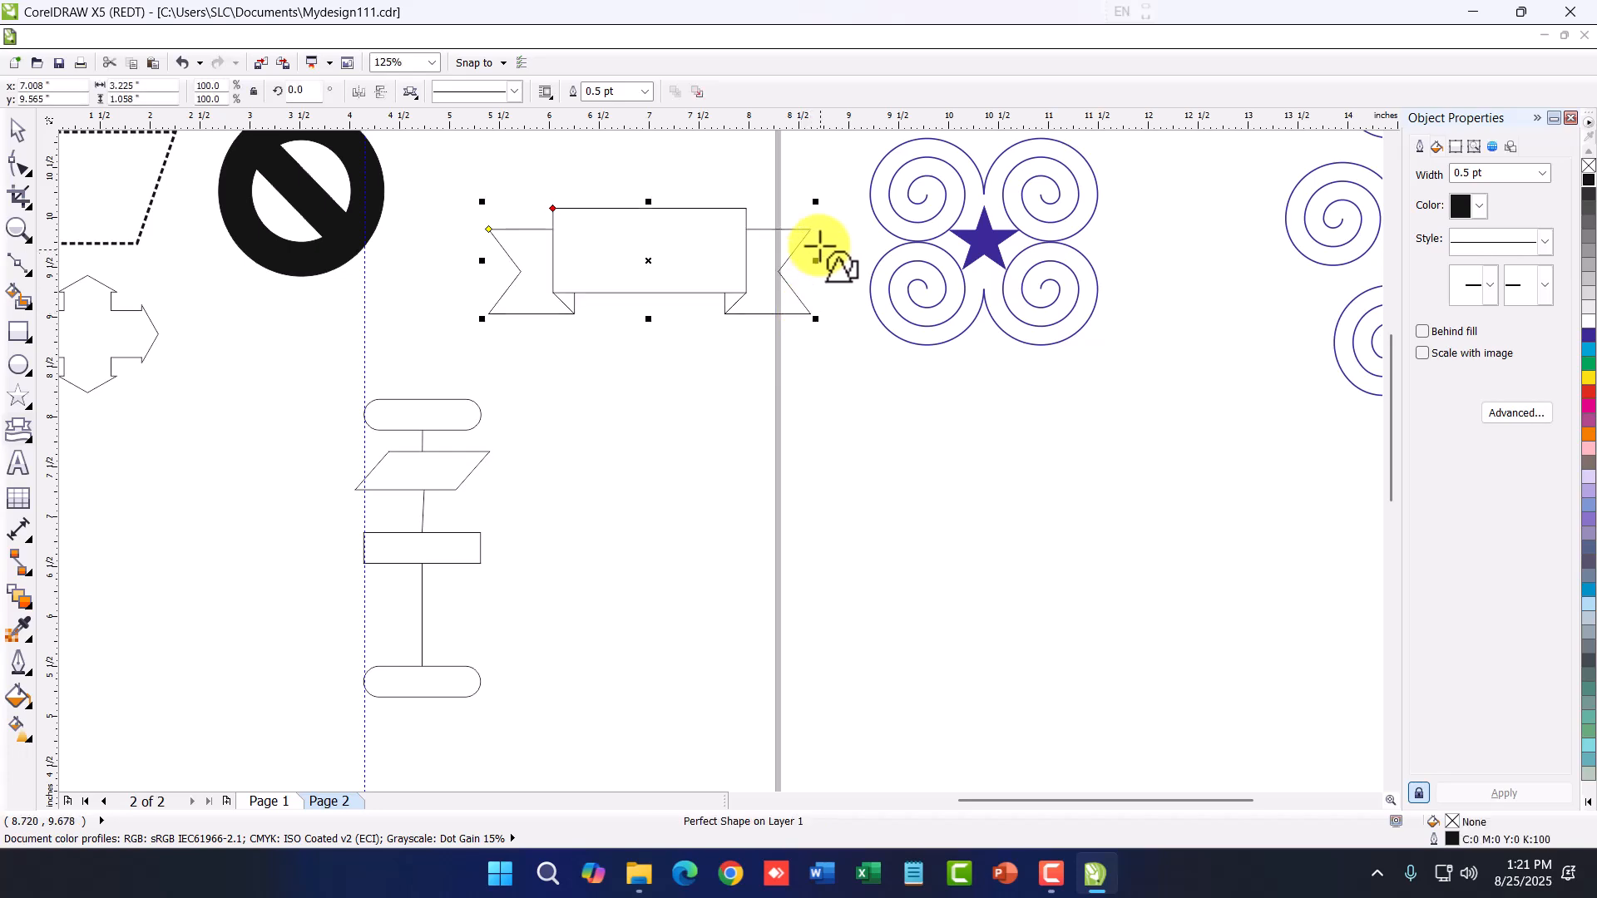
Fill the ribbon banner with blue (C100 M100 Y0 K0) and give it a white outline
scroll(812, 247, up, 2)
click(1589, 350)
click(1589, 336)
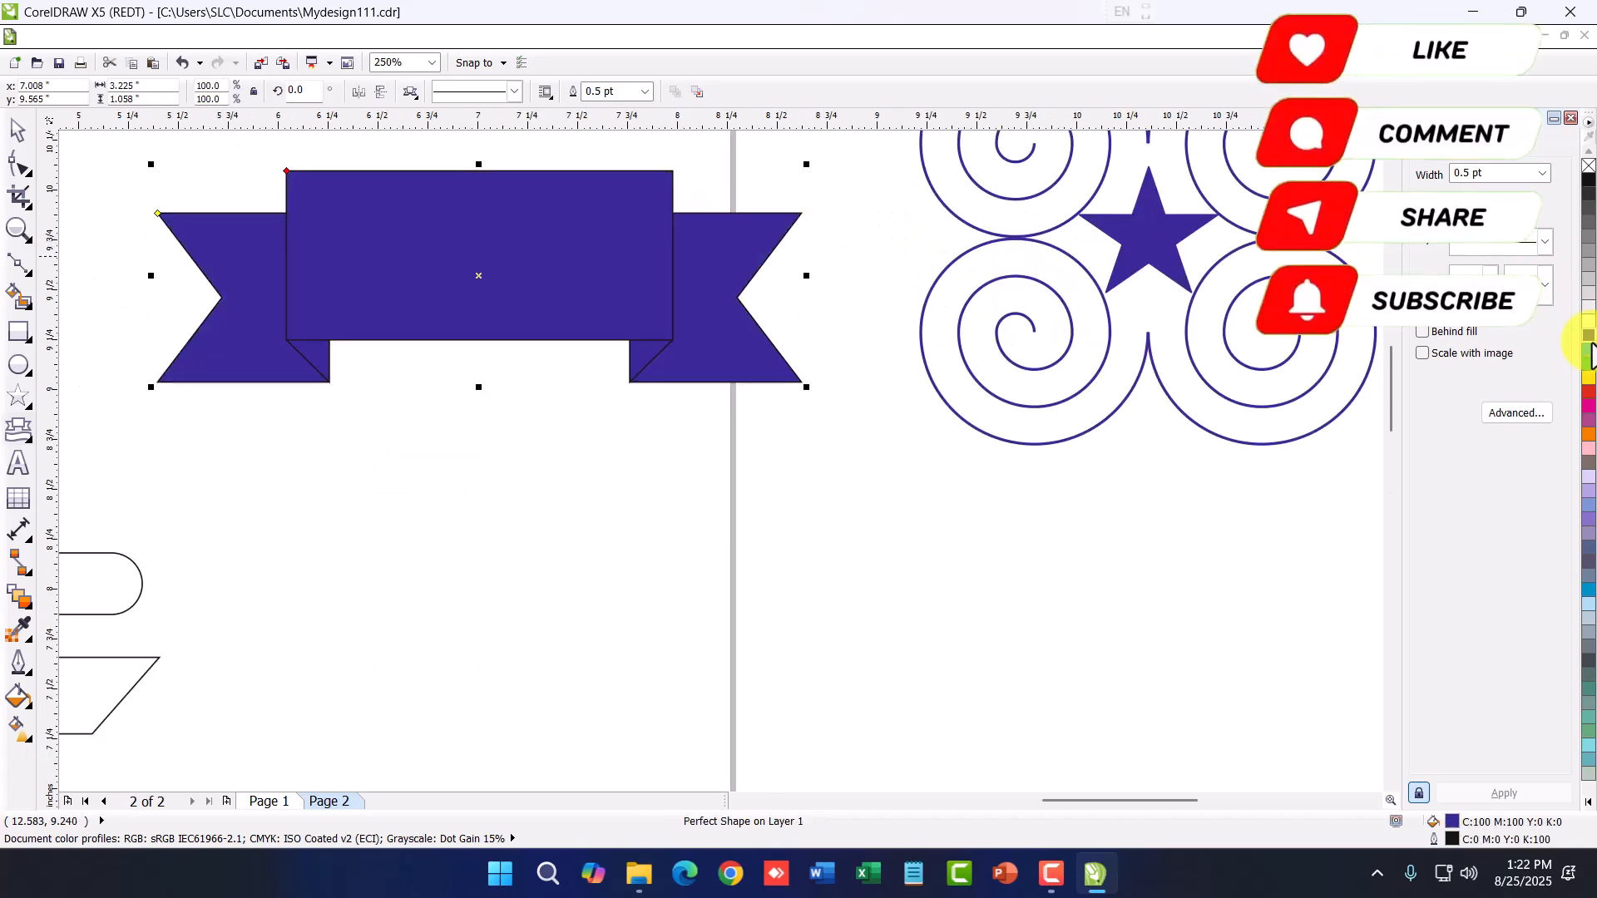
right_click(1589, 327)
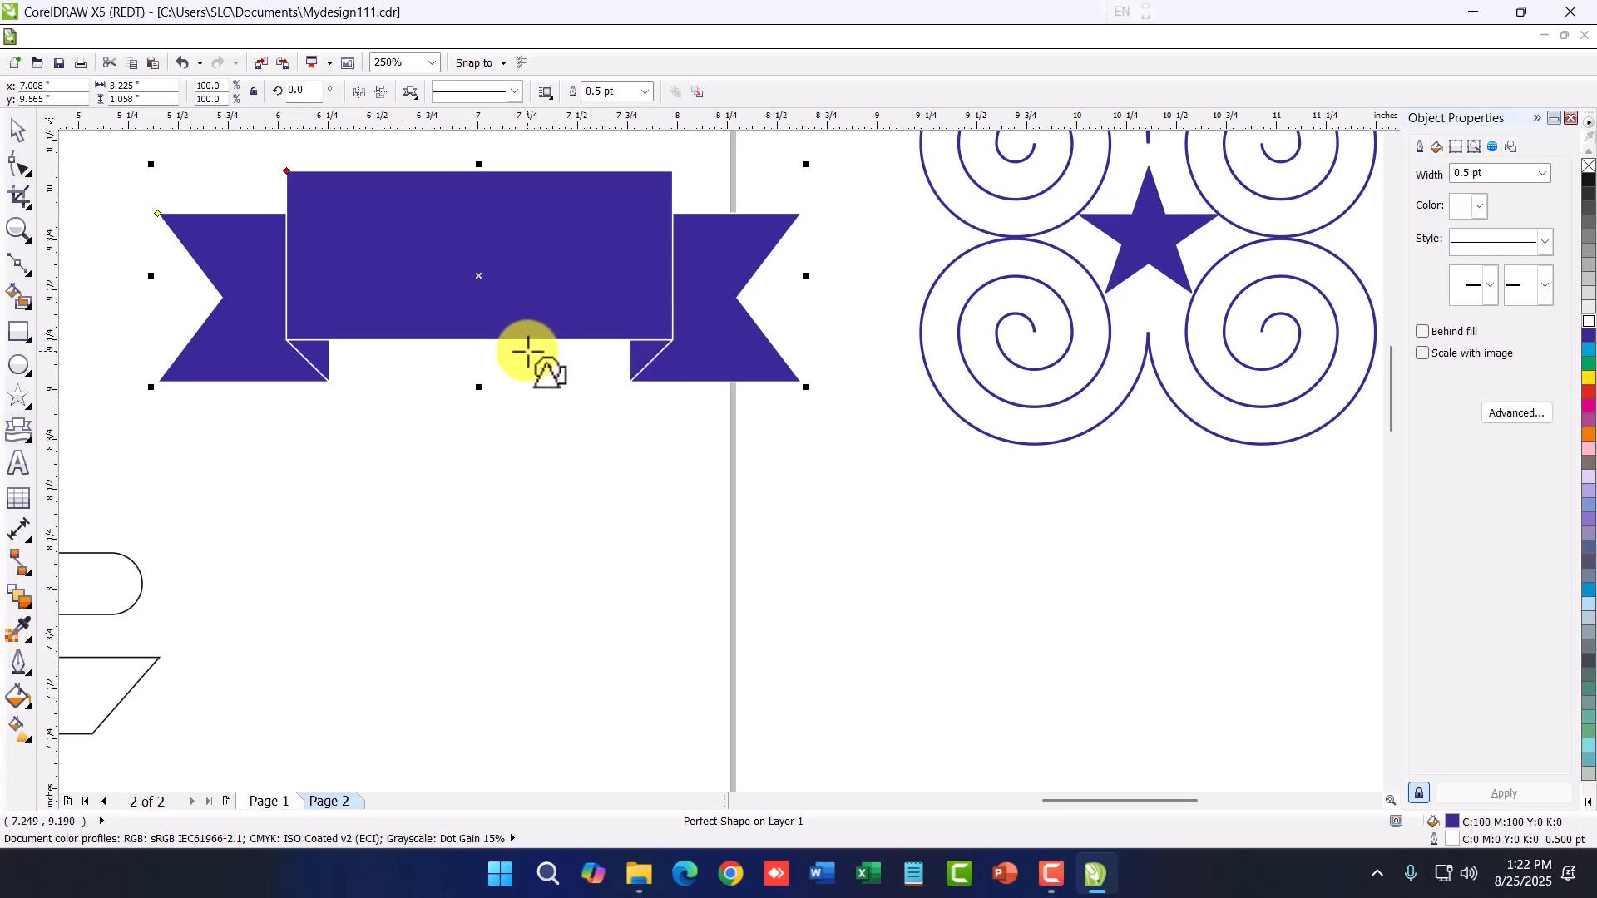
Draw a rectangular callout with a leader line, about 1.837 by 1.246 inches overall, below the blue banner
click(27, 428)
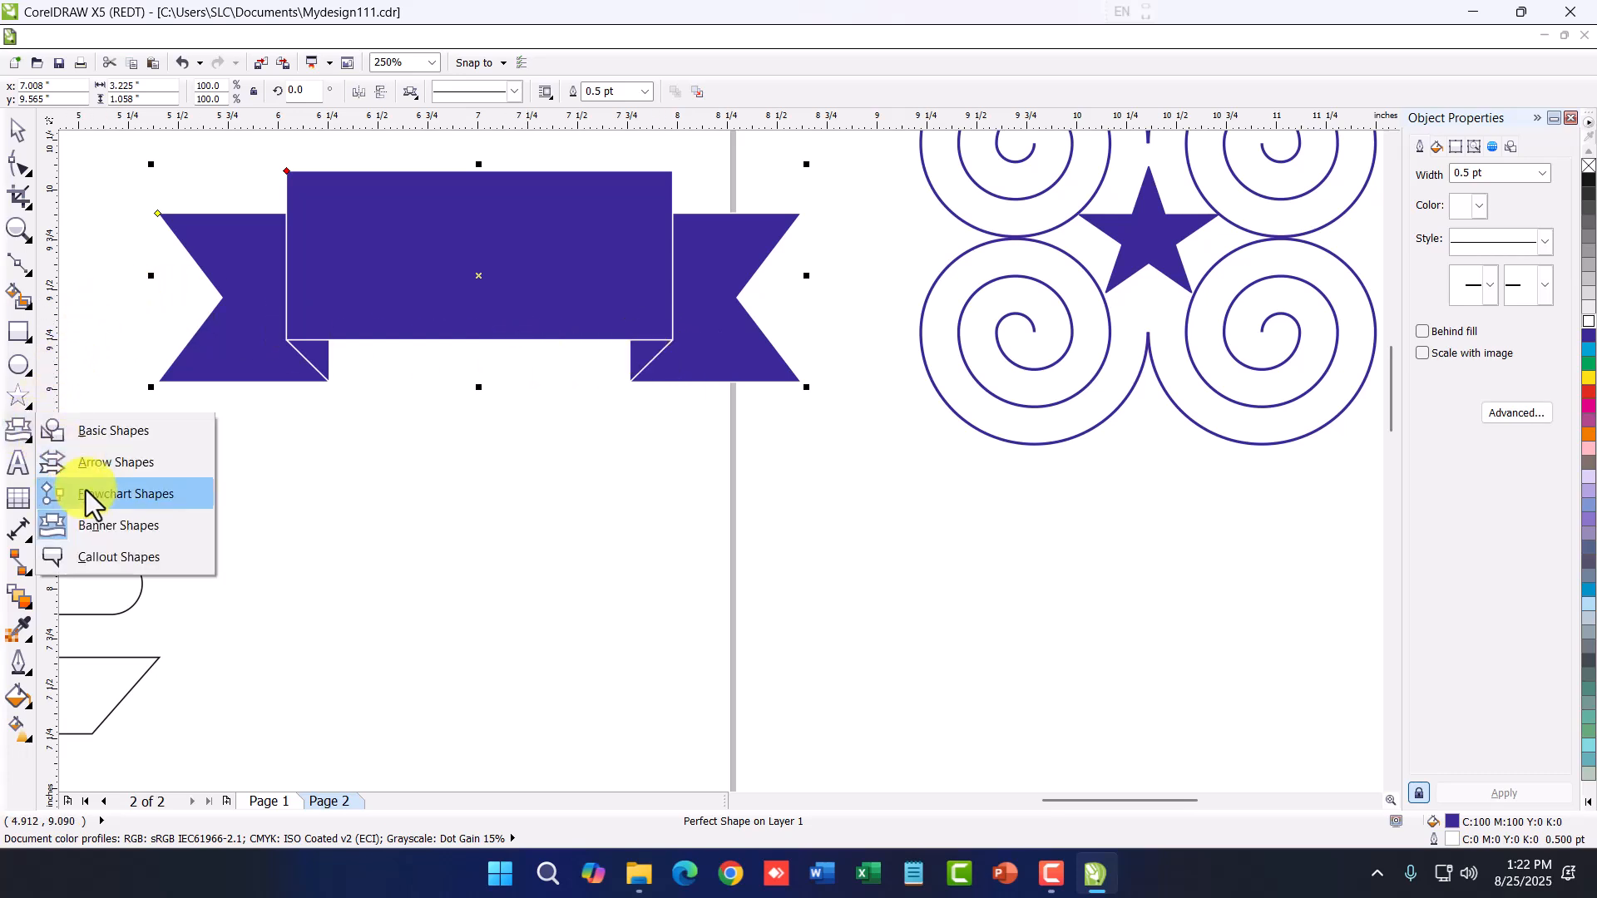
click(89, 556)
click(411, 93)
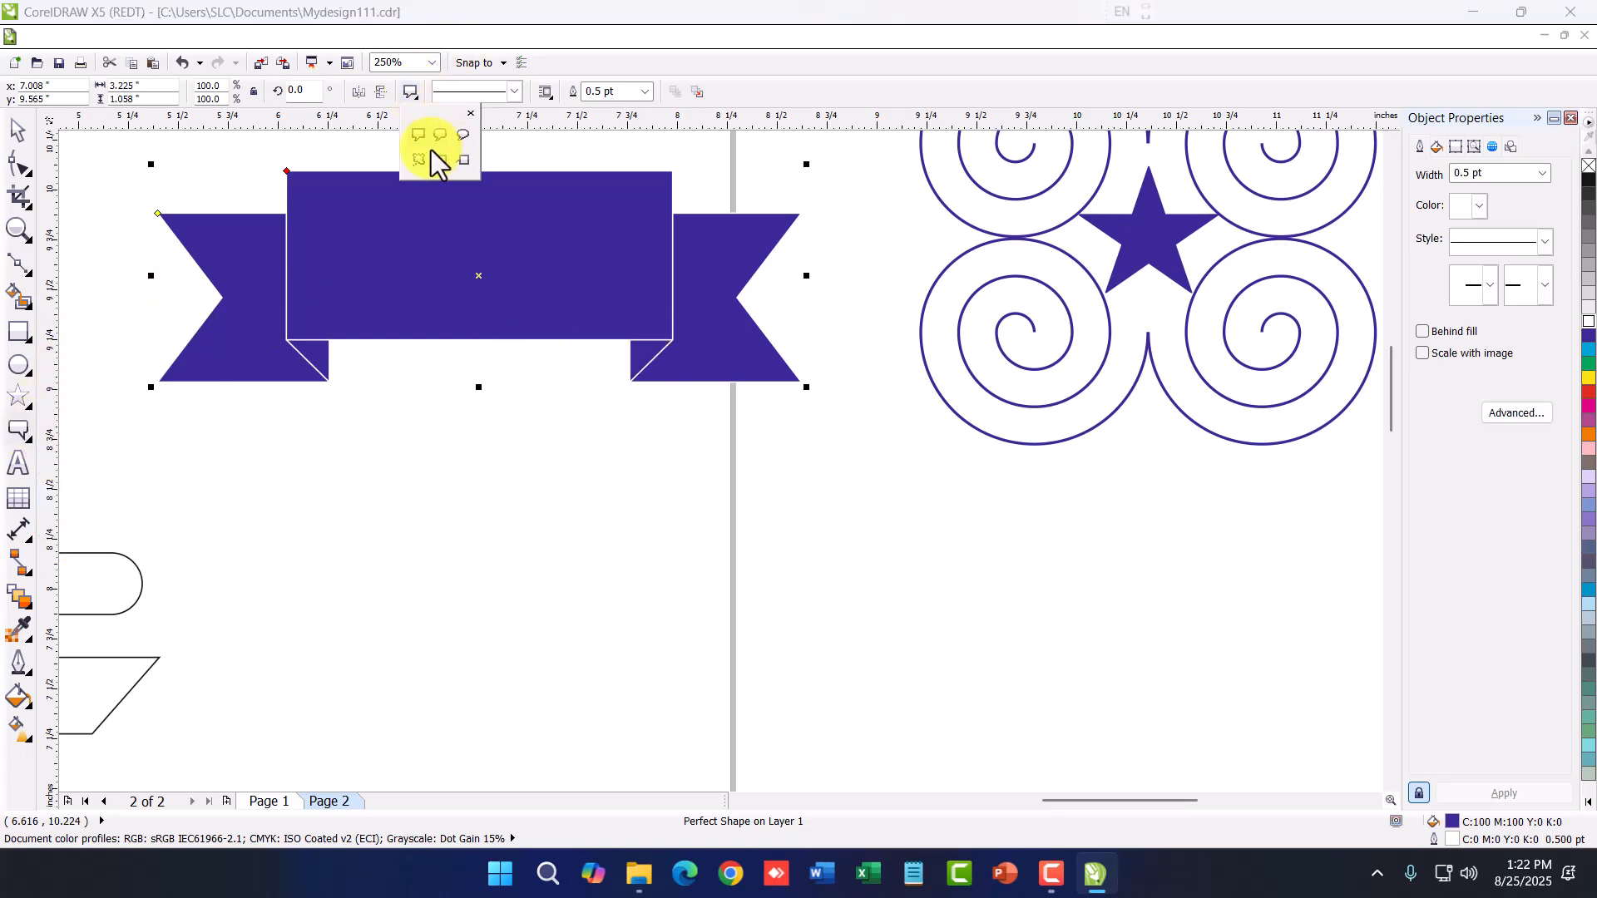
click(442, 161)
drag(336, 496, 715, 755)
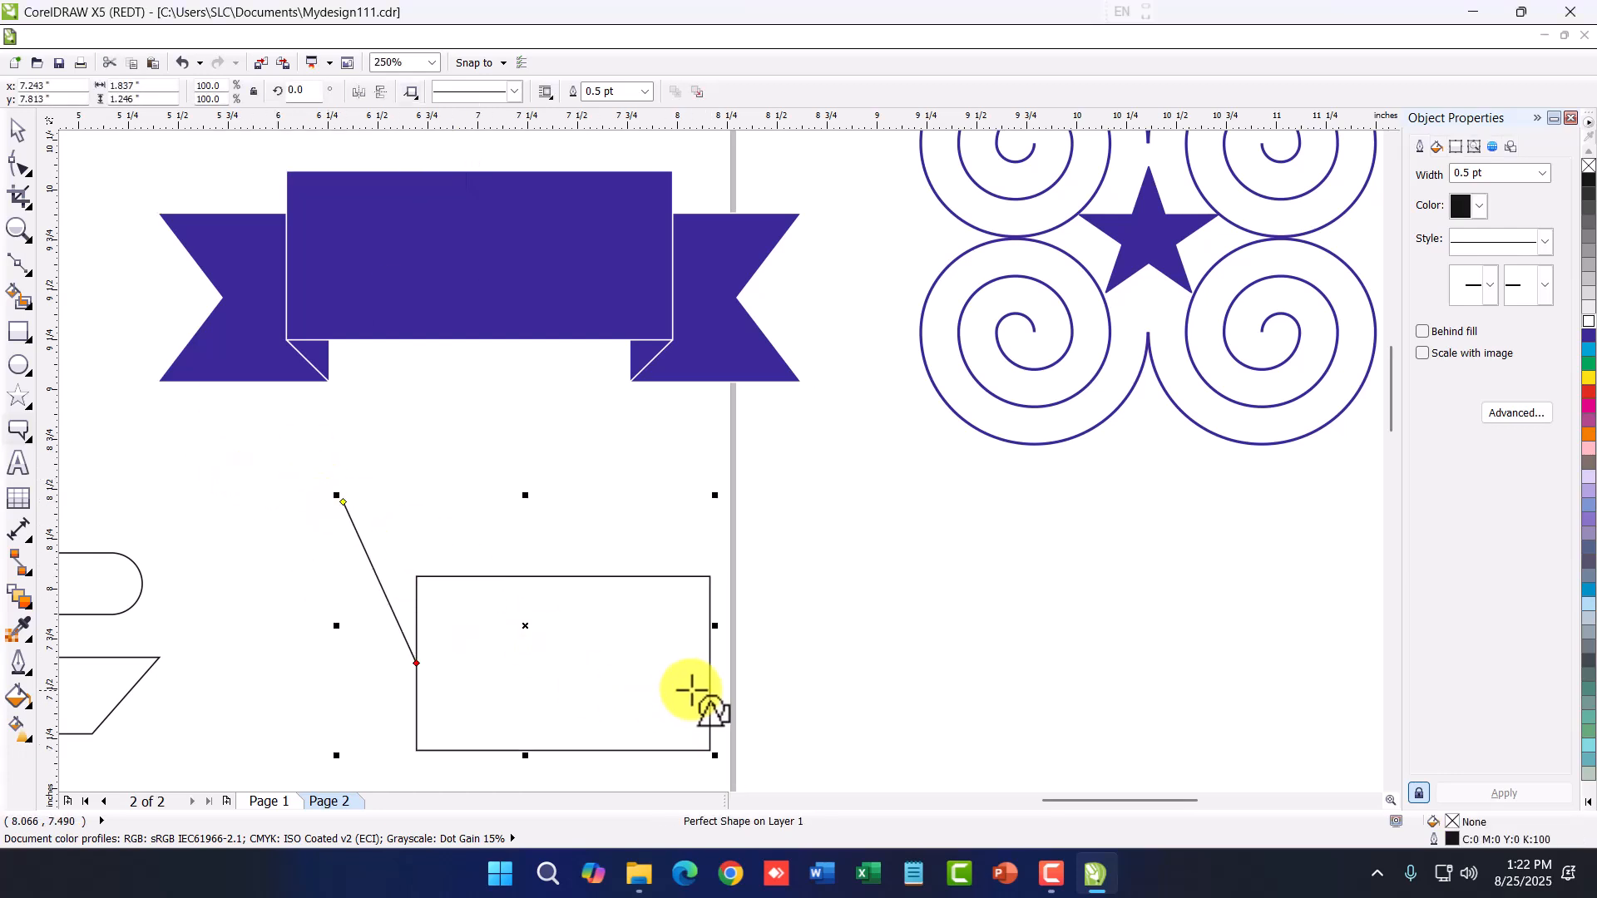
scroll(655, 572, down, 2)
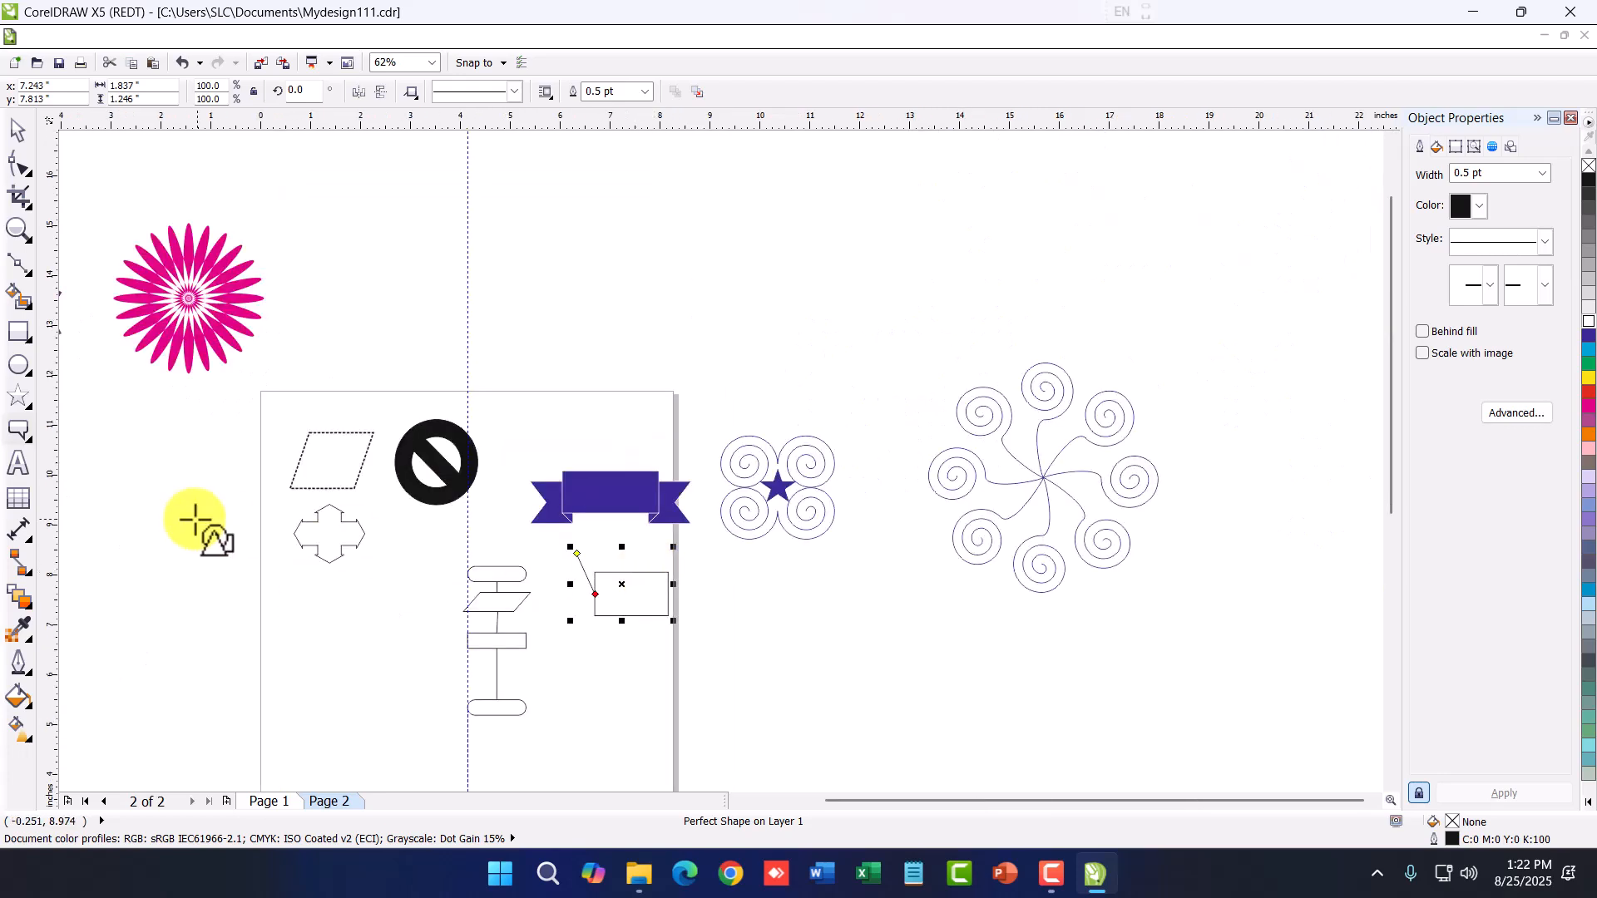
scroll(71, 446, up, 1)
click(25, 426)
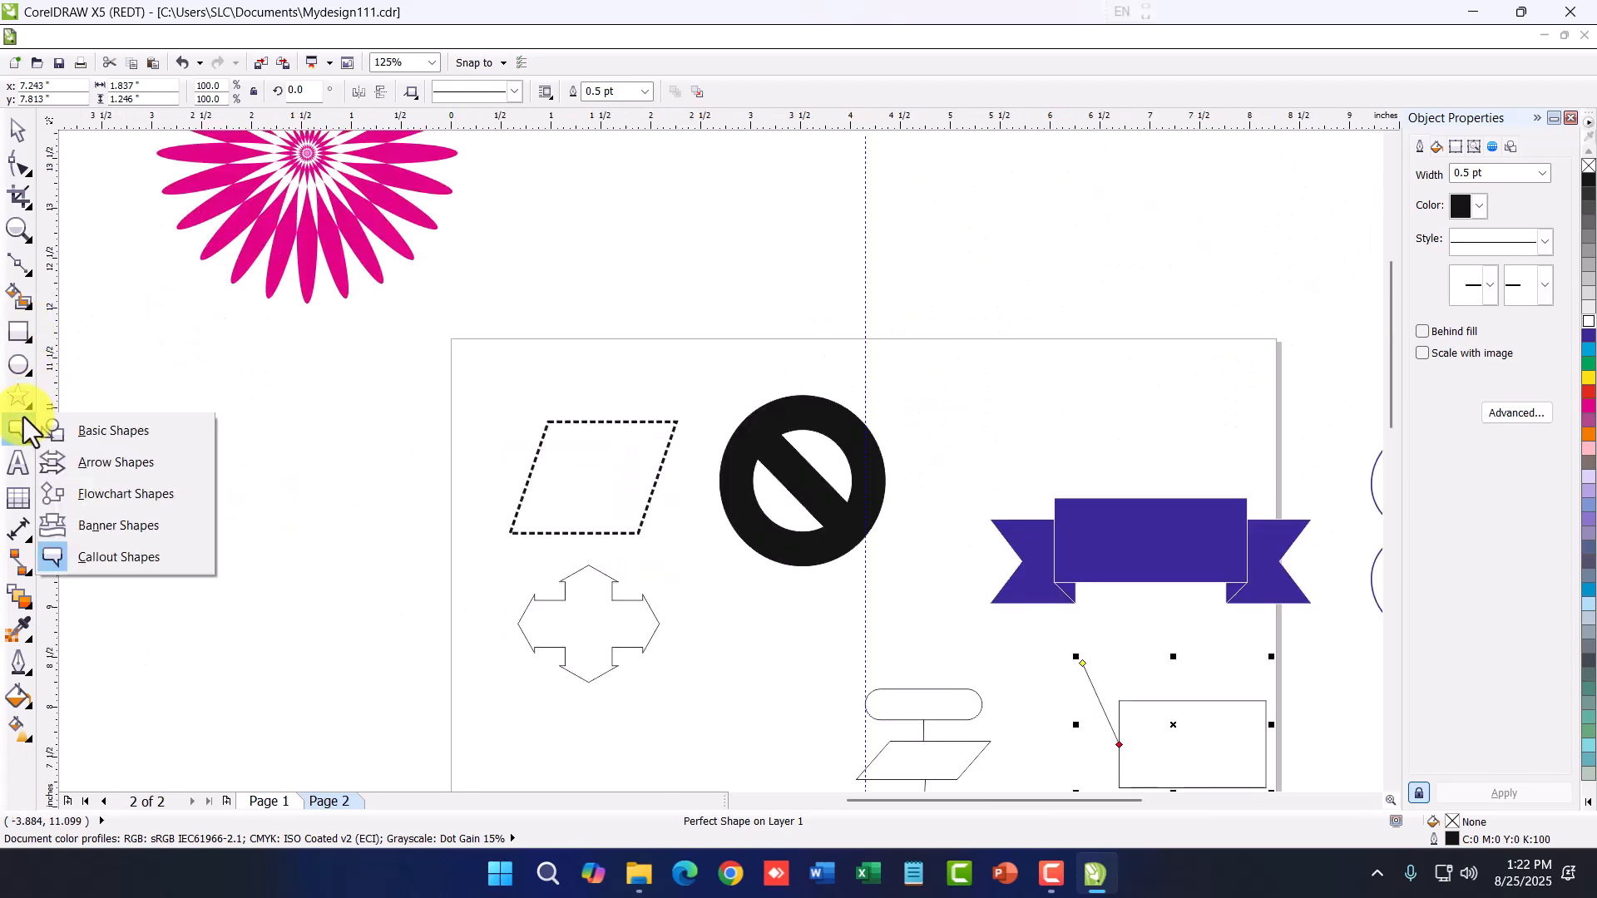
click(18, 431)
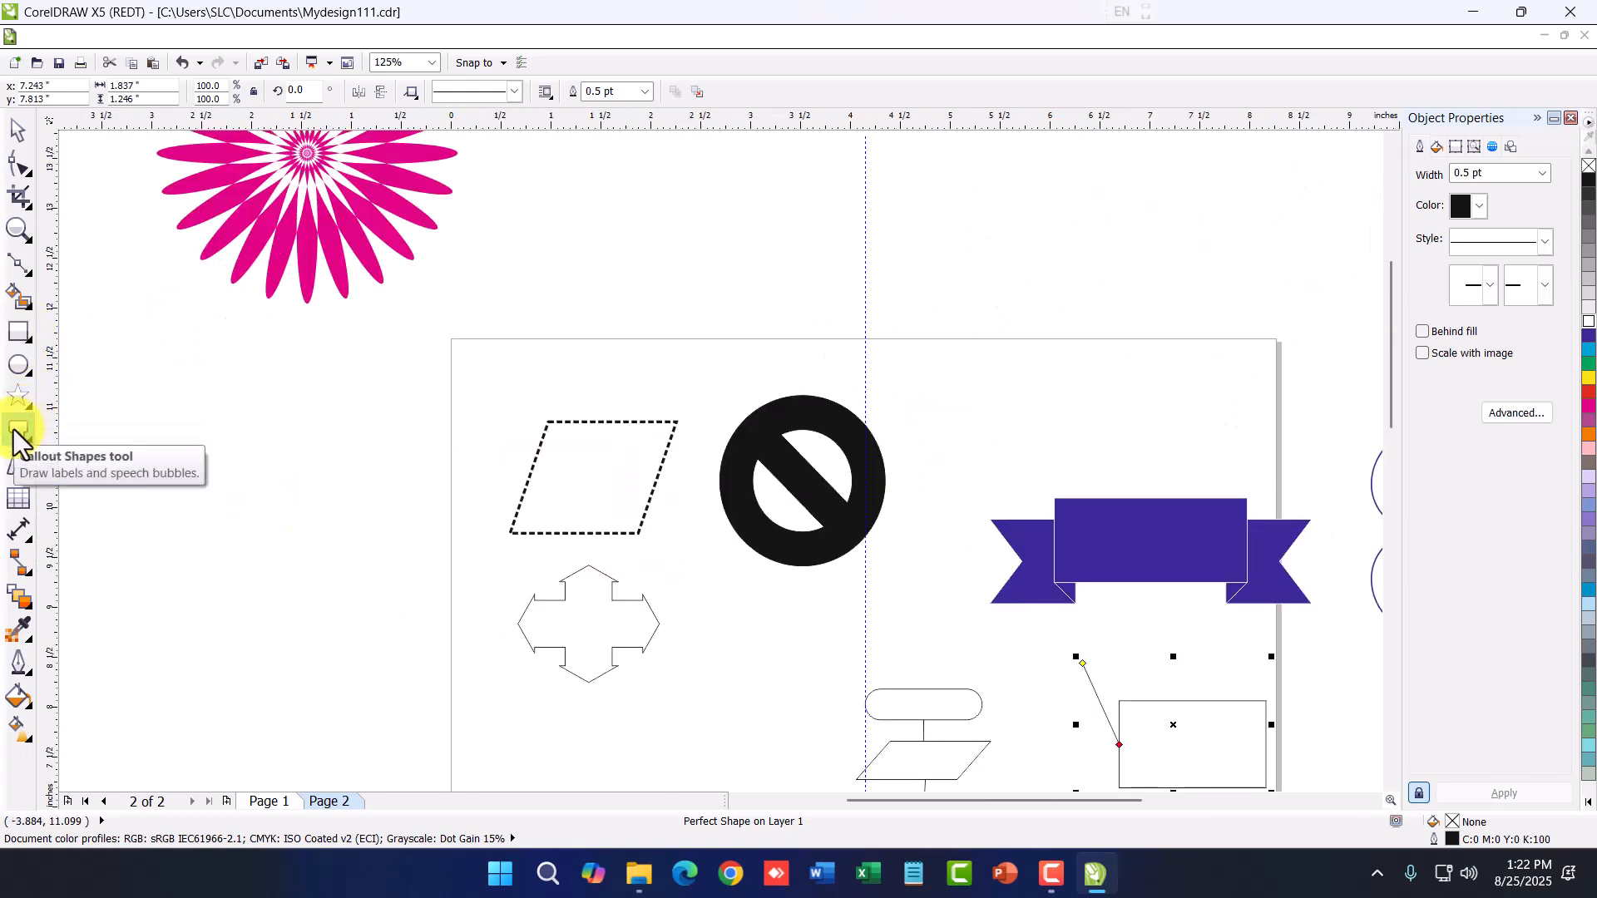